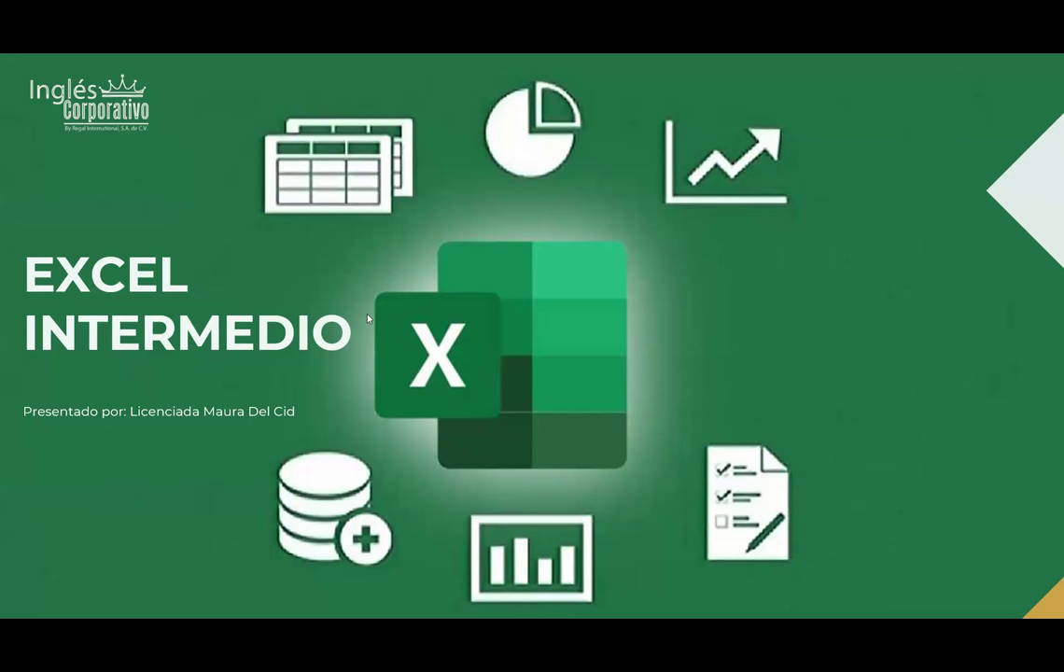
# - Advance from the Excel Intermedio title slide to the CONTENIDO slide listing the Otras funciones topics
pyautogui.click(824, 314)
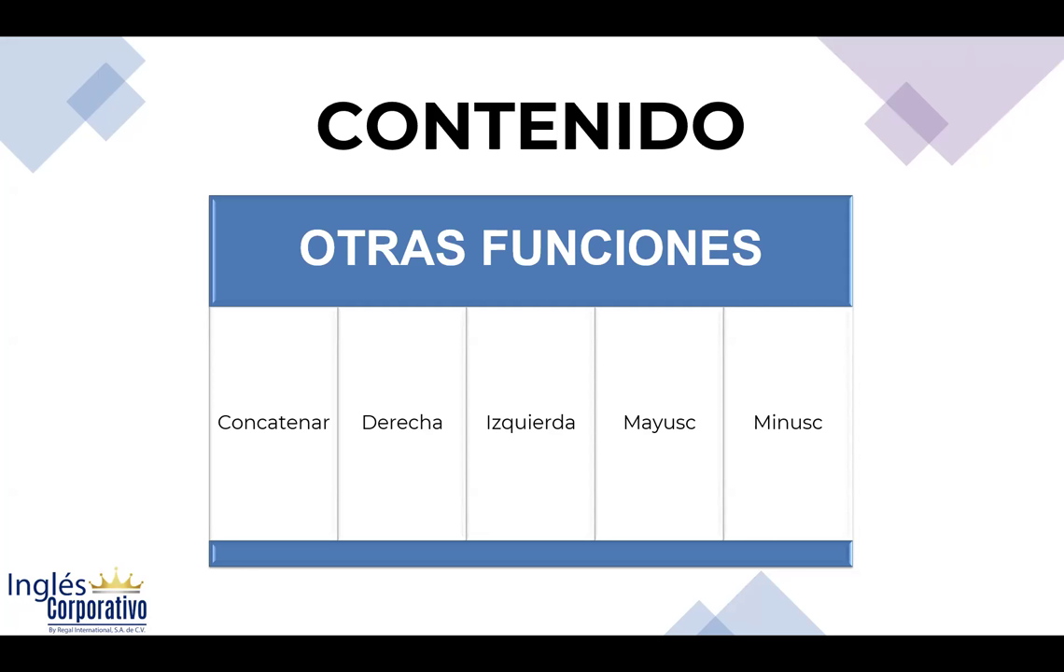
# - Advance the slideshow to the FUNCIÓN DERECHA slide showing 'aez' for the first name
pyautogui.click(993, 435)
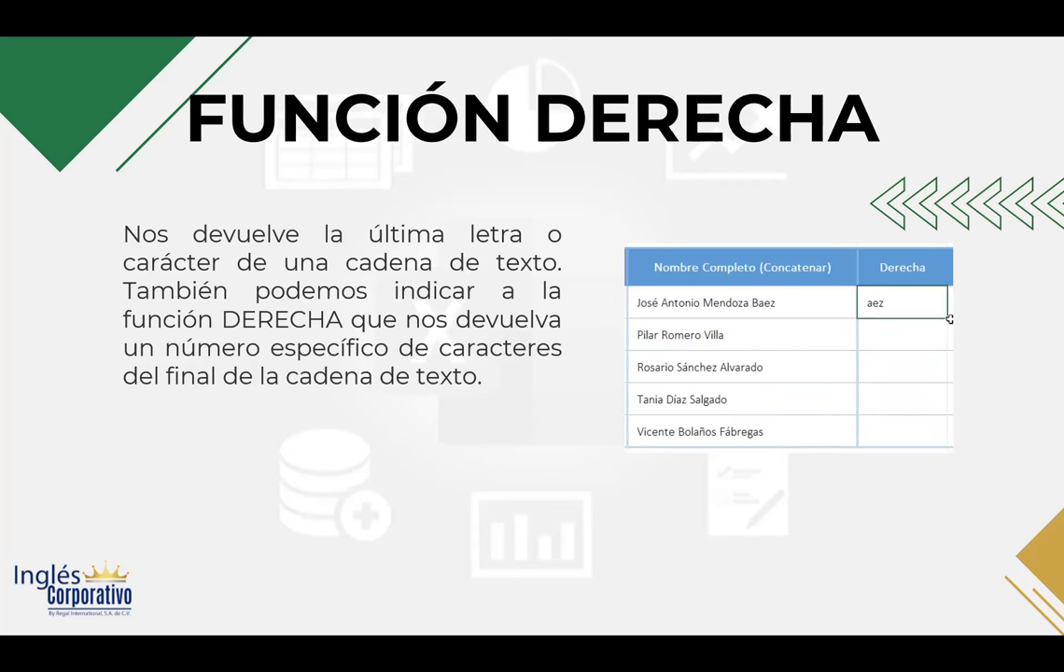
# - Fill the DERECHA result down the Derecha column, undo it, then fill it down again
pyautogui.moveTo(949, 318); pyautogui.dragTo(949, 450)
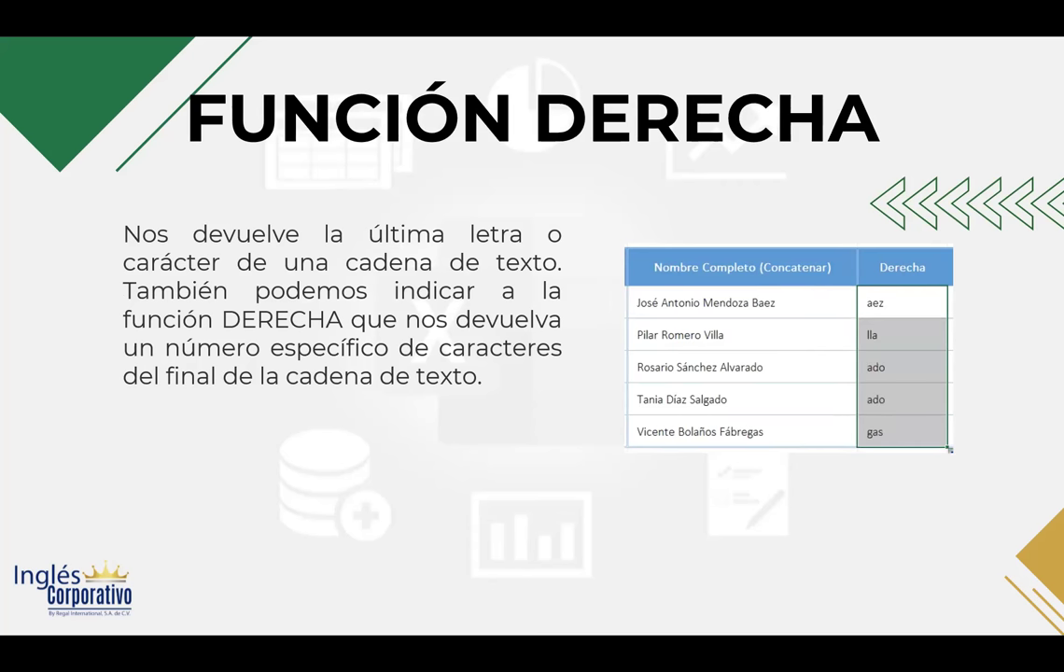
pyautogui.click(916, 306)
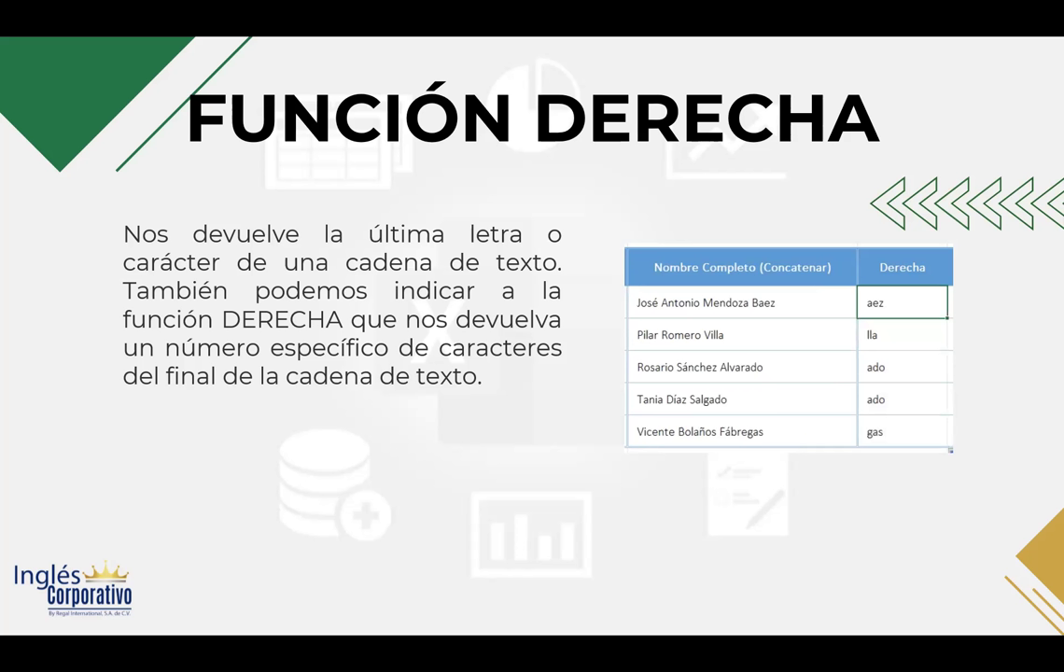
pyautogui.hotkey('ctrl', 'z')
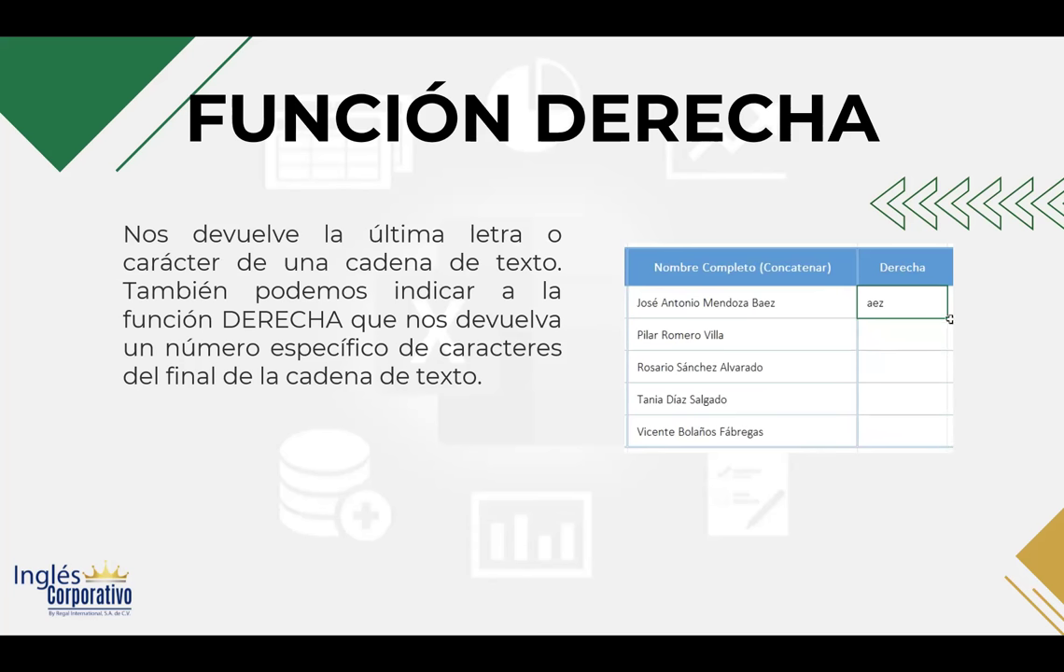
pyautogui.moveTo(949, 319); pyautogui.dragTo(949, 447)
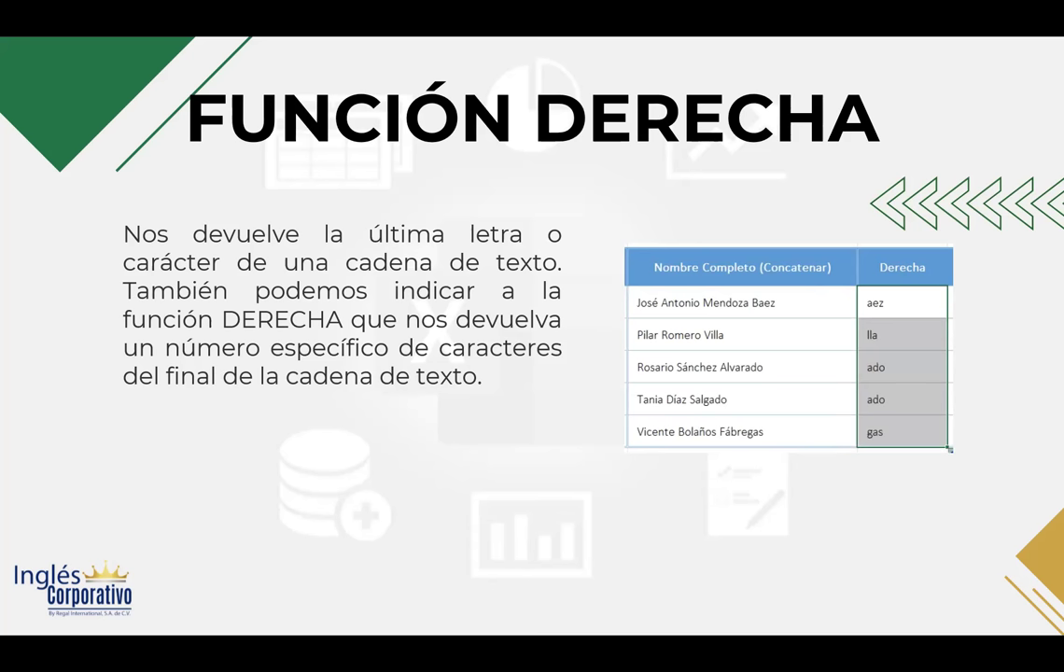
pyautogui.click(916, 306)
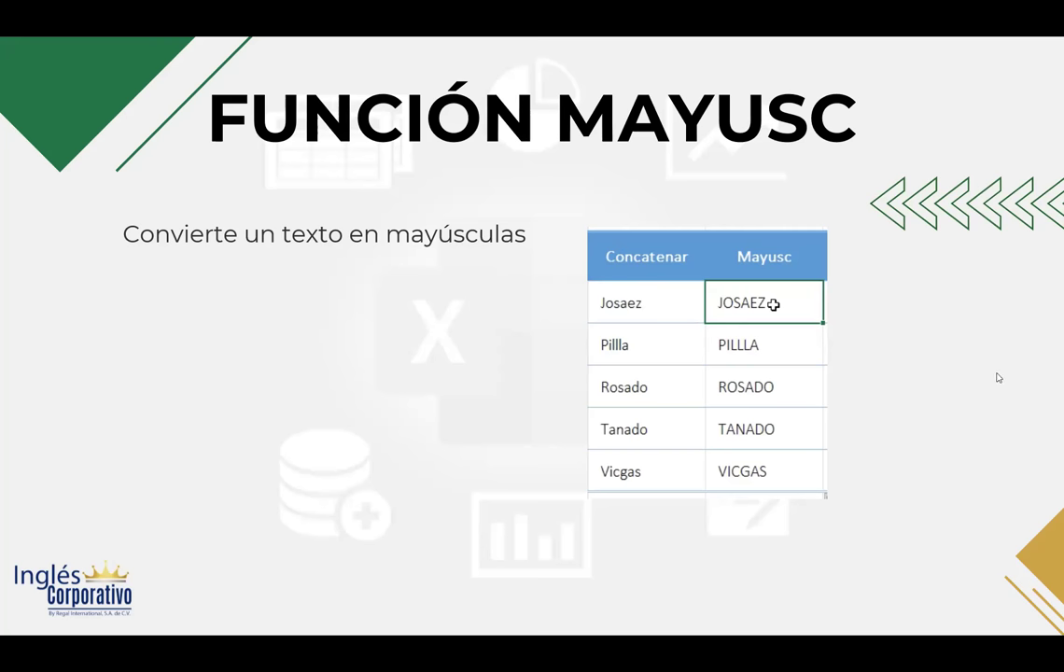
# - Advance the presentation to the FUNCIÓN MINUSC slide
pyautogui.click(990, 377)
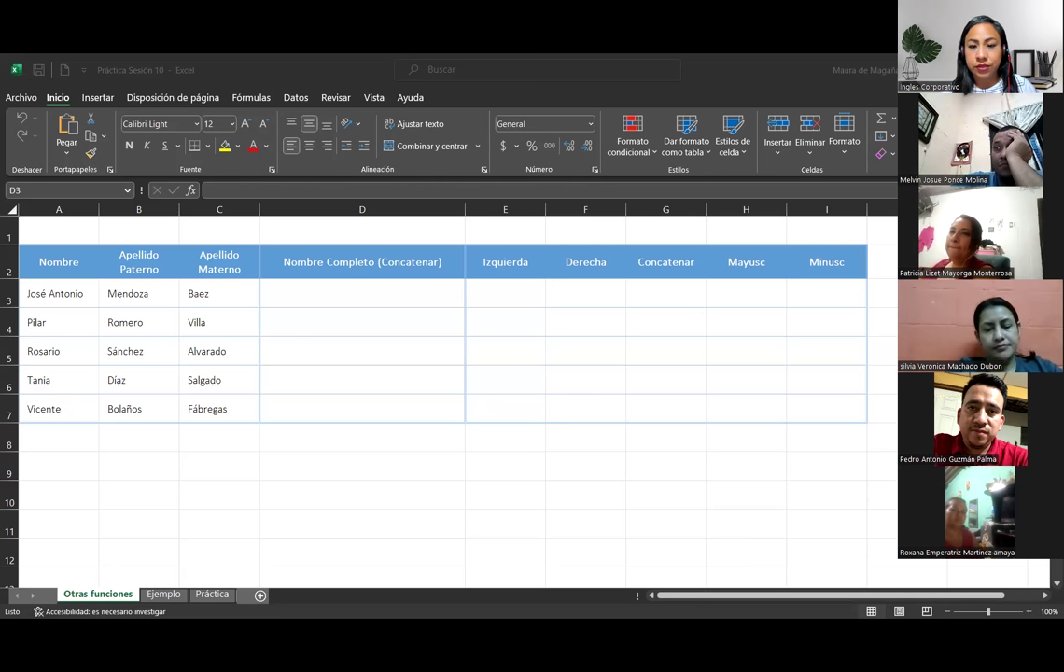
# - Bring the Excel Otras funciones sheet into focus and select cell D3
pyautogui.click(512, 58)
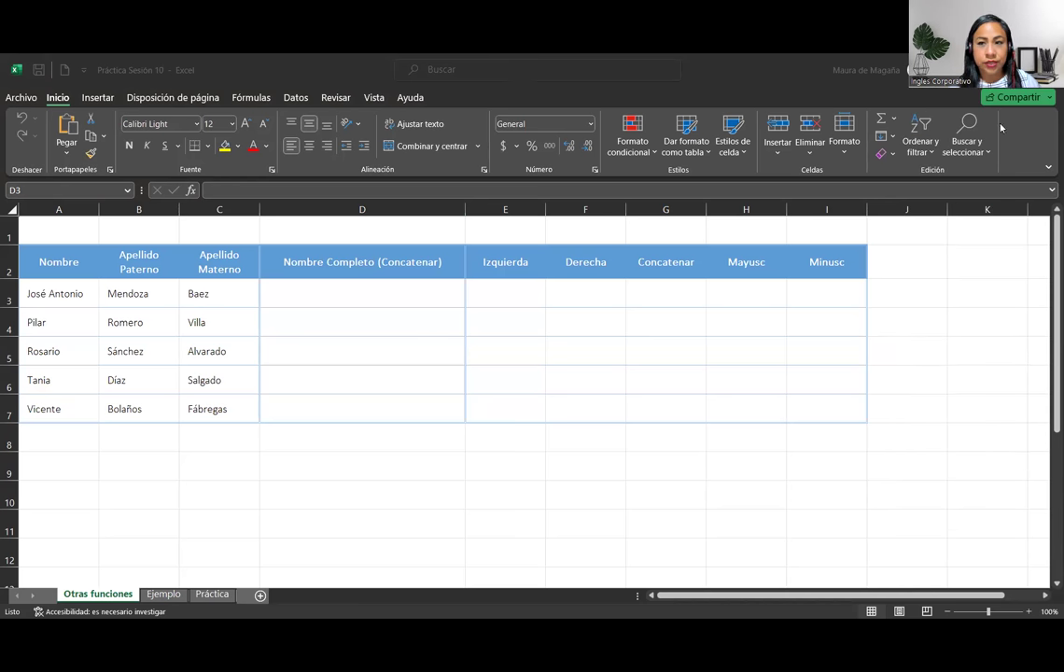
pyautogui.click(287, 297)
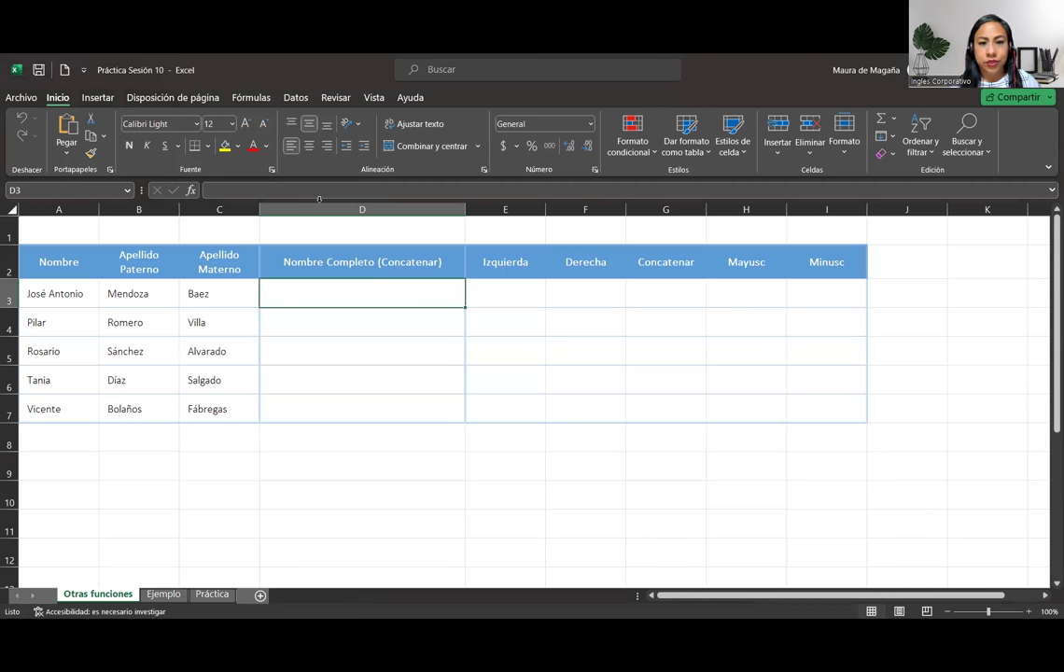
pyautogui.click(547, 236)
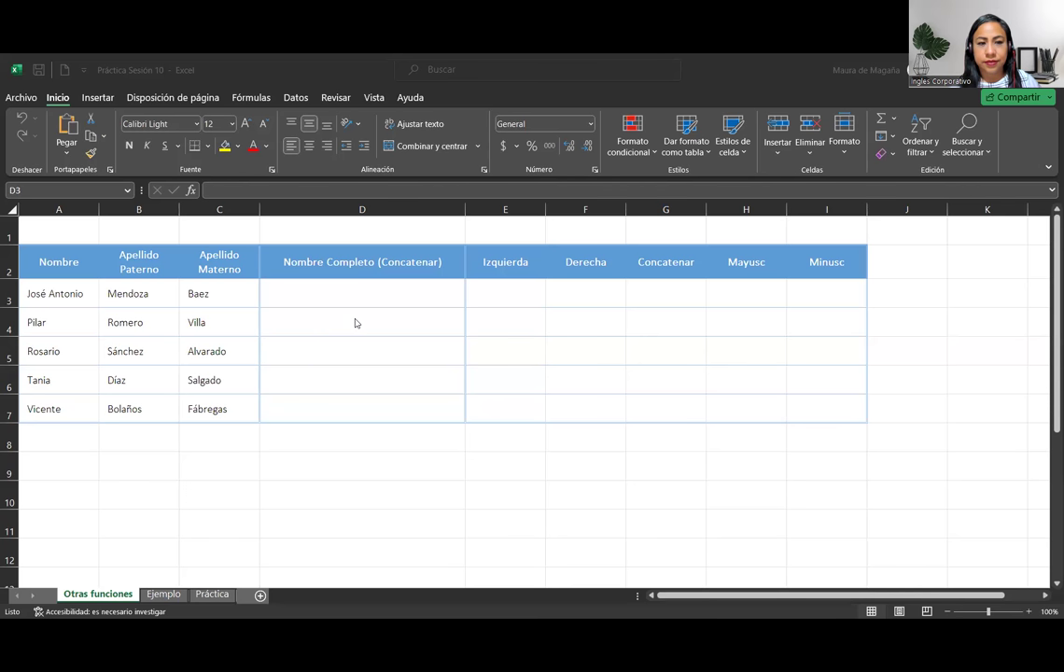
pyautogui.click(308, 291)
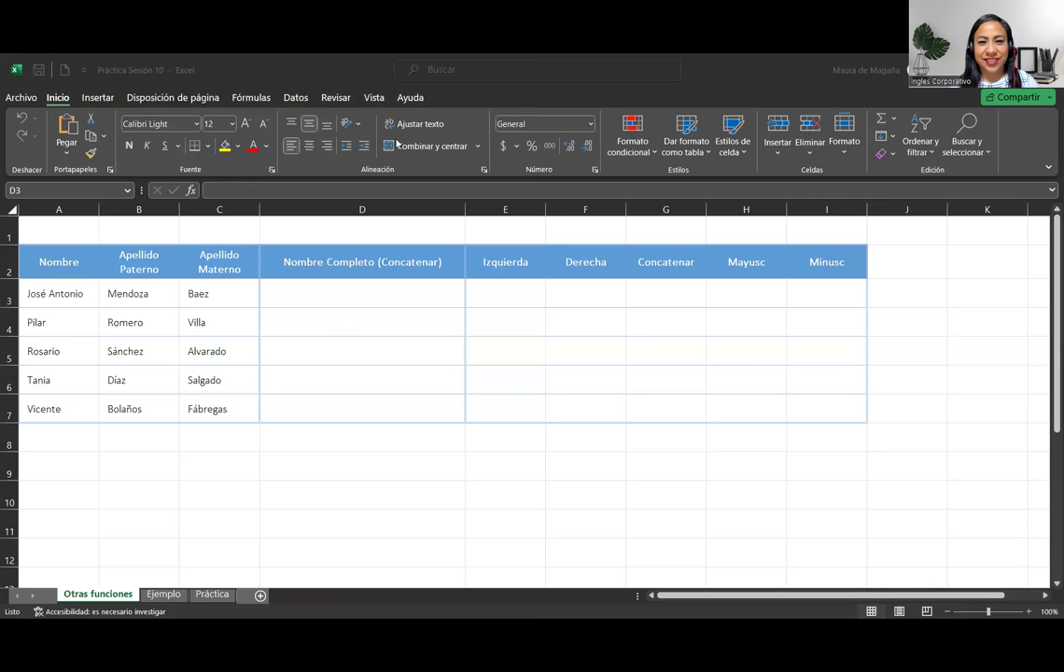
pyautogui.click(304, 285)
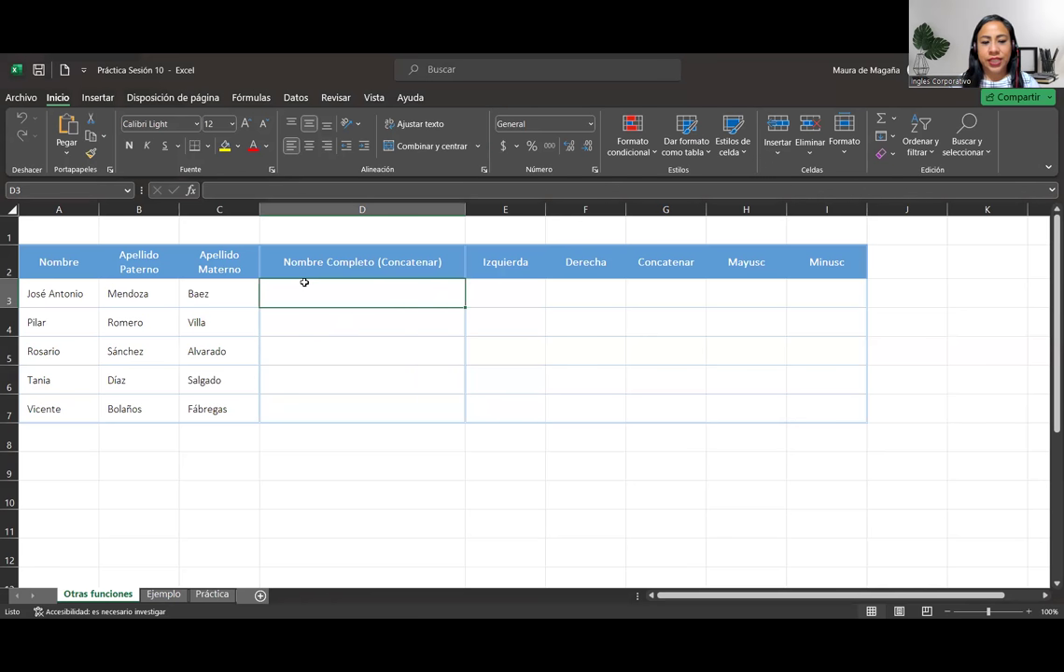
pyautogui.write('=')
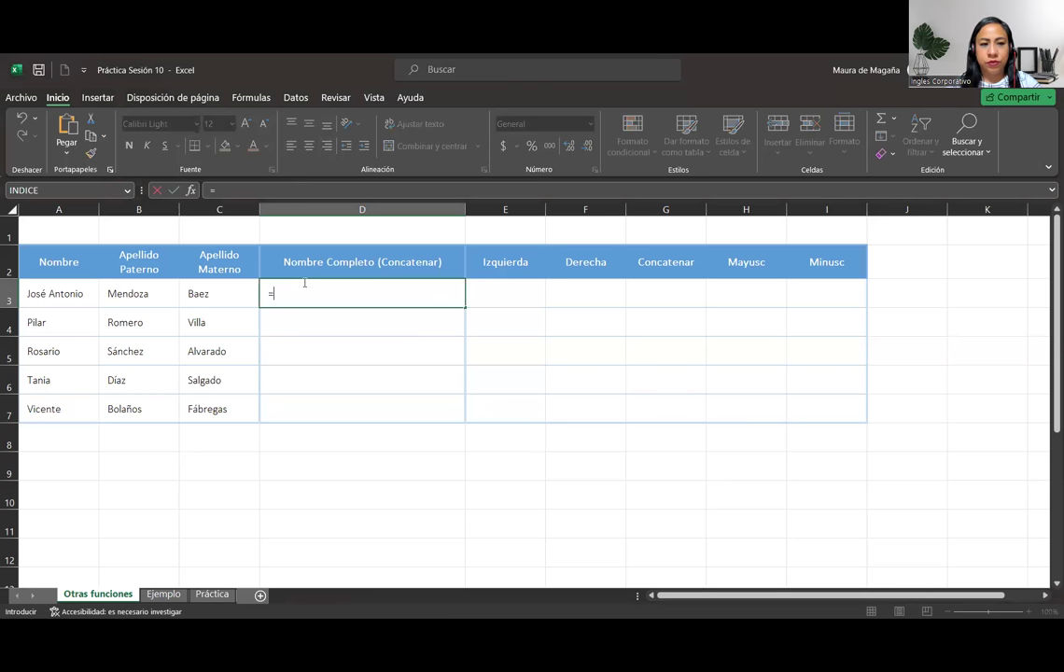
pyautogui.write('con')
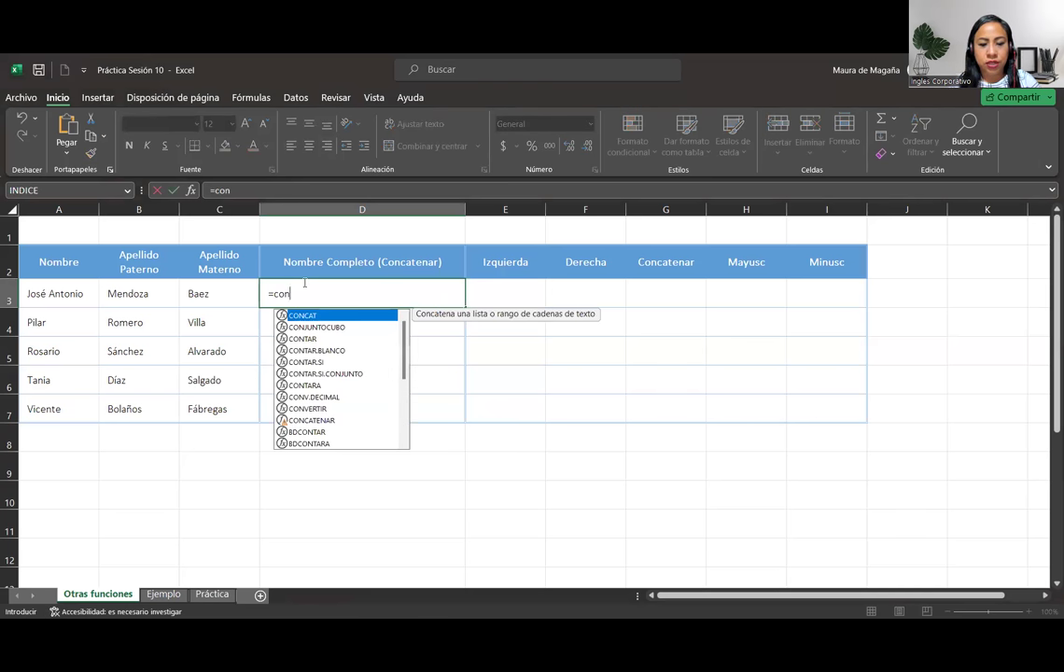
pyautogui.write('cate')
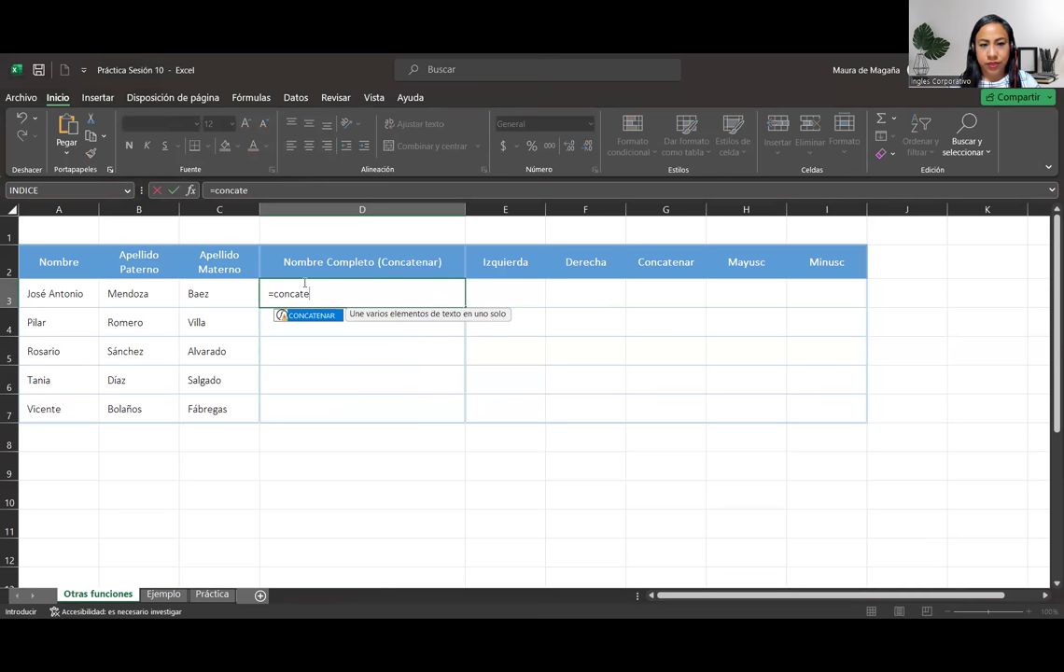
pyautogui.press('Tab')
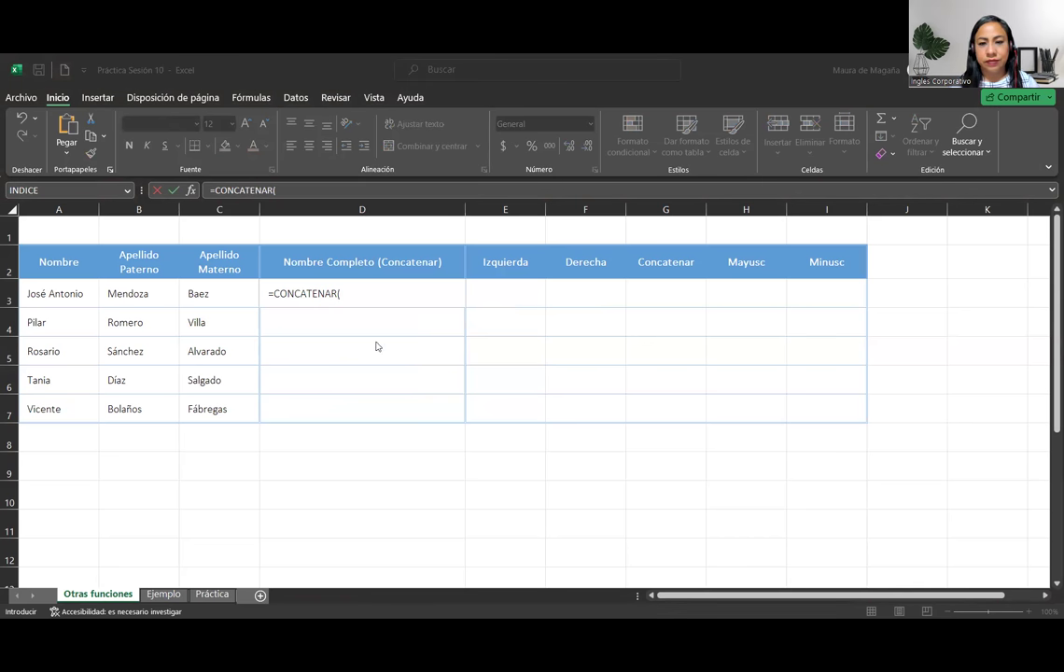
pyautogui.click(367, 296)
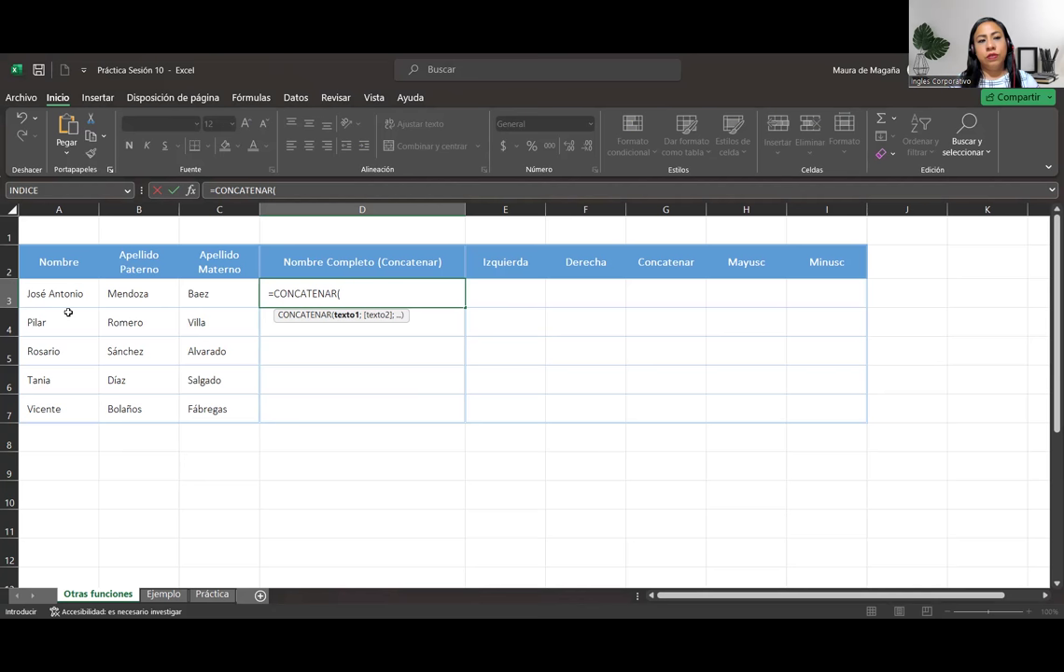
pyautogui.moveTo(57, 293); pyautogui.dragTo(204, 293)
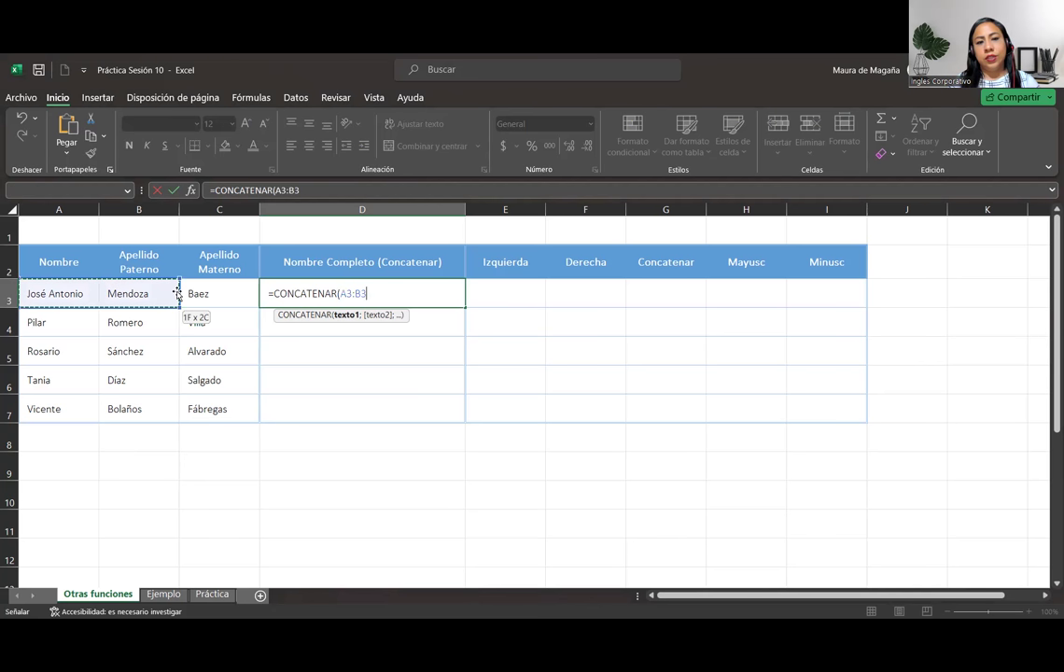
pyautogui.write(')')
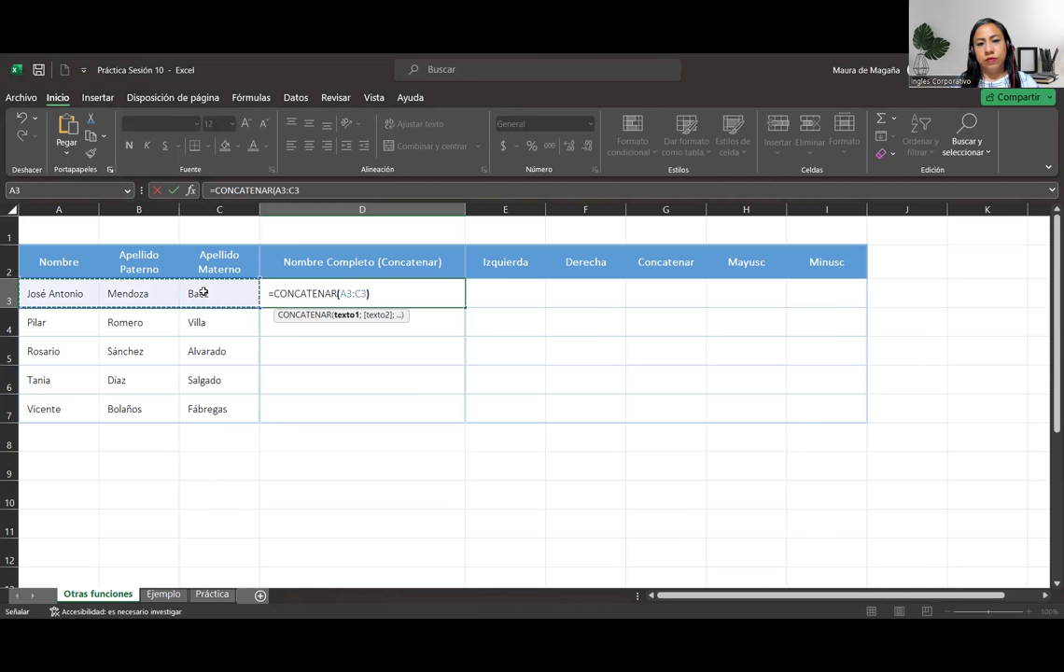
pyautogui.press('Return')
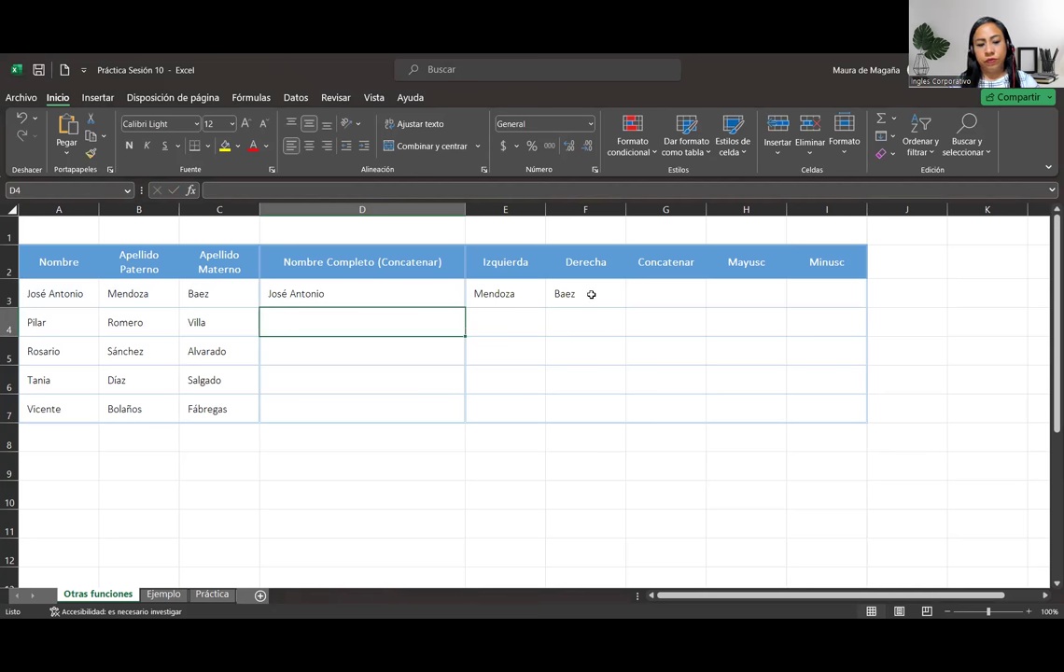
pyautogui.hotkey('ctrl', 'z')
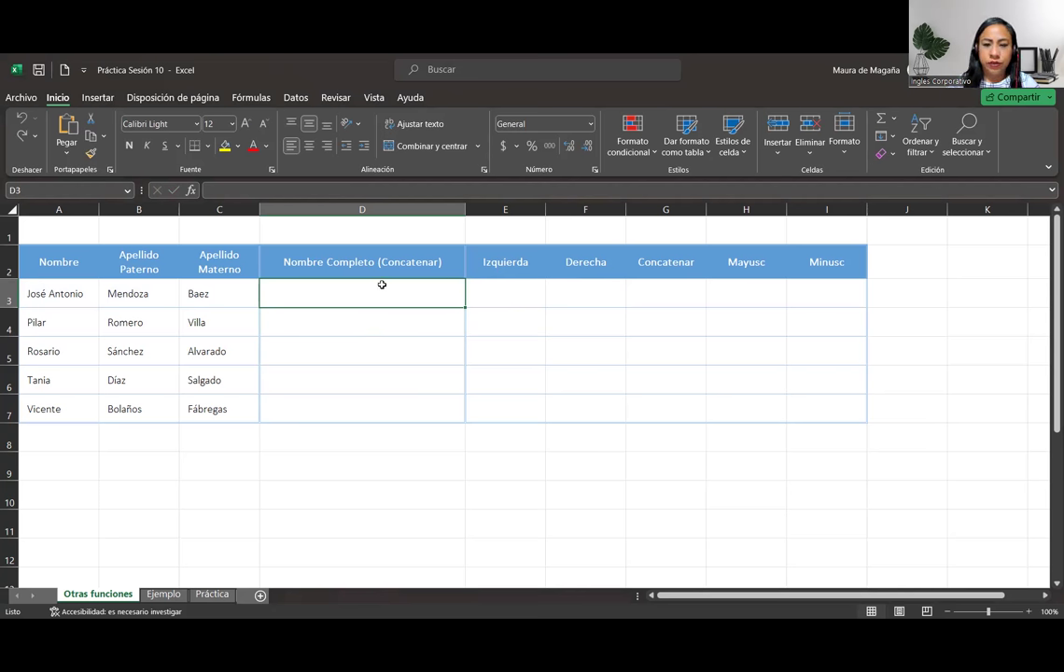
pyautogui.write('=cont')
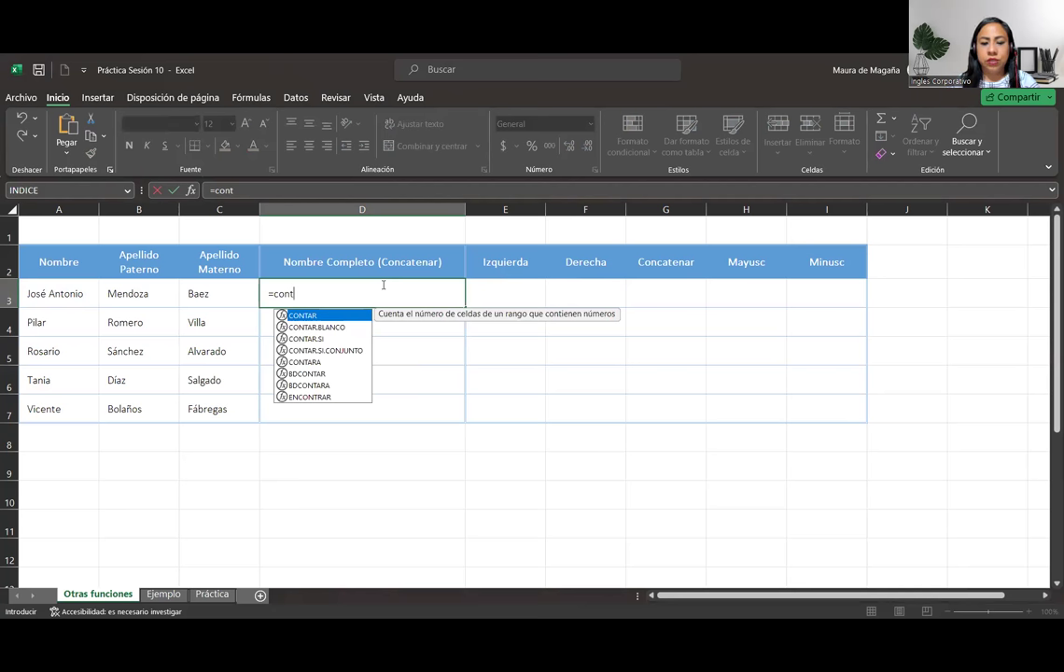
pyautogui.press('BackSpace')
pyautogui.write('ca')
pyautogui.press('Tab')
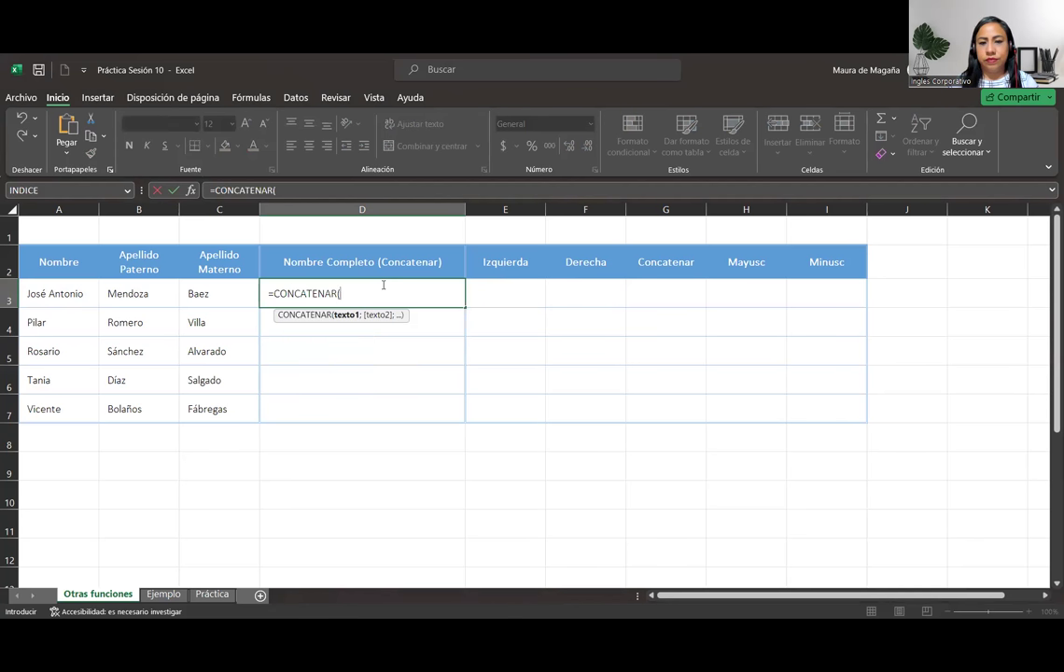
pyautogui.click(87, 295)
pyautogui.write(';')
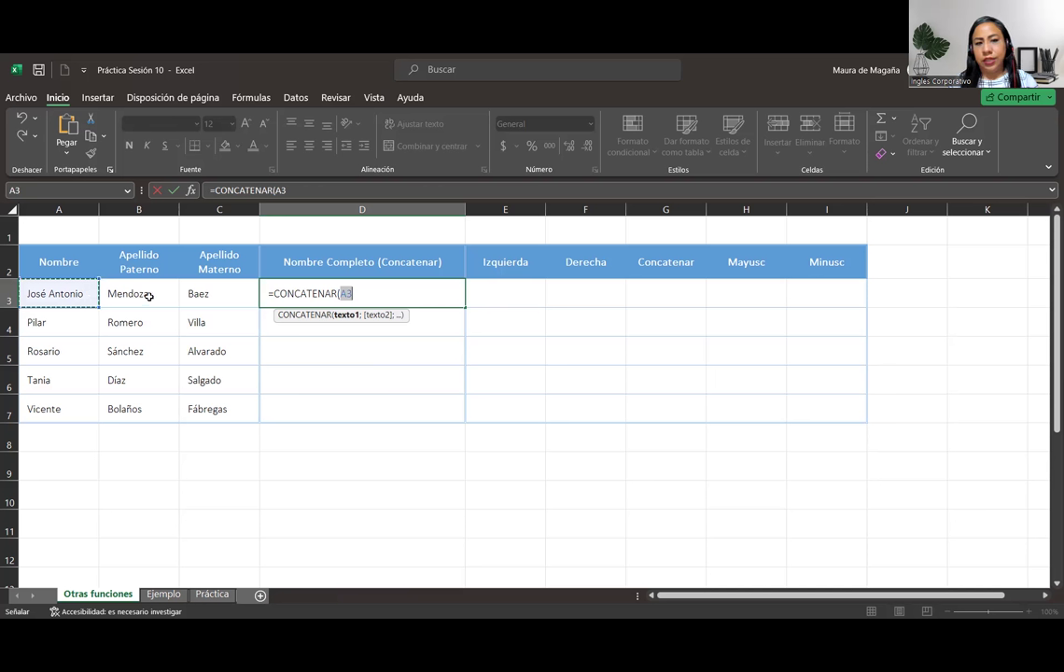
pyautogui.click(148, 295)
pyautogui.write(';')
pyautogui.click(215, 293)
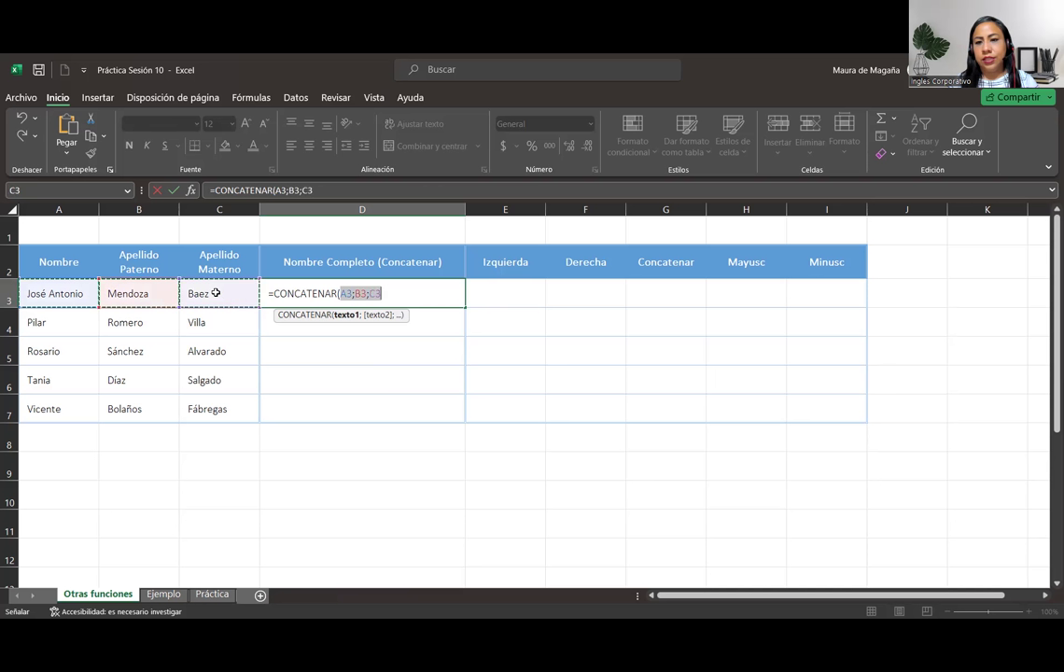
pyautogui.write(')')
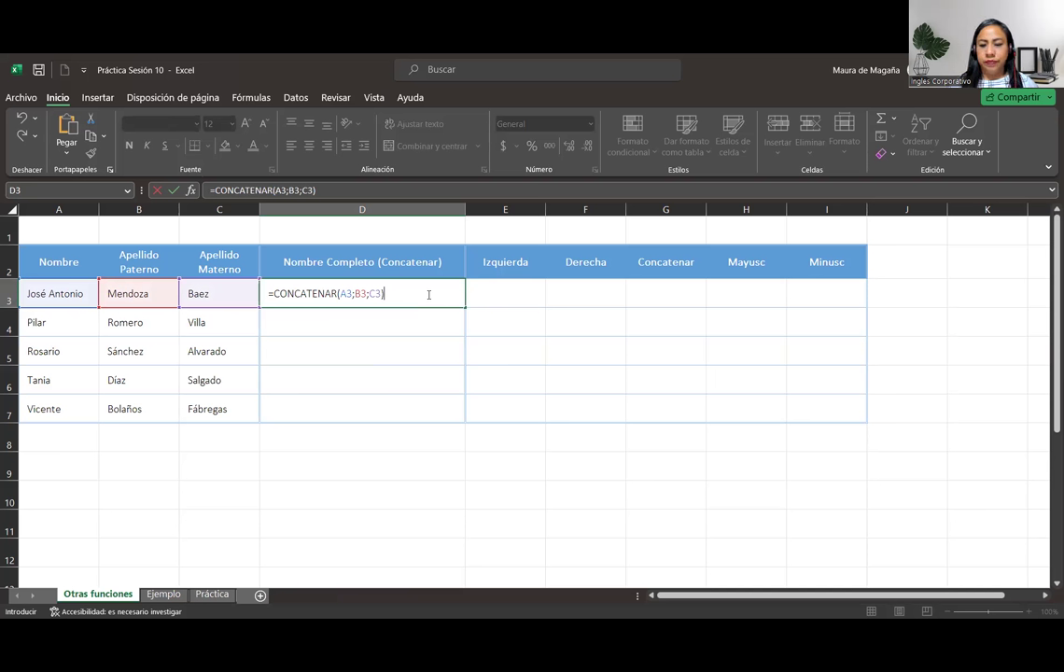
pyautogui.press('Return')
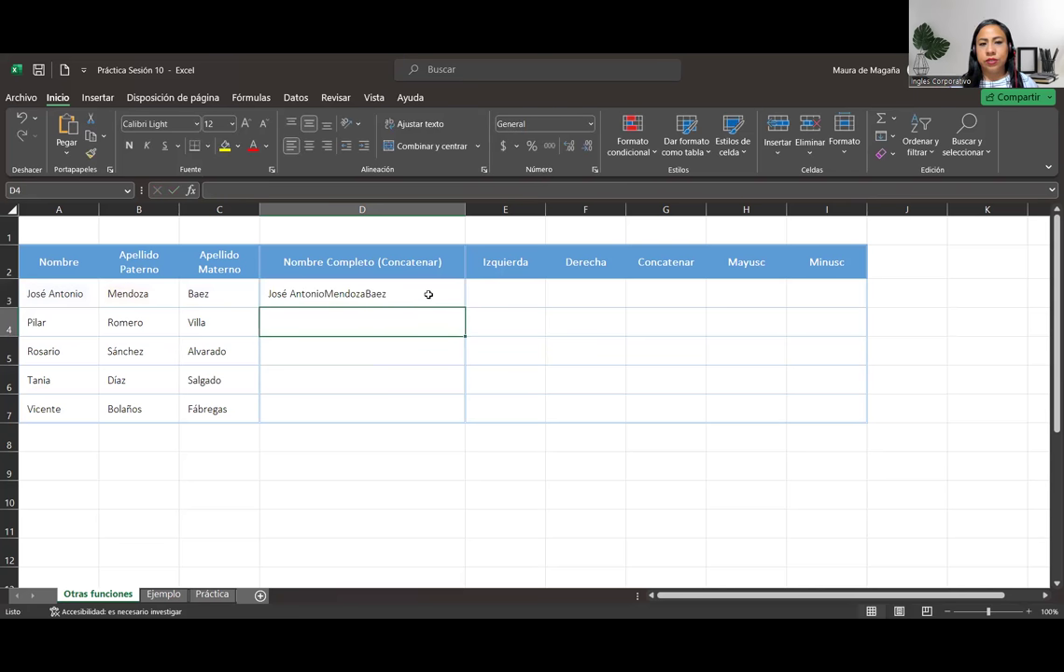
pyautogui.click(429, 294)
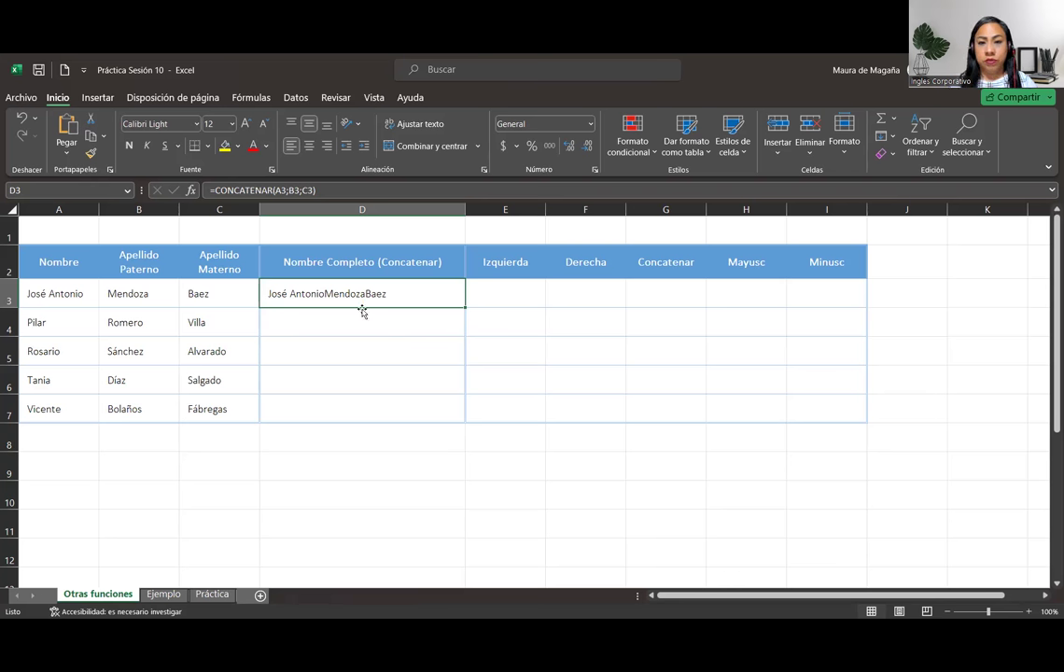
# - Retype D3 as =CONCATENAR(A3;" ";B3;" ";C3), picking A3, B3 and C3 as references
pyautogui.write('=')
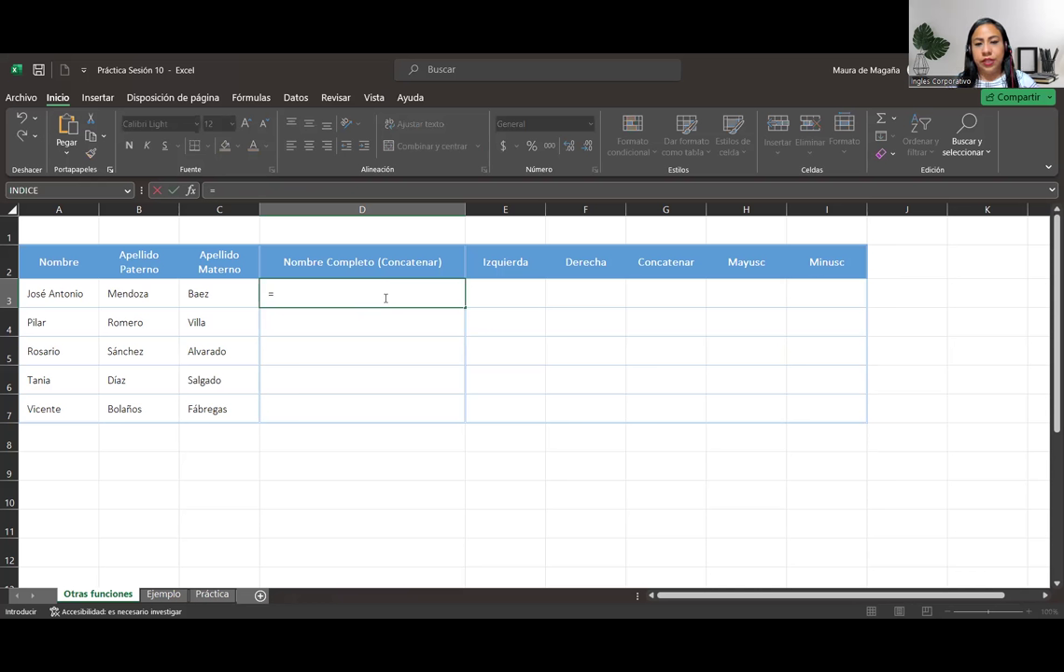
pyautogui.write('CONCATENAR(')
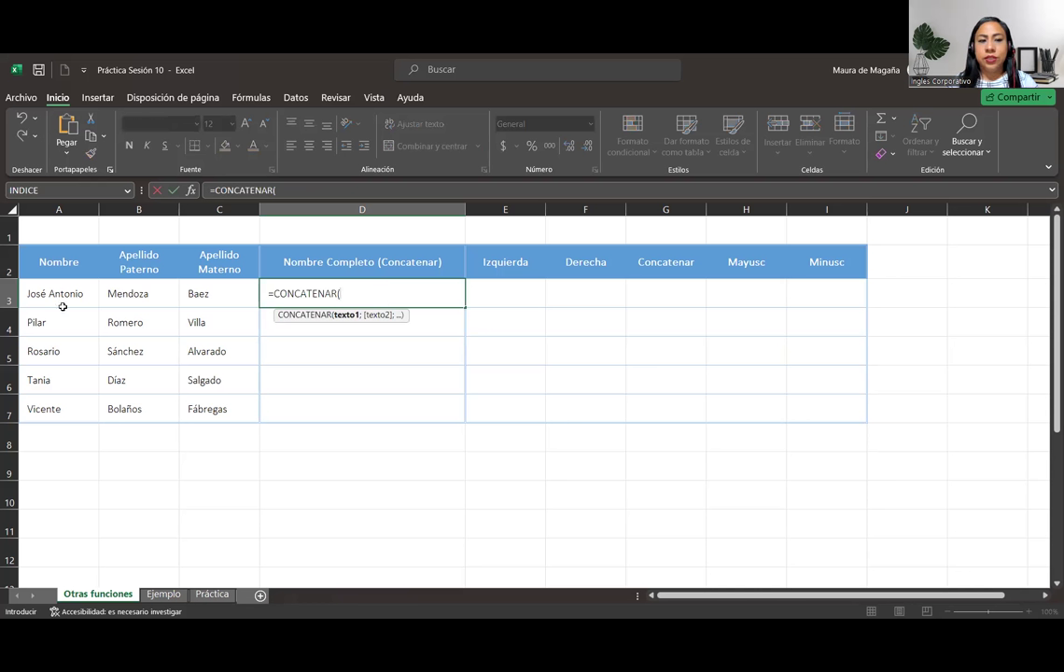
pyautogui.click(67, 299)
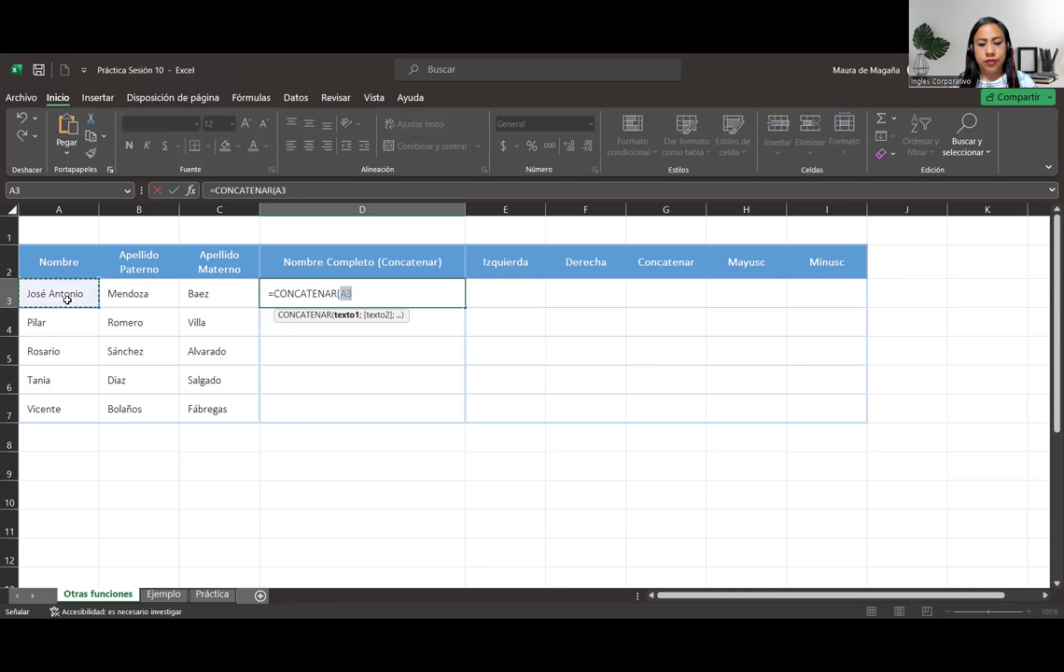
pyautogui.write(';')
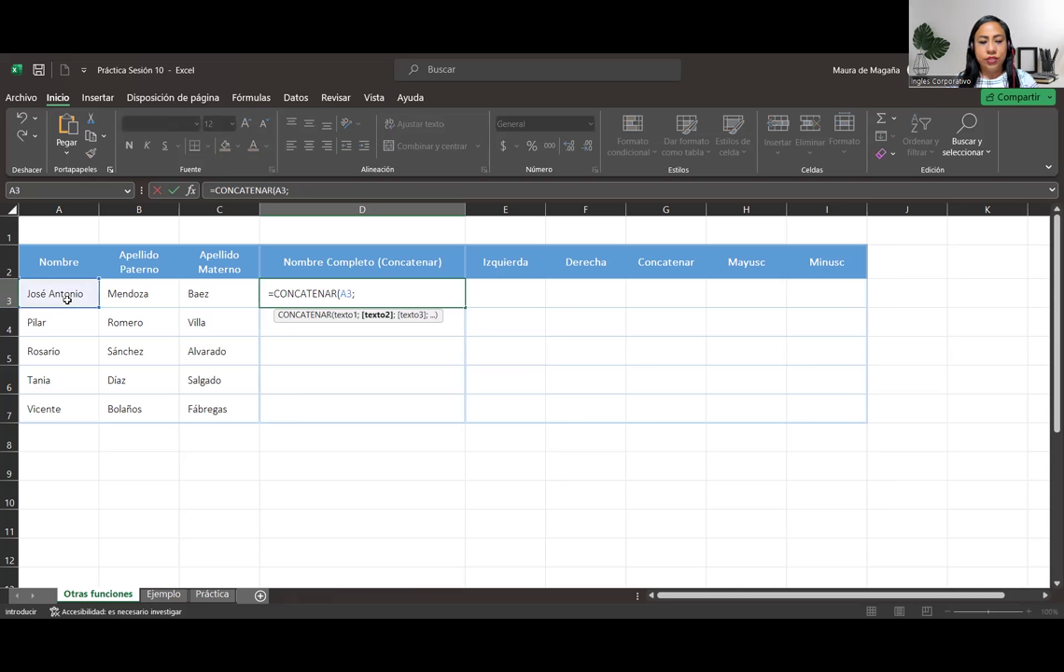
pyautogui.write('"')
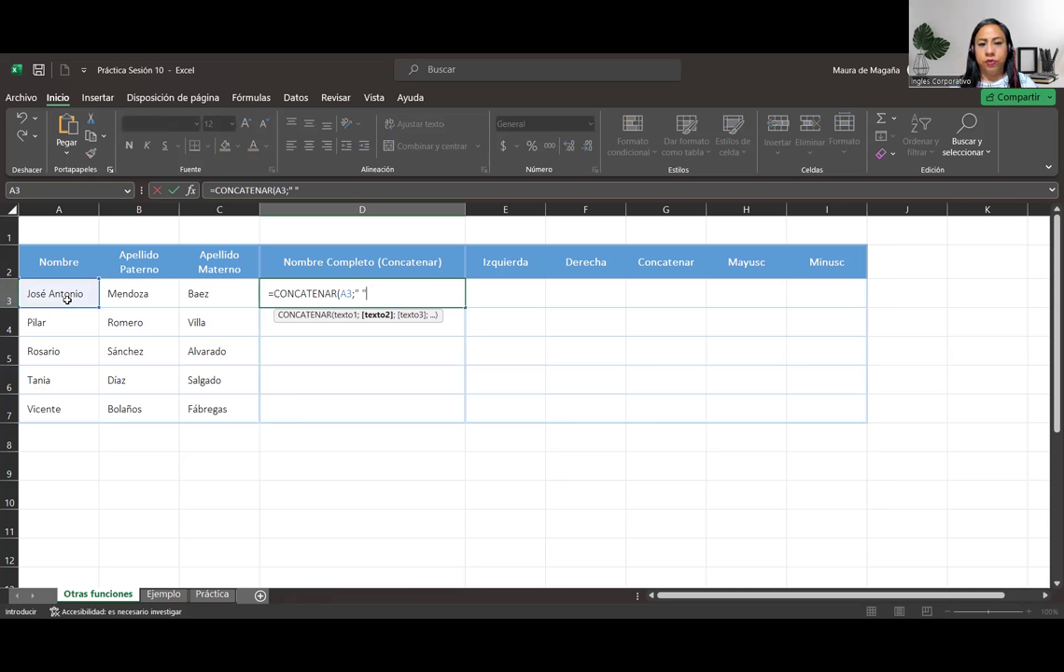
pyautogui.write(';')
pyautogui.click(160, 294)
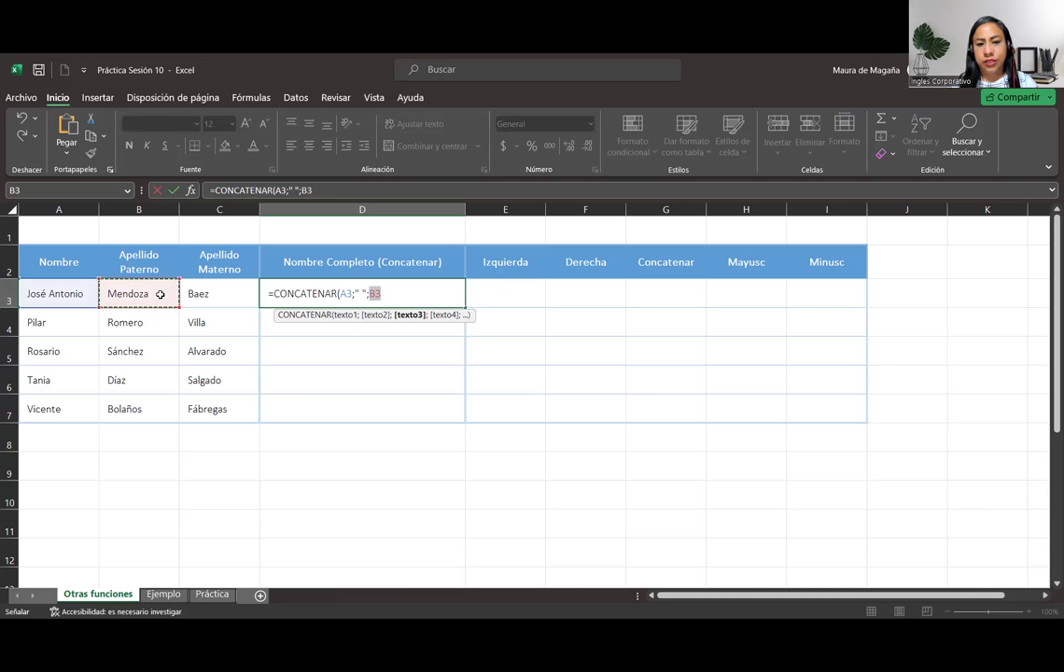
pyautogui.write(';"')
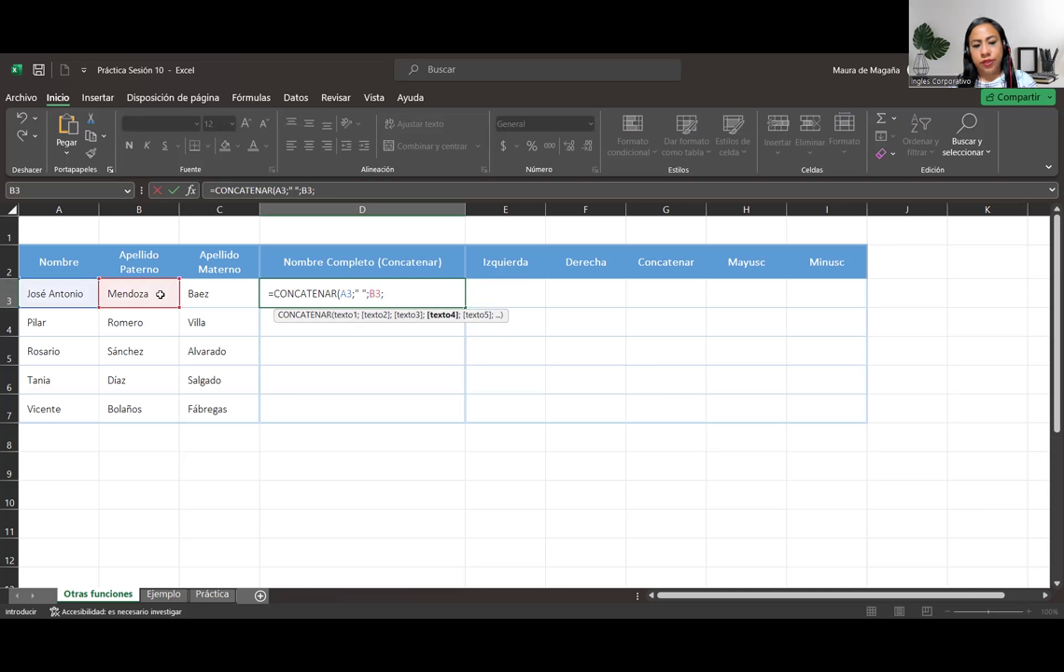
pyautogui.write(' "')
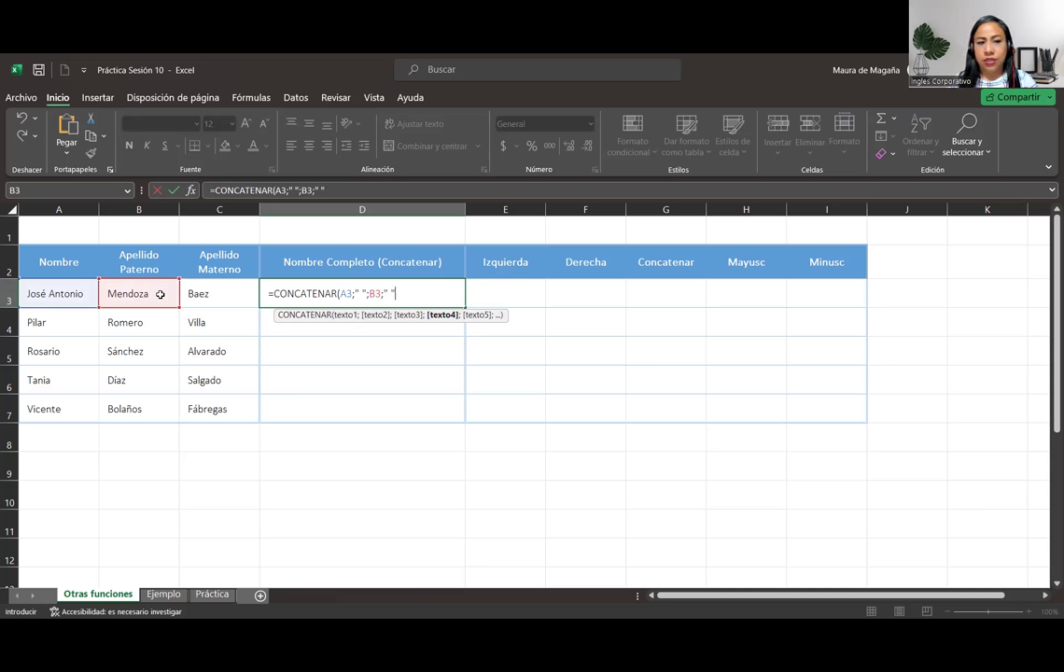
pyautogui.write(';')
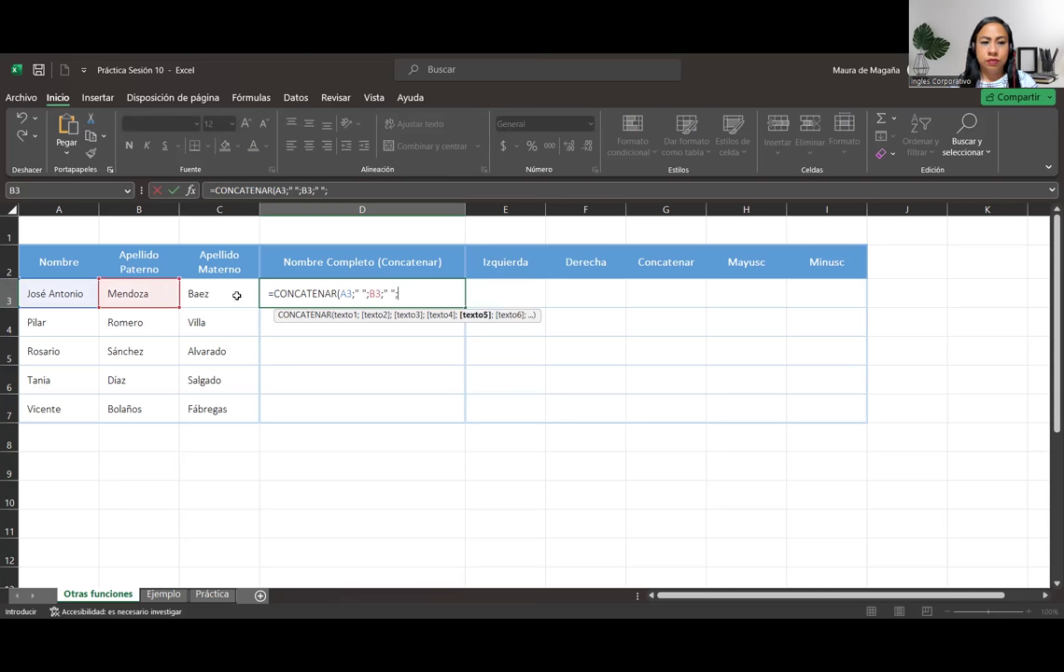
pyautogui.click(237, 296)
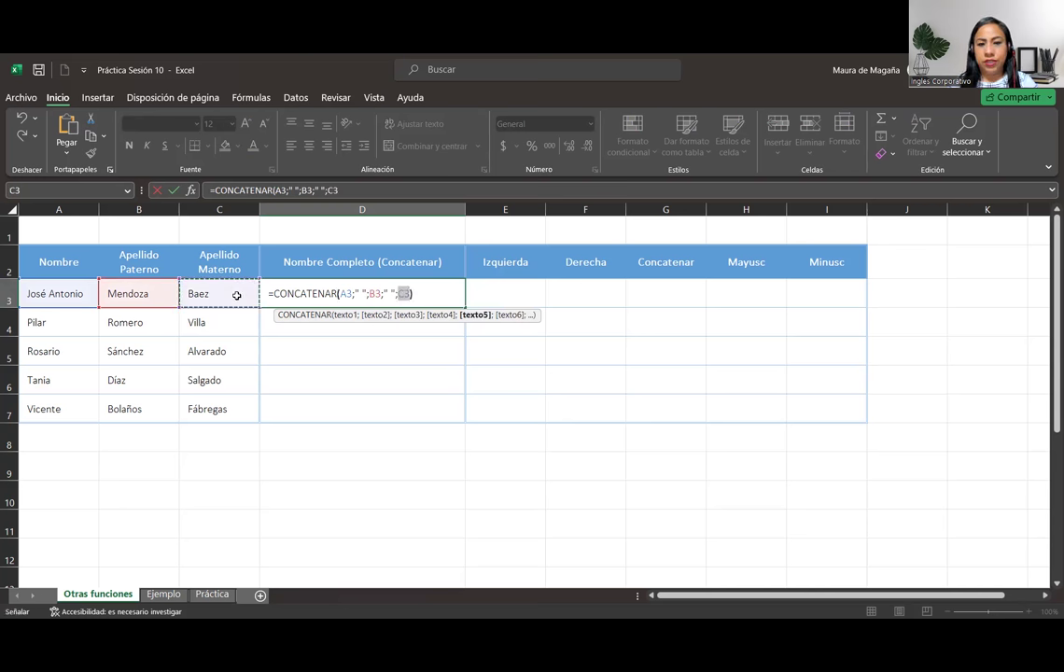
pyautogui.write(')')
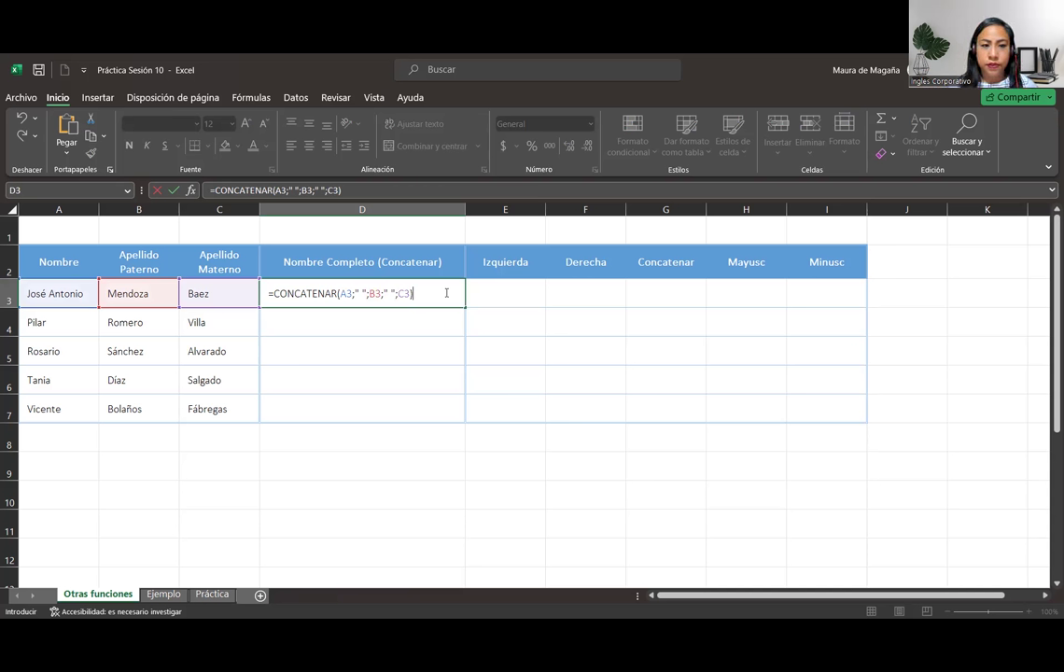
# - Commit the spaced CONCATENAR formula in D3 and fill it down to D7
pyautogui.press('Return')
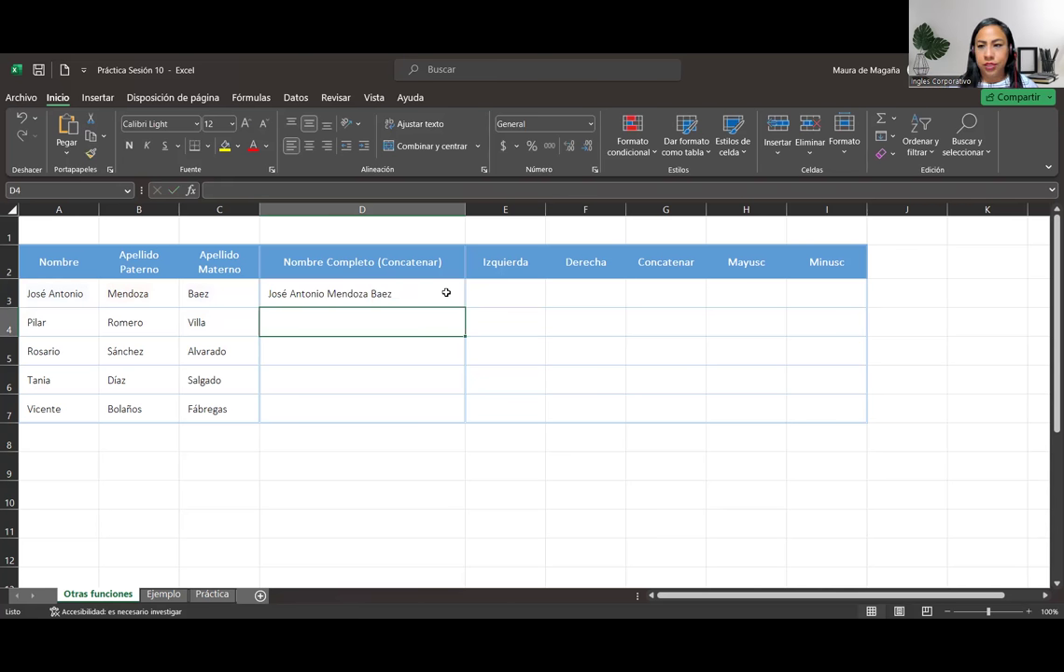
pyautogui.click(446, 293)
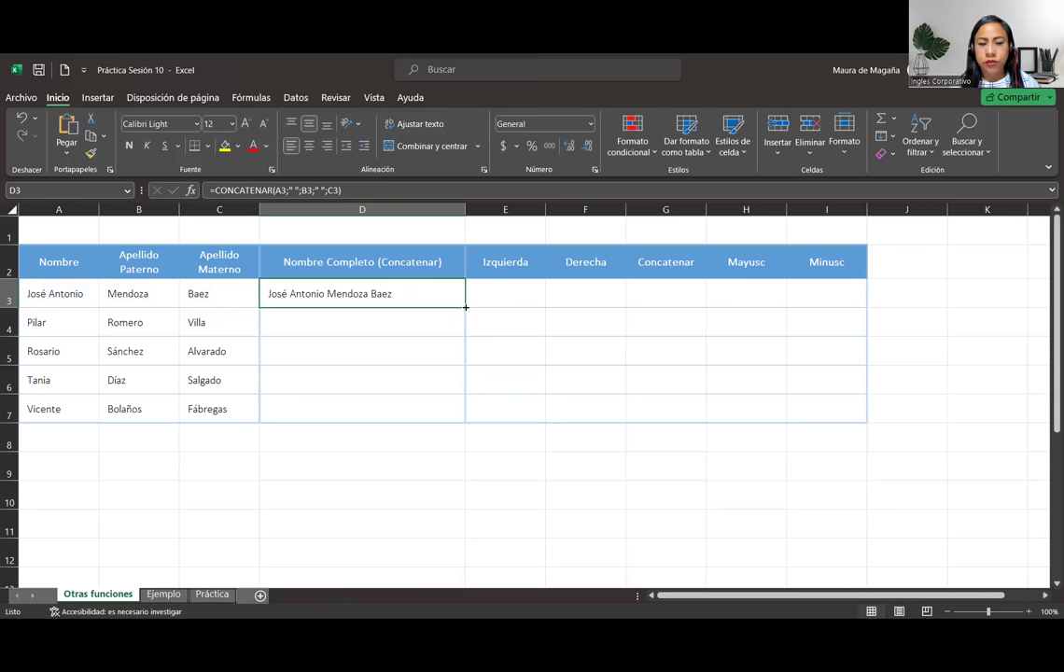
pyautogui.moveTo(464, 306); pyautogui.dragTo(465, 420)
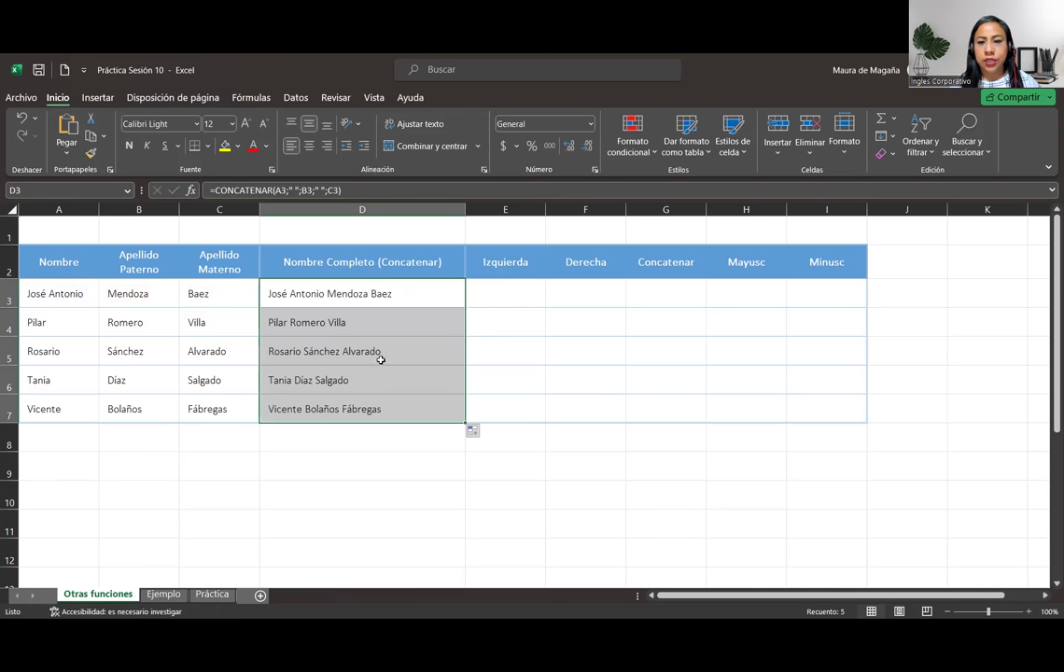
pyautogui.click(560, 405)
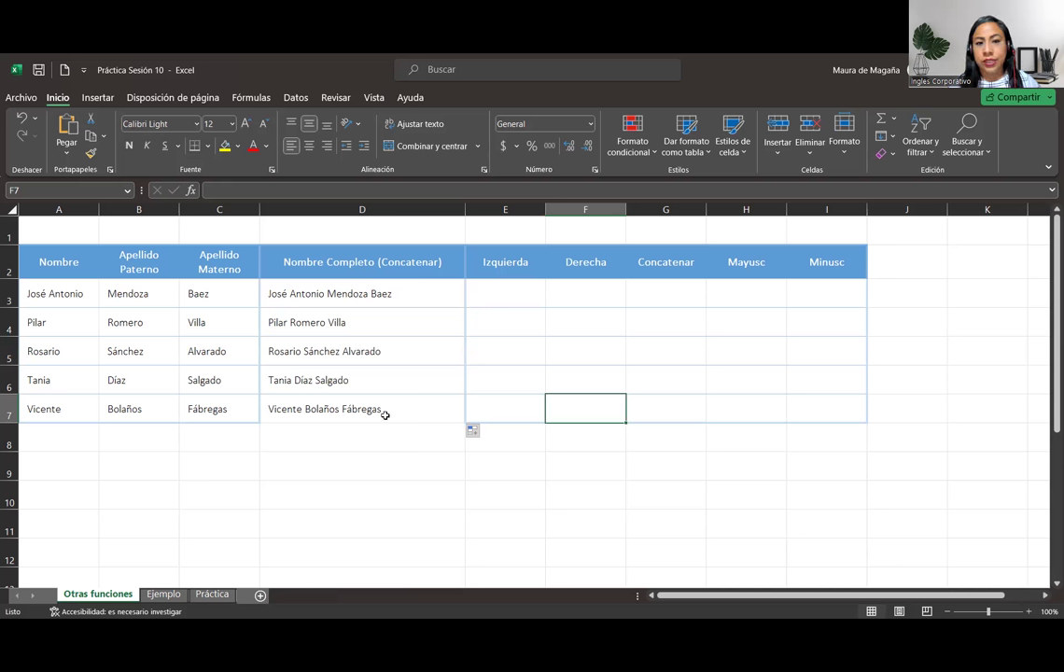
# - Apply Rellenar sin formato to the filled names and review D3's formula
pyautogui.click(474, 433)
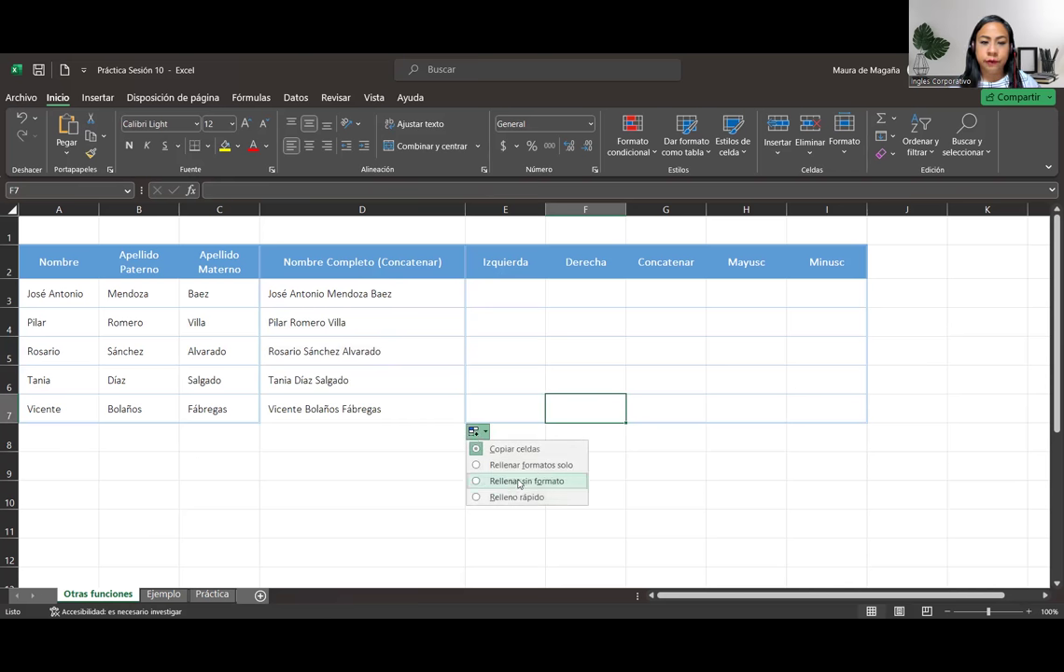
pyautogui.click(519, 483)
pyautogui.click(534, 299)
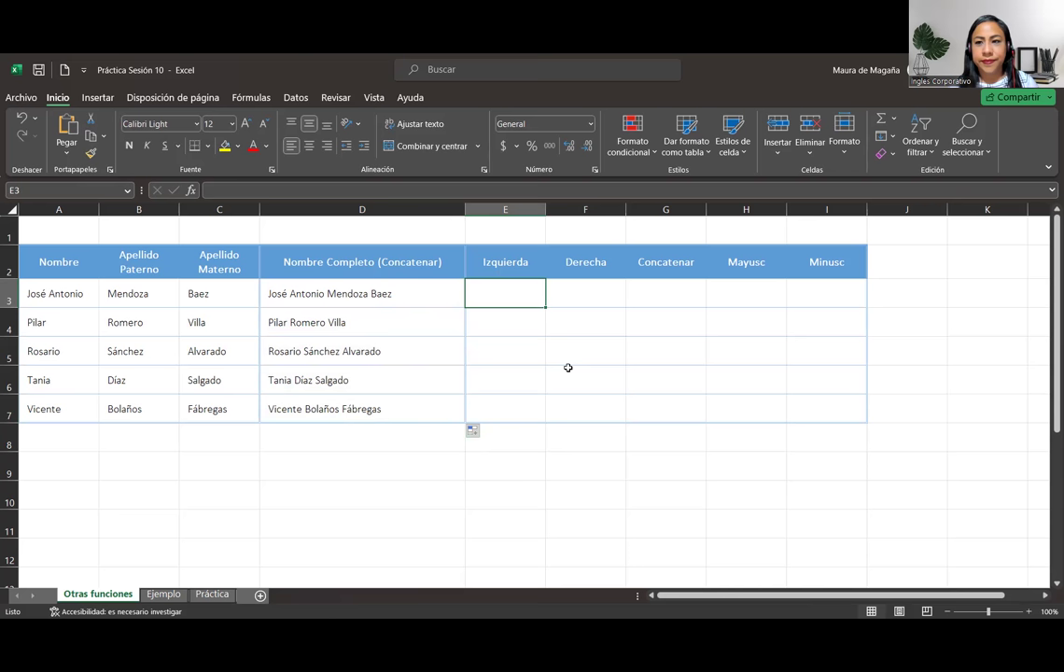
pyautogui.click(404, 288)
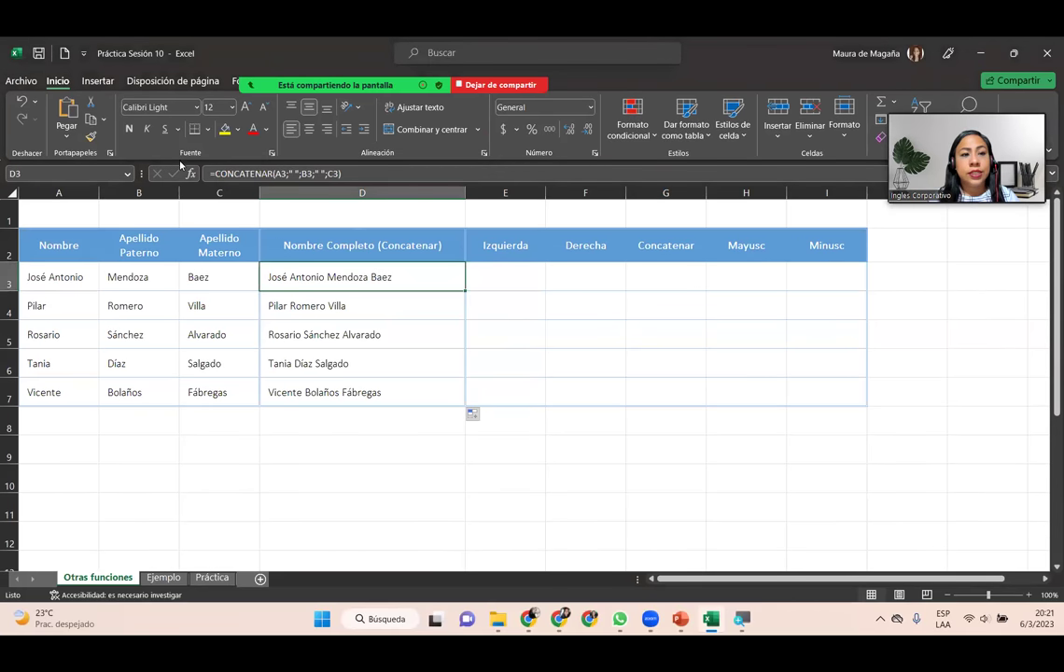
# - Open D3's CONCATENAR Function Arguments and step through A3, " ", B3, " ", C3
pyautogui.click(192, 173)
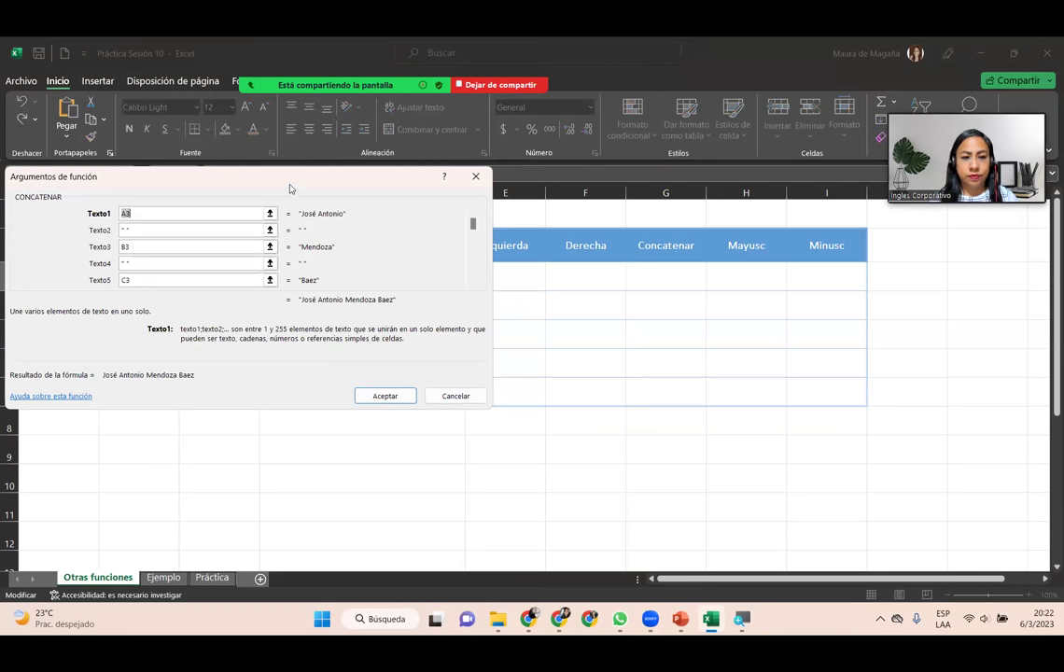
pyautogui.moveTo(289, 189); pyautogui.dragTo(747, 242)
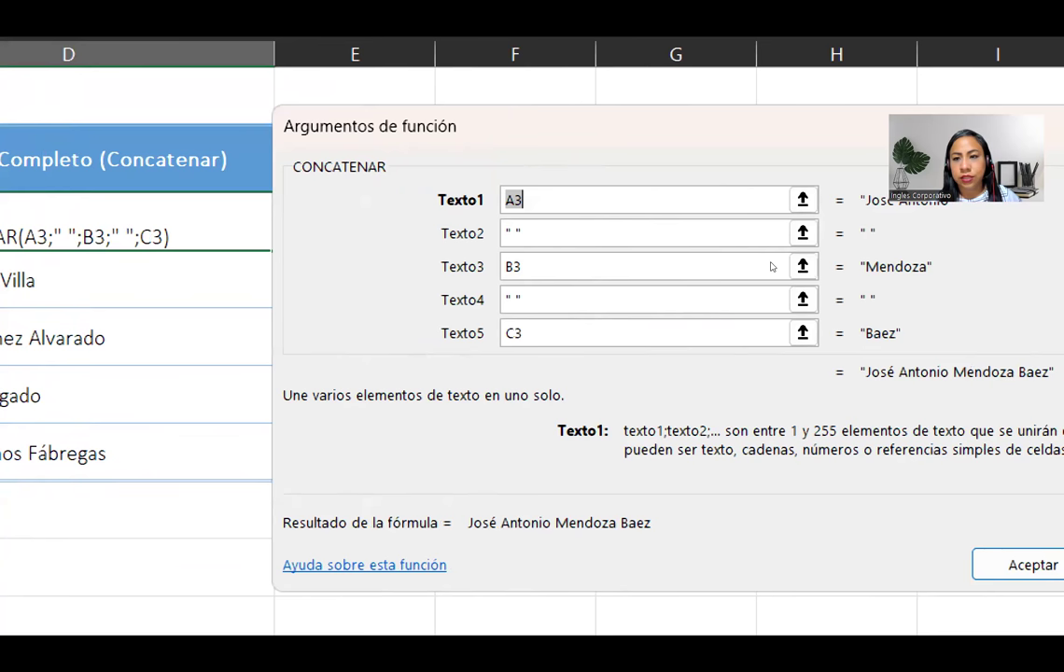
pyautogui.press('Tab')
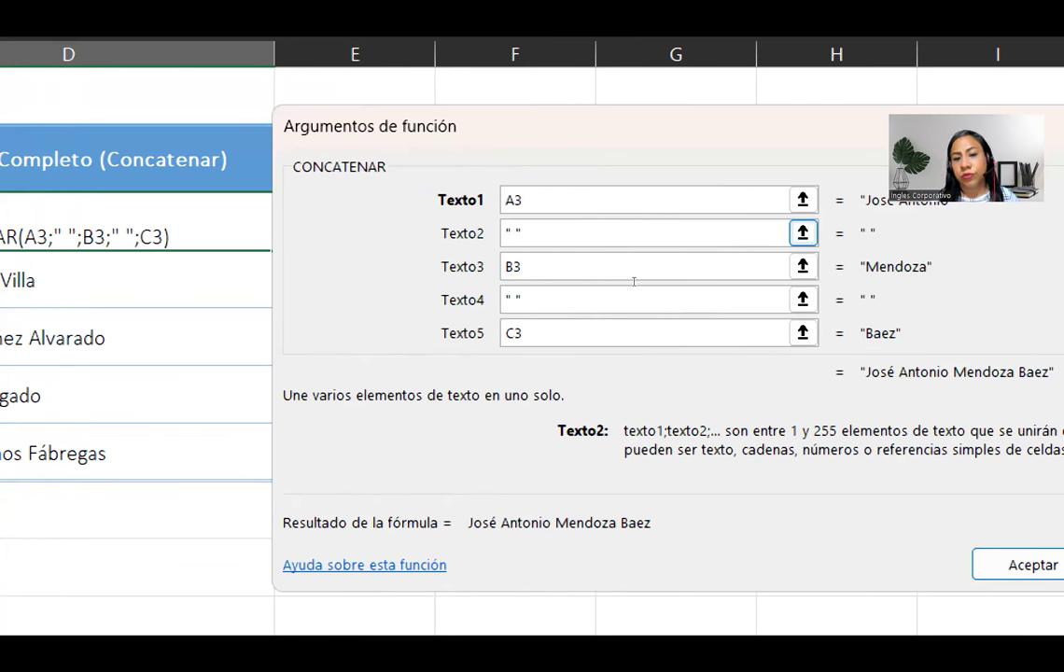
pyautogui.press('Tab')
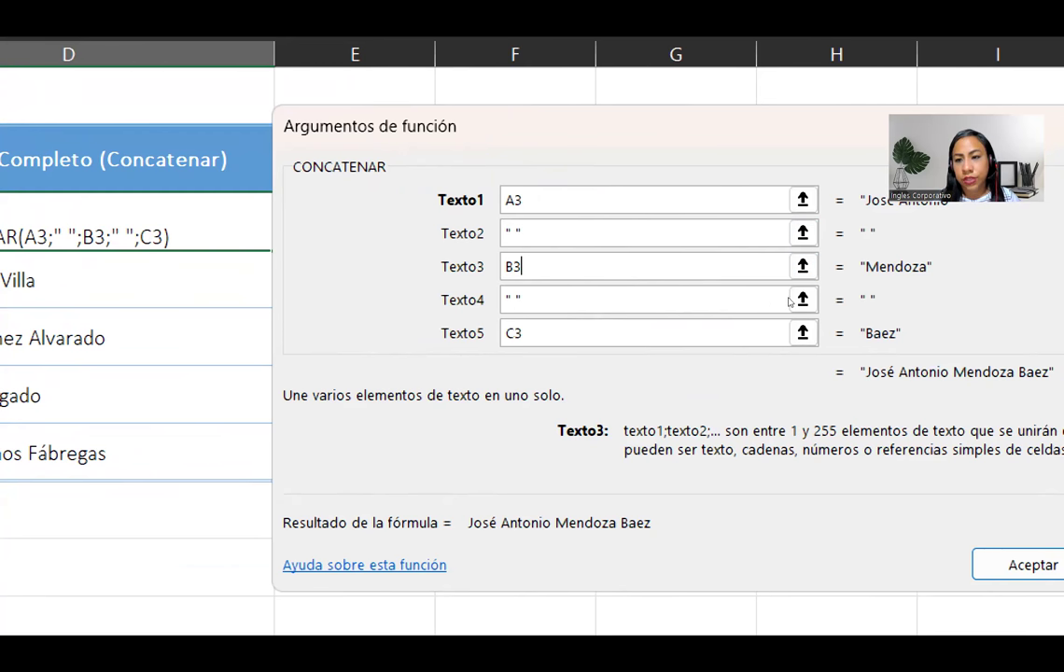
pyautogui.click(607, 310)
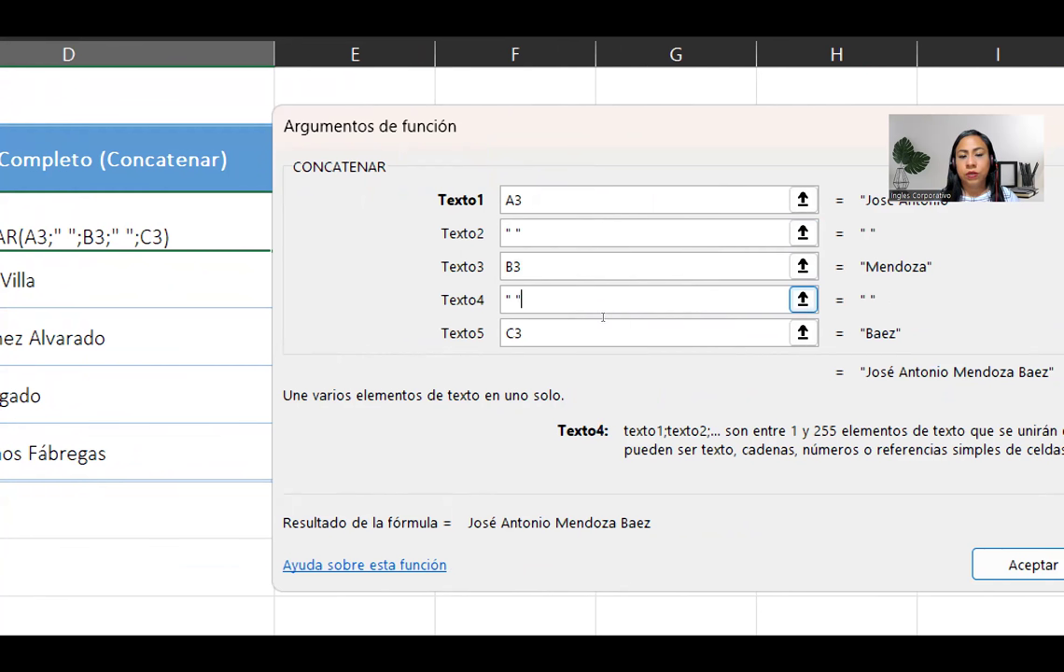
pyautogui.click(602, 331)
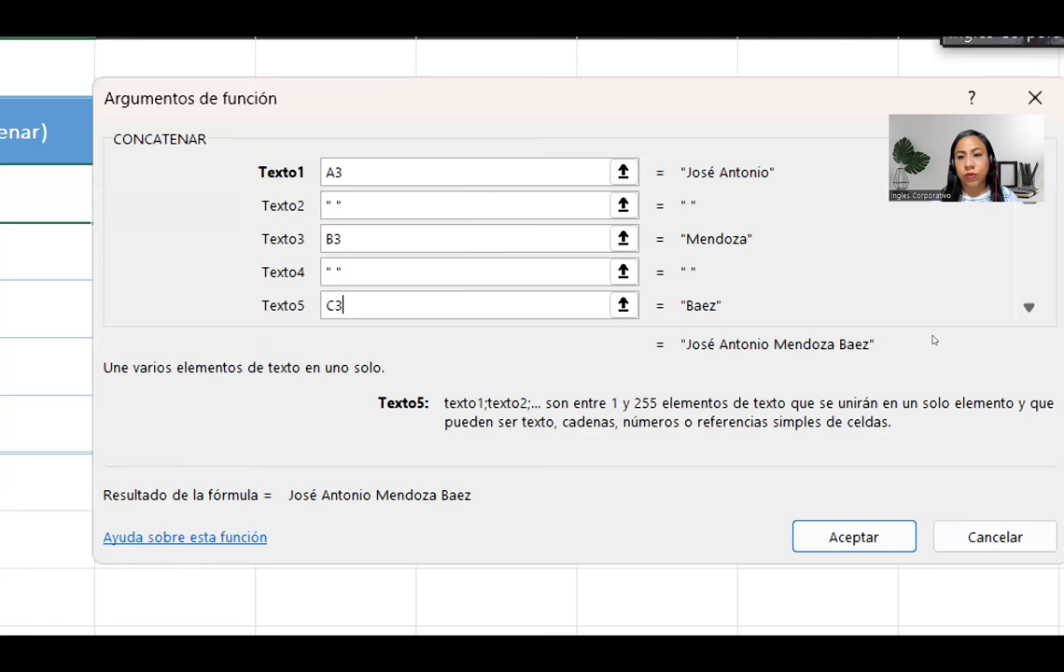
pyautogui.press('Tab')
pyautogui.press('Tab')
pyautogui.press('Tab')
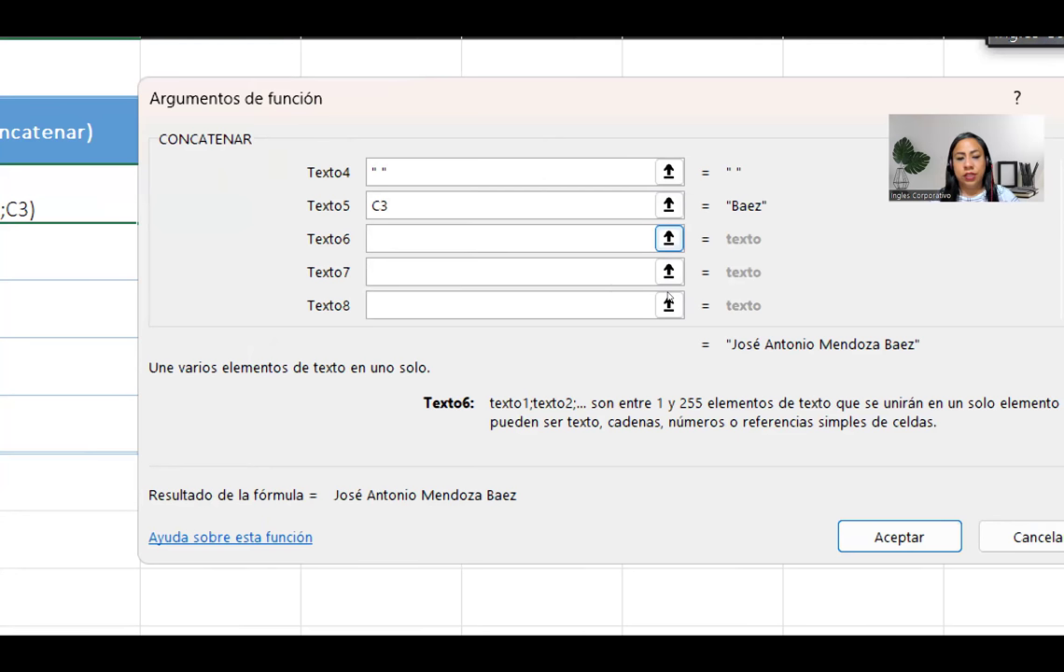
# - Add 'algo mas' as Texto6, then delete it, leaving the five original arguments
pyautogui.write('algo mas')
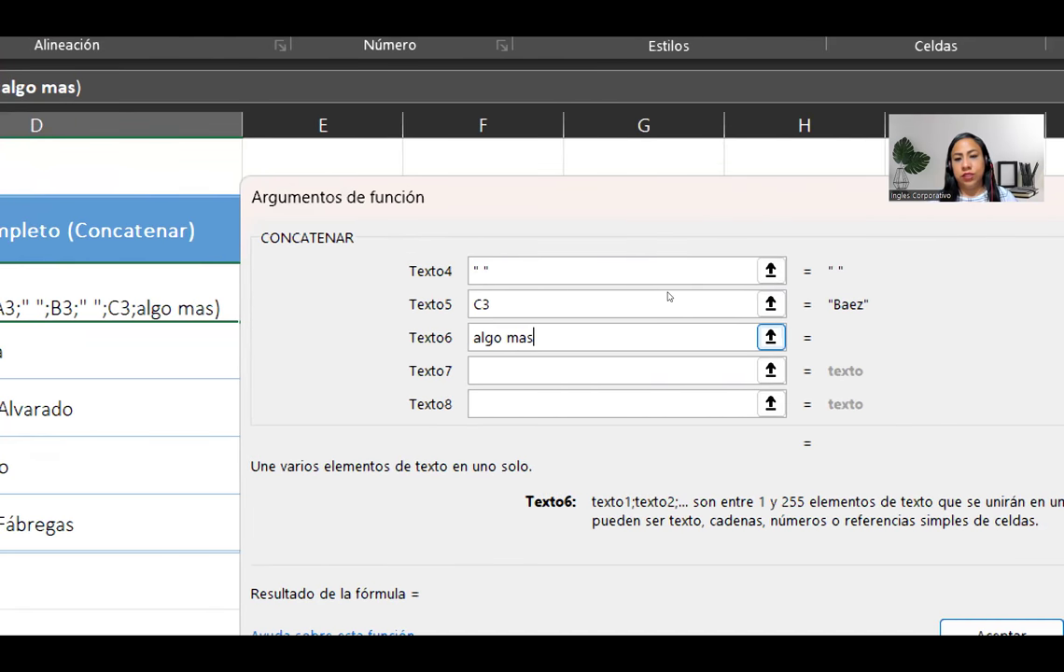
pyautogui.press('Tab')
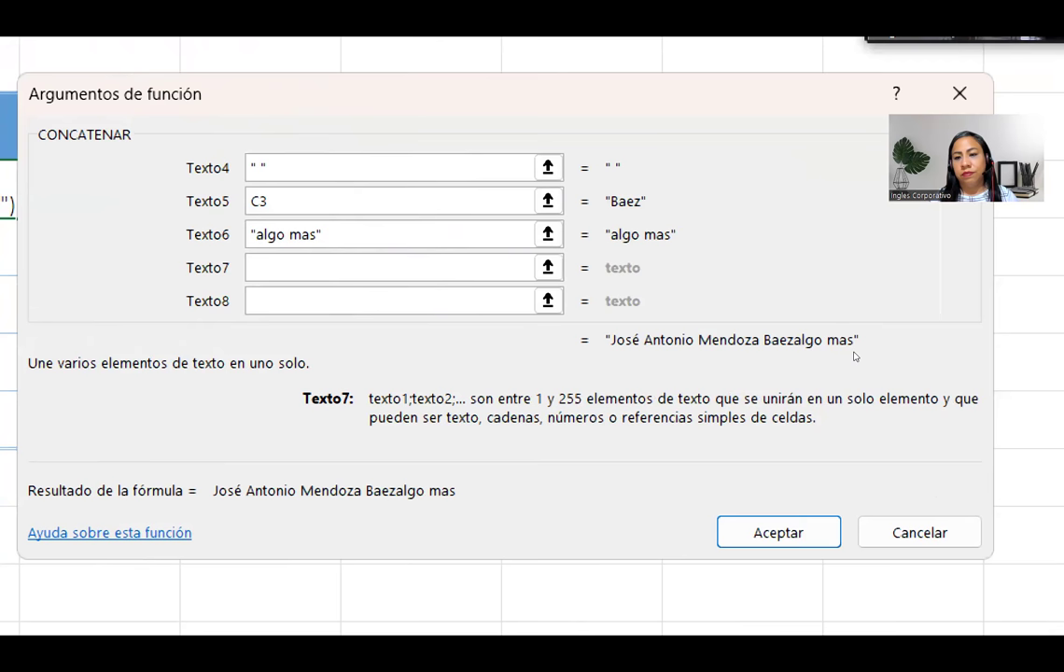
pyautogui.hotkey('shift', 'Tab')
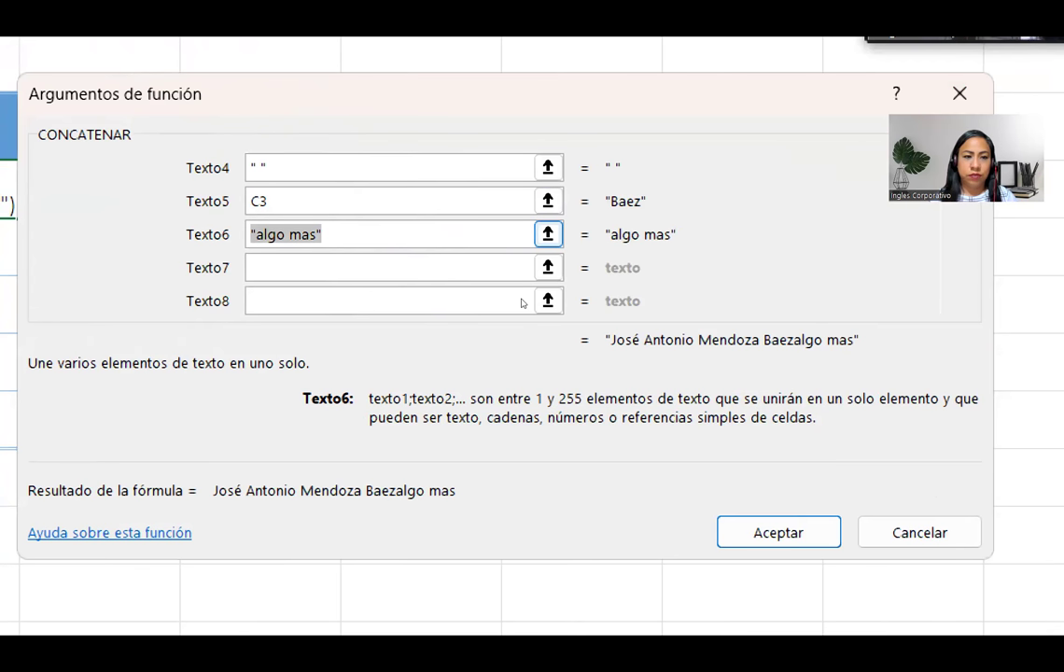
pyautogui.press('Delete')
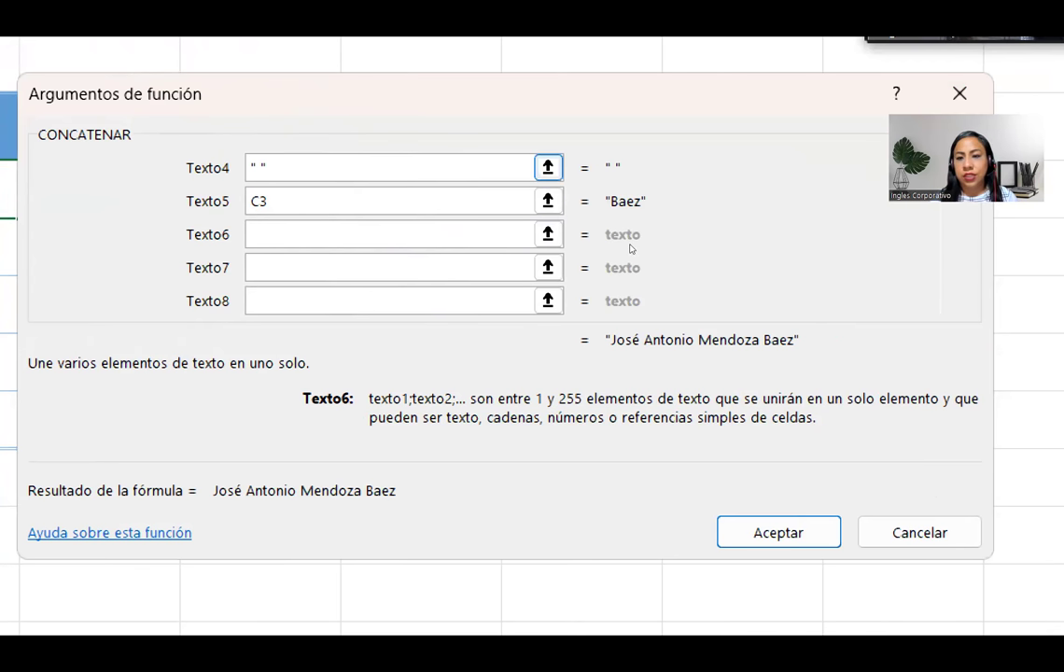
pyautogui.scroll(-10, 920, 282)
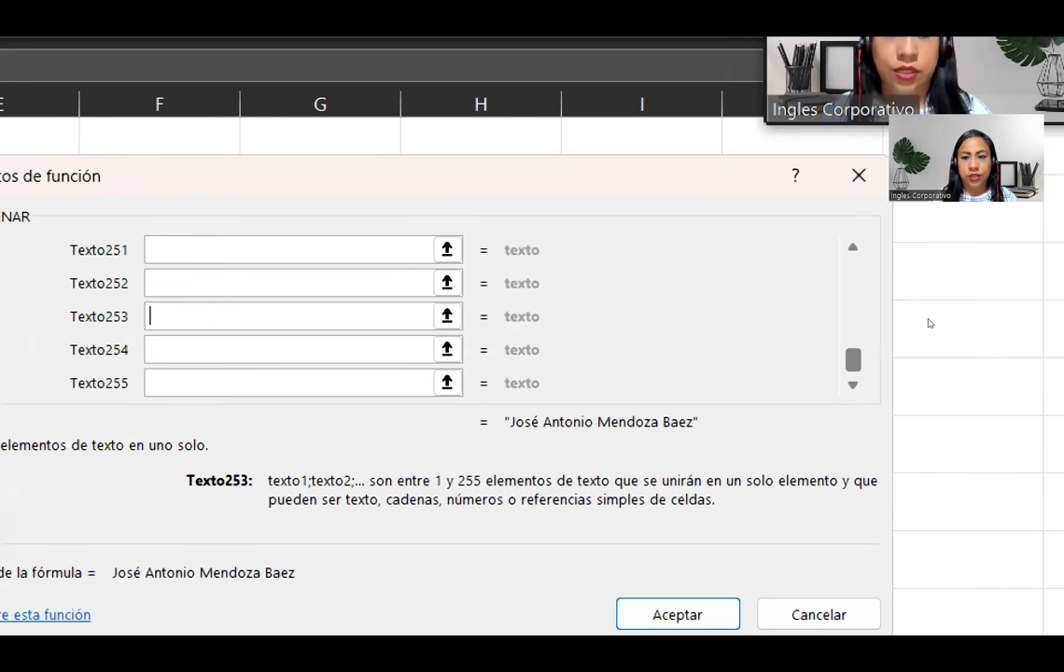
pyautogui.moveTo(928, 321); pyautogui.dragTo(929, 273)
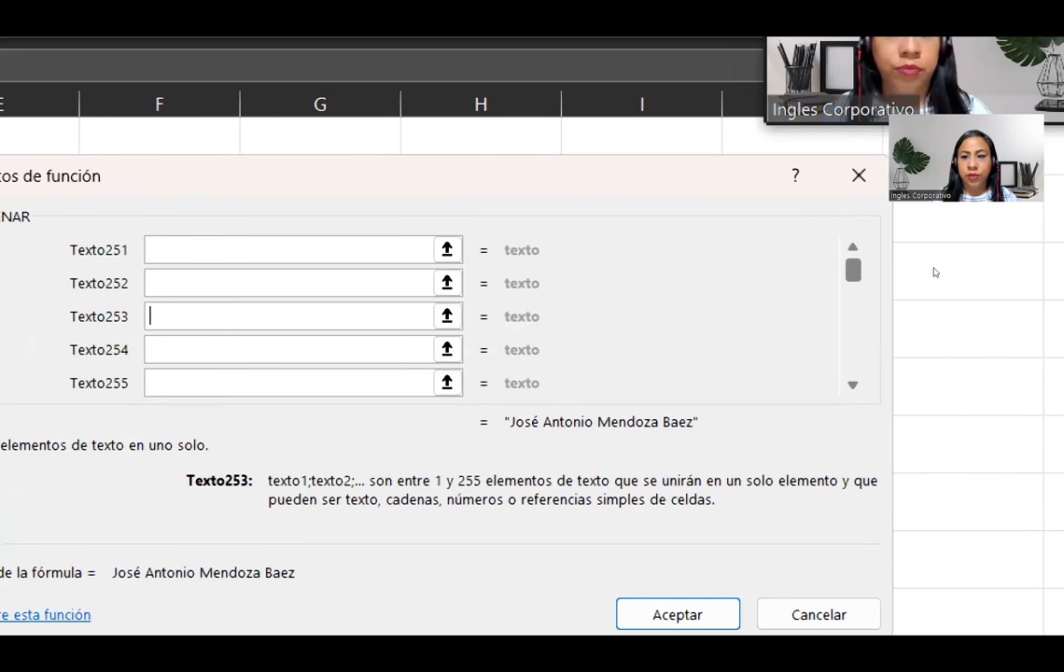
pyautogui.press('Tab')
pyautogui.press('Tab')
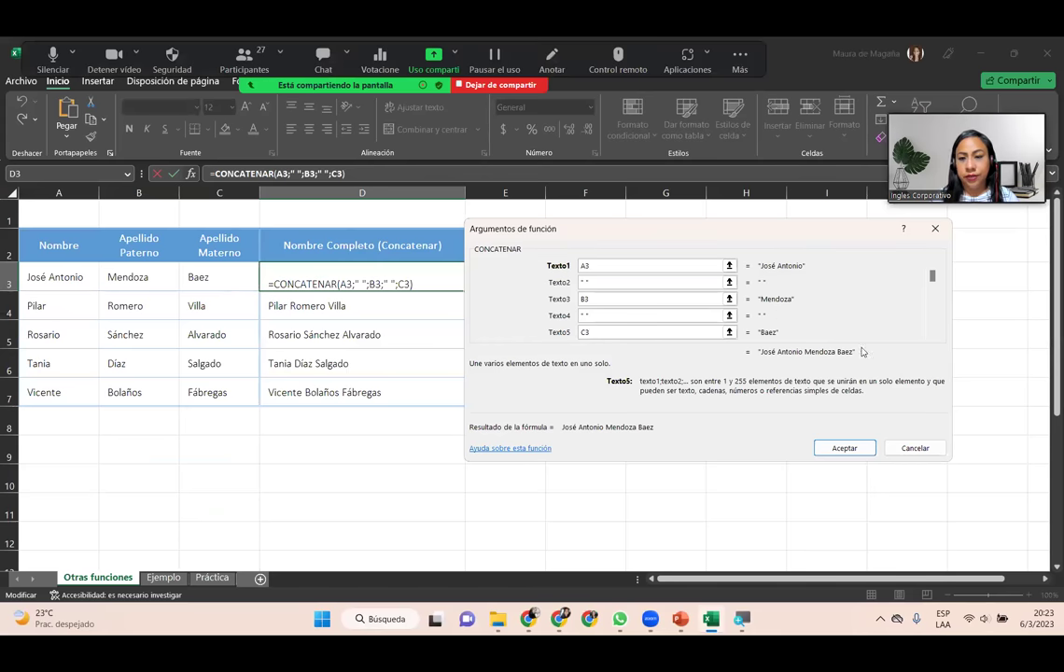
# - Accept the arguments, then delete the space from D3's second argument and commit
pyautogui.click(831, 446)
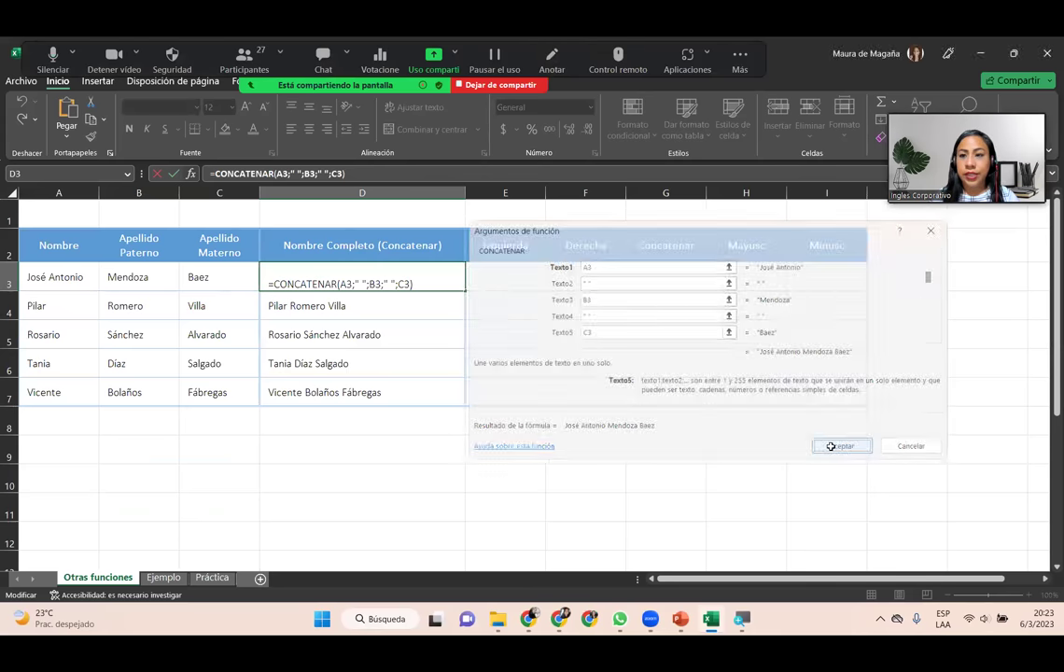
pyautogui.click(435, 303)
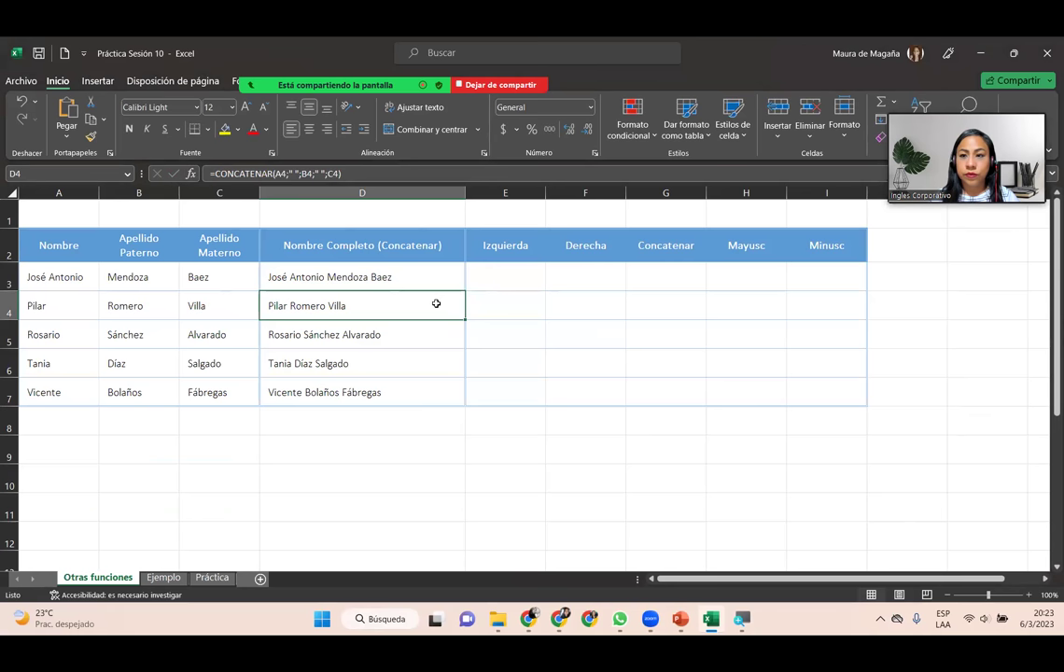
pyautogui.doubleClick(441, 278)
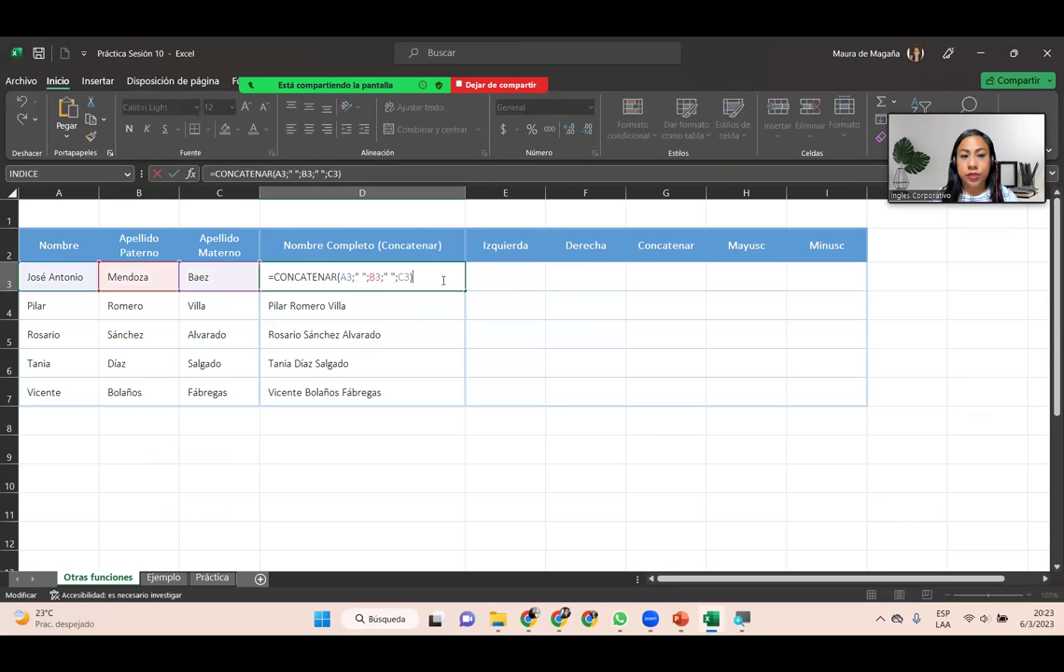
pyautogui.click(364, 278)
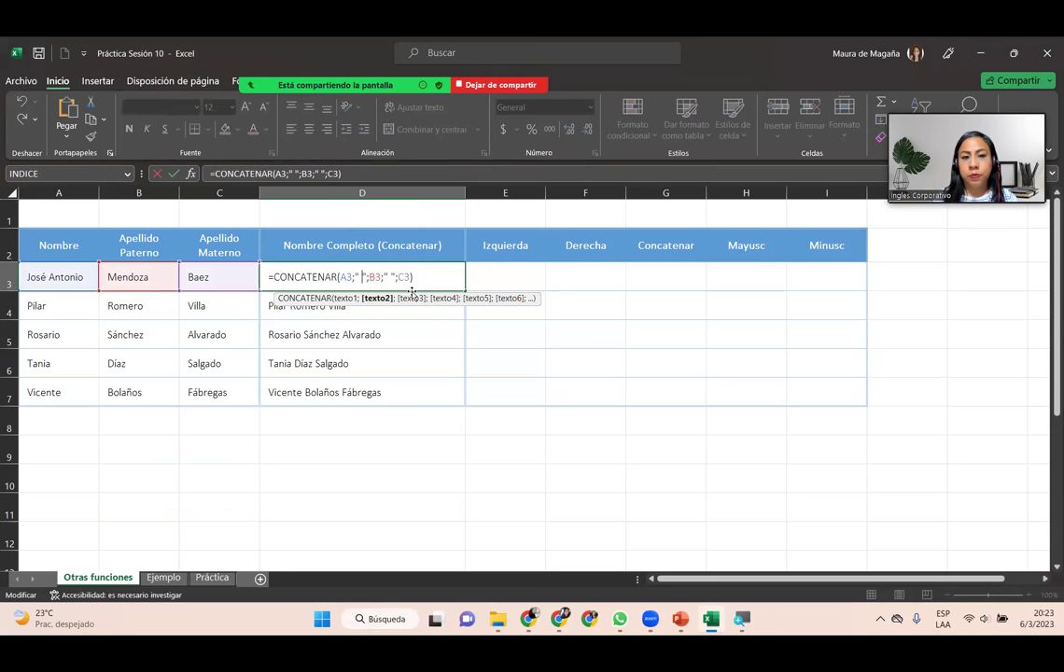
pyautogui.press('BackSpace')
pyautogui.press('Return')
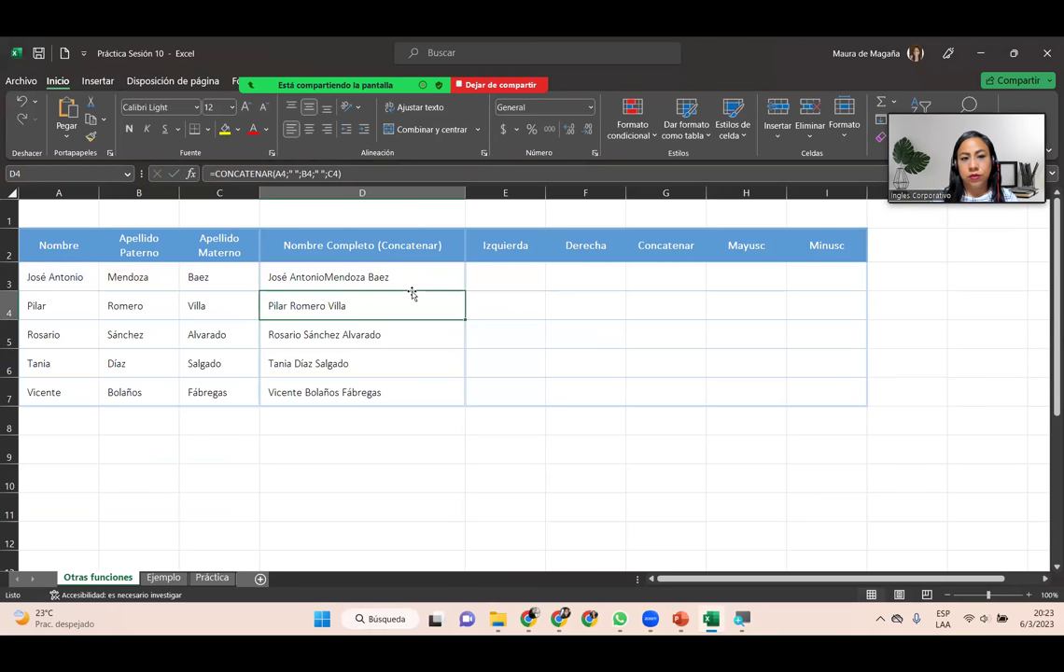
# - Re-edit D3 to restore the space, giving =CONCATENAR(A3;" ";B3;" ";C3)
pyautogui.click(323, 278)
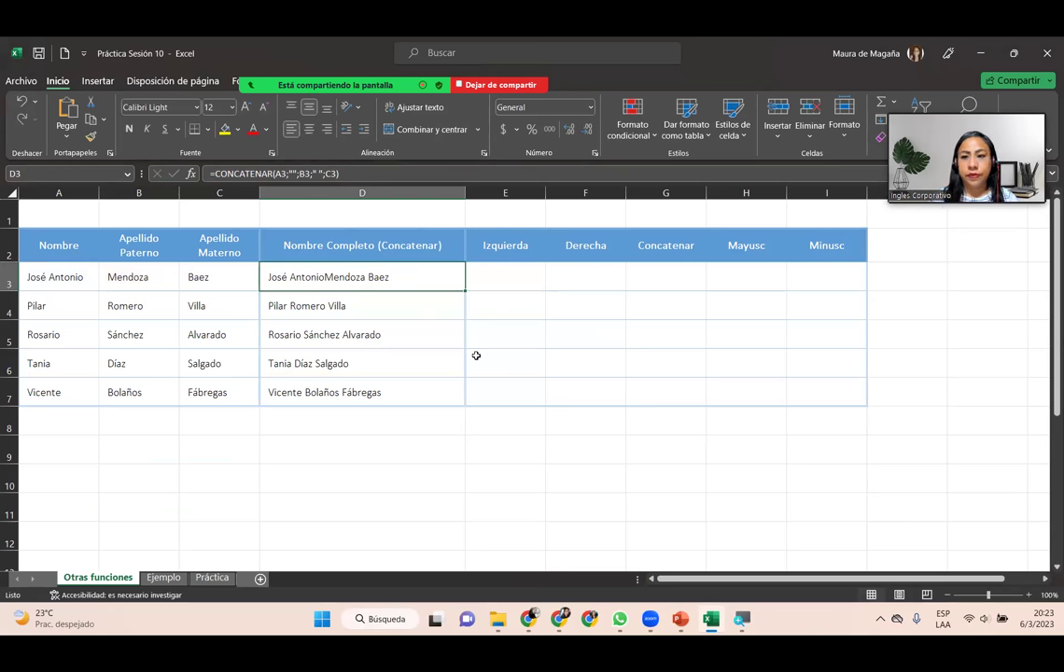
pyautogui.doubleClick(357, 277)
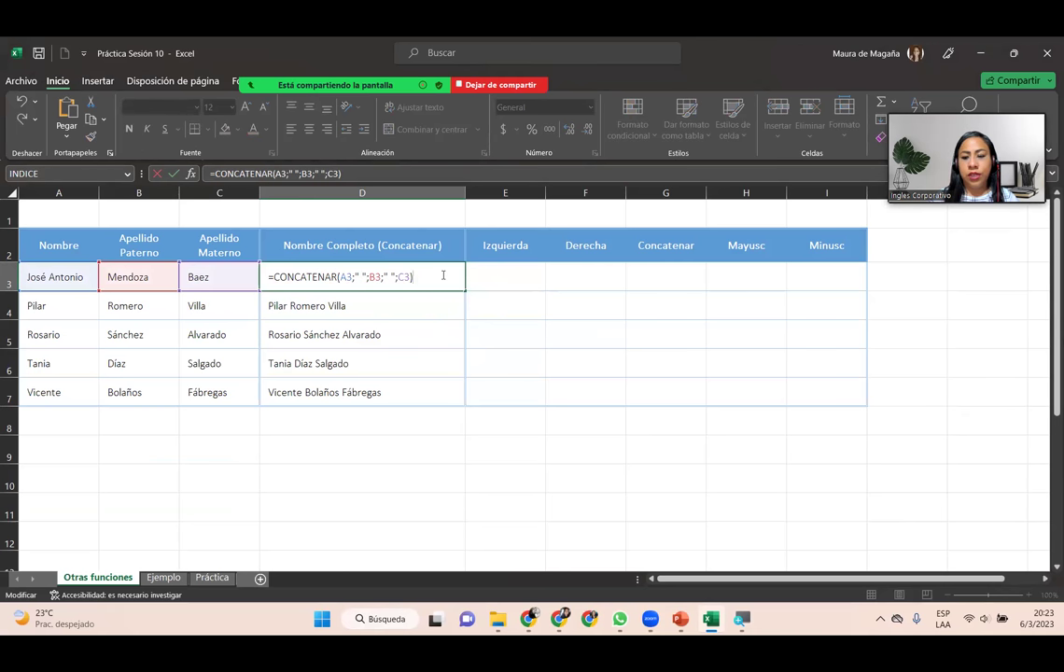
pyautogui.press('Return')
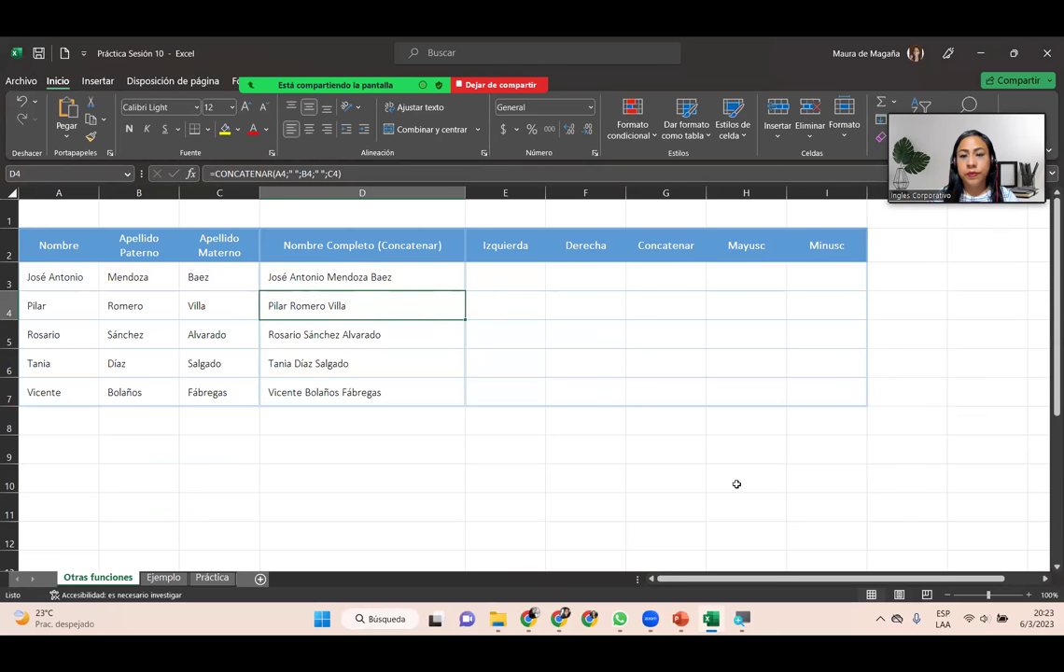
# - Review D3's CONCATENAR formula joining first name and both surnames with spaces
pyautogui.click(1028, 595)
pyautogui.click(1028, 595)
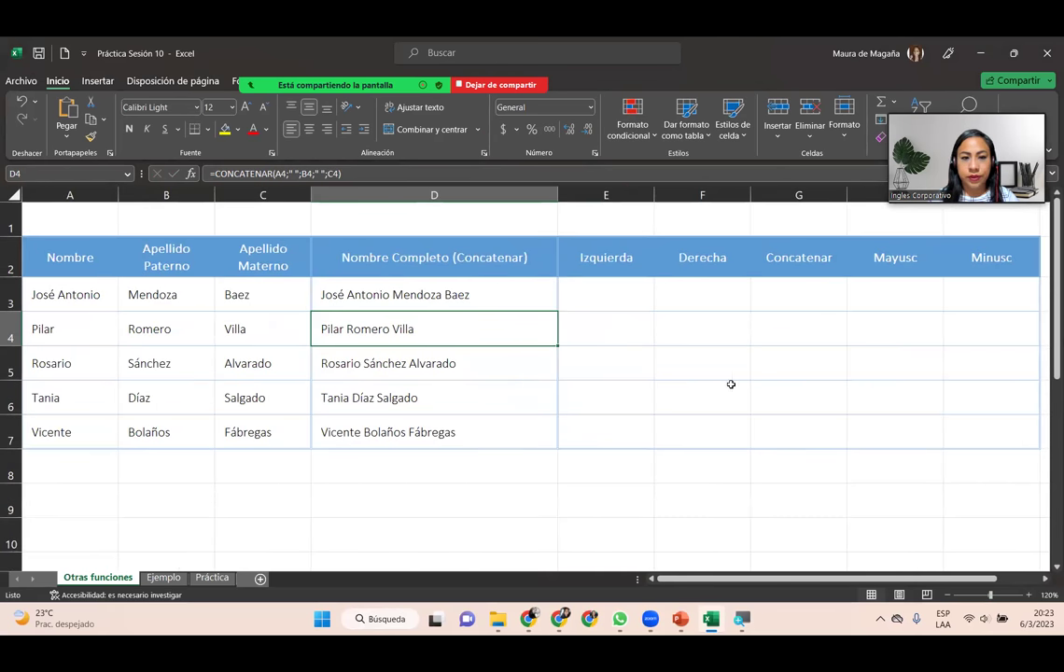
pyautogui.click(631, 299)
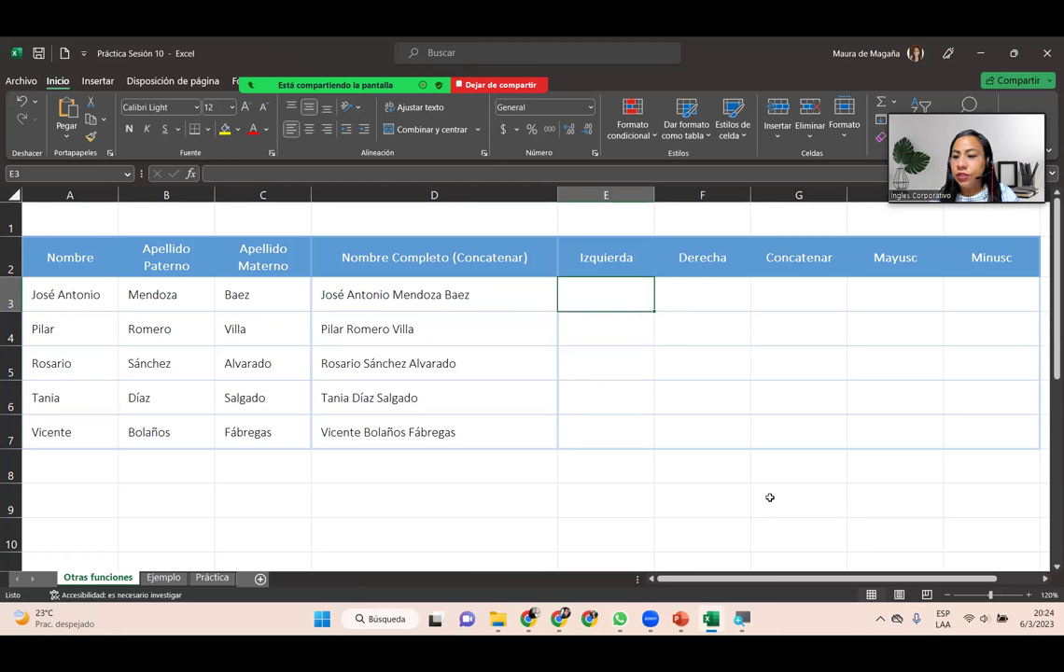
pyautogui.click(947, 595)
pyautogui.click(948, 595)
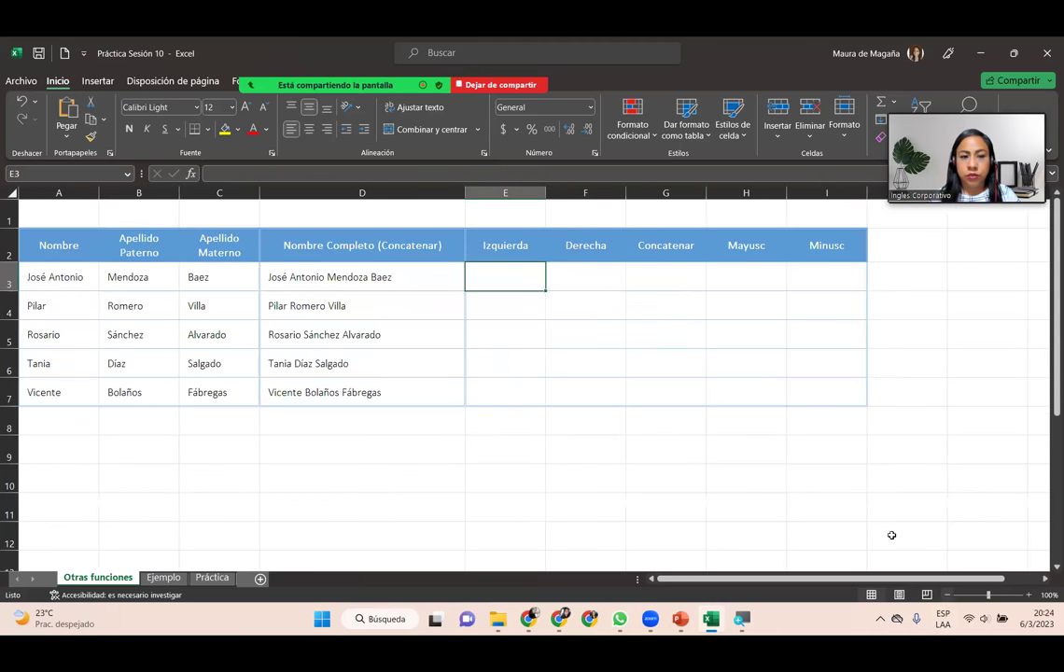
pyautogui.click(448, 277)
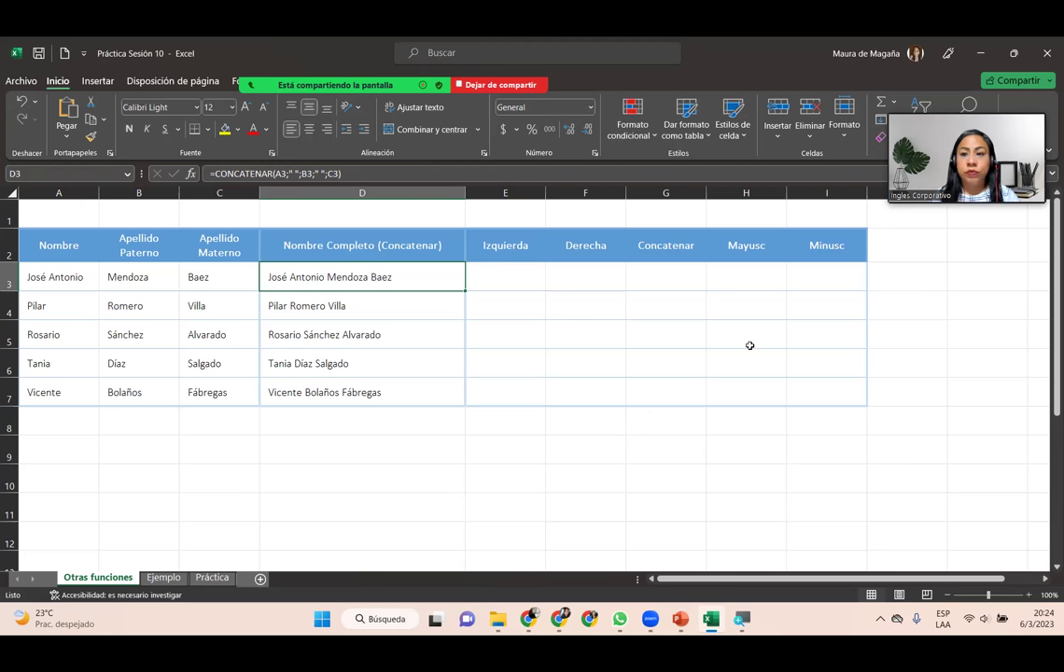
pyautogui.click(897, 279)
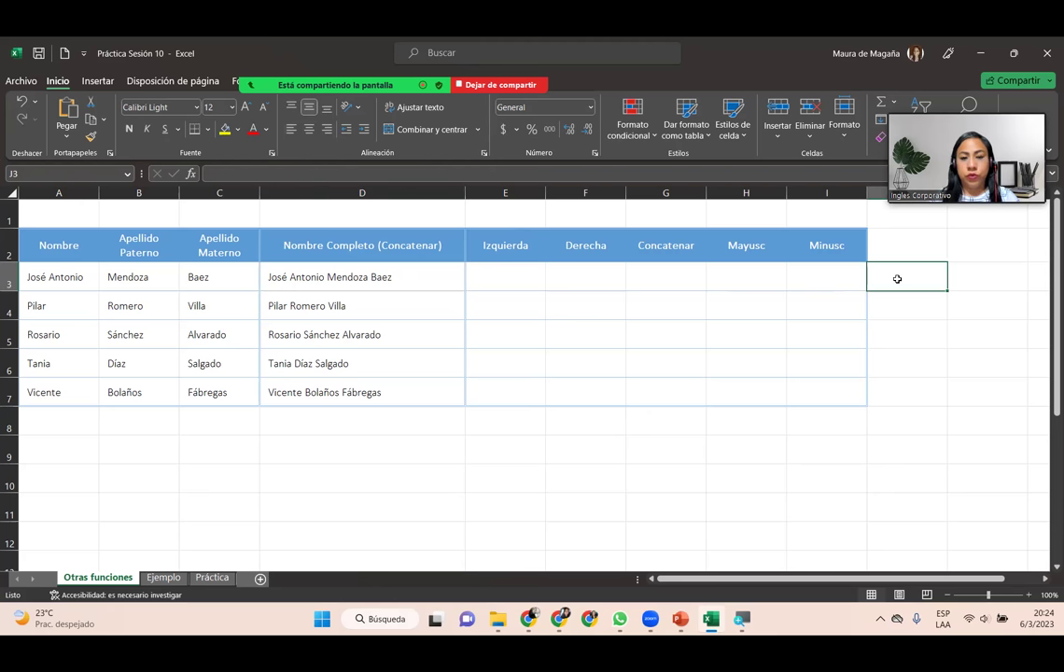
pyautogui.click(395, 268)
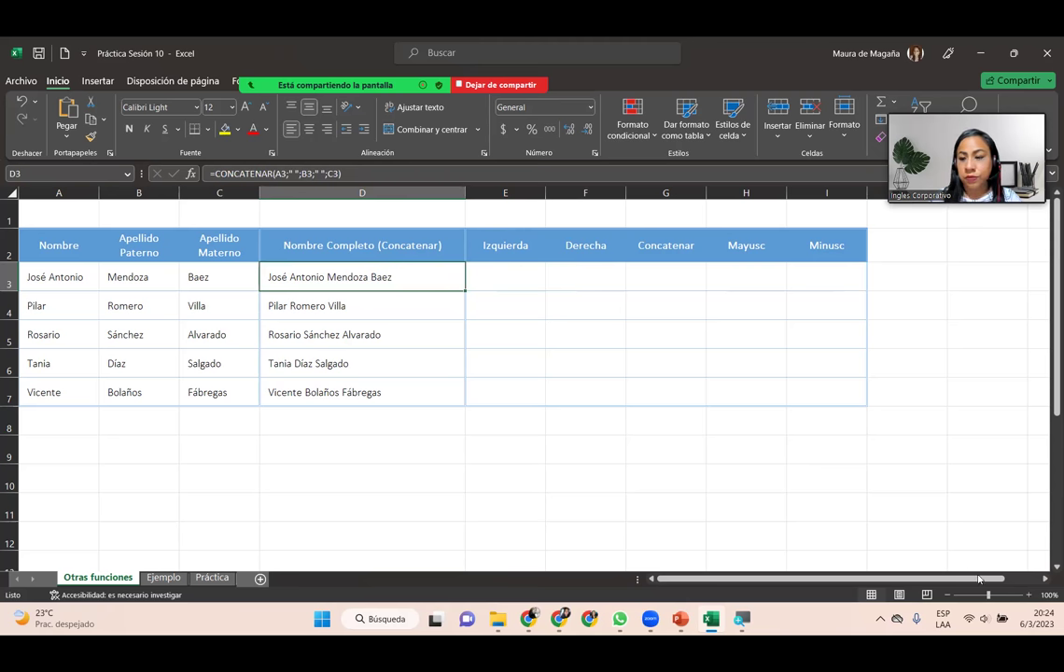
pyautogui.click(1030, 595)
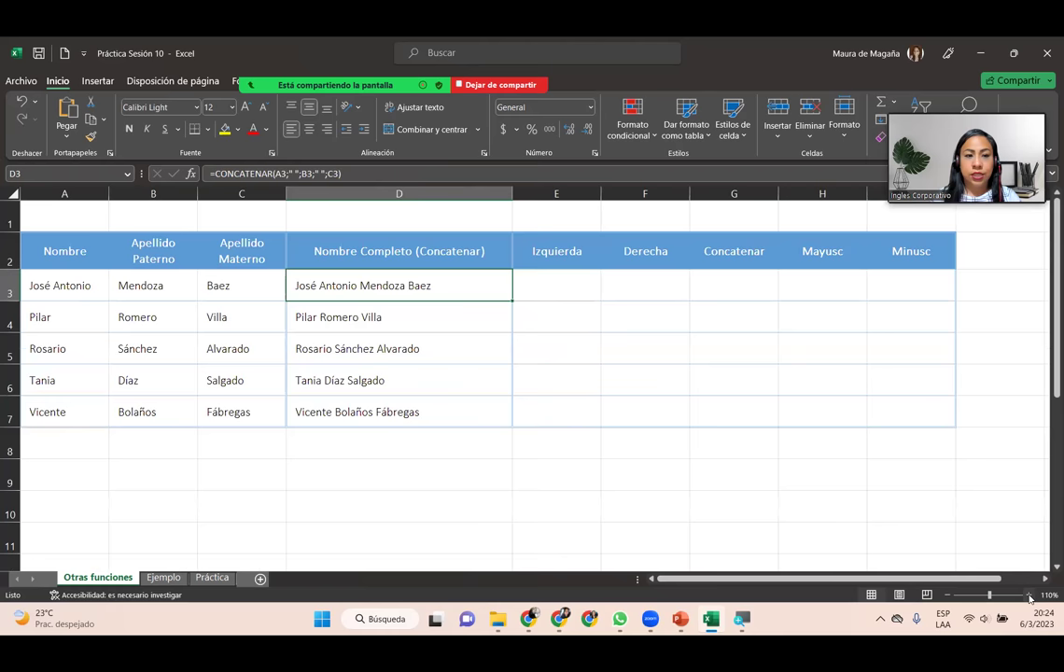
pyautogui.click(1031, 596)
pyautogui.click(1030, 595)
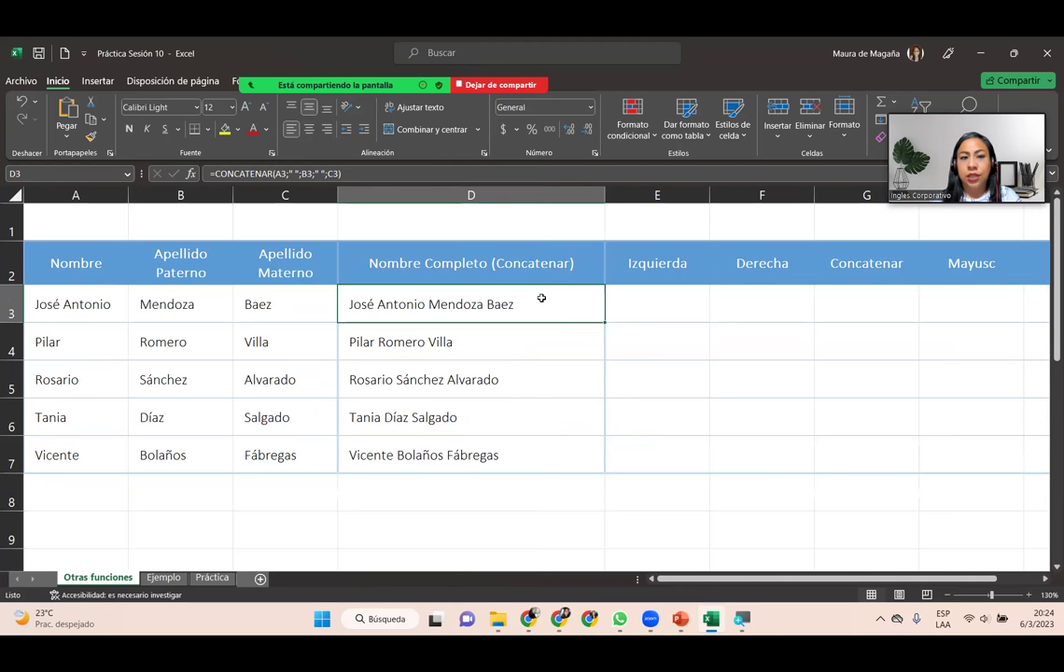
pyautogui.click(381, 166)
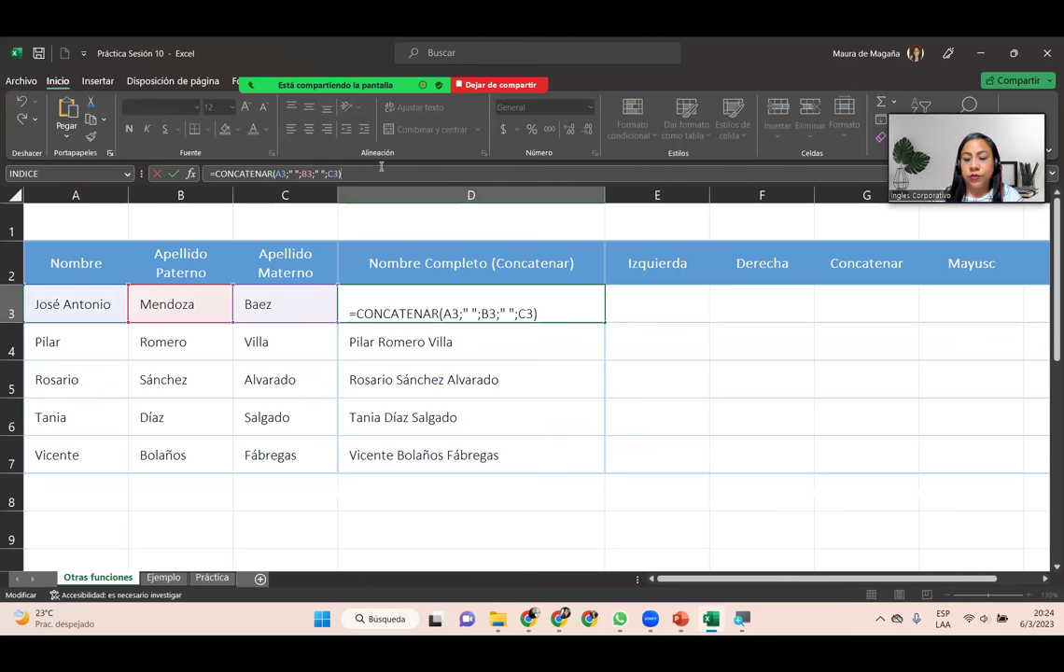
pyautogui.press('Return')
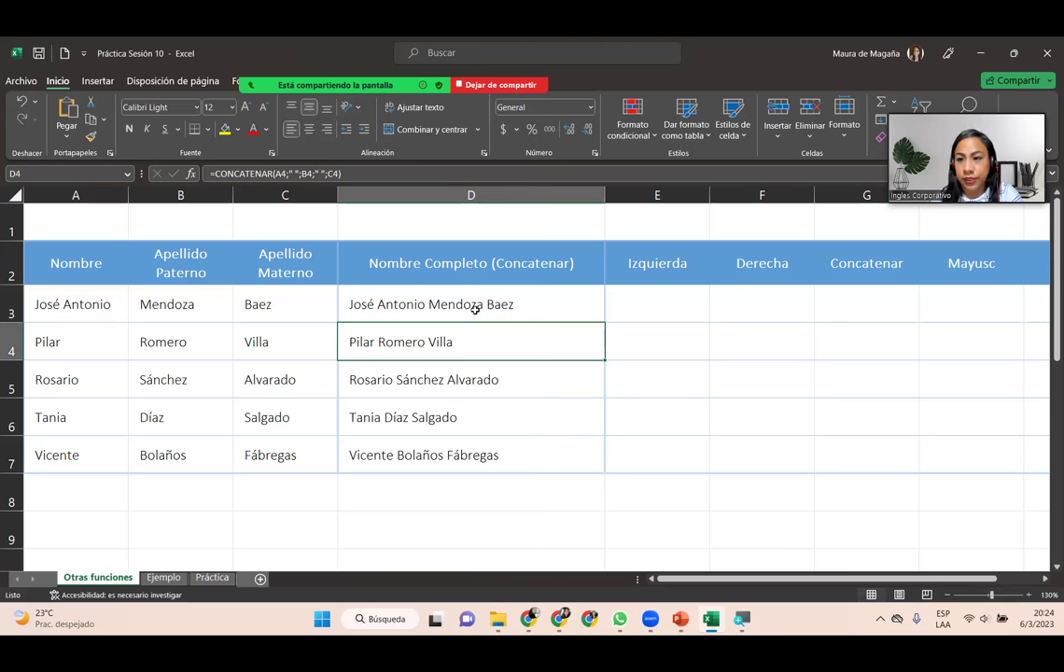
pyautogui.click(946, 595)
pyautogui.click(946, 596)
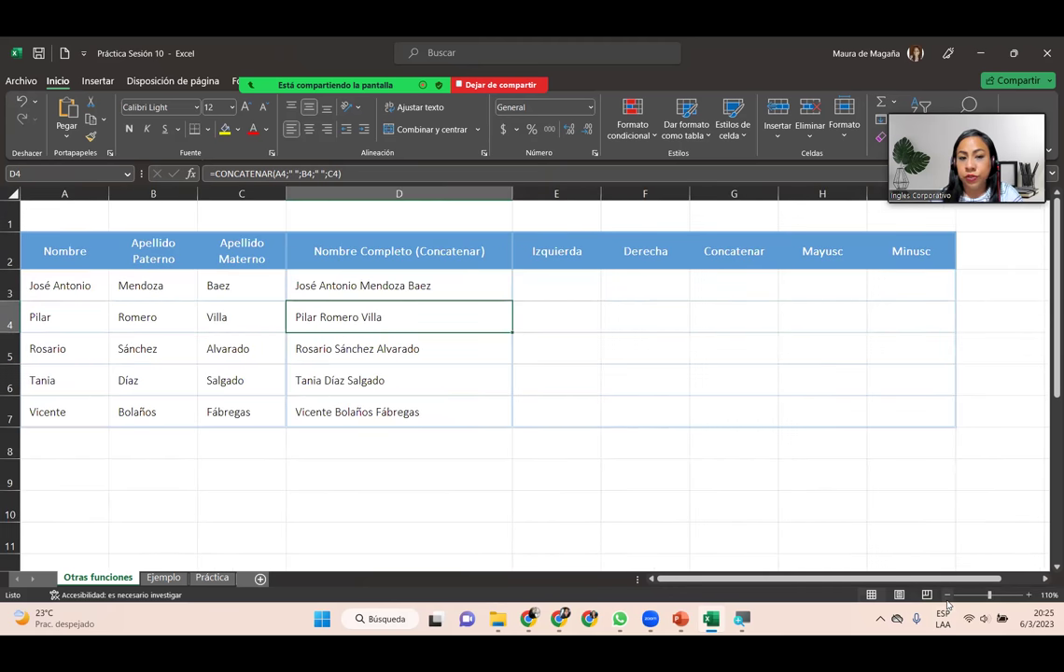
pyautogui.click(946, 595)
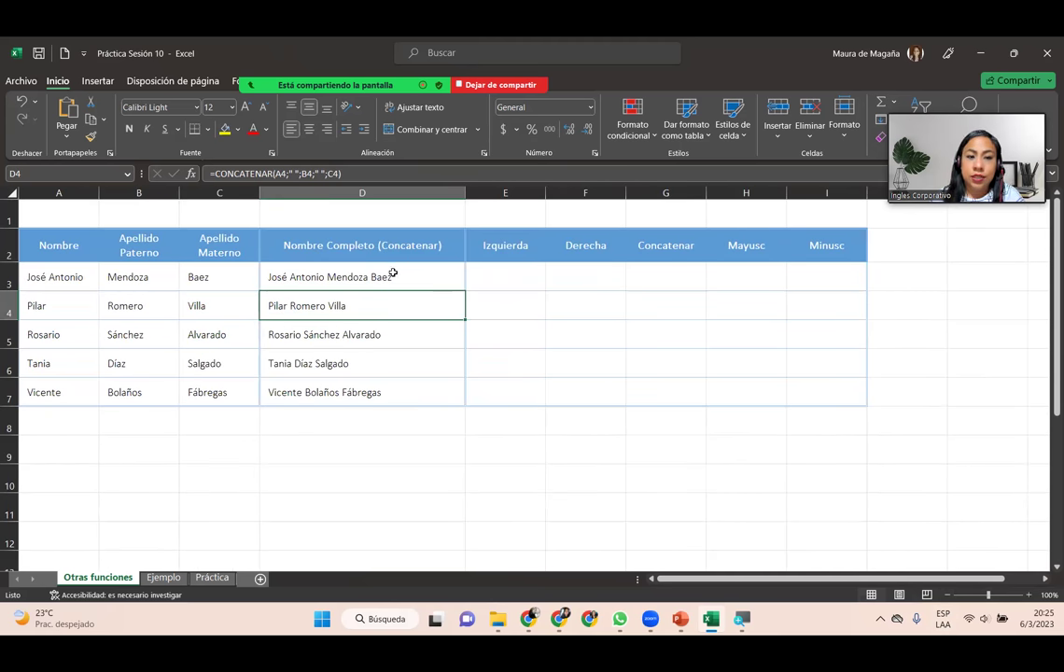
# - Copy the full names in D3:D7 and paste them into J3 as values with source formatting
pyautogui.moveTo(393, 272); pyautogui.dragTo(406, 381)
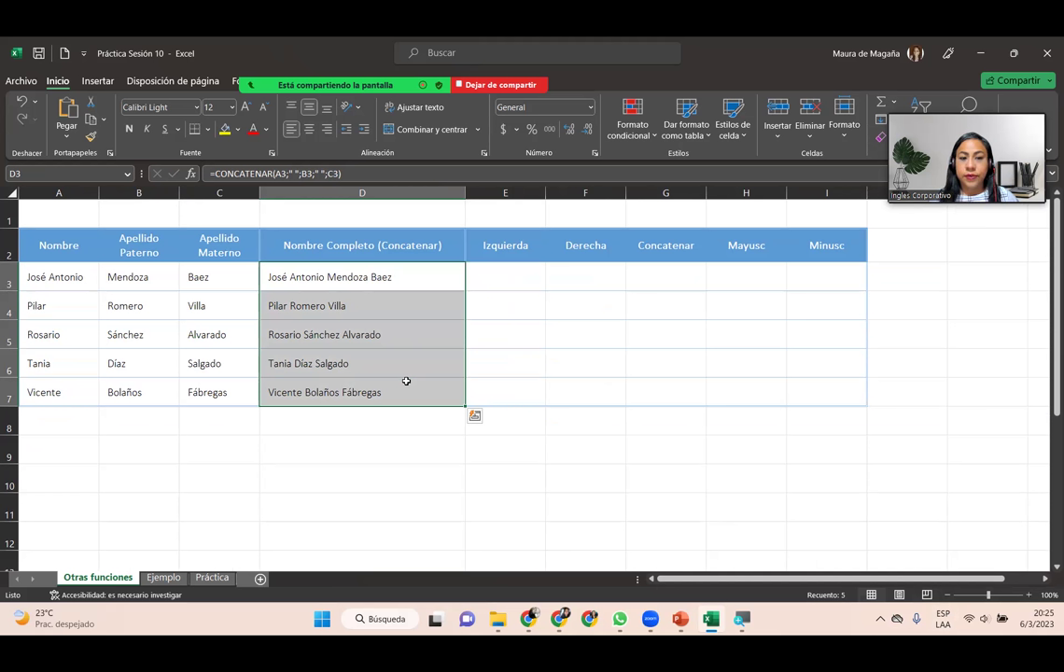
pyautogui.click(90, 118)
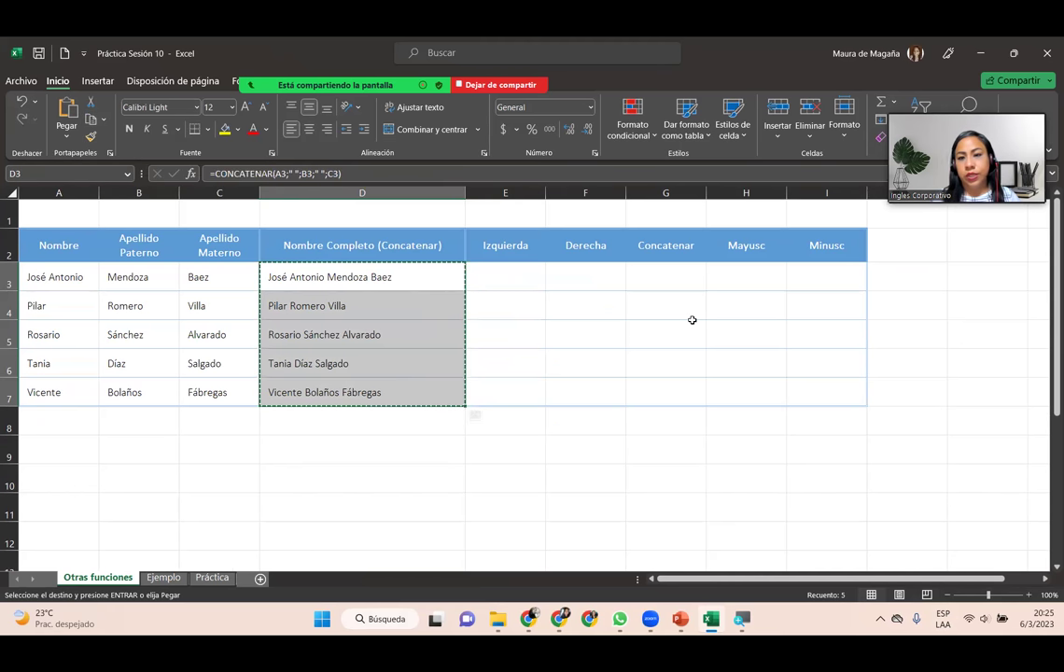
pyautogui.click(917, 282)
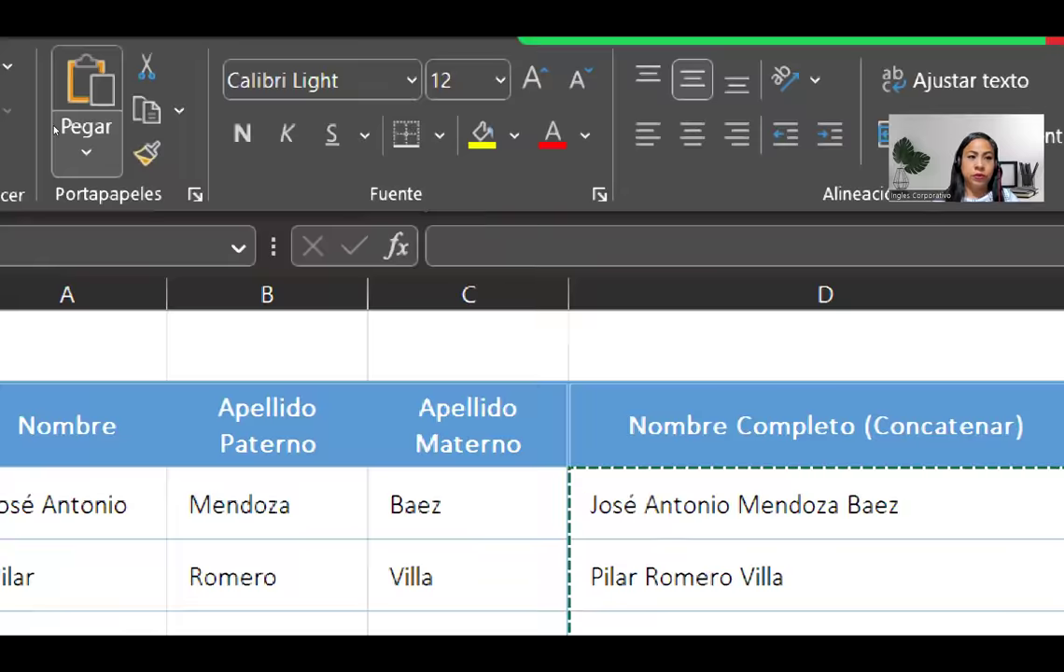
pyautogui.click(61, 128)
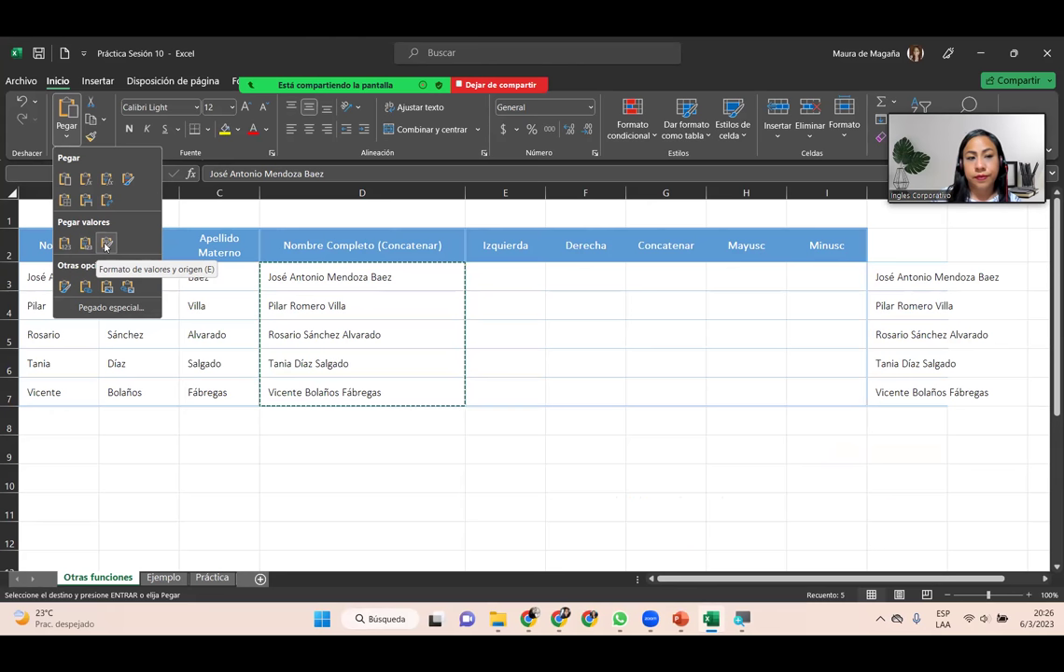
pyautogui.click(107, 245)
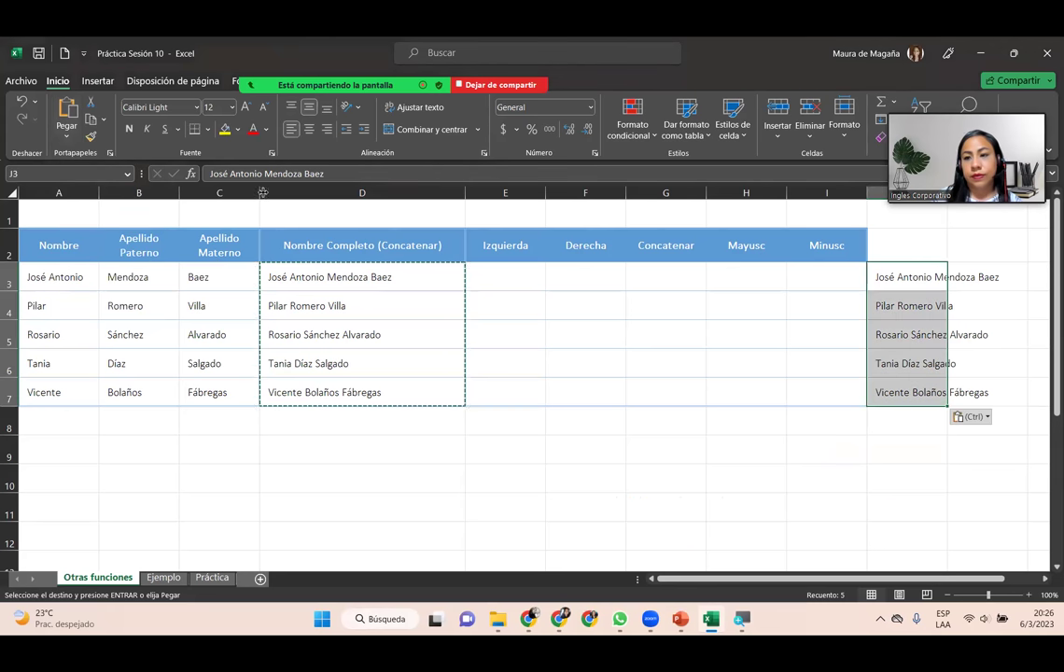
# - Autofit column J and confirm J3 holds plain text, unlike D3's CONCATENAR formula
pyautogui.click(890, 277)
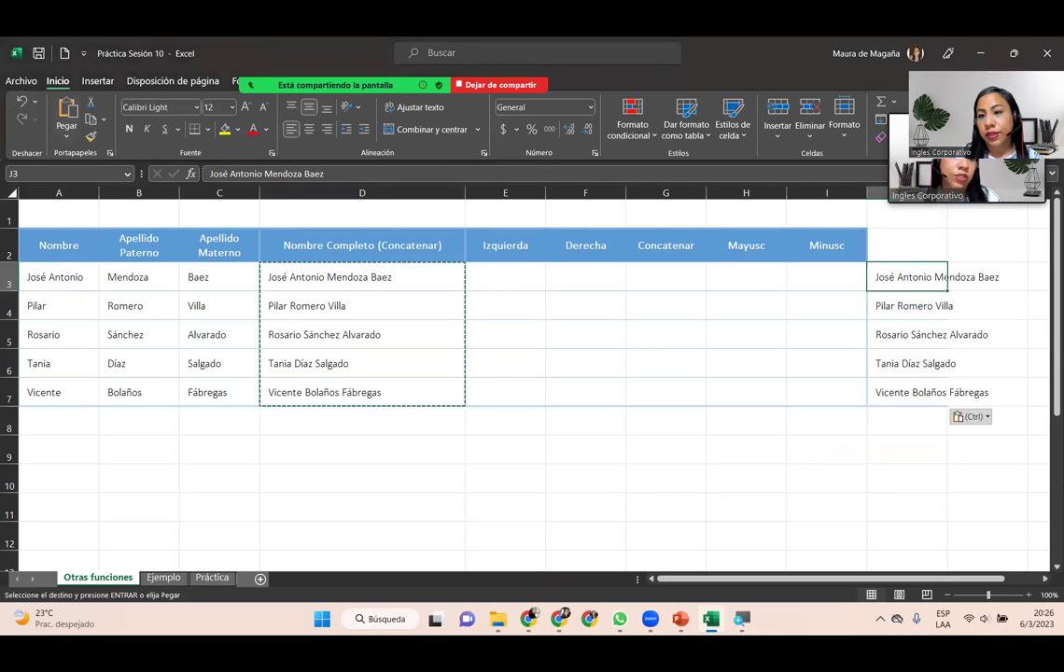
pyautogui.doubleClick(948, 194)
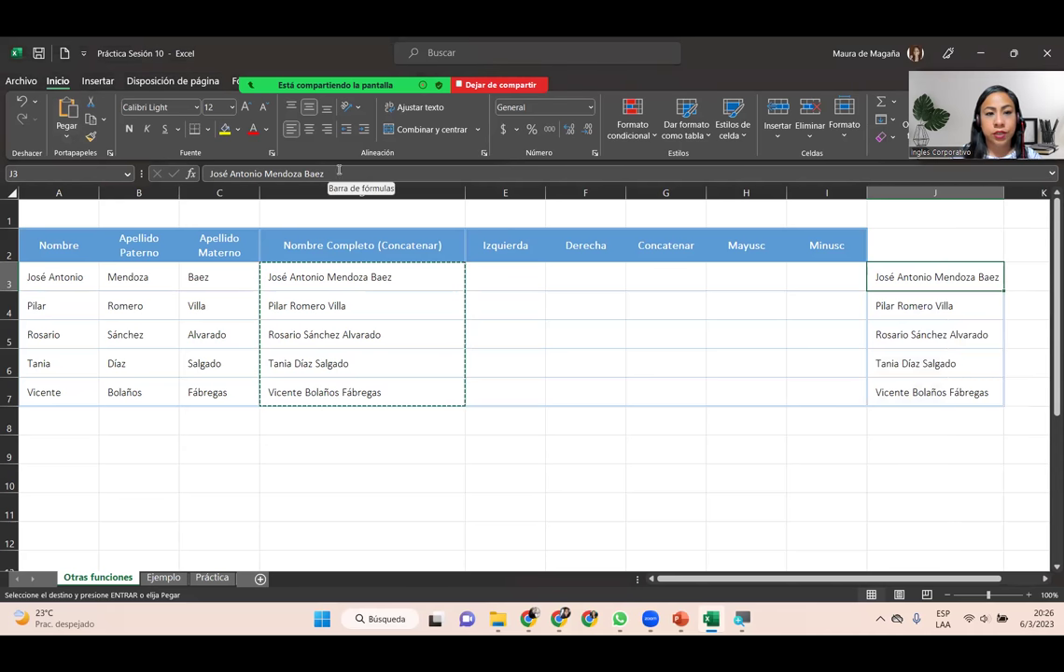
pyautogui.click(407, 175)
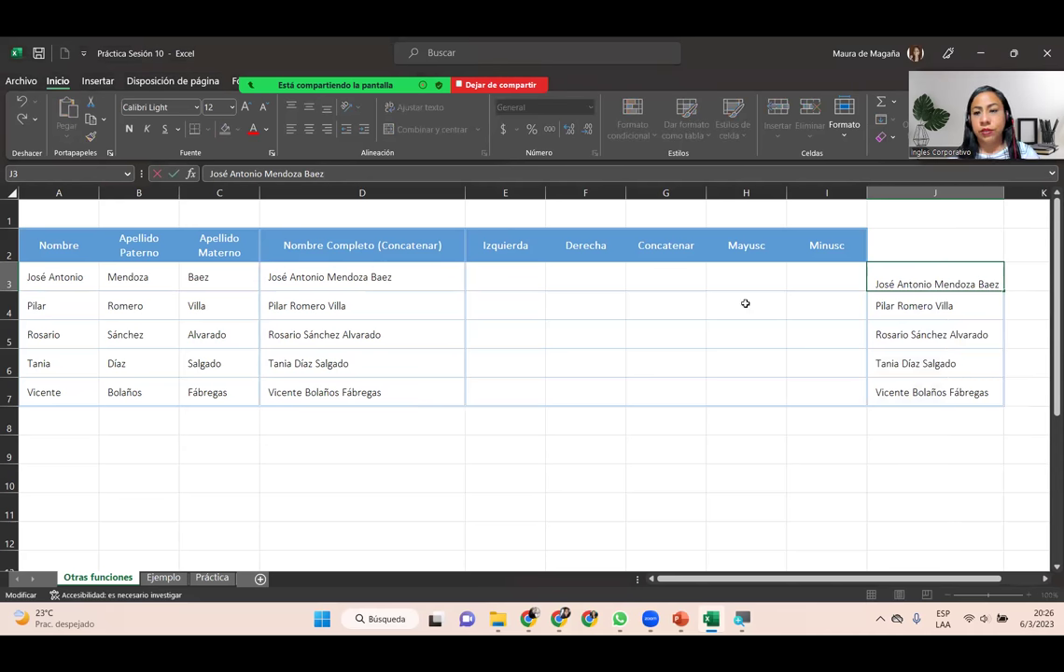
pyautogui.click(443, 281)
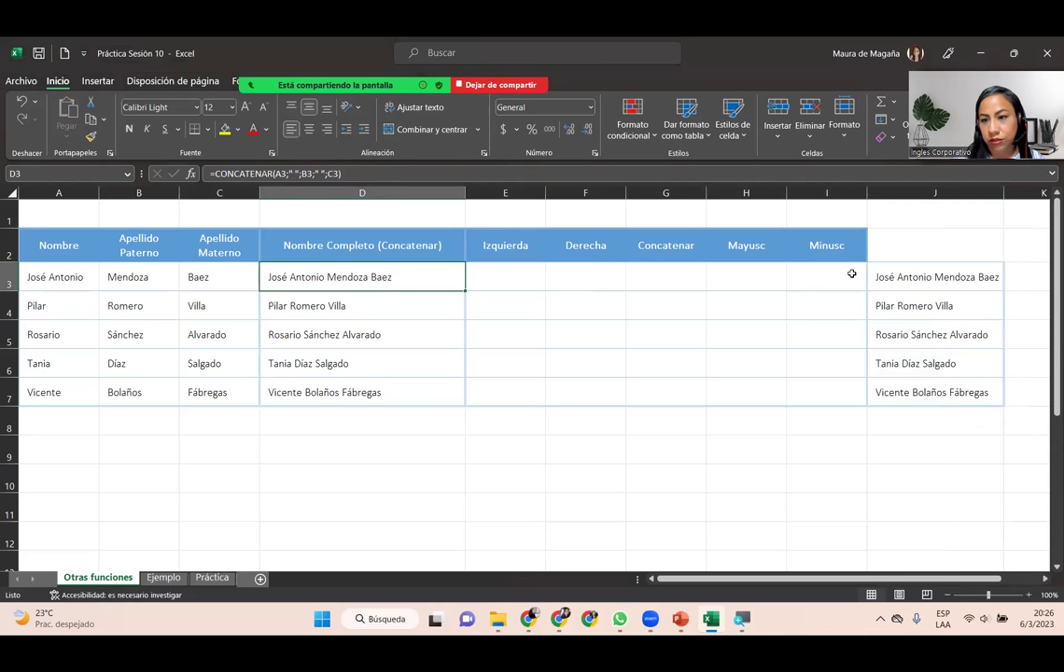
pyautogui.click(880, 278)
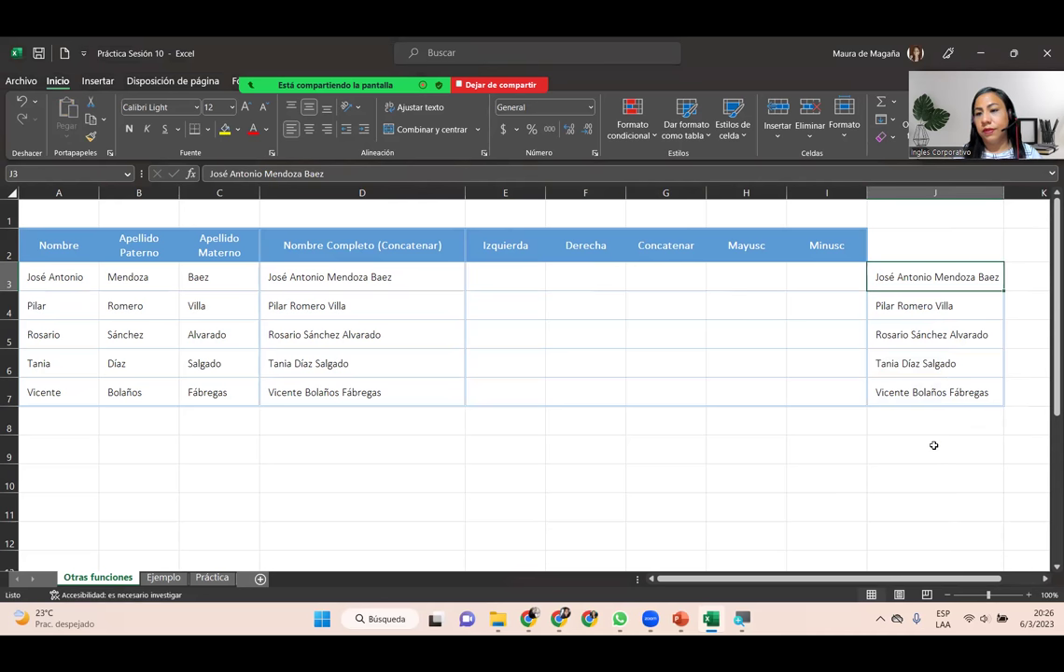
pyautogui.click(897, 243)
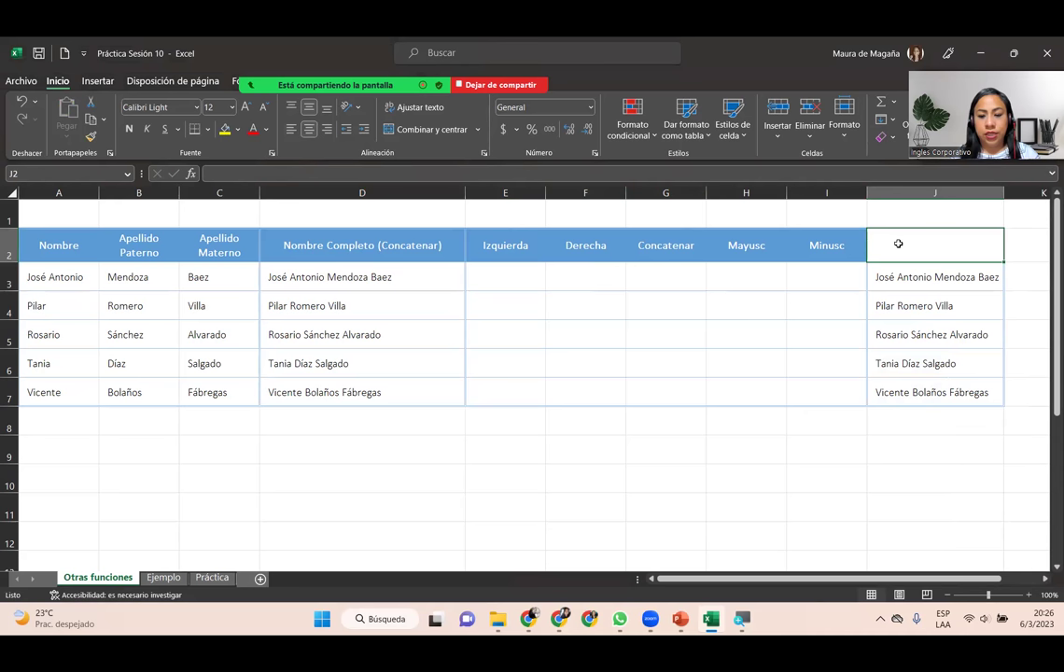
# - Enter the header 'Pegado Especial' in J2
pyautogui.write('Pre')
pyautogui.press('BackSpace')
pyautogui.press('BackSpace')
pyautogui.press('BackSpace')
pyautogui.write('ePegado Espec')
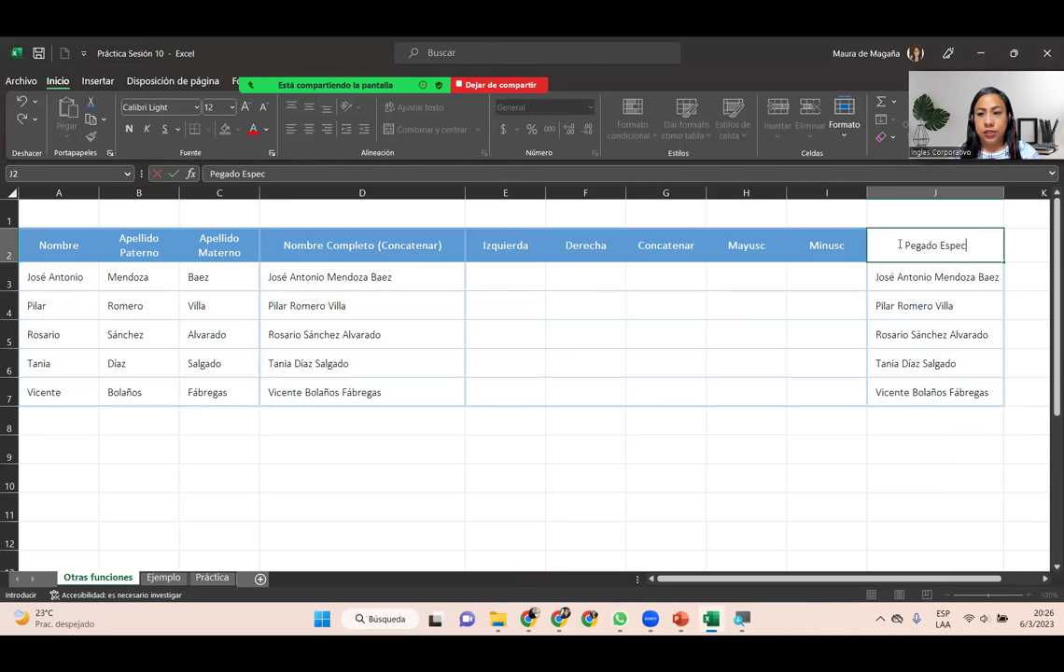
pyautogui.write('ial')
pyautogui.press('Return')
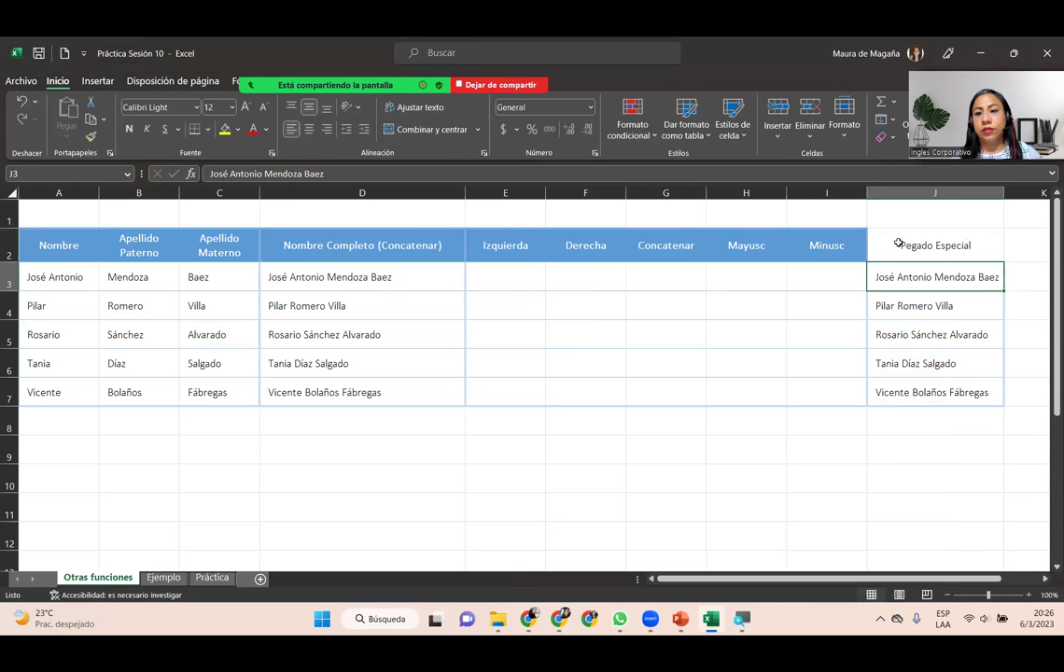
# - Copy the Minusc header's format onto J2 and check the pasted names down to J7
pyautogui.click(836, 247)
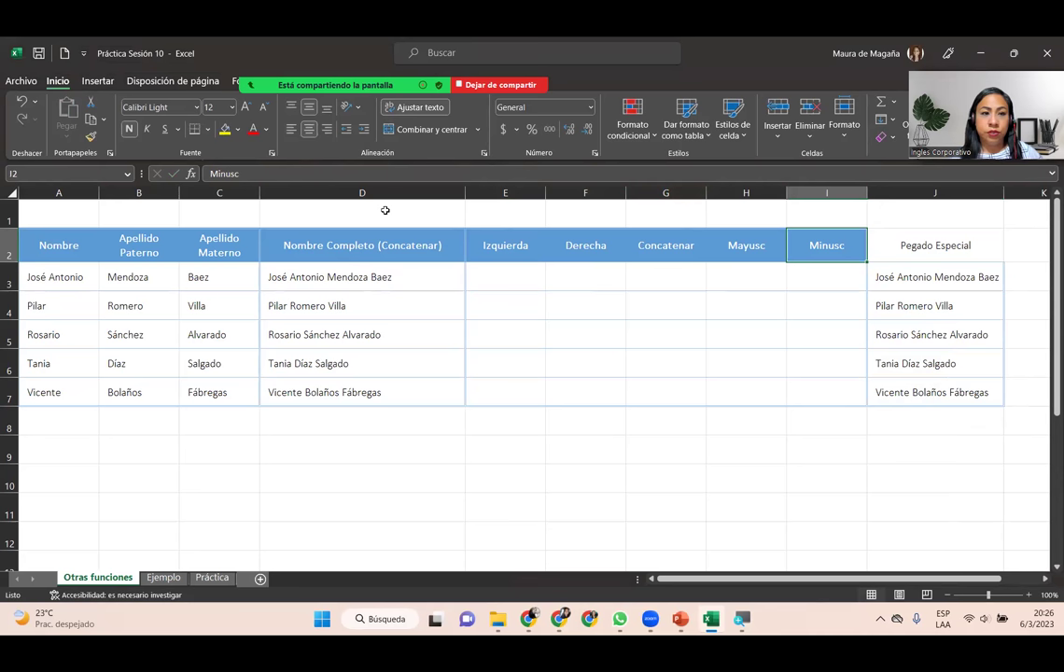
pyautogui.click(90, 136)
pyautogui.click(898, 235)
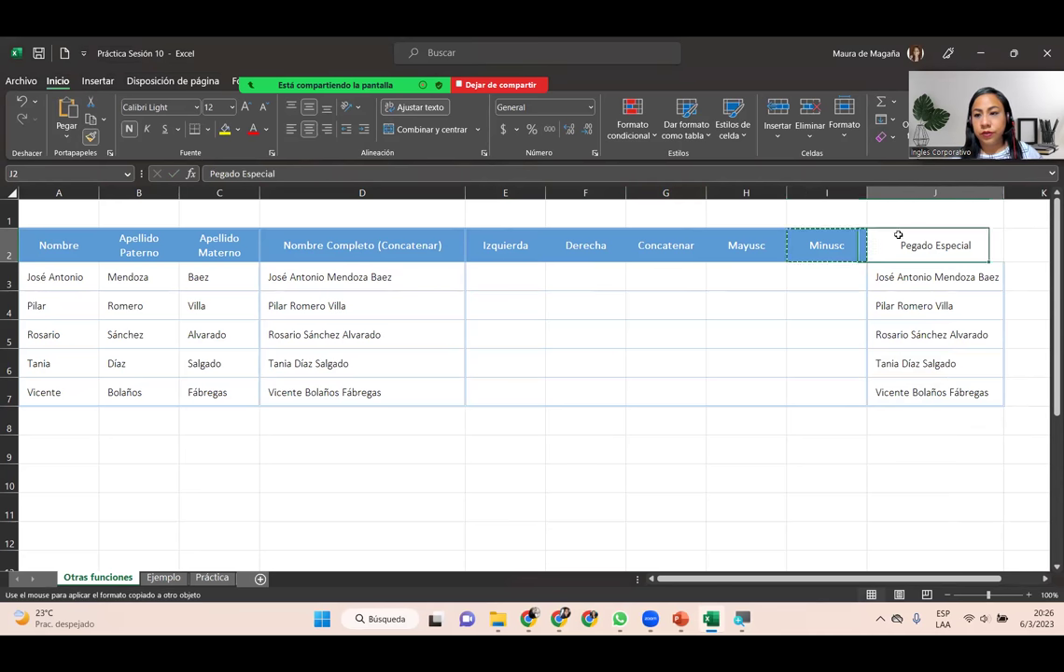
pyautogui.click(914, 305)
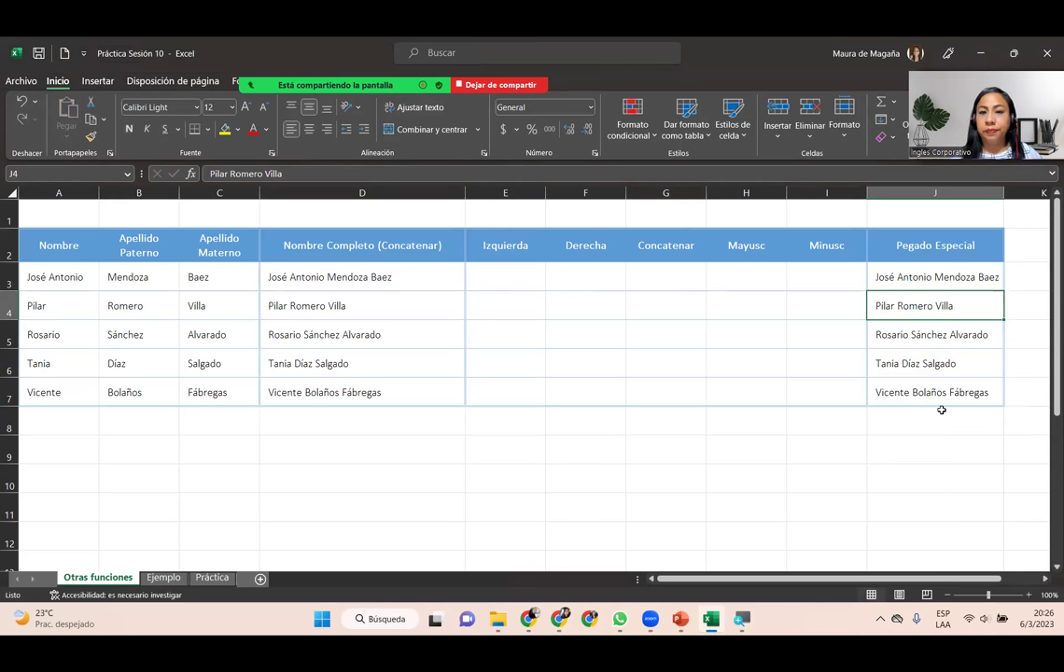
pyautogui.click(919, 328)
pyautogui.click(918, 359)
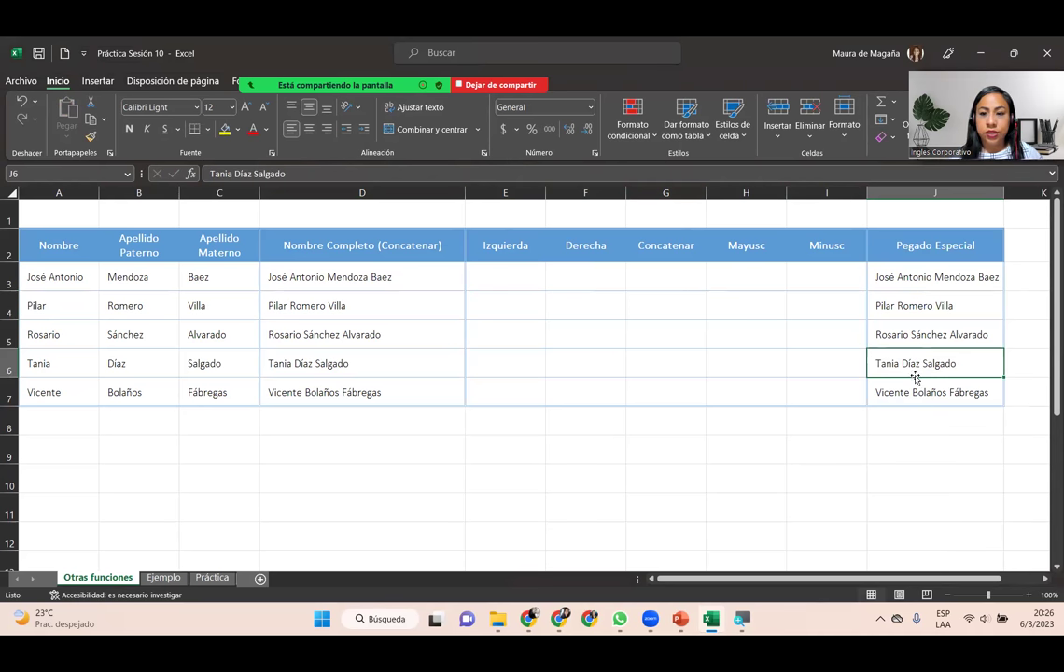
pyautogui.click(917, 387)
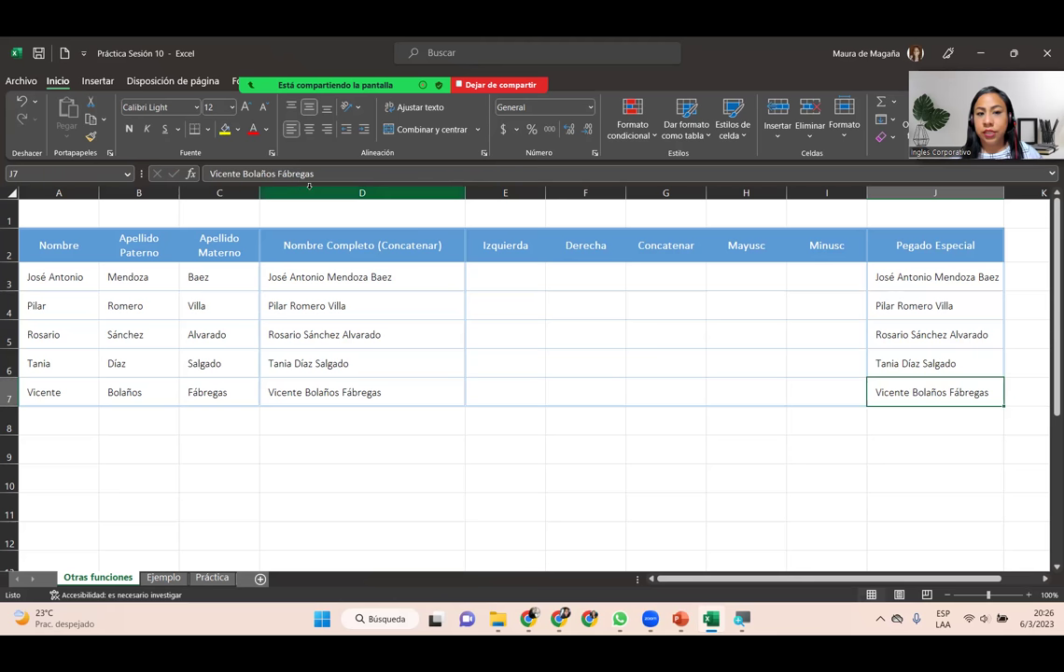
# - Paste D3:D7 into J3 again as values with source formatting
pyautogui.moveTo(395, 273); pyautogui.dragTo(393, 386)
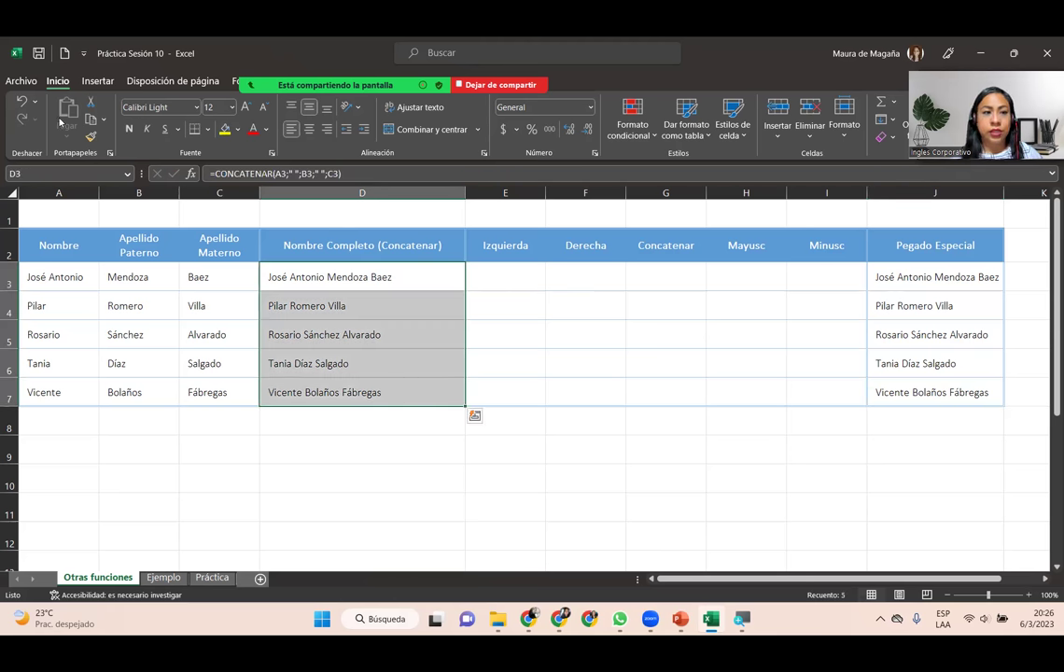
pyautogui.click(89, 121)
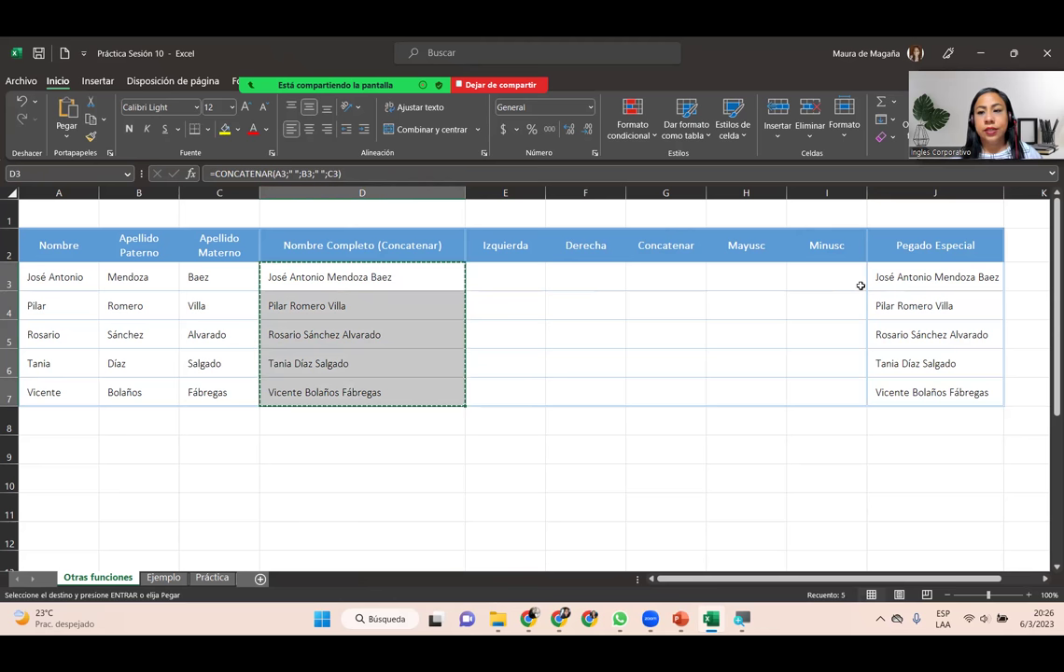
pyautogui.click(910, 277)
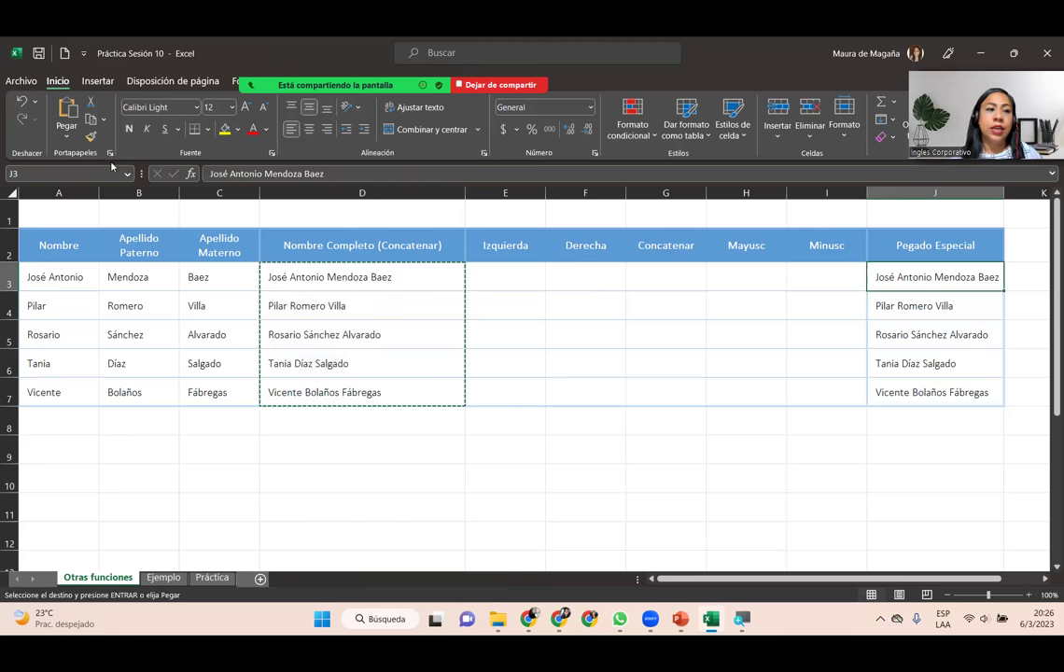
pyautogui.click(66, 136)
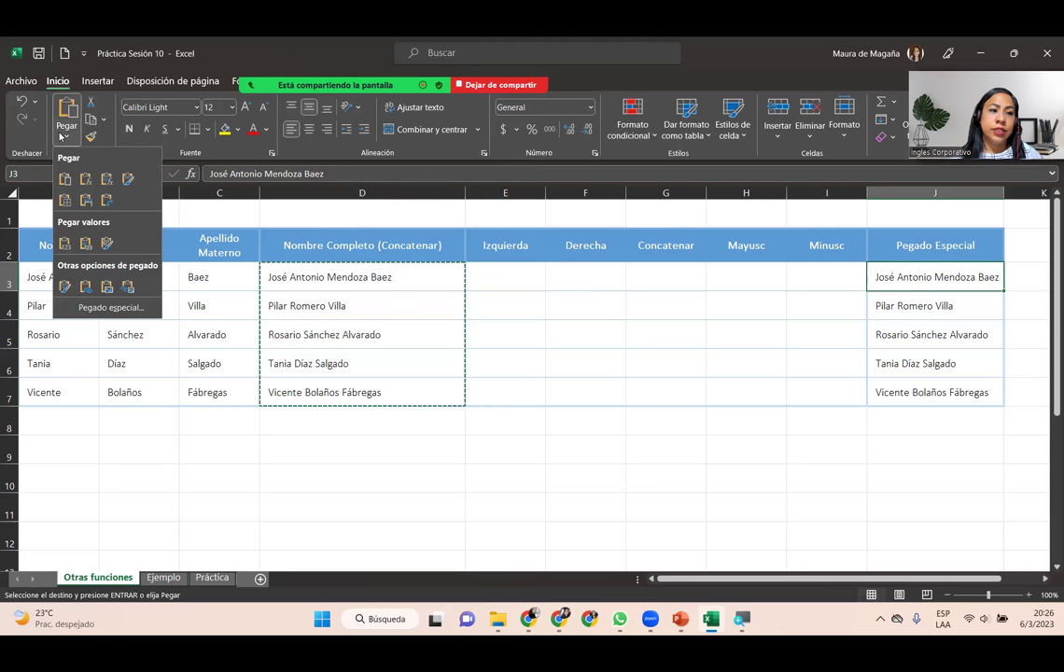
pyautogui.click(109, 243)
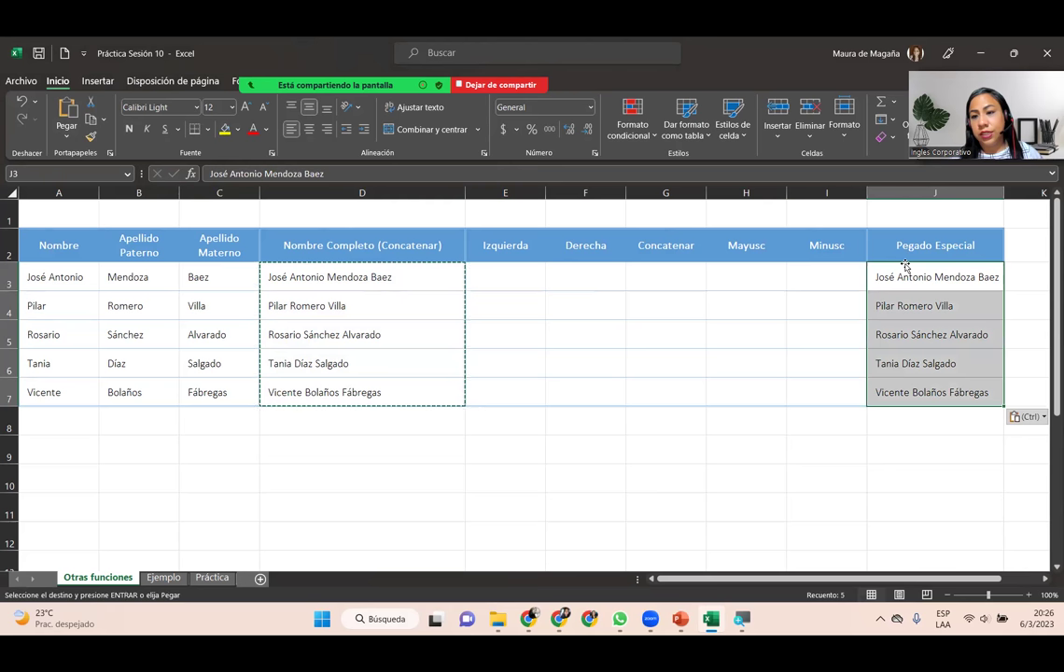
# - Check the pasted names in J4:J7, cancel the pending copy, and select E3
pyautogui.click(915, 304)
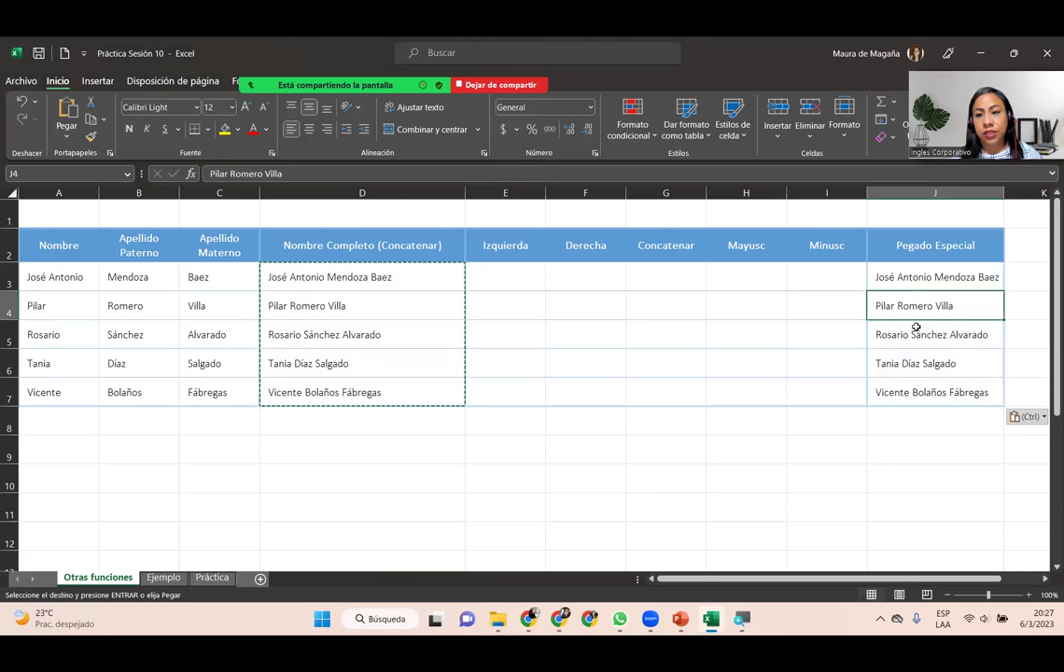
pyautogui.click(915, 331)
pyautogui.click(914, 362)
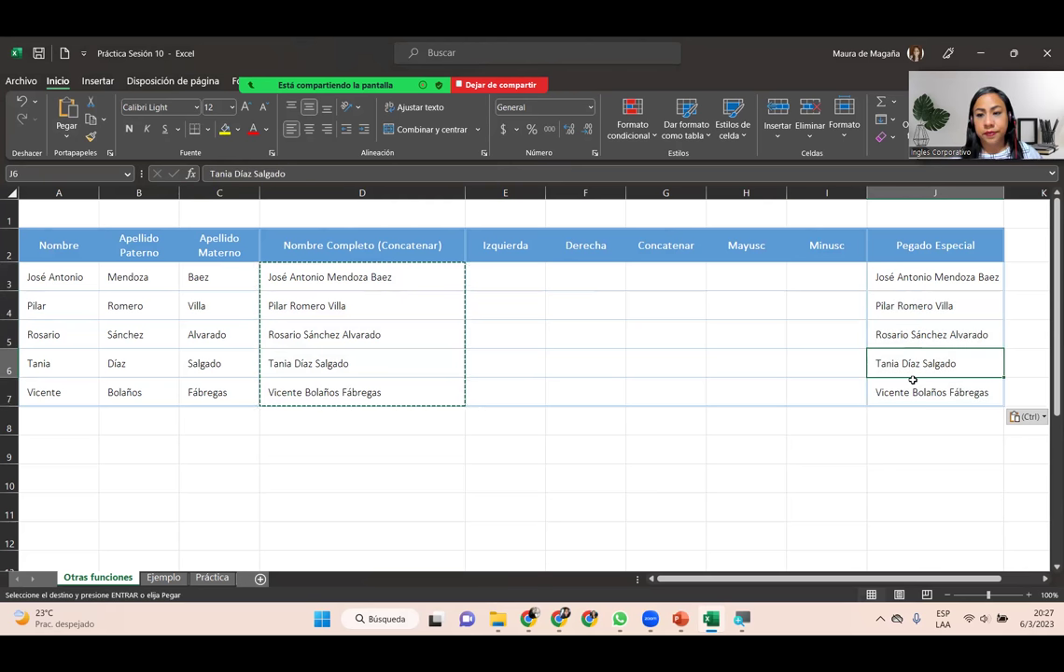
pyautogui.click(913, 380)
pyautogui.click(566, 323)
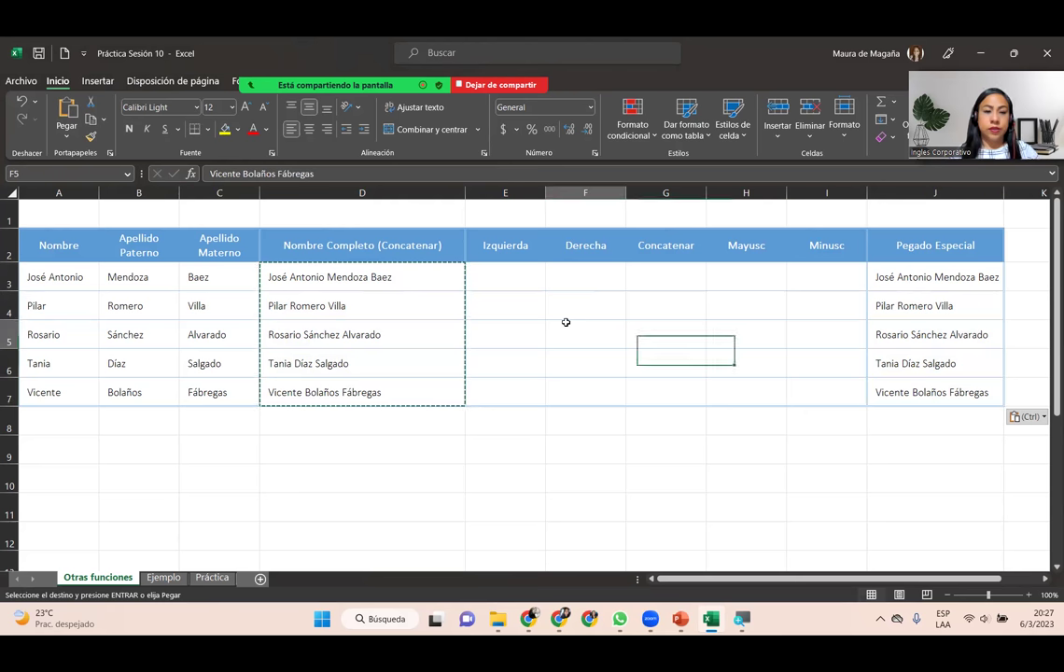
pyautogui.press('Escape')
pyautogui.click(517, 282)
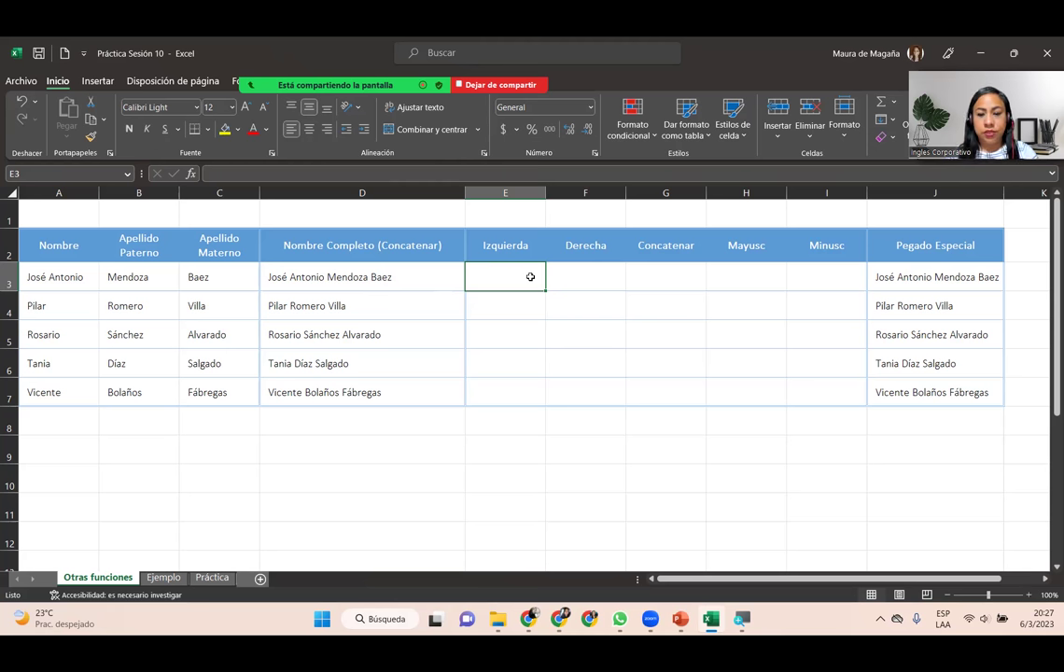
# - Enter an IZQUIERDA formula in E3 that takes its text from J3
pyautogui.write('=')
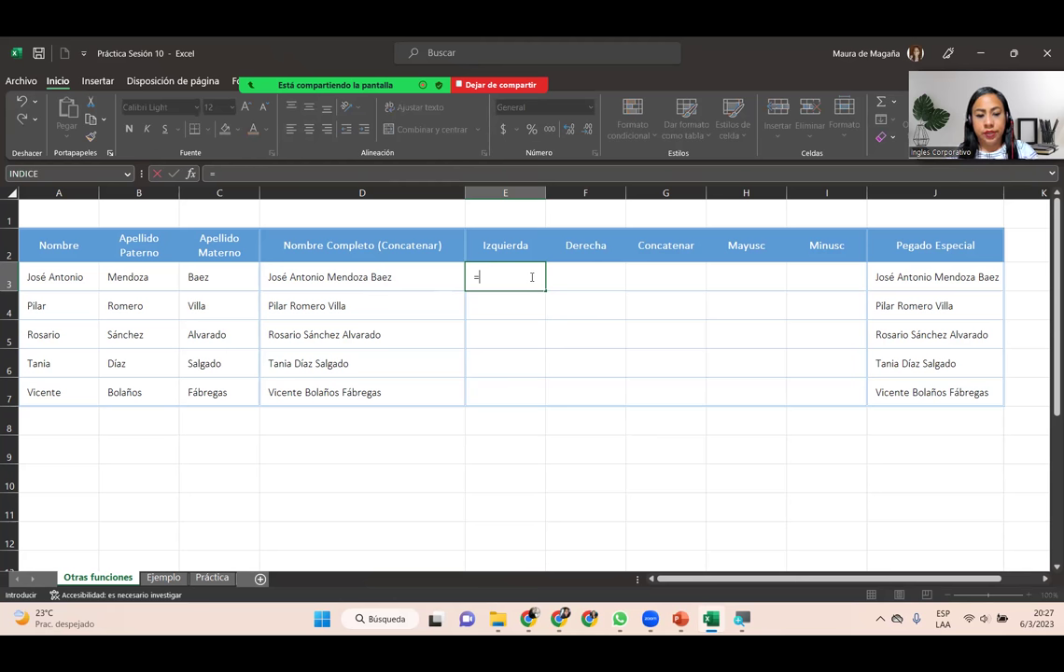
pyautogui.write('izquie')
pyautogui.press('BackSpace')
pyautogui.press('Tab')
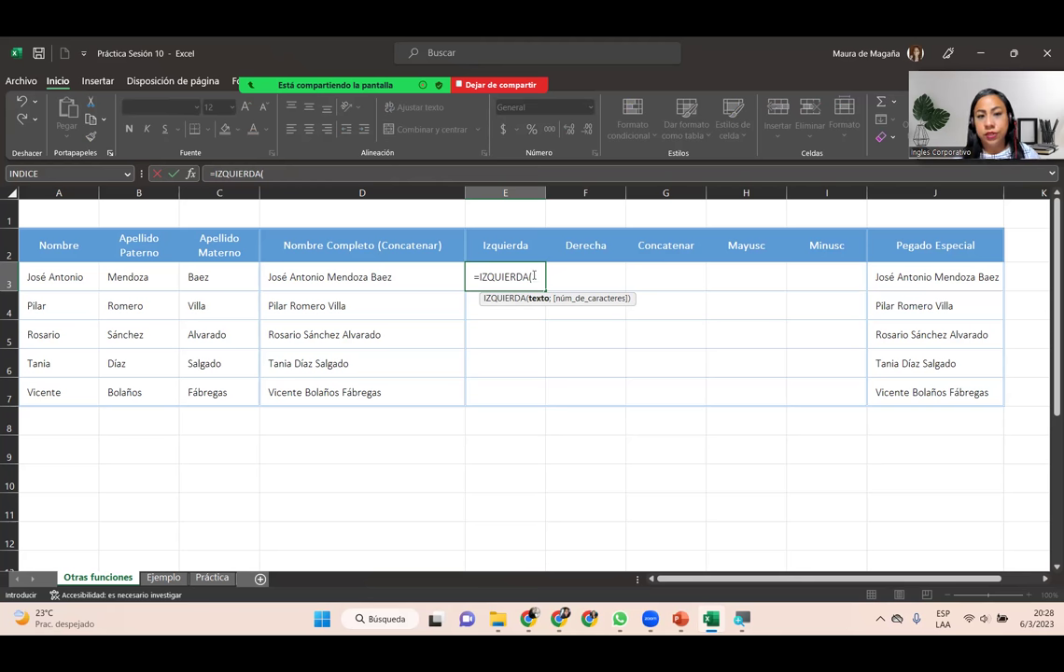
pyautogui.click(933, 275)
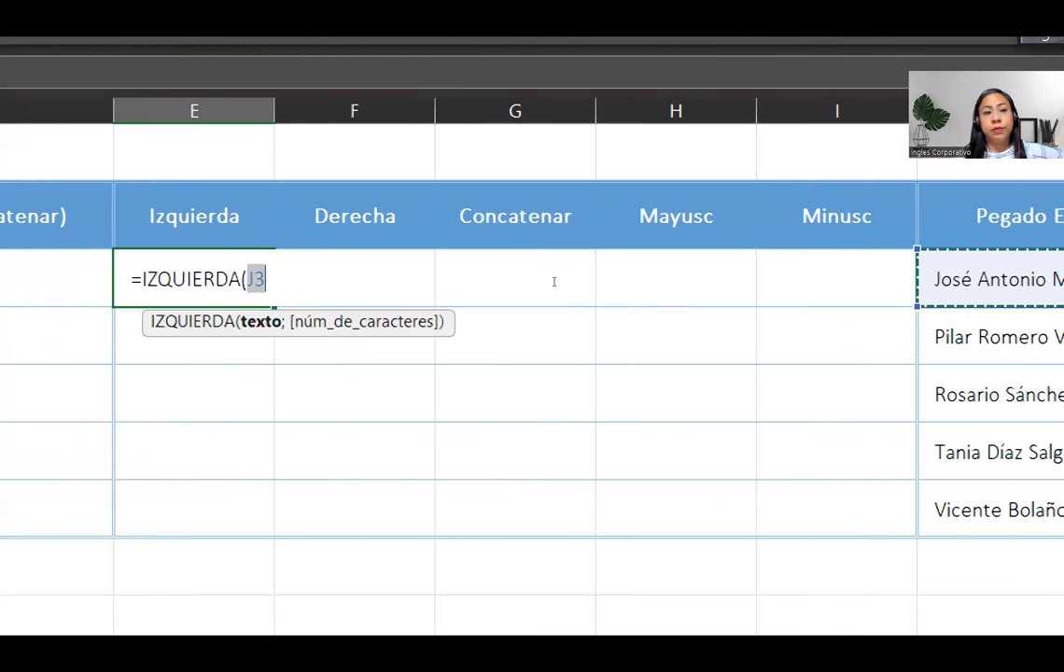
pyautogui.click(554, 280)
pyautogui.write(';')
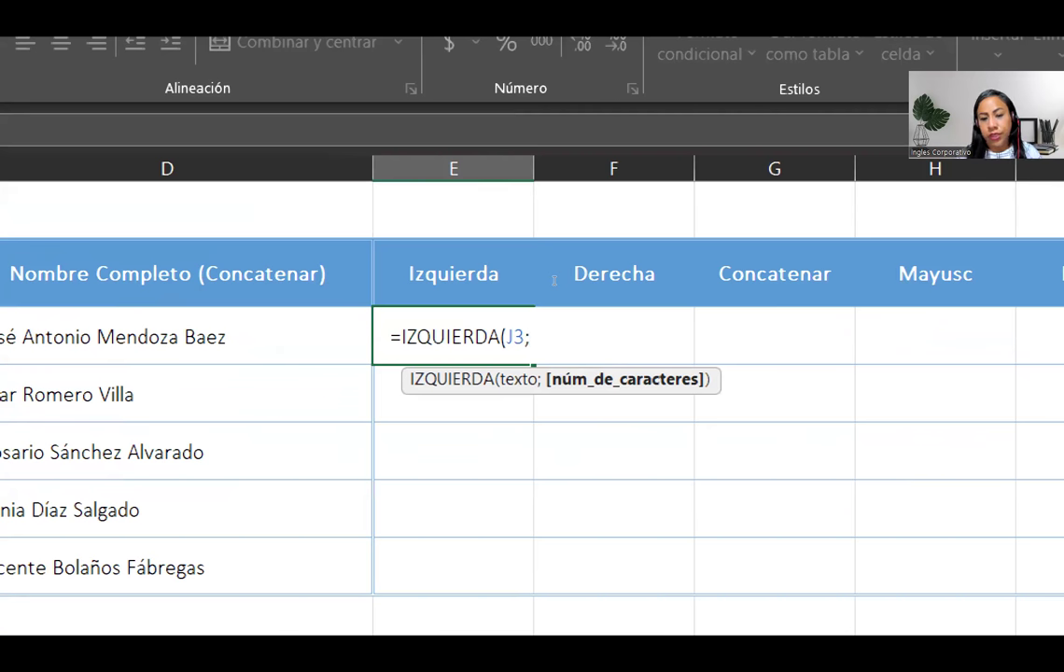
pyautogui.write(')')
pyautogui.press('Return')
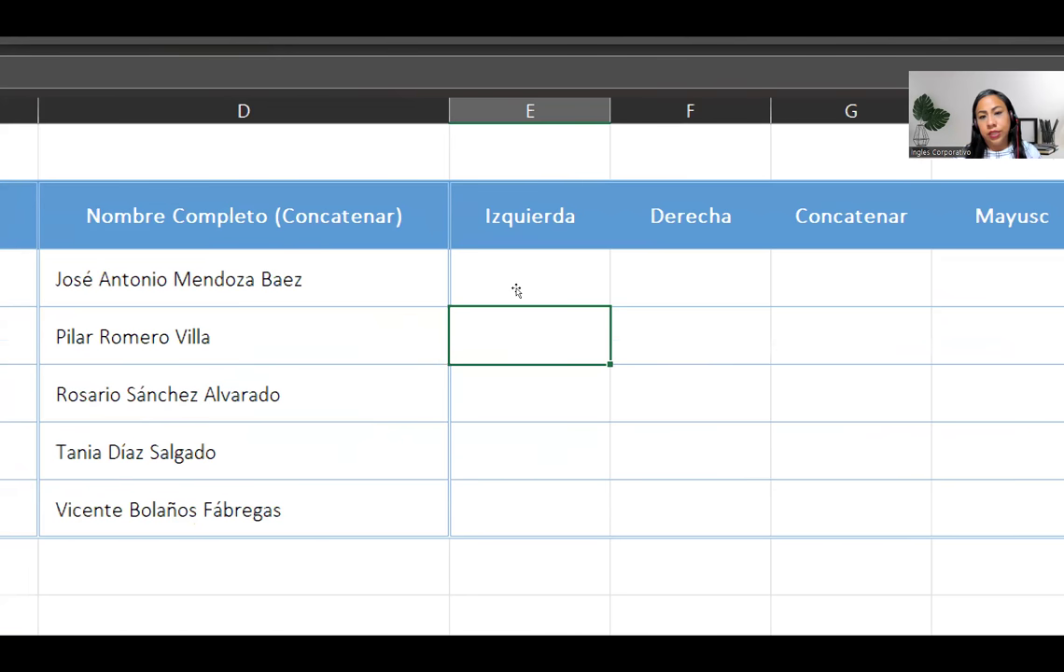
# - Bring up the Argumentos de función dialog for E3's IZQUIERDA formula with Shift+F3
pyautogui.click(515, 285)
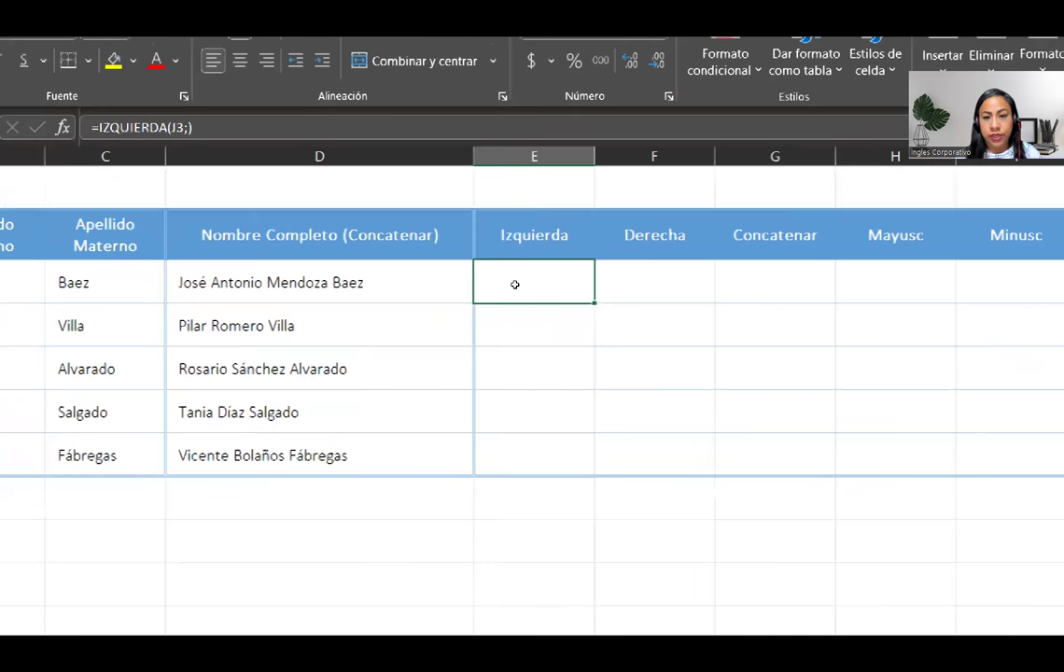
pyautogui.doubleClick(515, 283)
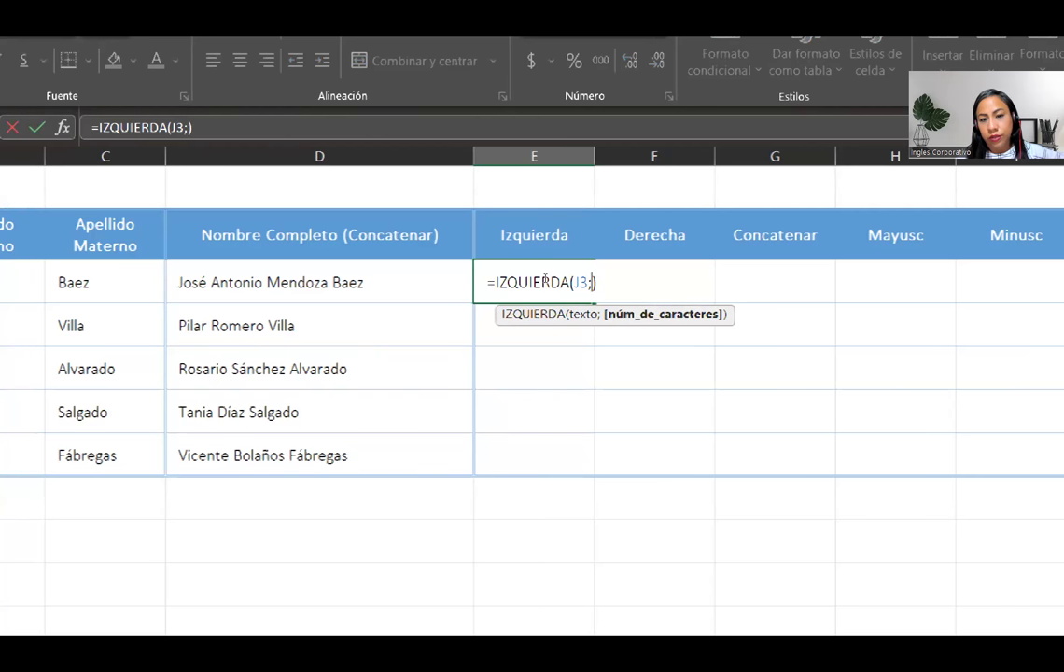
pyautogui.press('Escape')
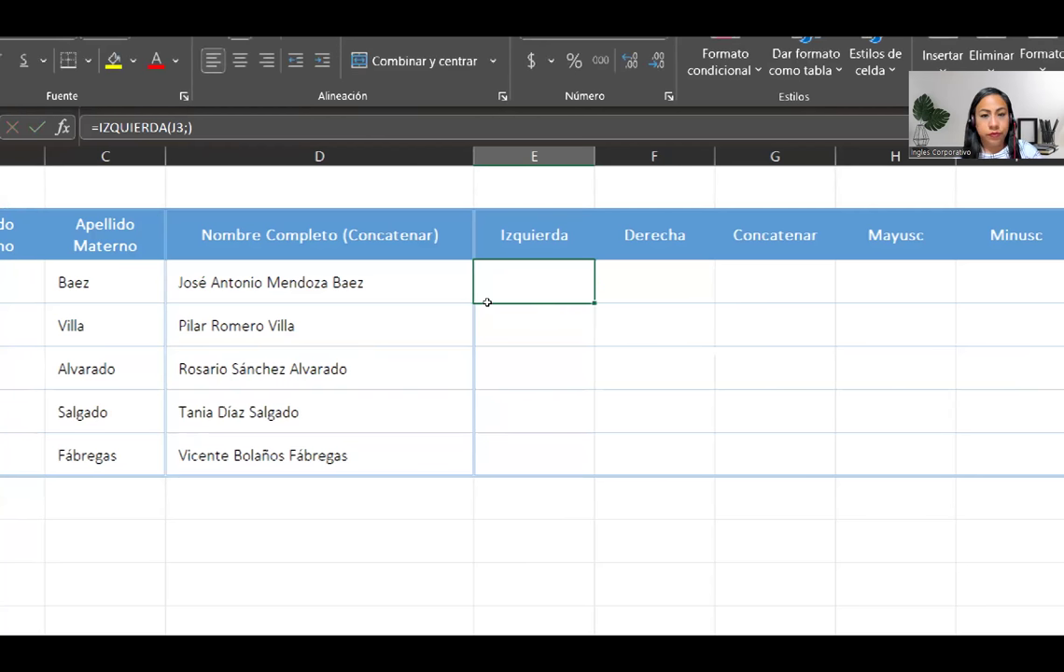
pyautogui.hotkey('shift', 'F3')
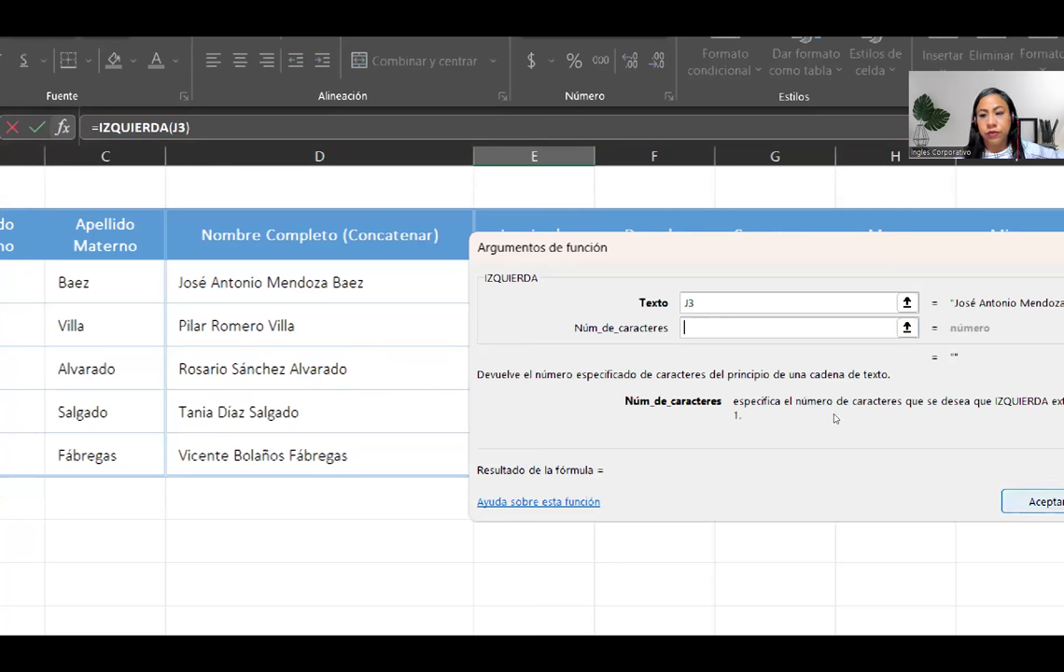
# - Keep =IZQUIERDA(J3) returning 'J', then reopen E3 with the cursor after J3
pyautogui.press('Return')
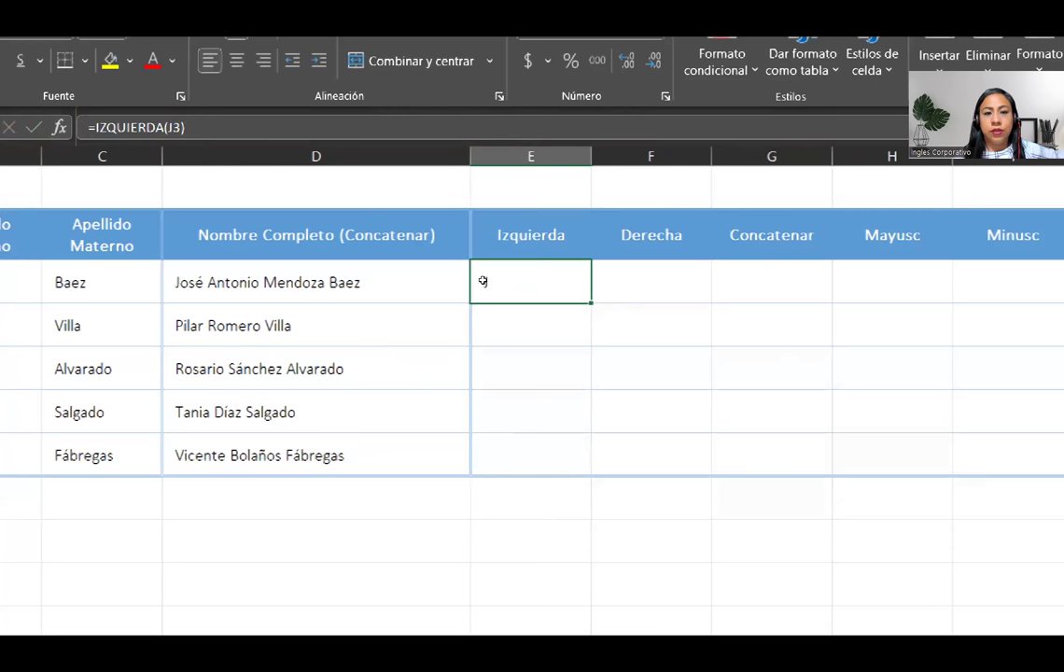
pyautogui.doubleClick(494, 281)
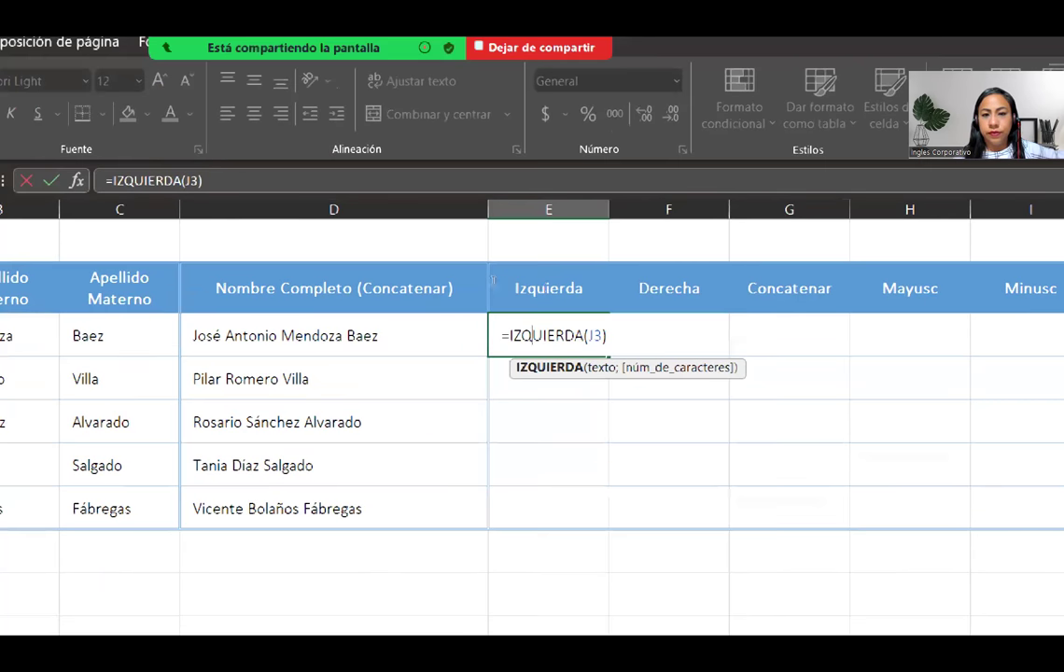
pyautogui.press('Right')
pyautogui.press('Right')
pyautogui.press('Right')
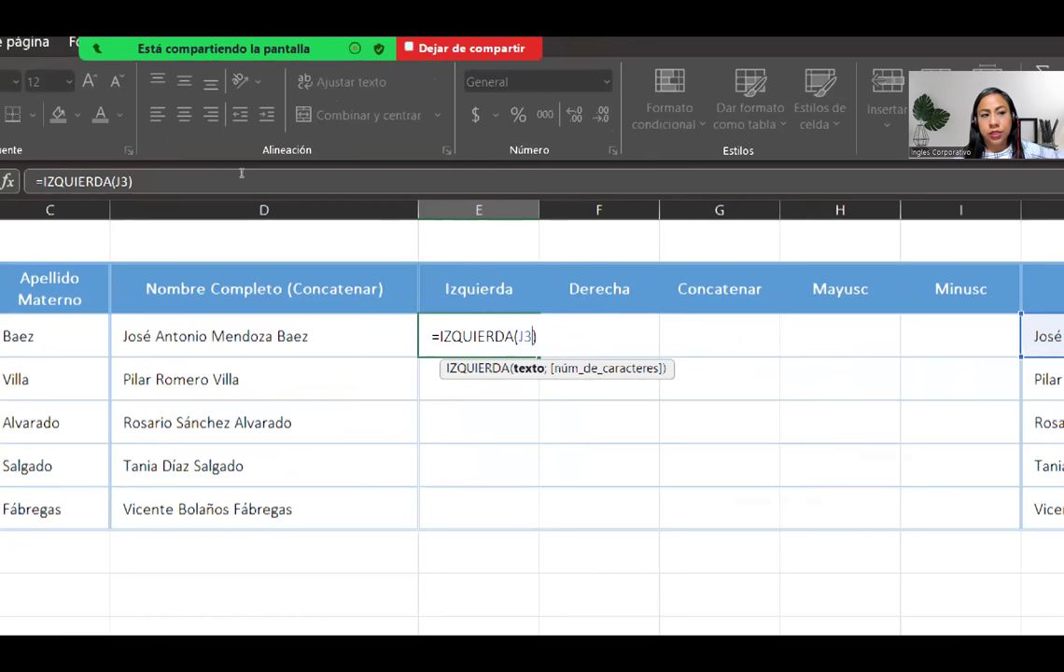
pyautogui.press('Right')
pyautogui.hotkey('shift', 'F3')
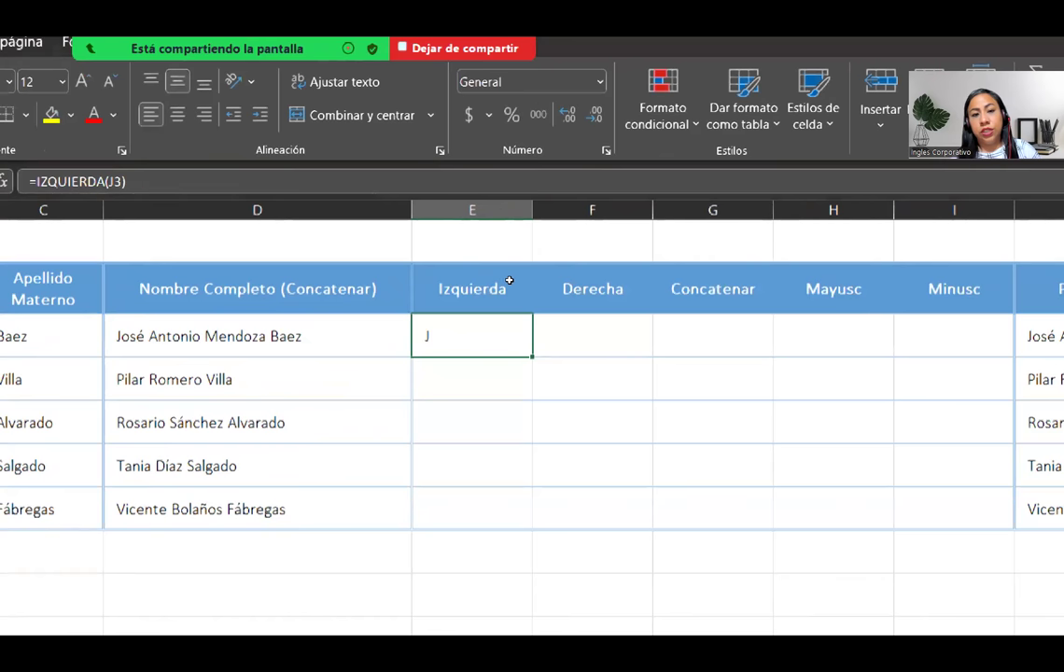
pyautogui.doubleClick(532, 336)
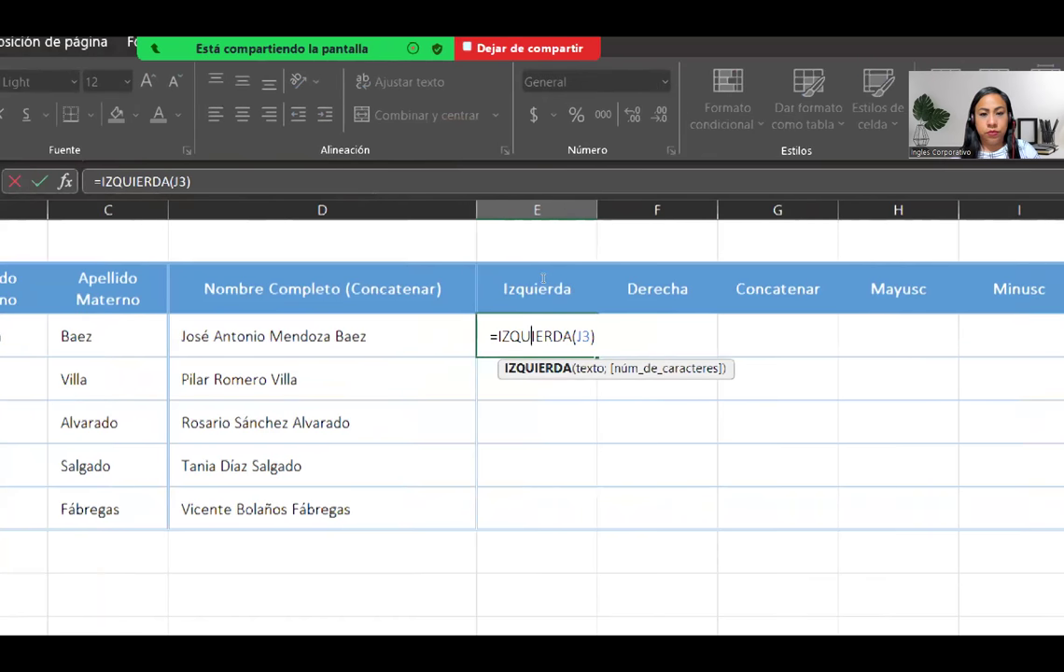
pyautogui.press('Right')
pyautogui.press('Right')
pyautogui.press('Right')
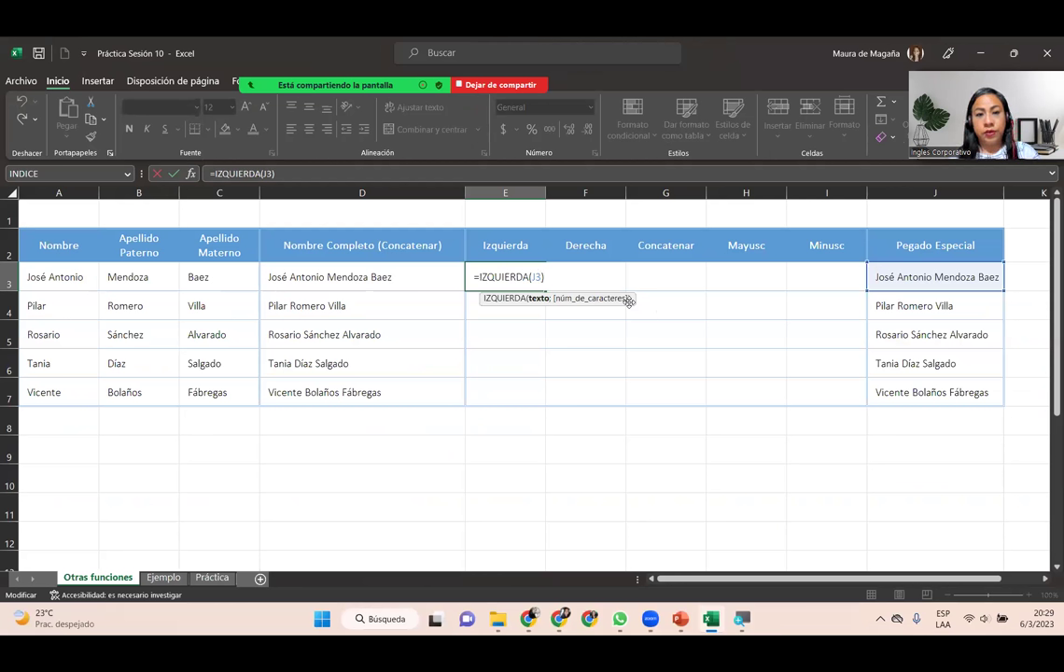
# - Give E3's IZQUIERDA a character count of 3, then try 6, which returns 'José A'
pyautogui.write(';3')
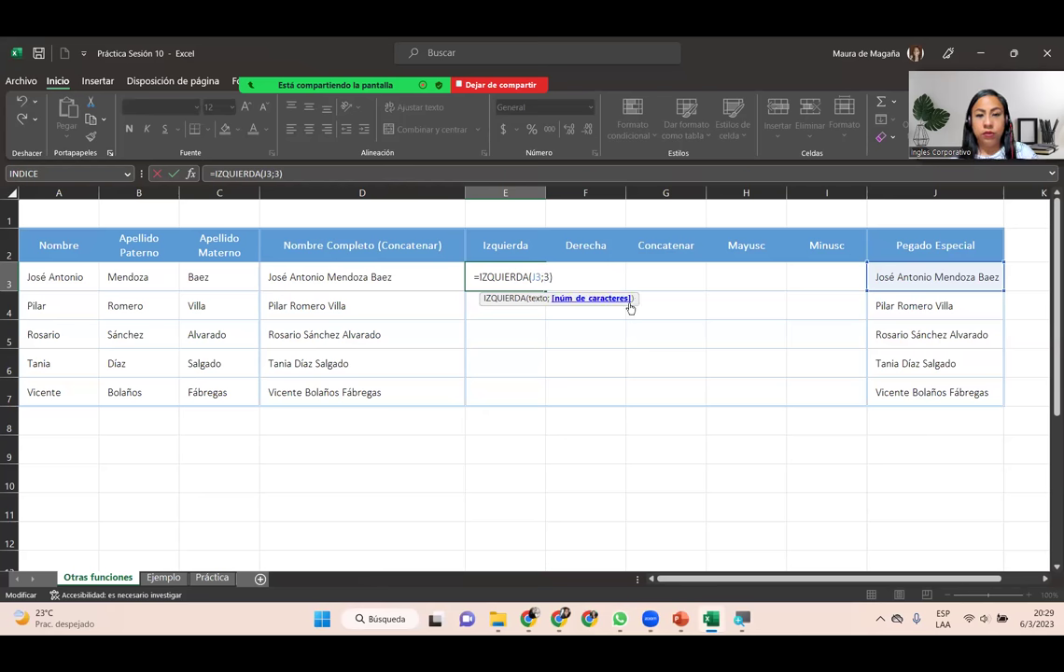
pyautogui.press('Return')
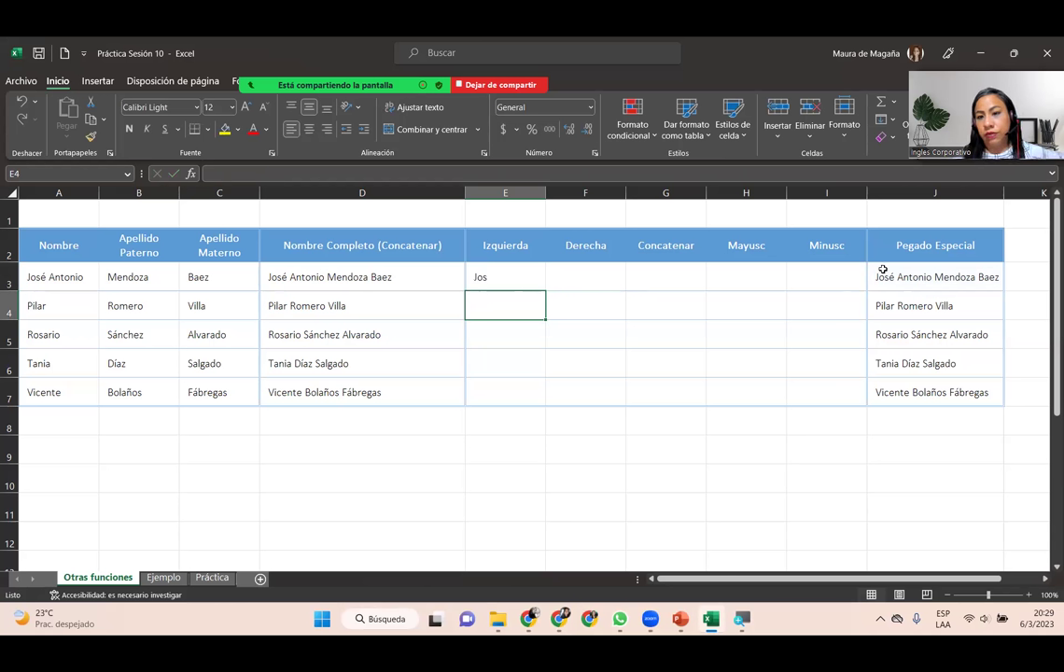
pyautogui.click(539, 282)
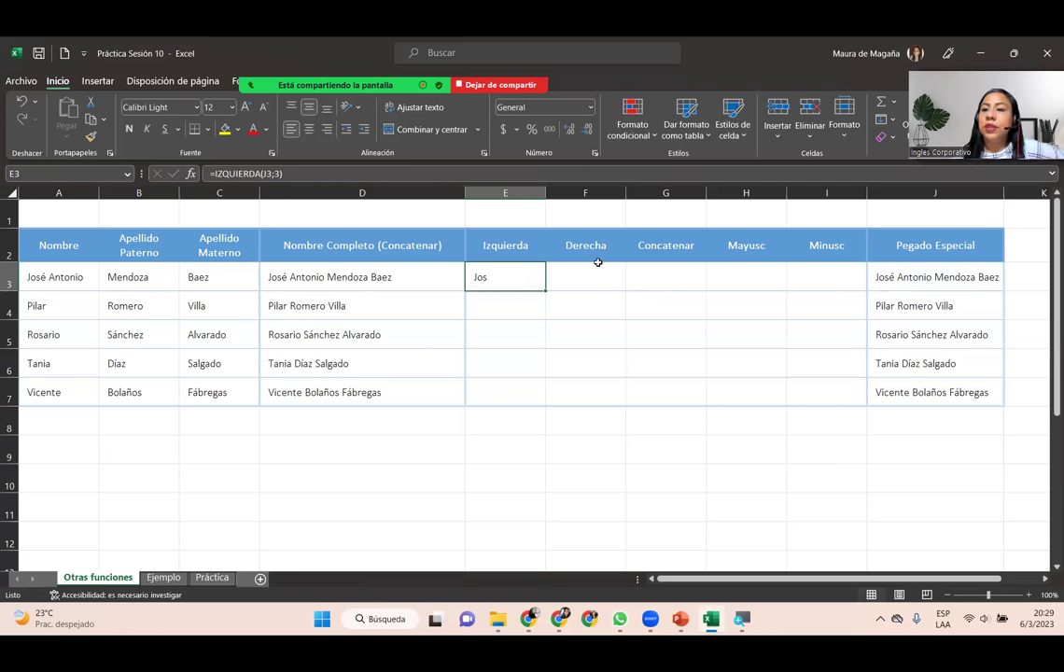
pyautogui.doubleClick(518, 273)
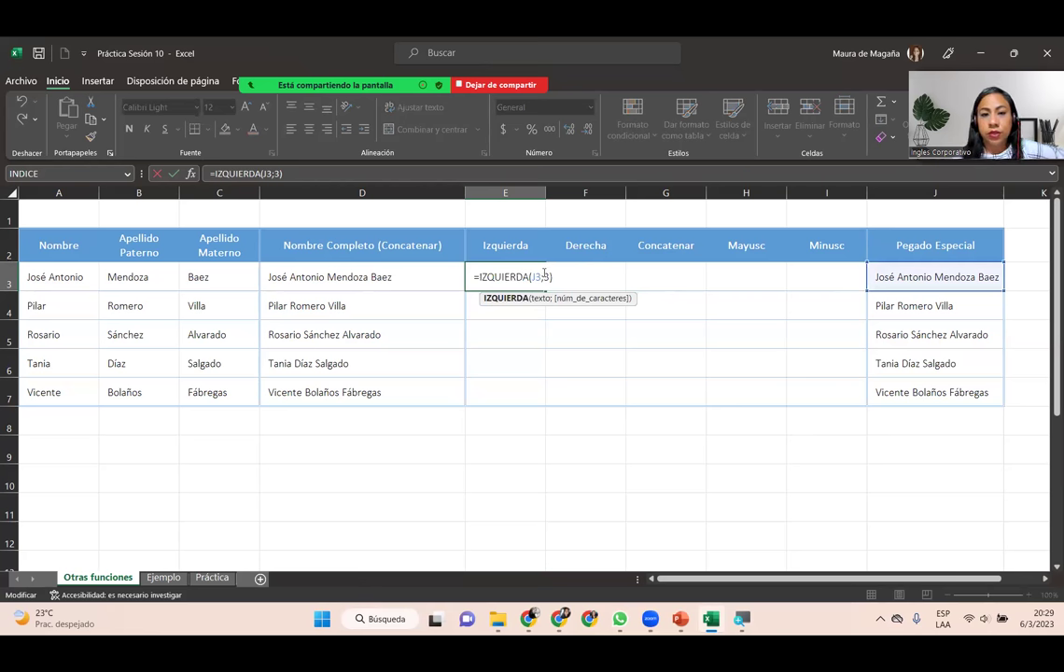
pyautogui.click(546, 277)
pyautogui.press('BackSpace')
pyautogui.write('6')
pyautogui.press('Return')
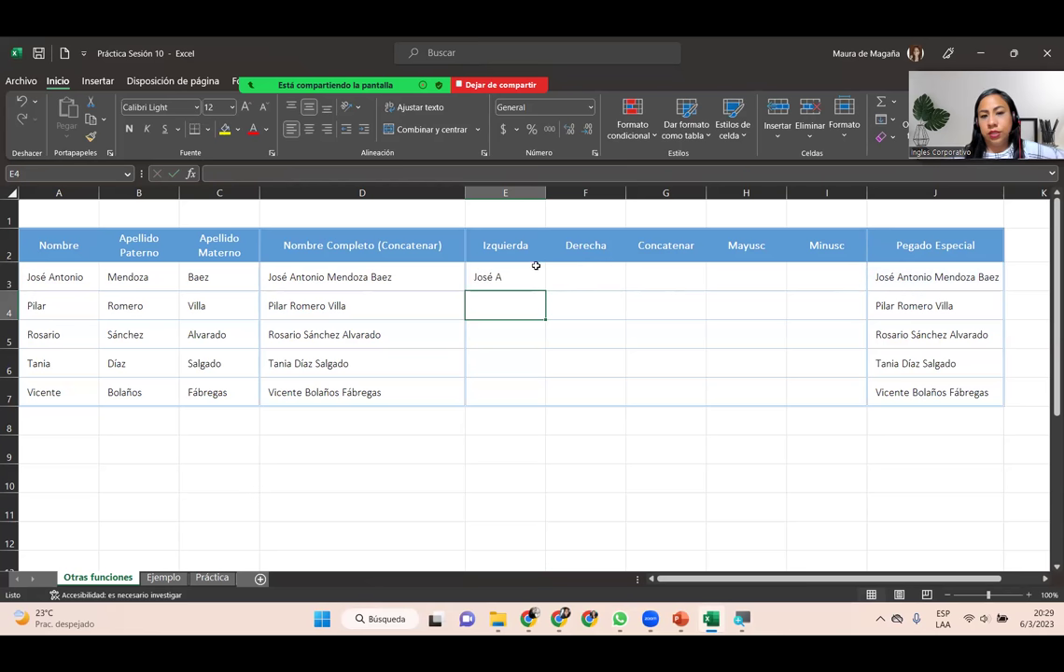
pyautogui.click(536, 266)
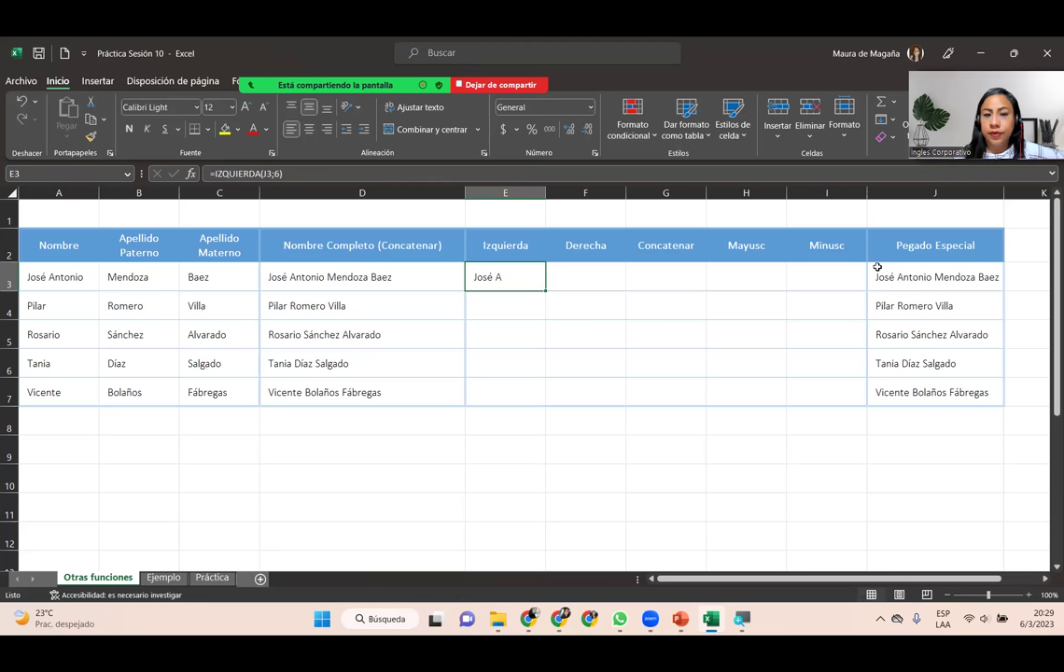
# - Change E3's character count back to 3 so it shows 'Jos'
pyautogui.doubleClick(502, 275)
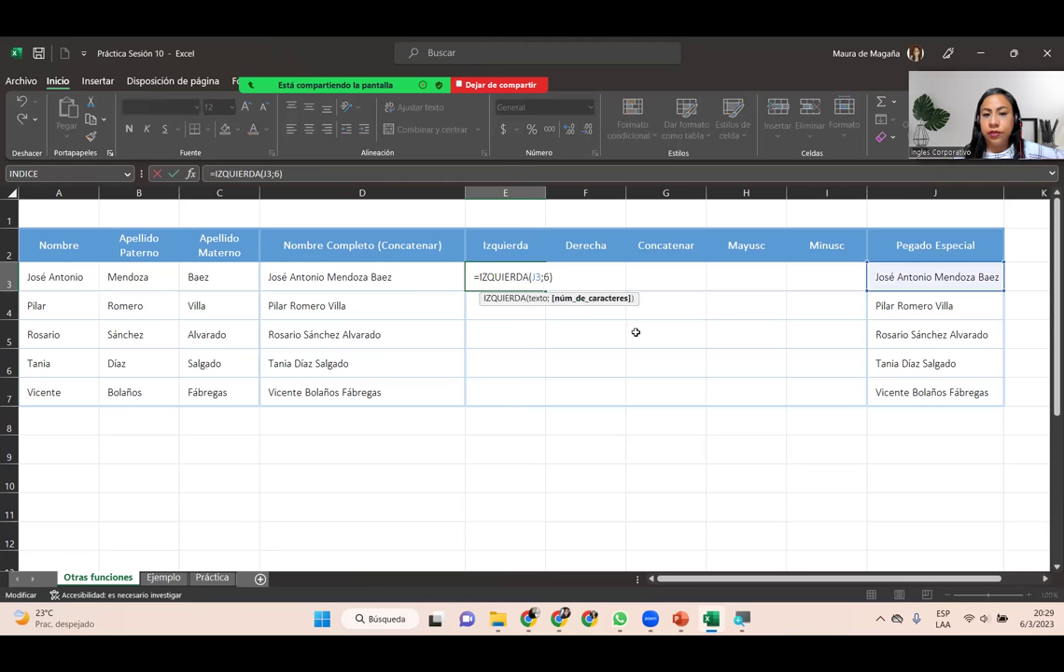
pyautogui.press('BackSpace')
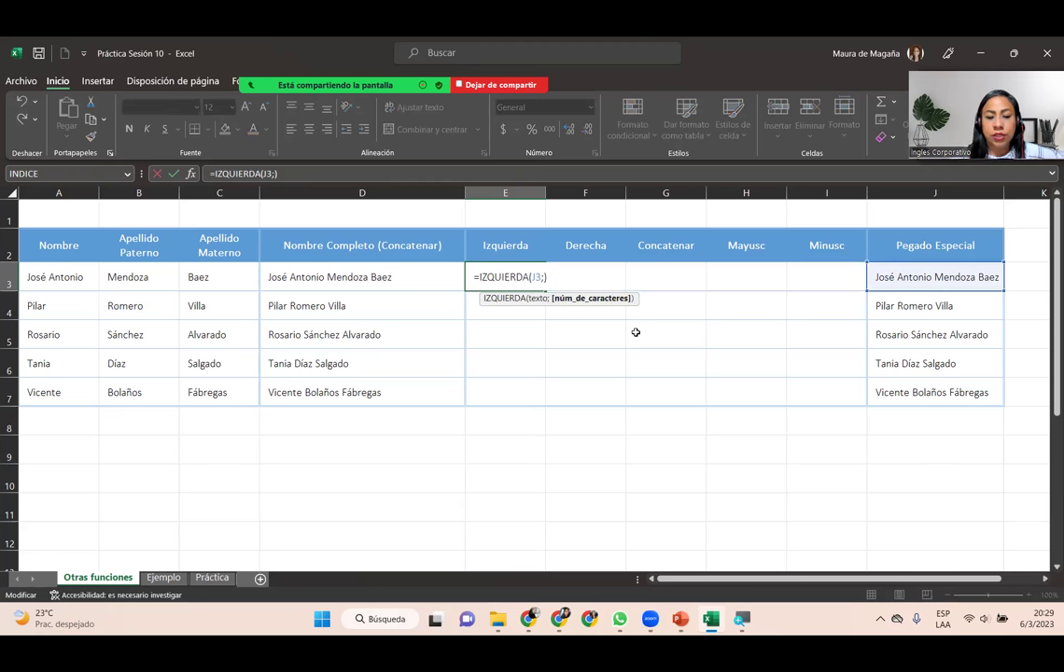
pyautogui.write('3')
pyautogui.press('Return')
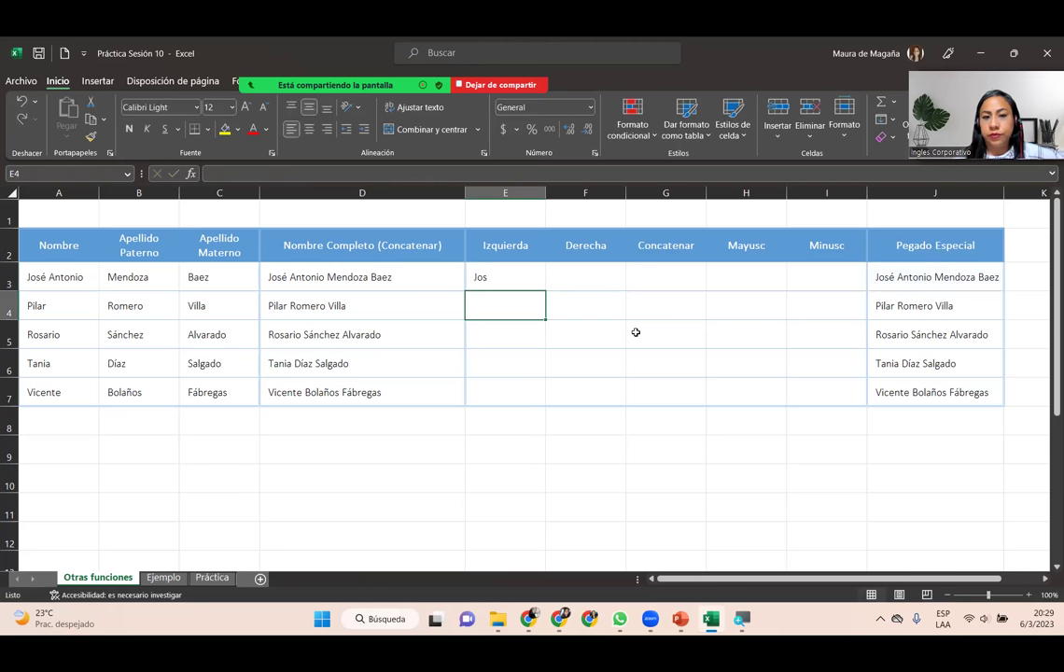
pyautogui.click(528, 280)
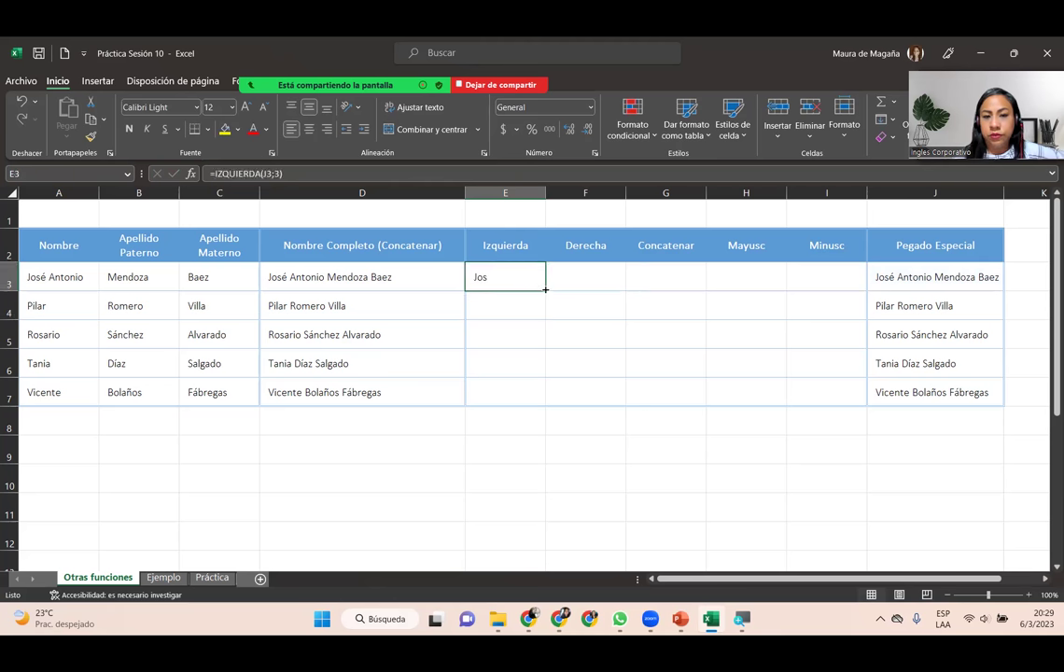
pyautogui.moveTo(545, 291); pyautogui.dragTo(546, 404)
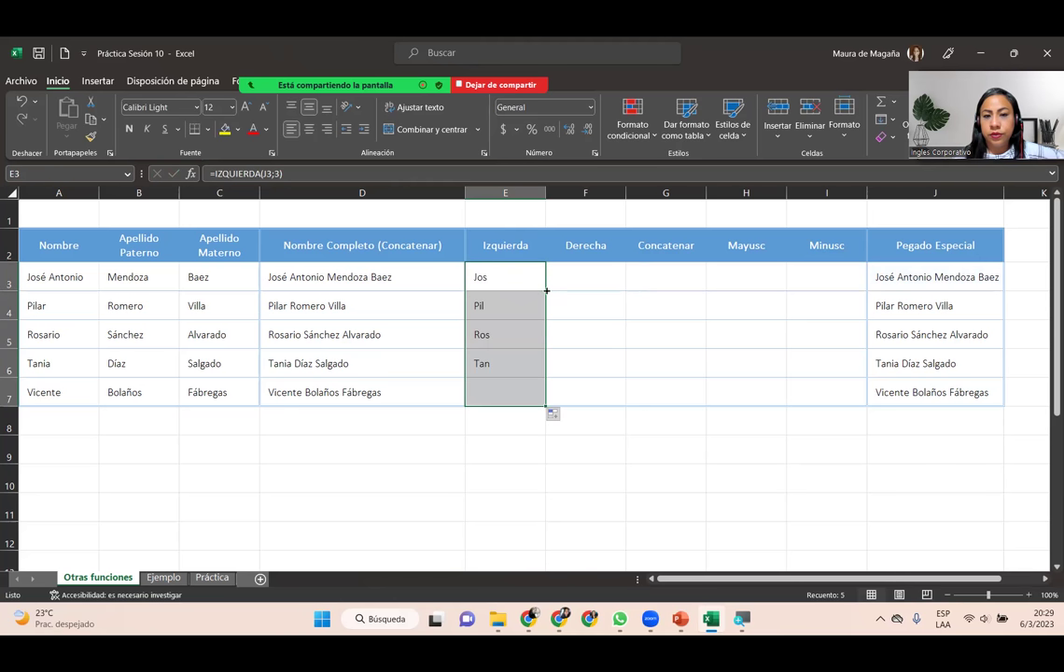
pyautogui.click(553, 412)
pyautogui.click(562, 461)
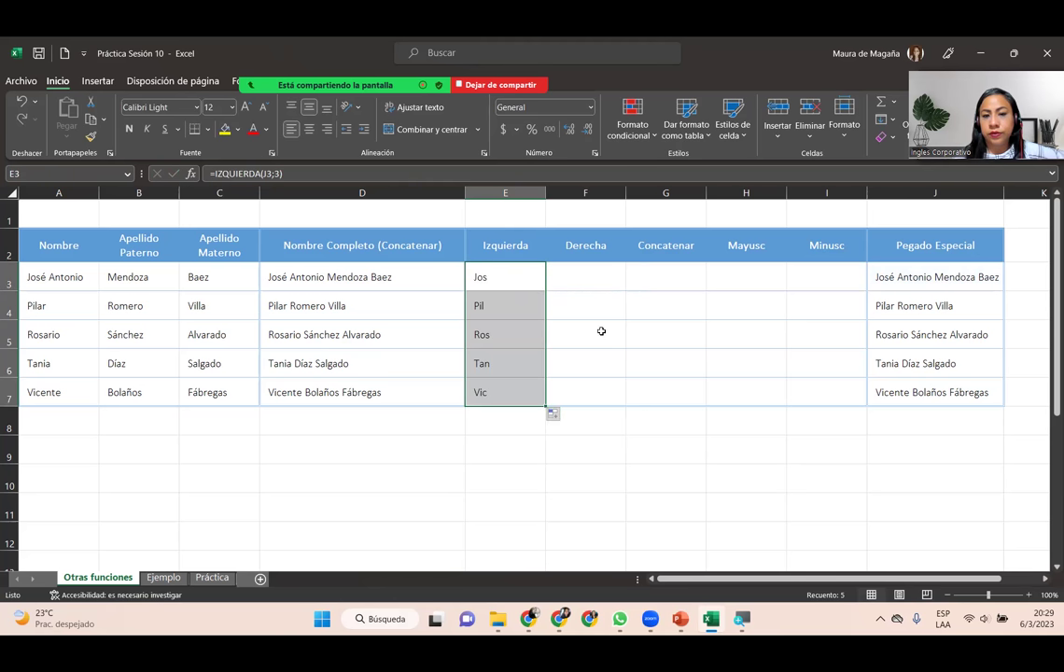
pyautogui.click(596, 281)
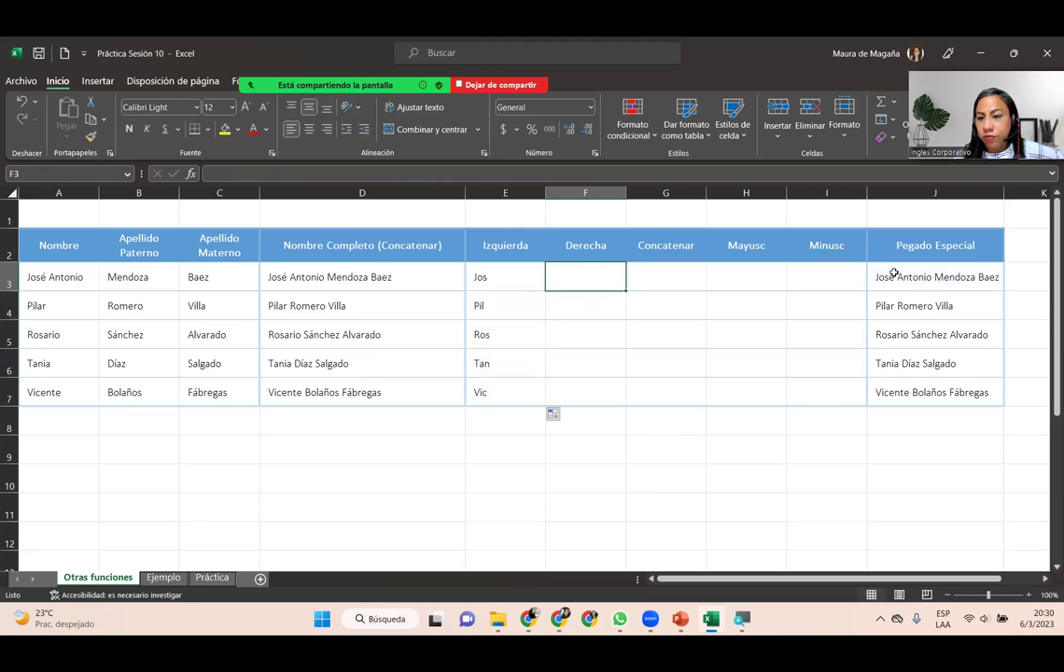
pyautogui.moveTo(934, 277); pyautogui.dragTo(969, 388)
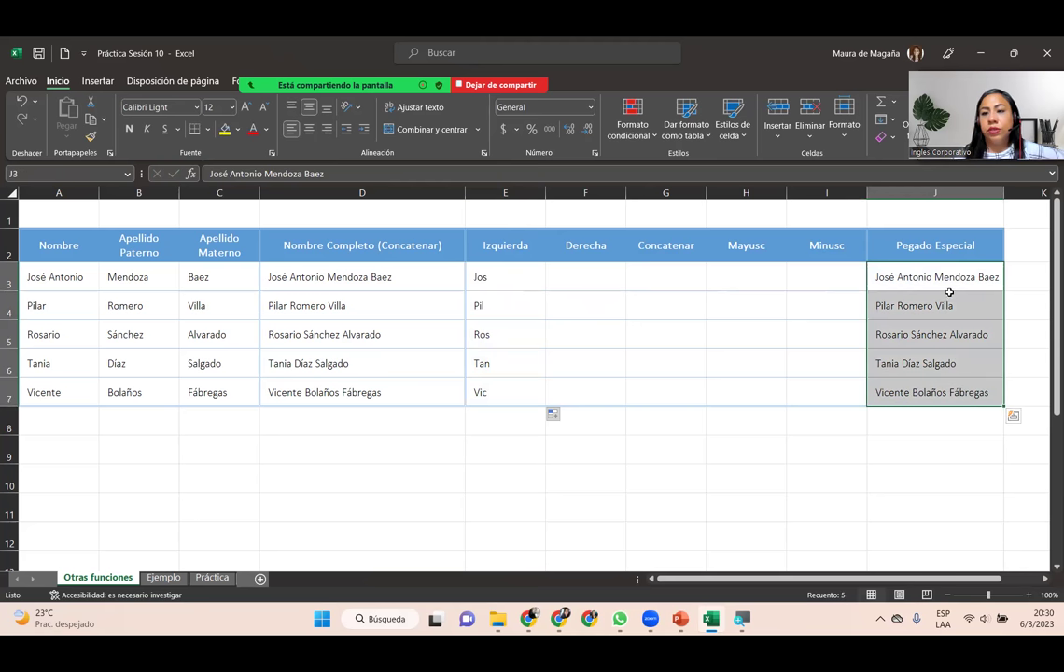
pyautogui.click(881, 296)
pyautogui.click(512, 277)
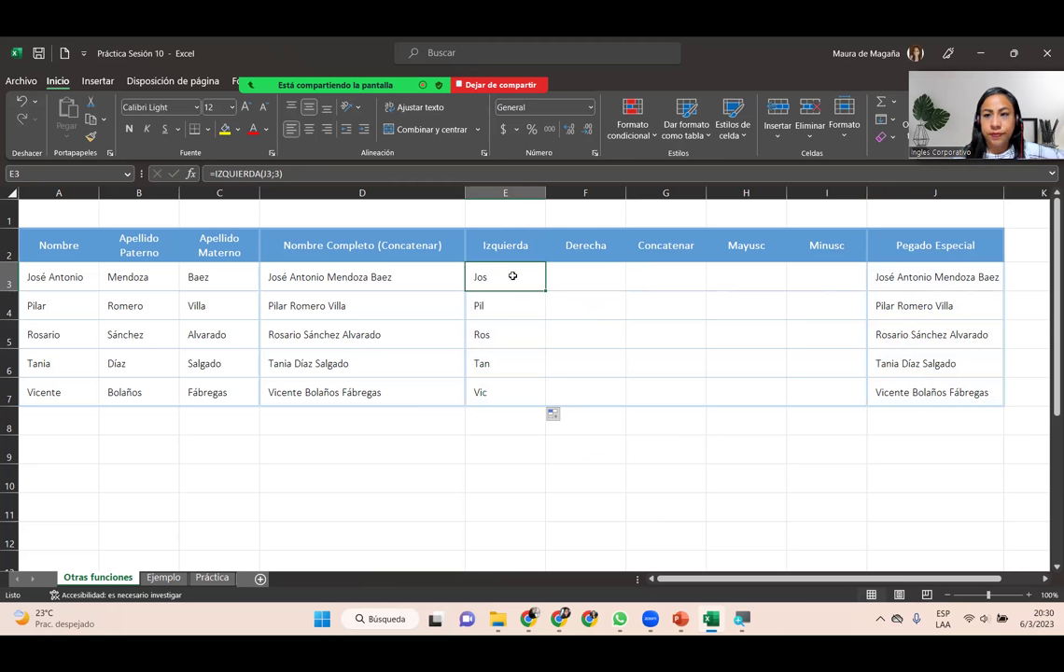
pyautogui.click(572, 275)
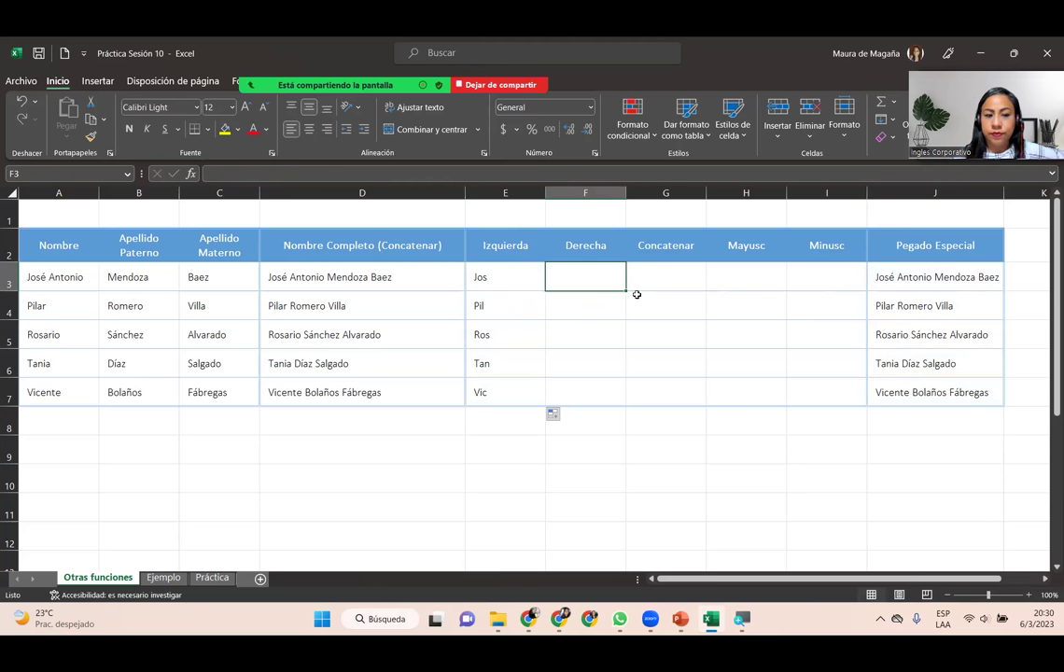
# - Enter =DERECHA(J3;2) in F3, returning 'ez'
pyautogui.write('=')
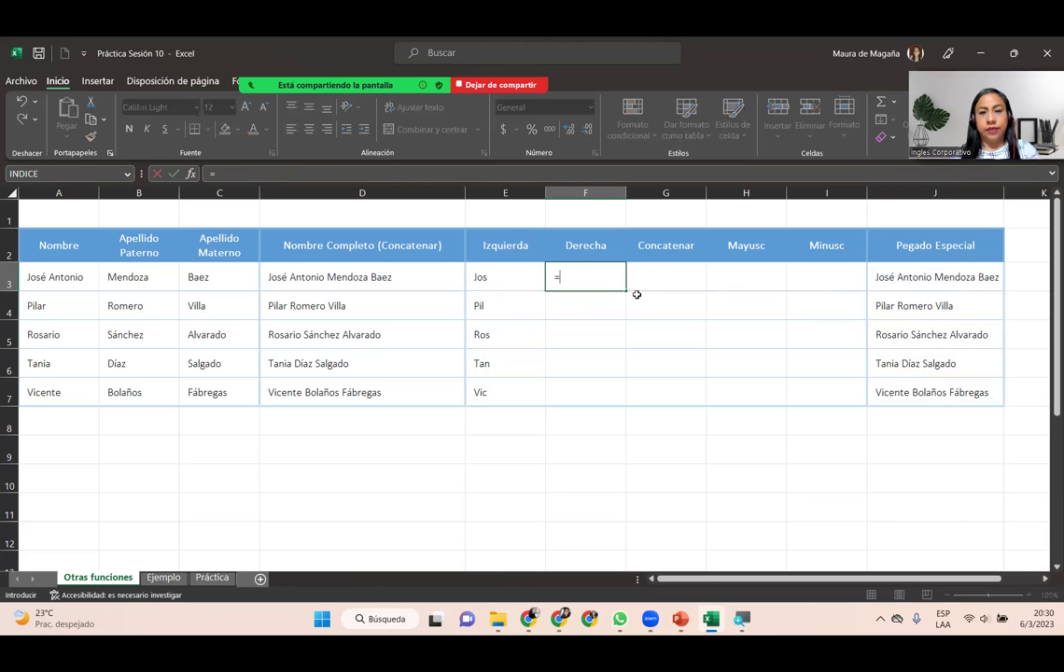
pyautogui.write('dere')
pyautogui.press('Tab')
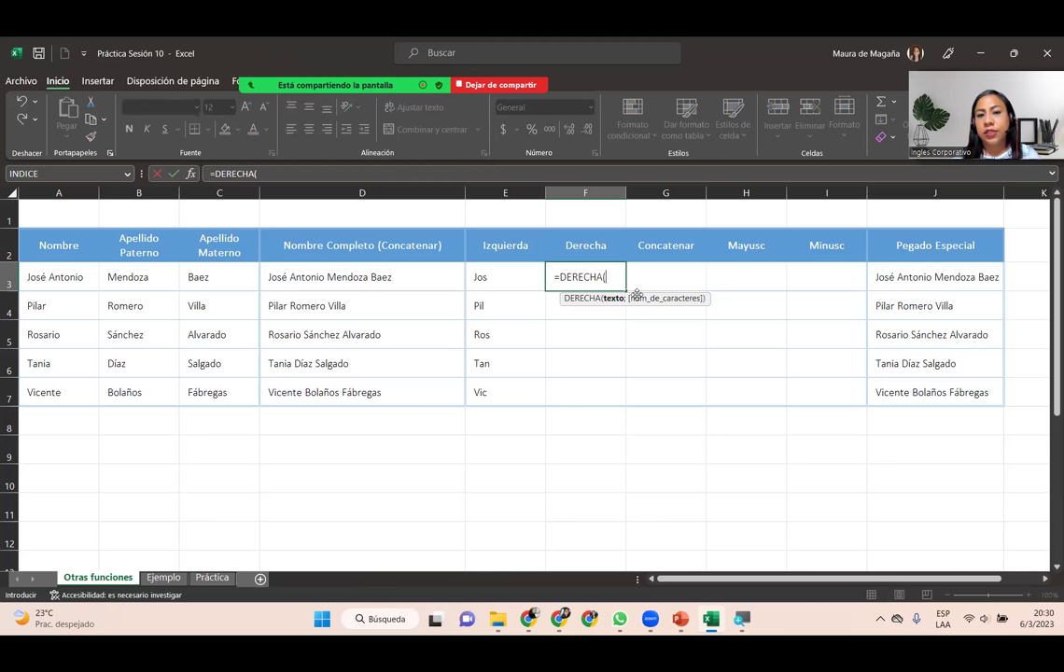
pyautogui.click(902, 275)
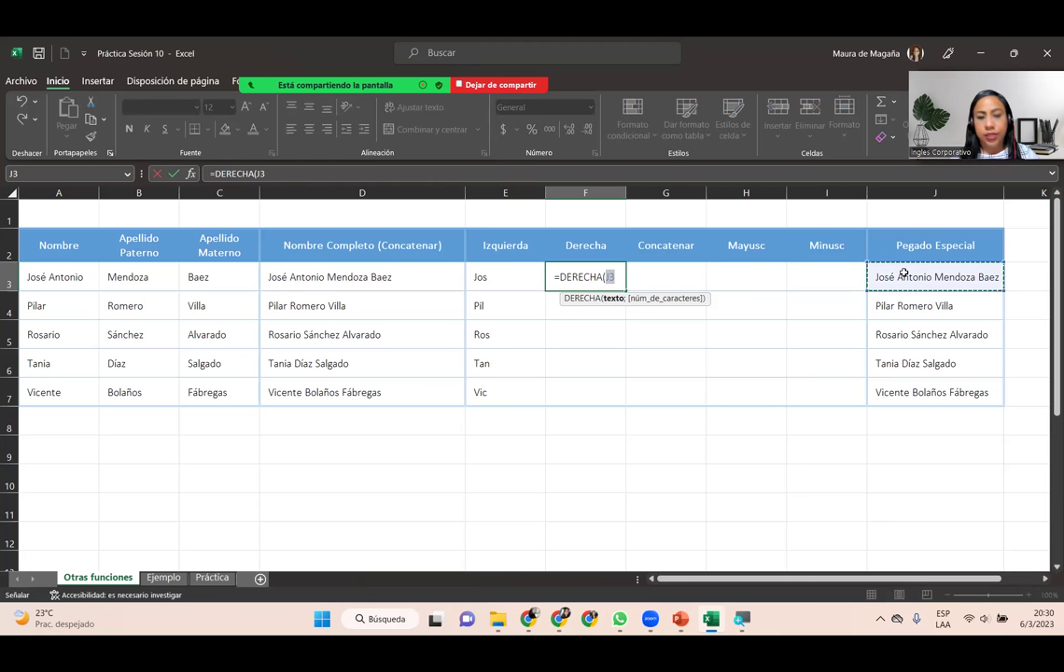
pyautogui.write(';')
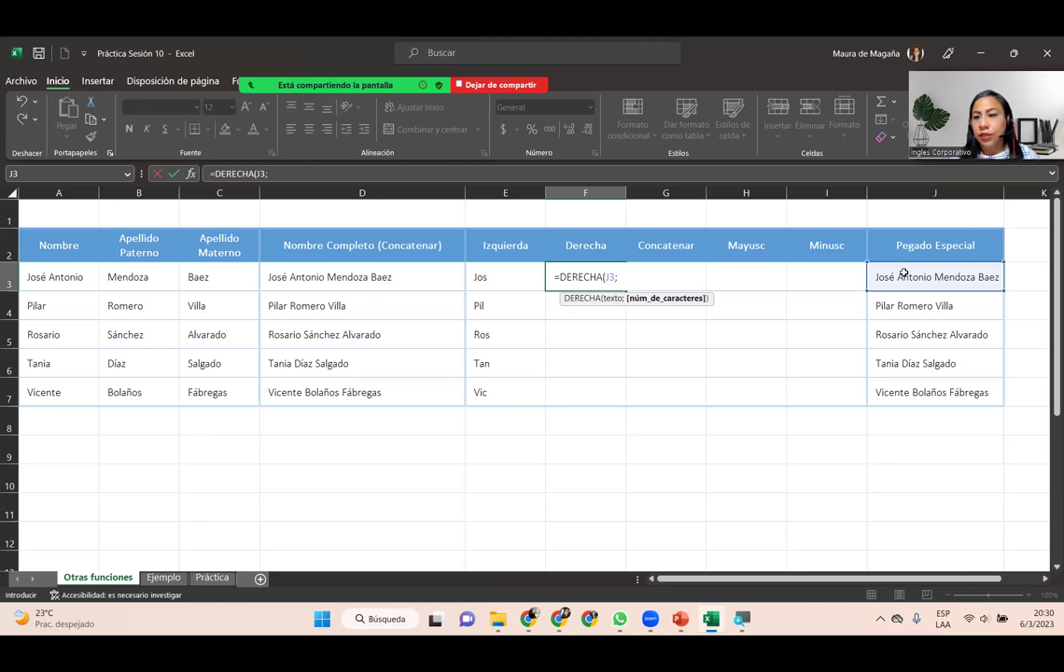
pyautogui.write('2')
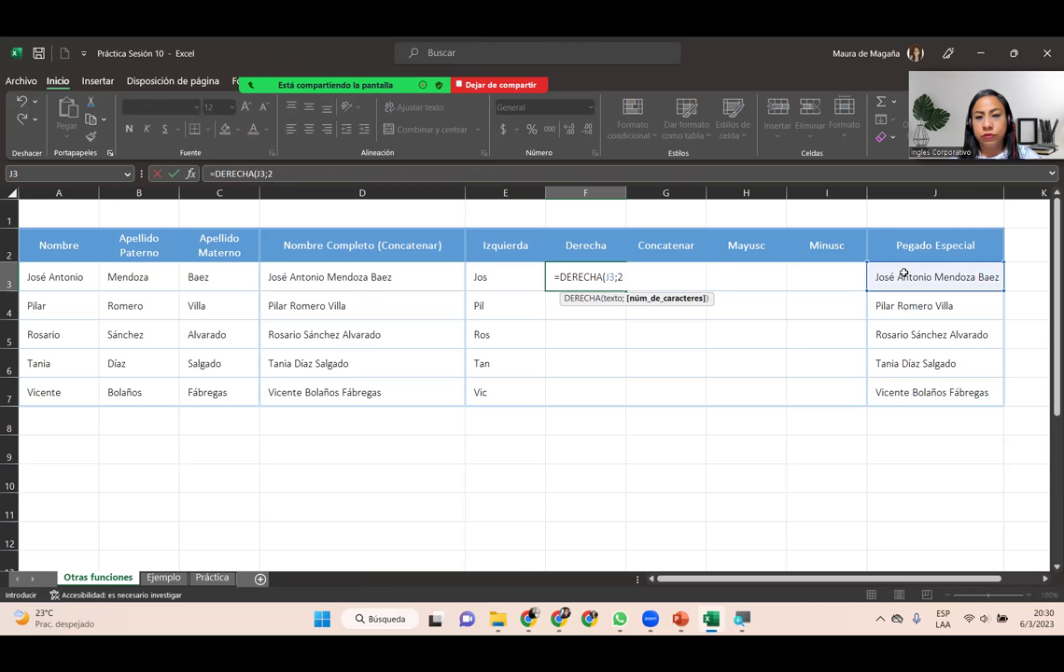
pyautogui.write(')')
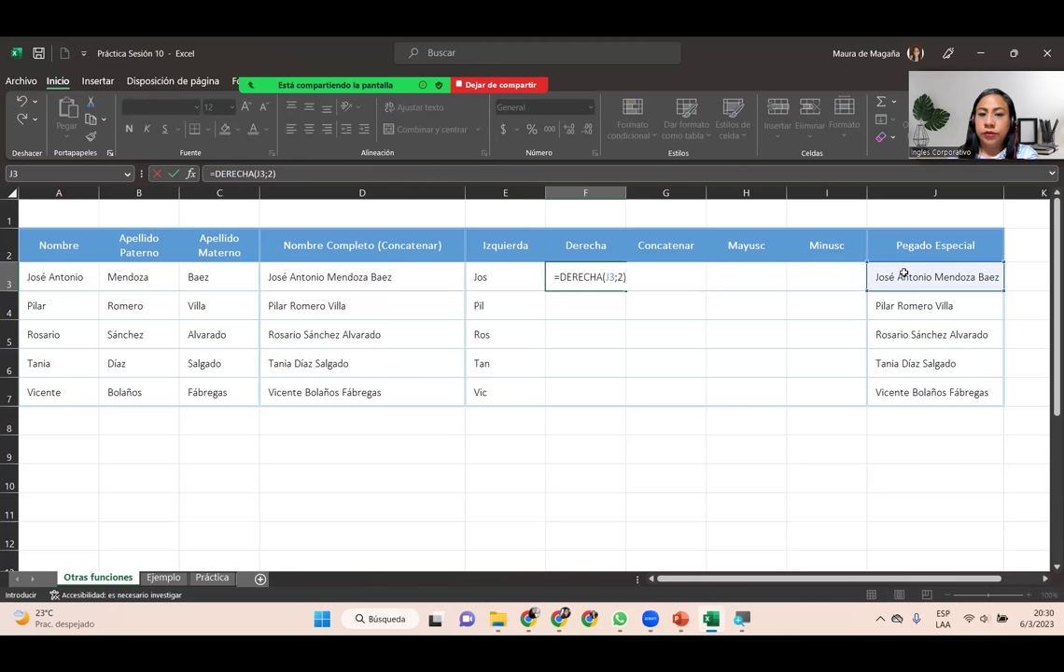
pyautogui.press('Return')
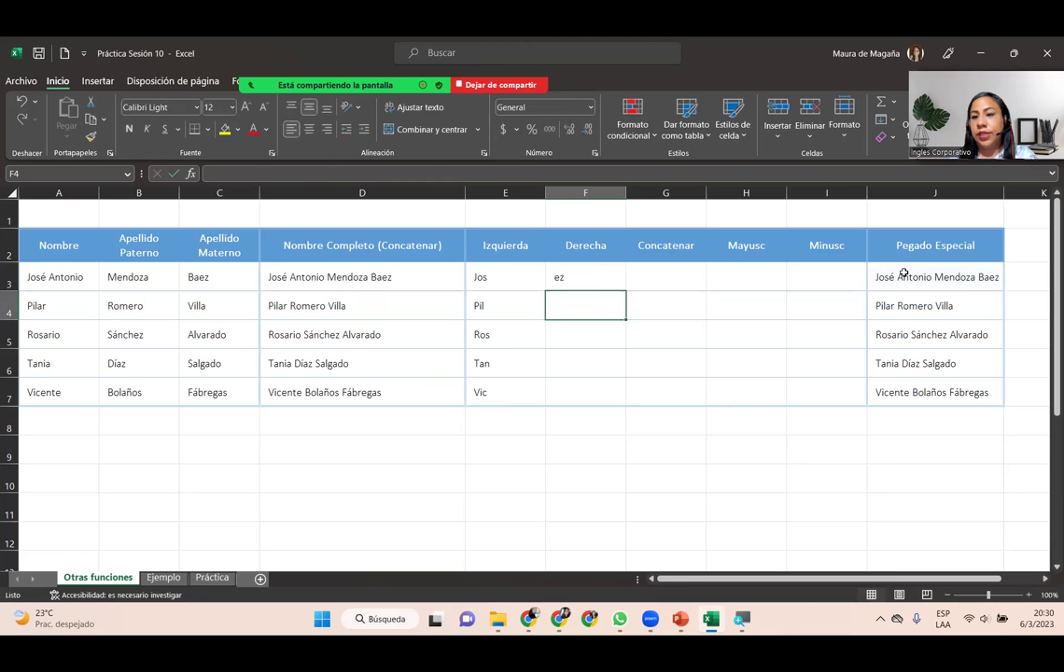
# - Reopen F3's formula and bring up its Argumentos de función via the fx button
pyautogui.click(599, 284)
pyautogui.doubleClick(600, 285)
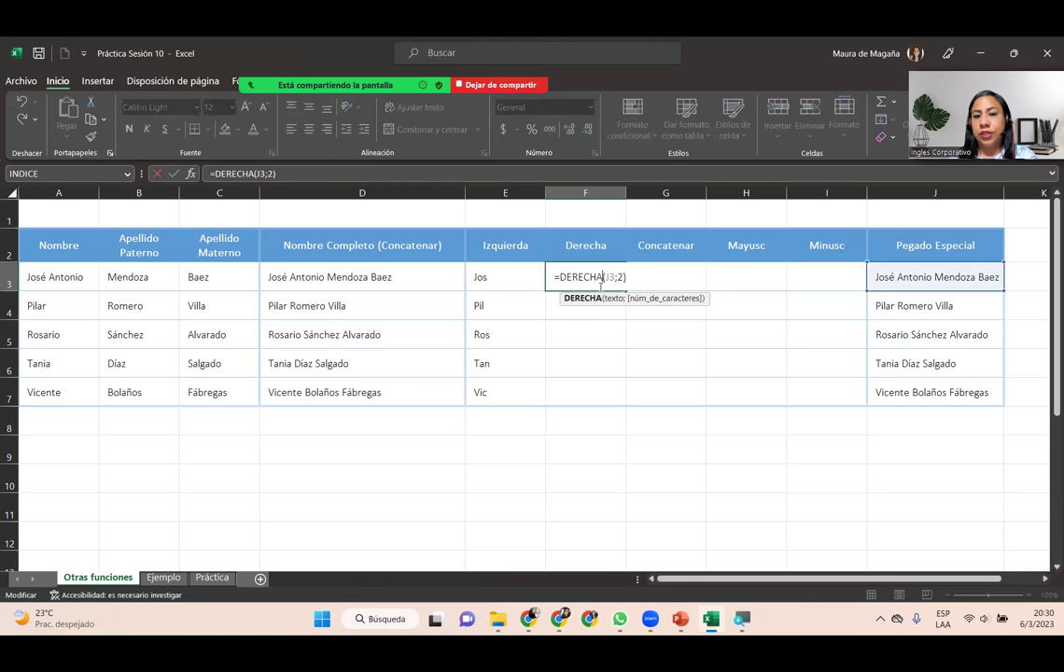
pyautogui.click(620, 277)
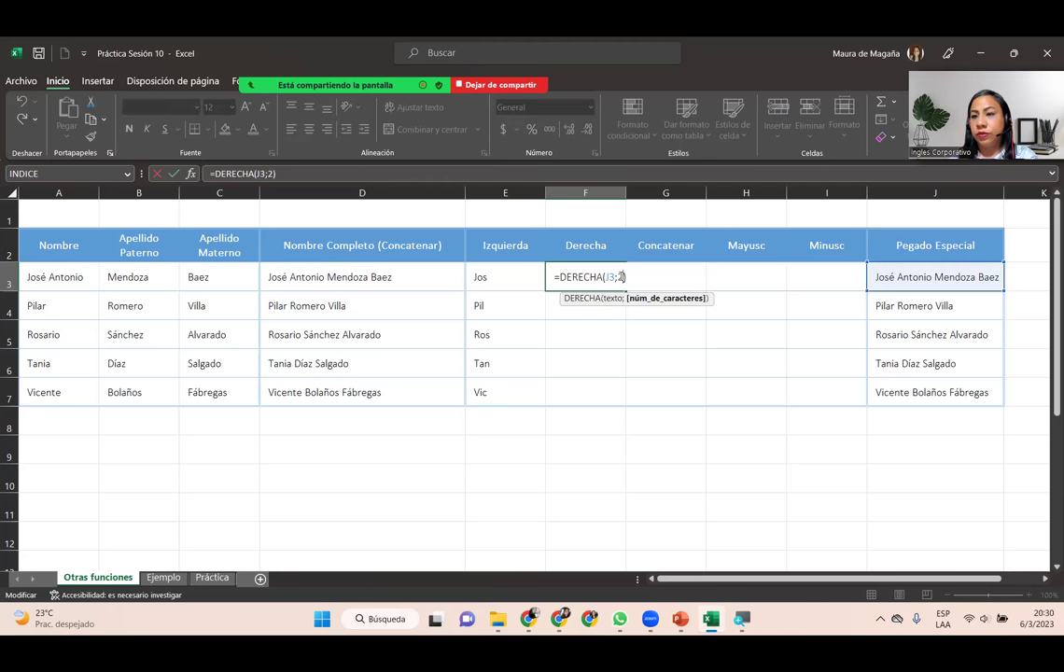
pyautogui.click(193, 173)
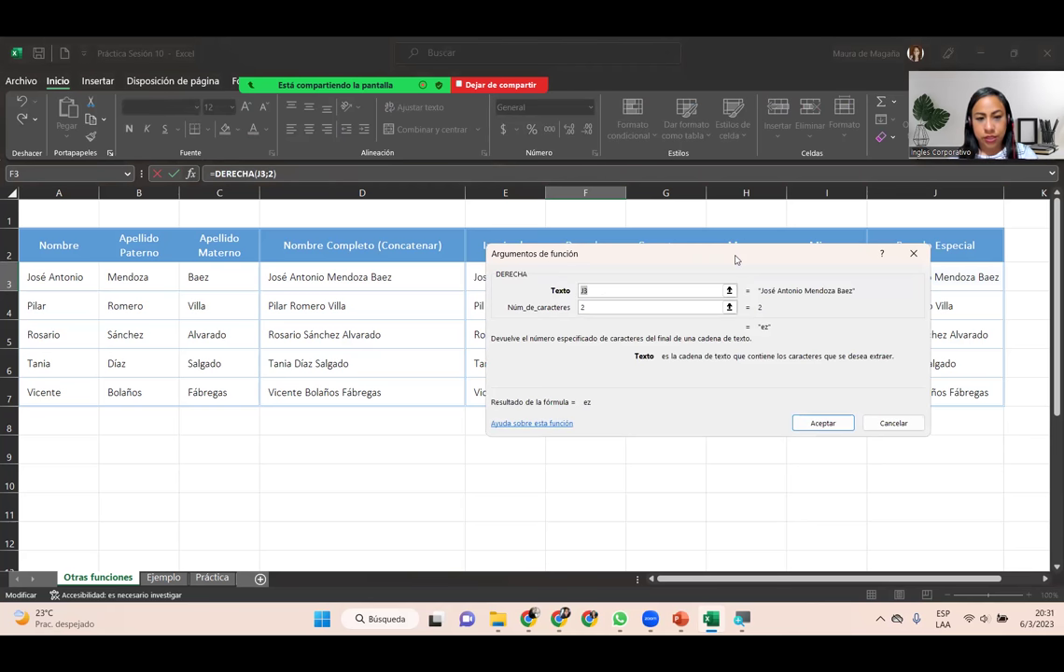
# - Re-enter 2 as Núm_de_caracteres with J3 as text and accept, leaving F3 showing 'ez'
pyautogui.moveTo(735, 259); pyautogui.dragTo(636, 318)
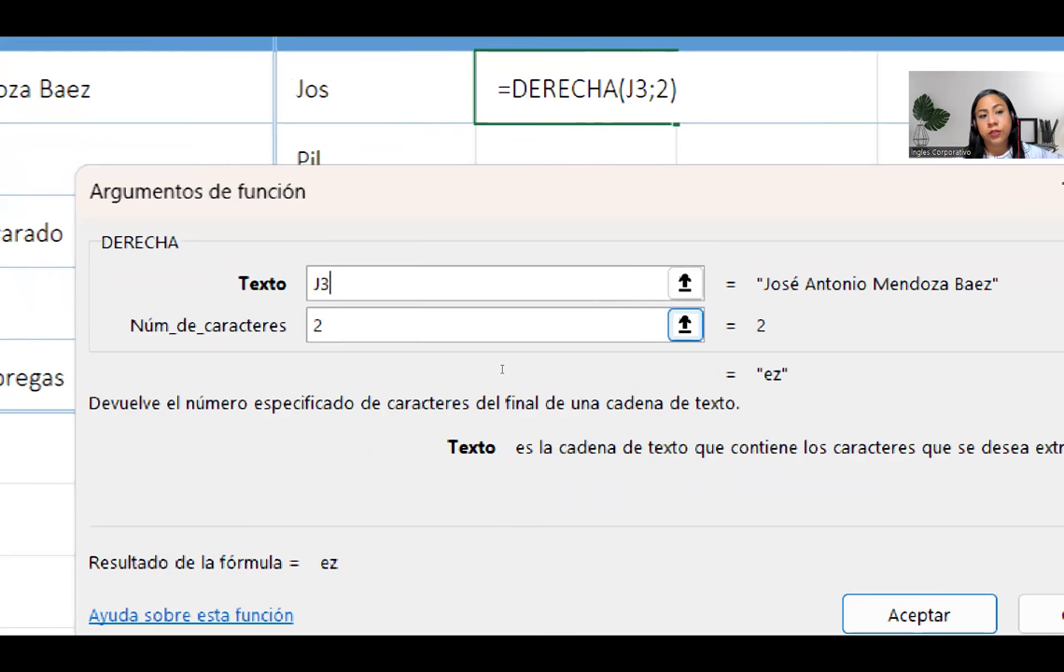
pyautogui.press('Tab')
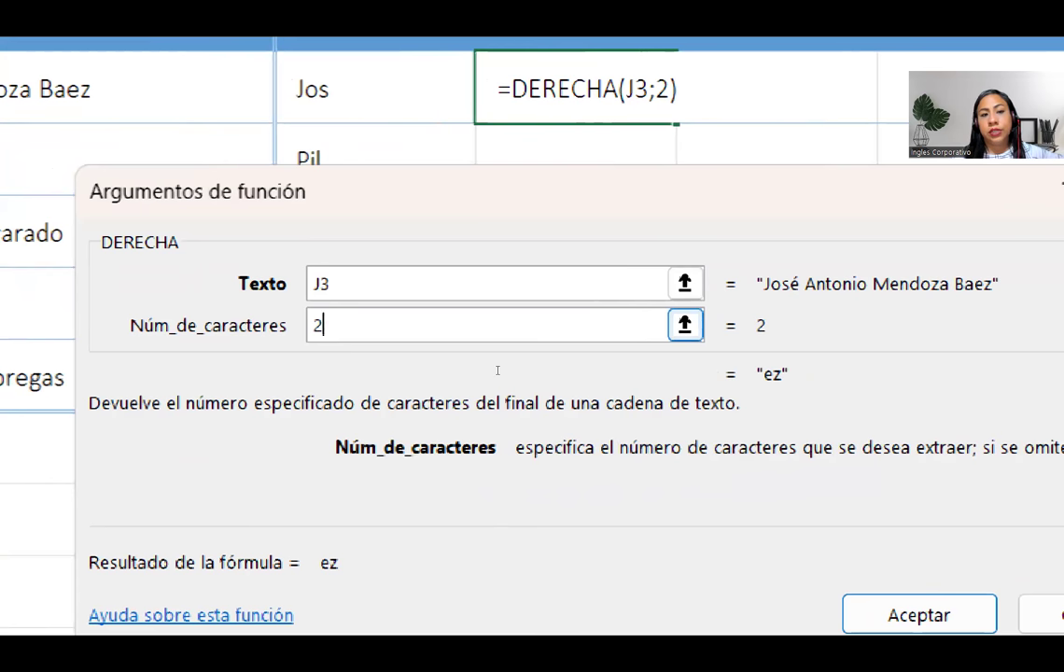
pyautogui.press('BackSpace')
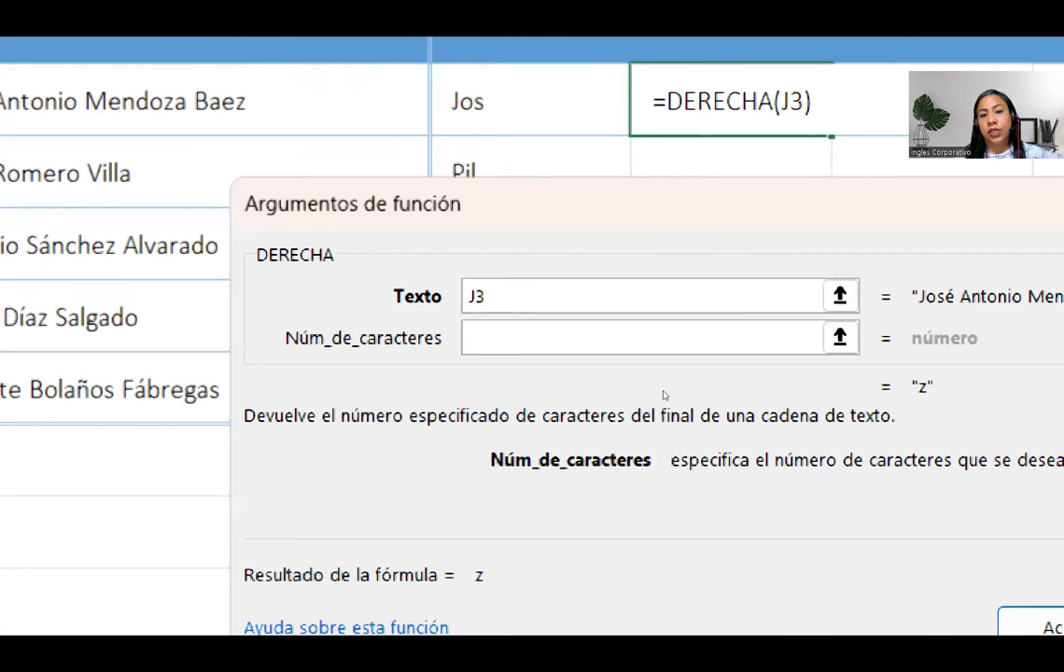
pyautogui.press('Tab')
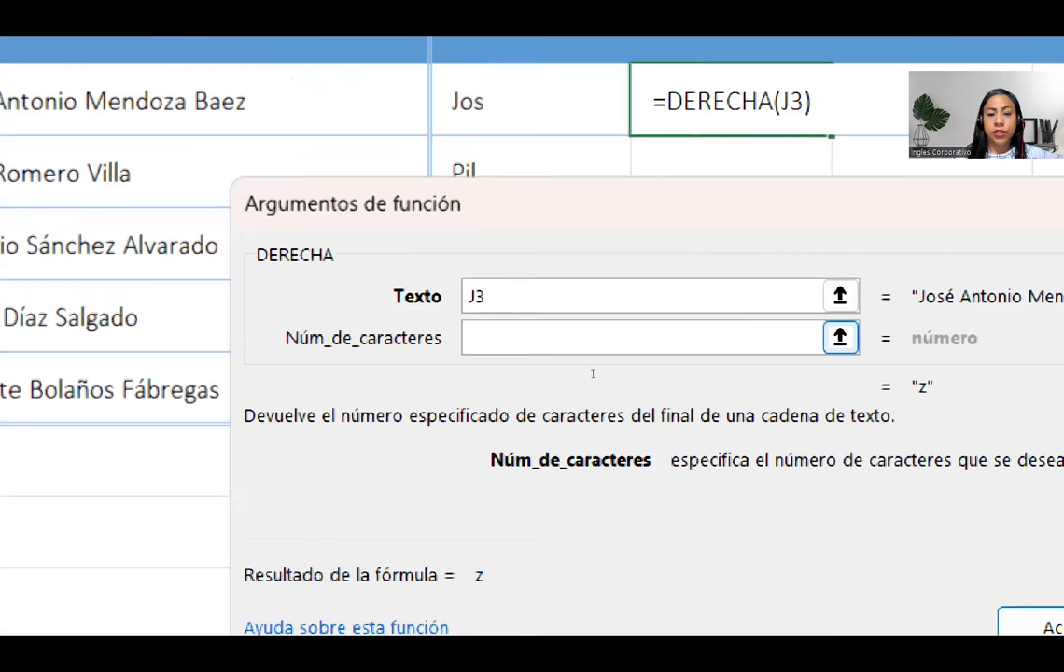
pyautogui.write('2')
pyautogui.hotkey('shift', 'Tab')
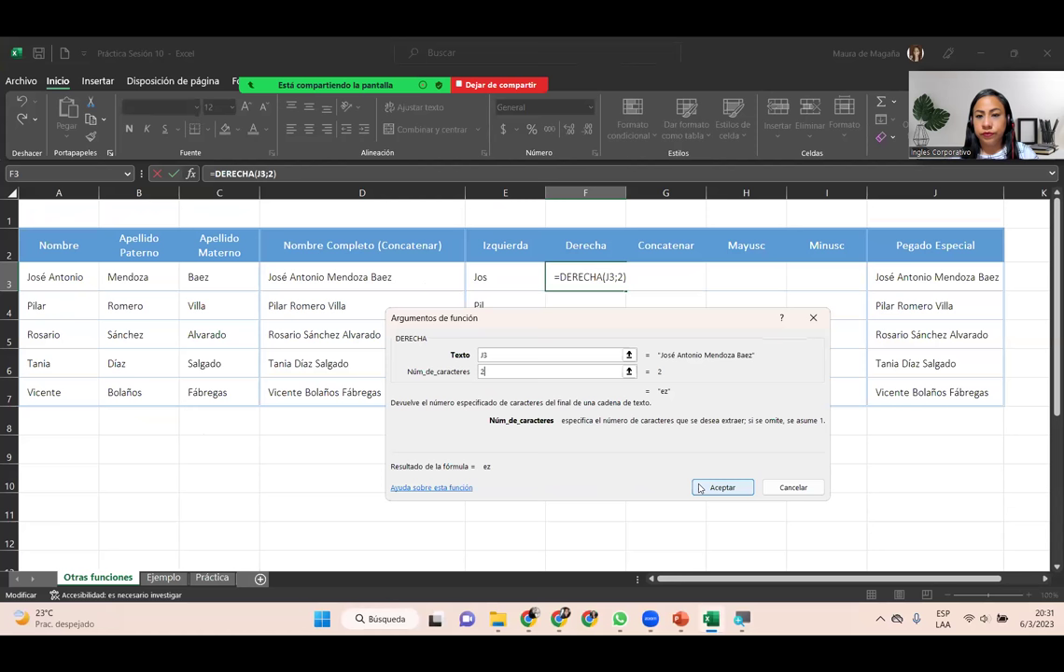
pyautogui.click(699, 487)
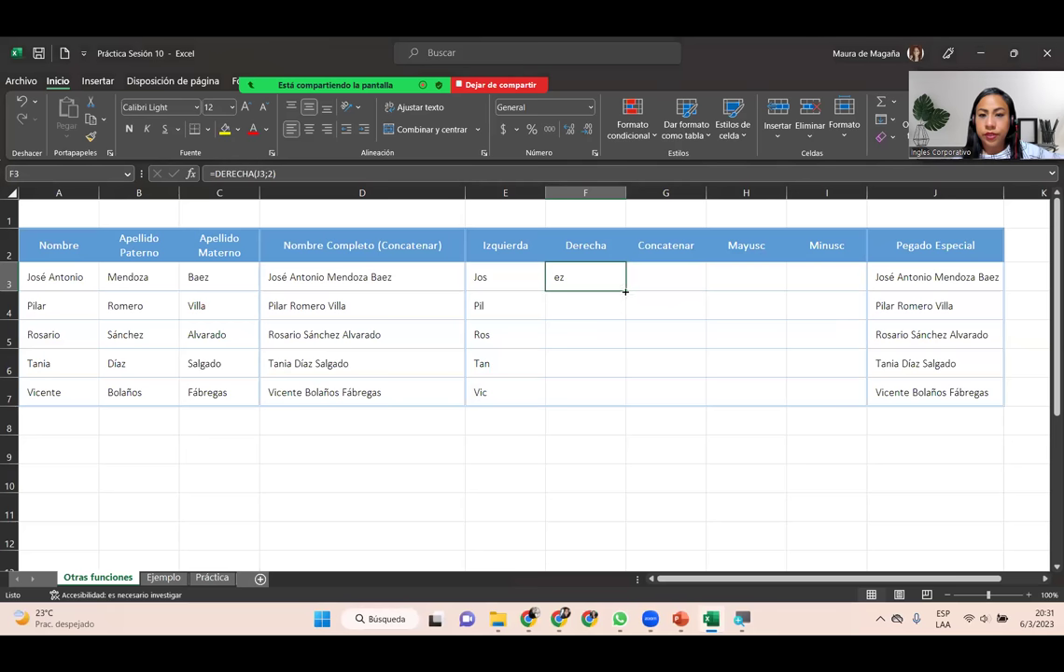
# - Fill F3's DERECHA formula down to F7 (la, do, do, as), then select G3 and zoom to 140%
pyautogui.moveTo(625, 291); pyautogui.dragTo(624, 404)
pyautogui.click(636, 415)
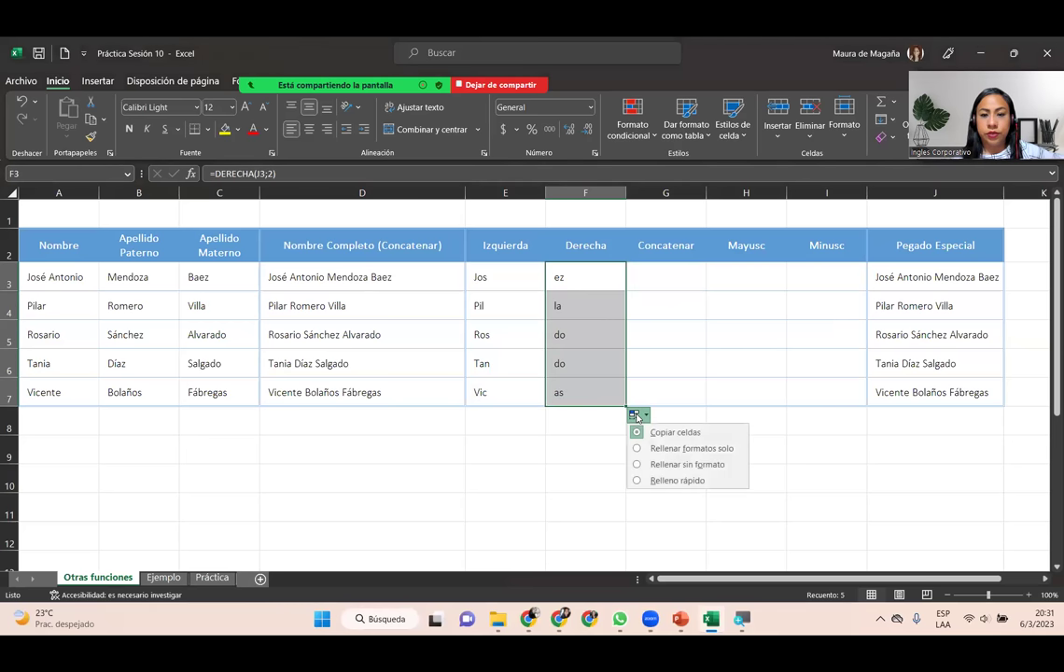
pyautogui.click(667, 466)
pyautogui.click(664, 272)
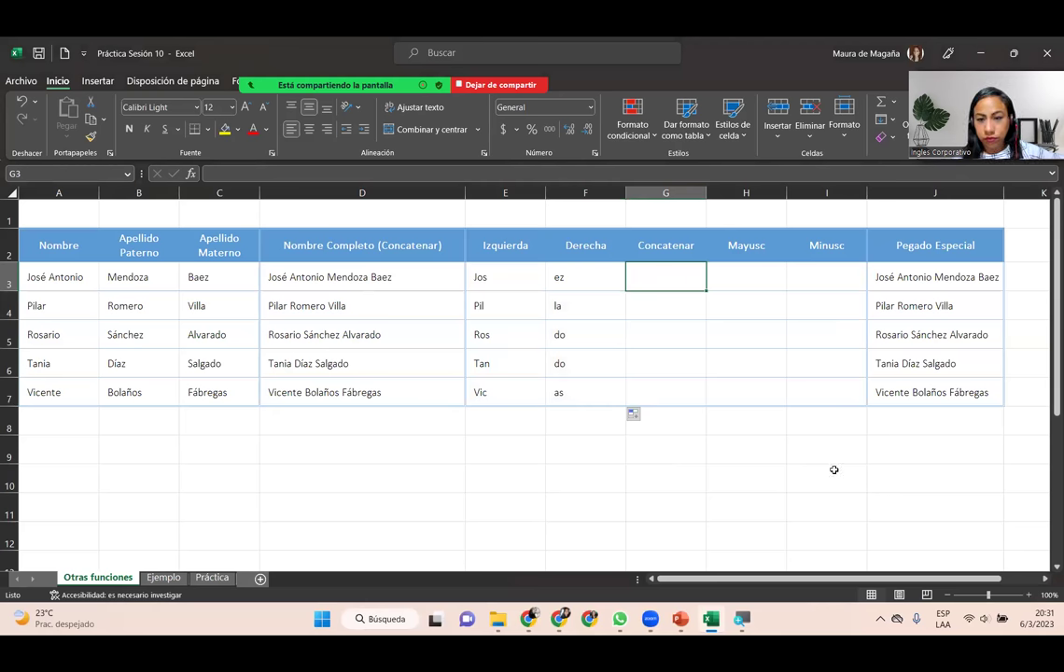
pyautogui.click(1029, 595)
pyautogui.click(1029, 596)
pyautogui.click(1029, 596)
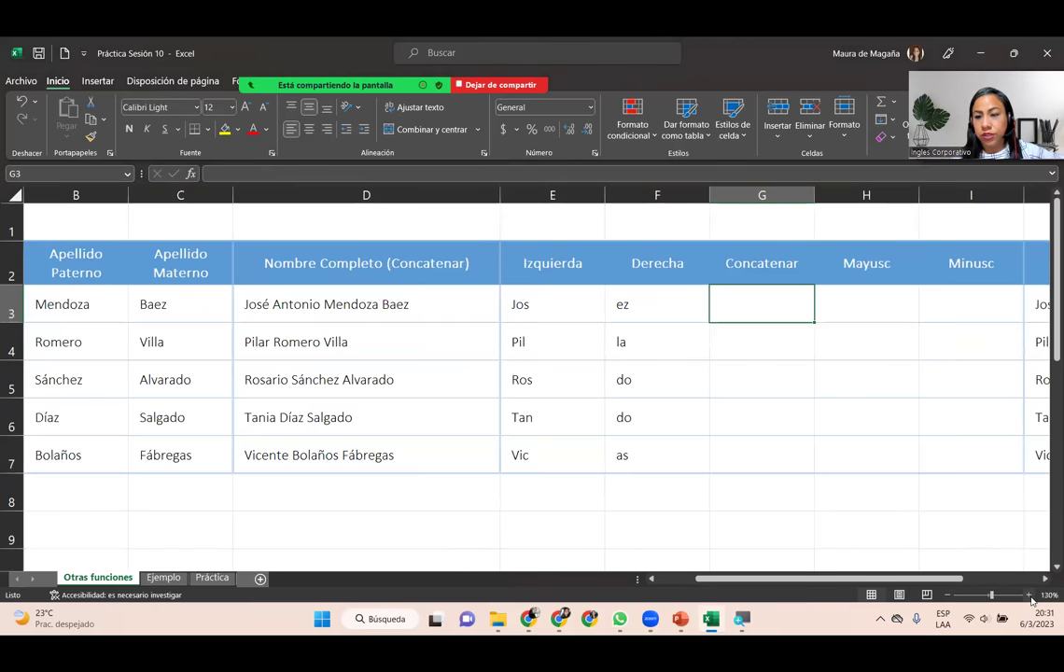
pyautogui.click(1029, 595)
# - Select column G, the Concatenar column, to work with its options
pyautogui.click(1044, 579)
pyautogui.click(1044, 578)
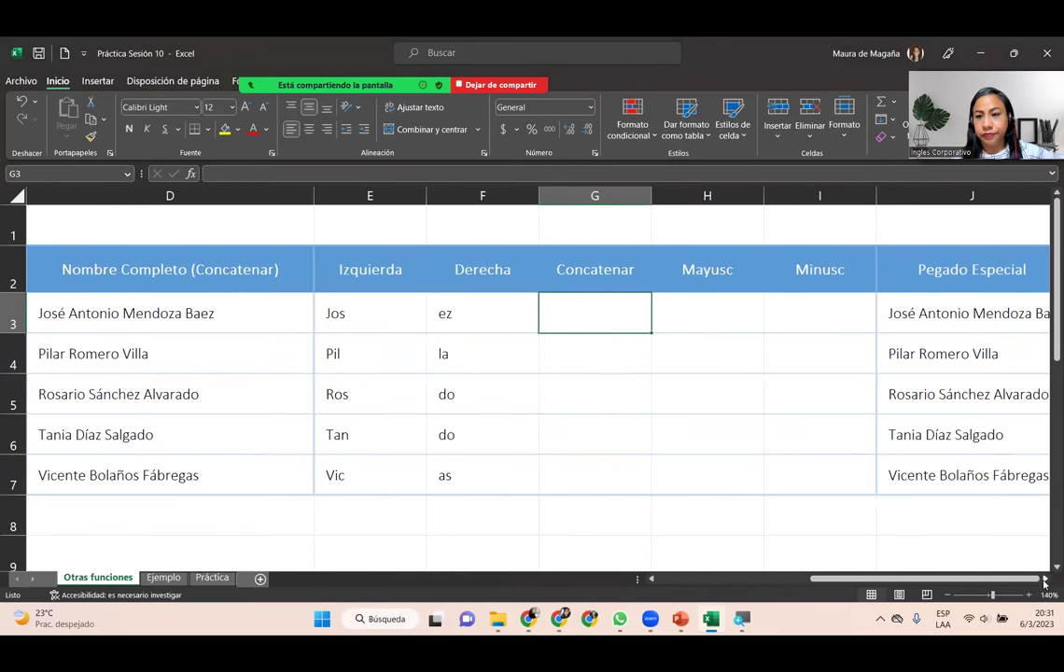
pyautogui.click(1044, 579)
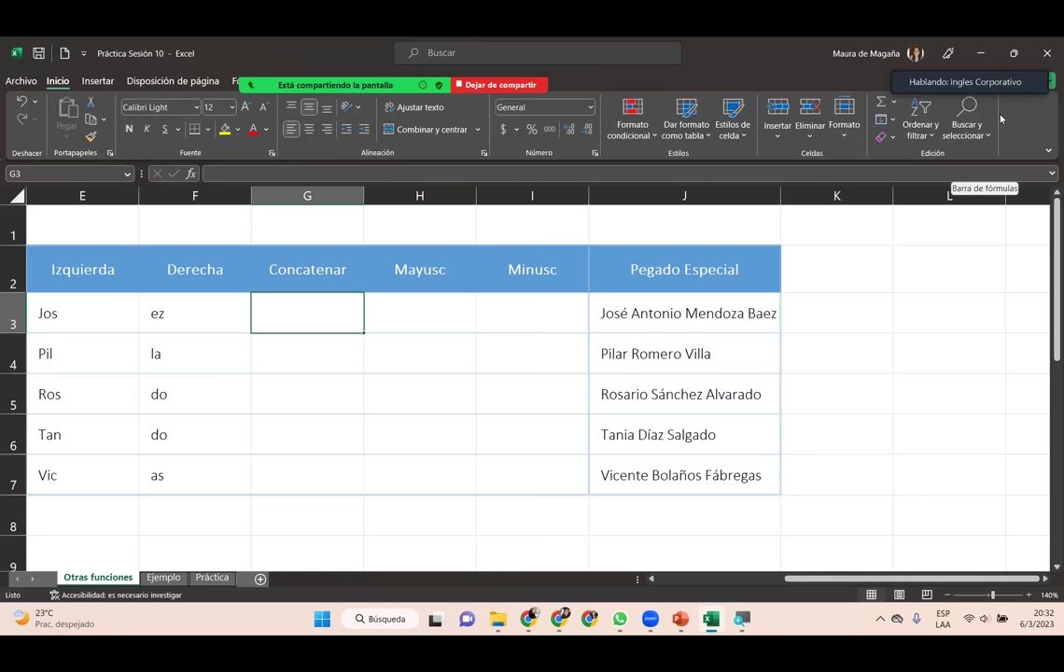
pyautogui.moveTo(972, 124)
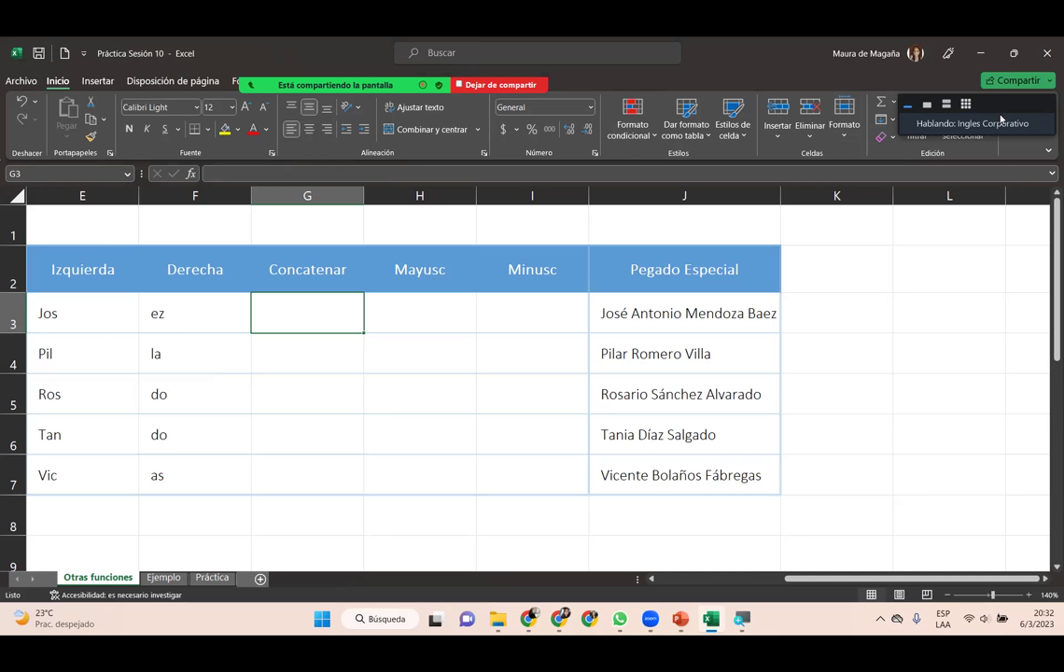
# - Insert a new column before Concatenar headed 'Extrae', and start a function in G3
pyautogui.rightClick(323, 193)
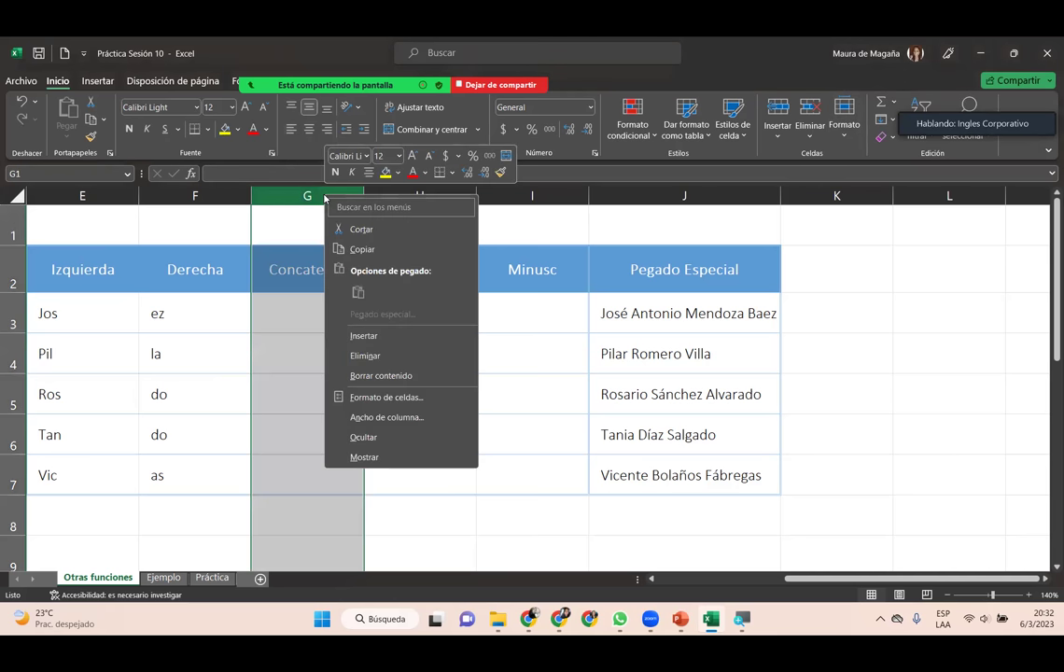
pyautogui.click(374, 335)
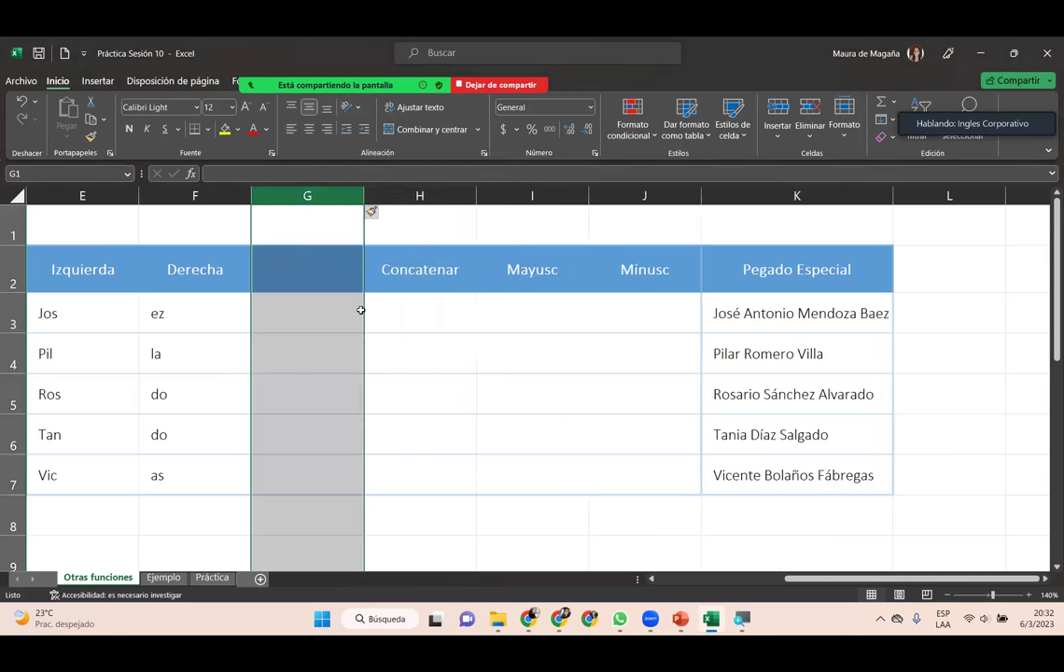
pyautogui.click(334, 273)
pyautogui.write('Extrae')
pyautogui.press('Return')
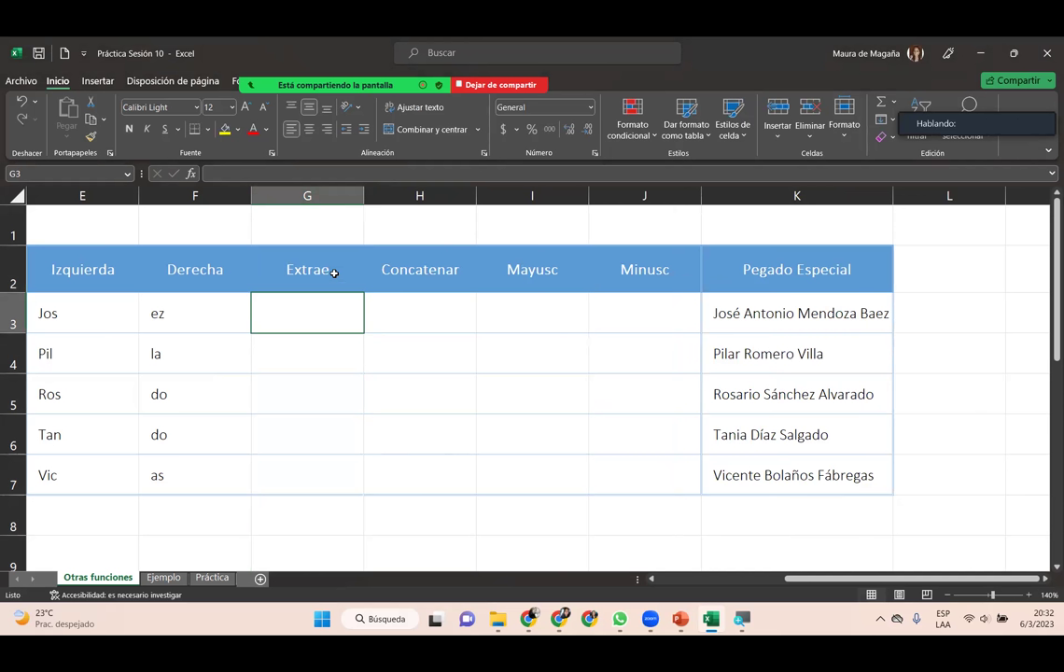
pyautogui.click(191, 174)
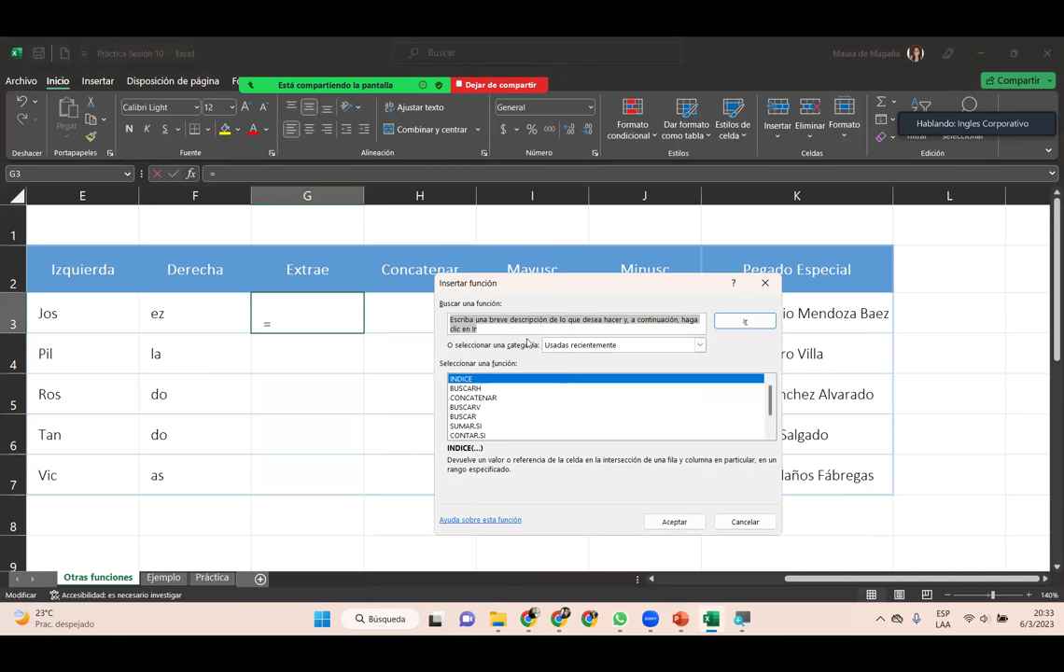
# - Build =EXTRAE(K3;6;3) in G3 to pull 3 characters from position 6, giving 'Ant'
pyautogui.write('extrae')
pyautogui.press('Return')
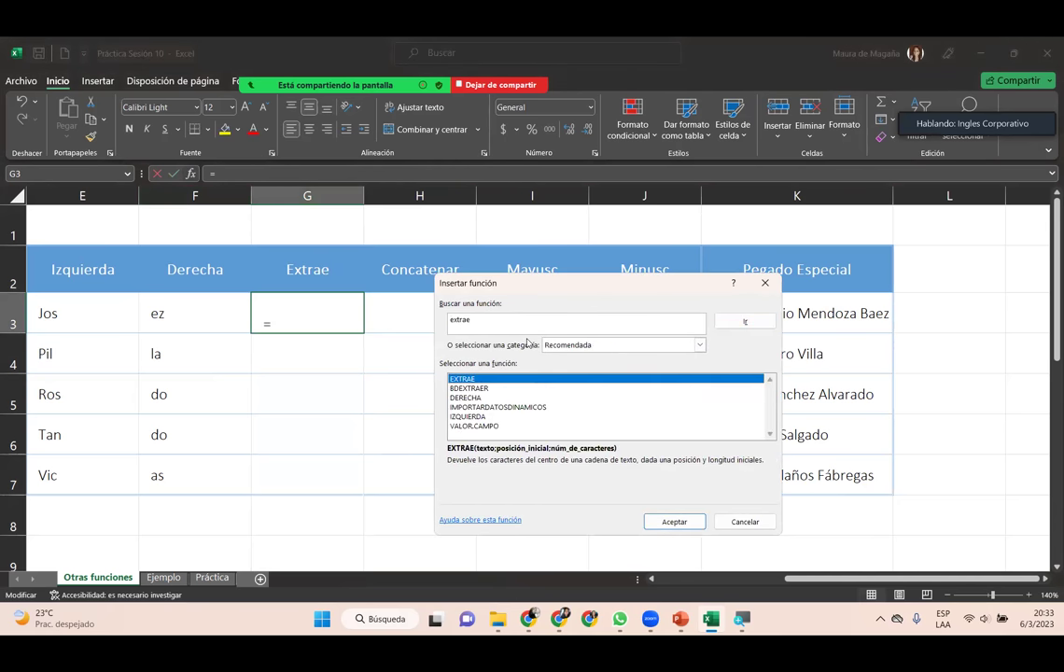
pyautogui.click(661, 522)
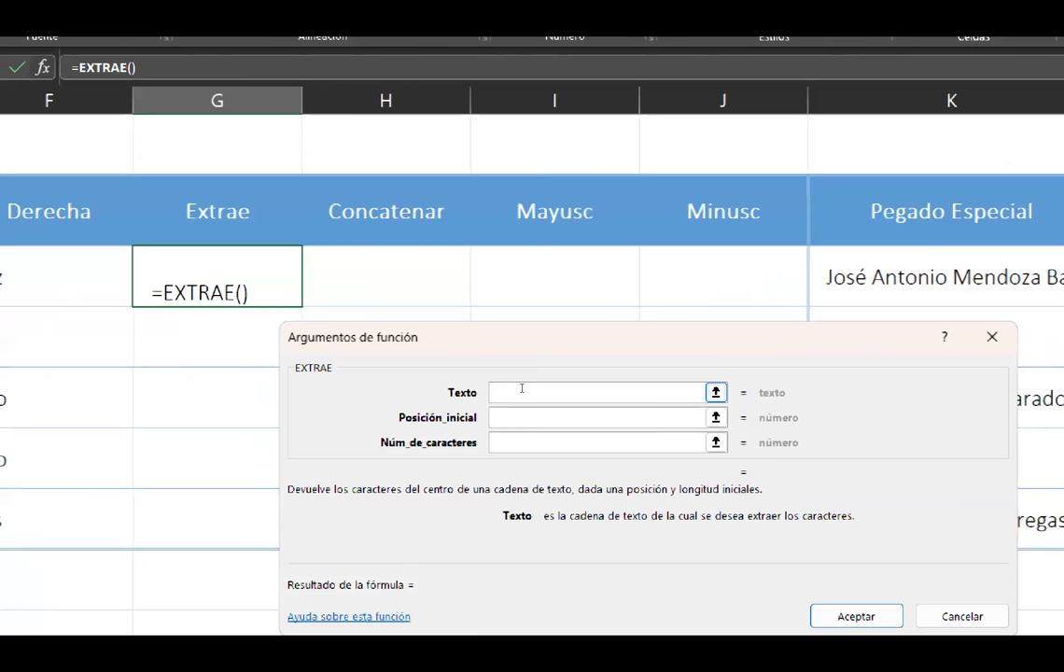
pyautogui.write('K3')
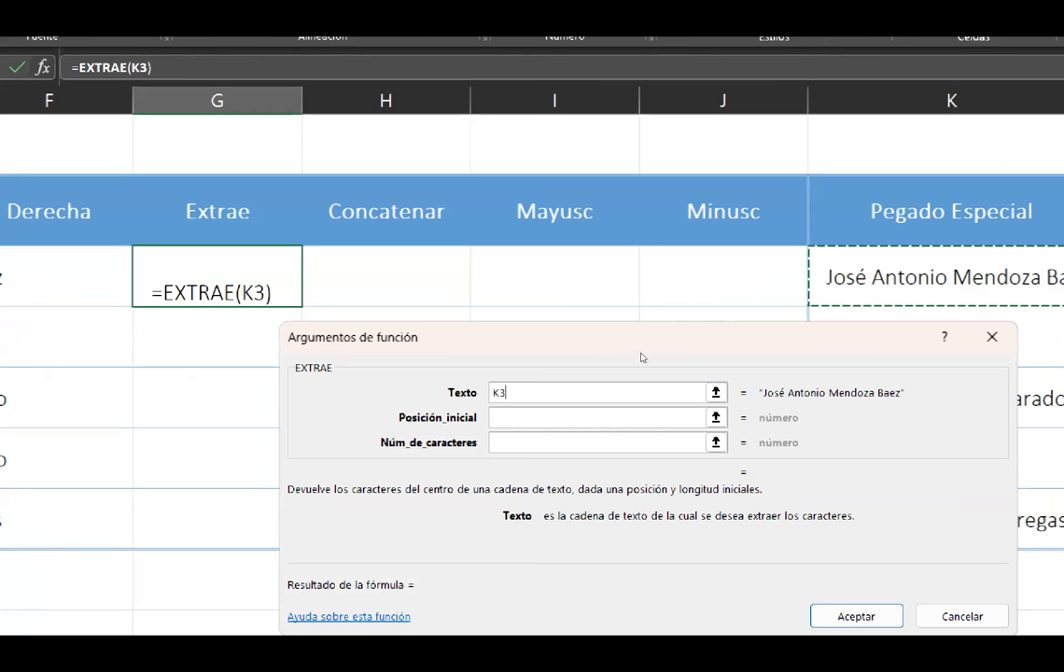
pyautogui.click(496, 412)
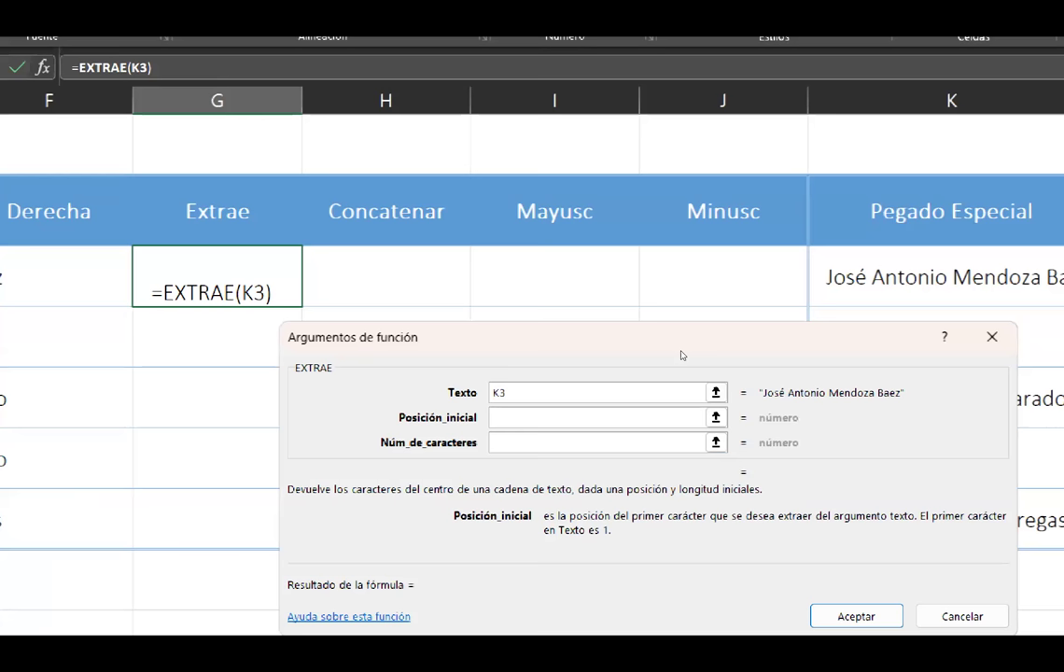
pyautogui.moveTo(563, 321); pyautogui.dragTo(357, 273)
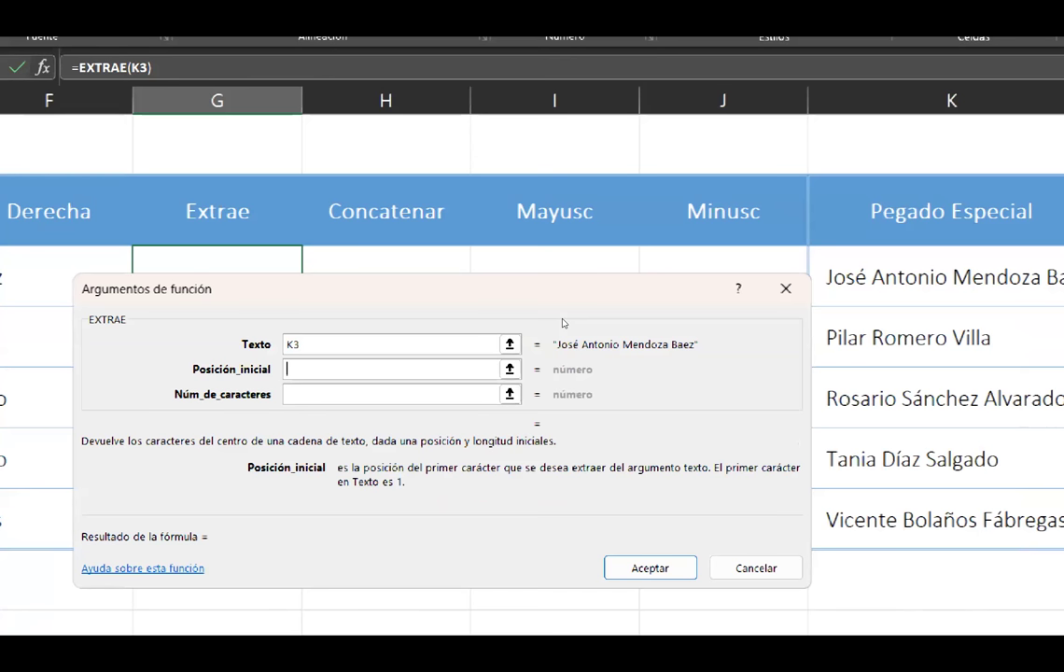
pyautogui.write('6')
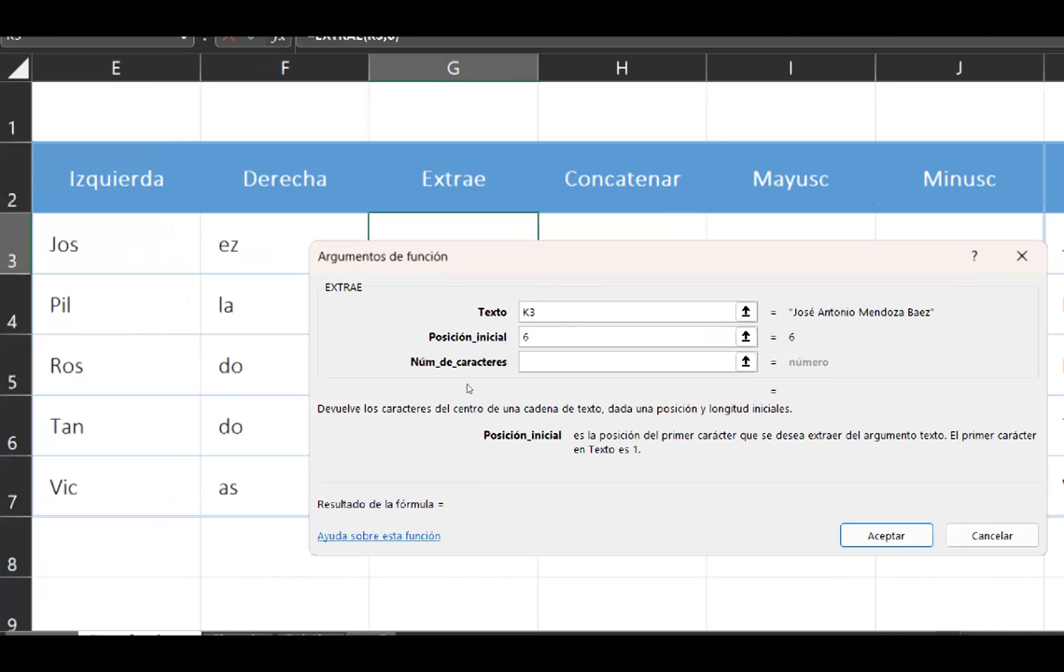
pyautogui.press('Tab')
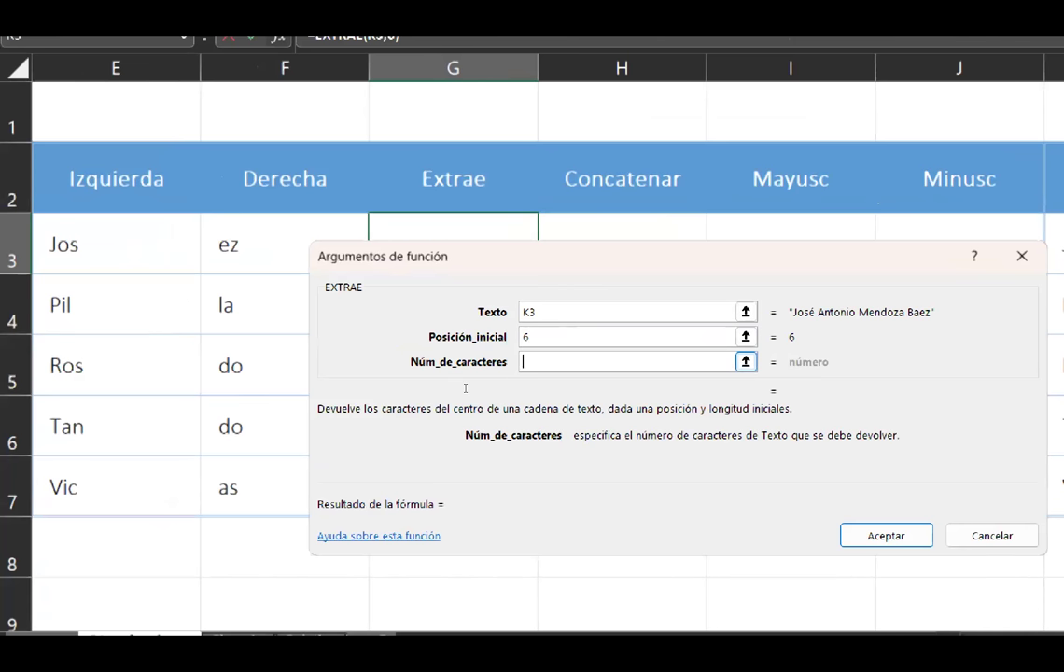
pyautogui.write('3')
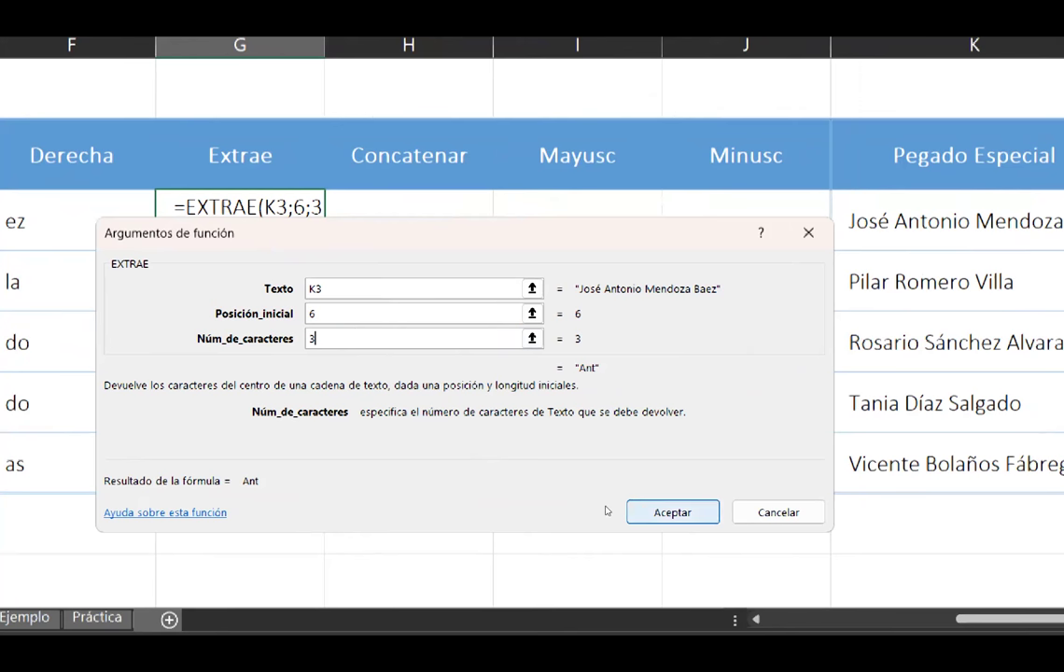
pyautogui.press('Return')
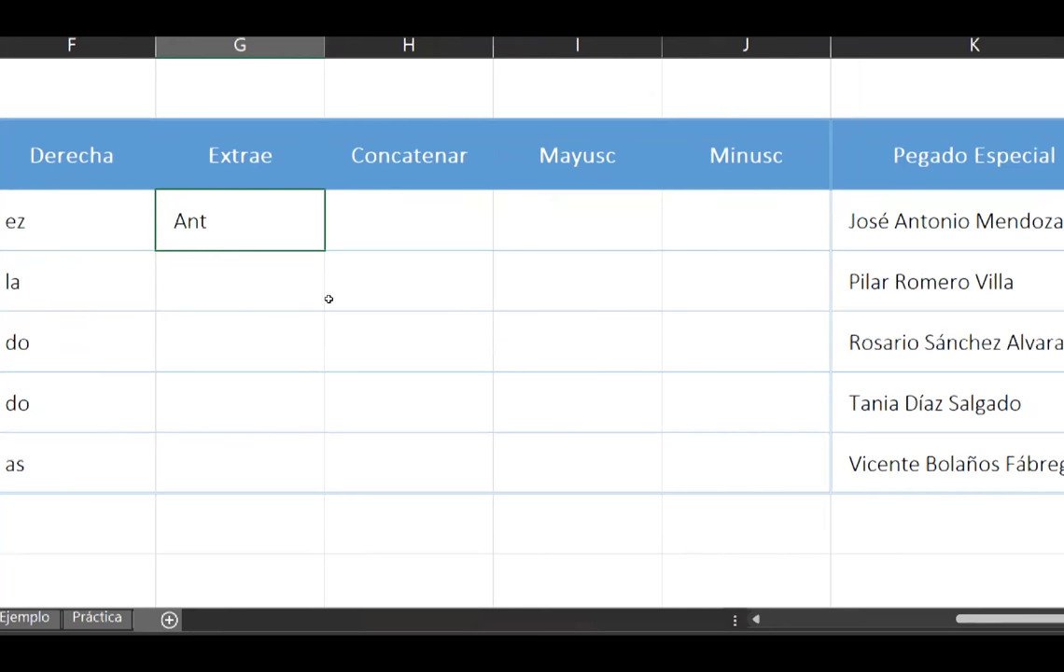
# - Check in K3's text that 'Ant' starts at position 6, then review G3's EXTRAE formula
pyautogui.hotkey('ctrl', 'Right')
pyautogui.doubleClick(741, 317)
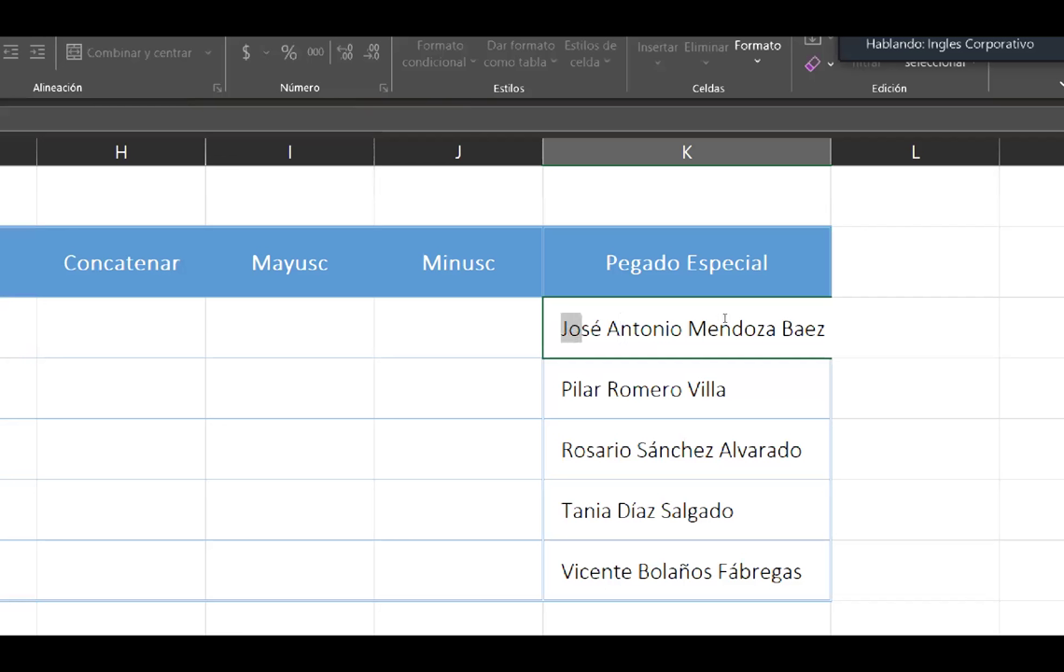
pyautogui.hotkey('shift', 'Right')
pyautogui.hotkey('shift', 'Right')
pyautogui.hotkey('shift', 'Right')
pyautogui.hotkey('shift', 'Right')
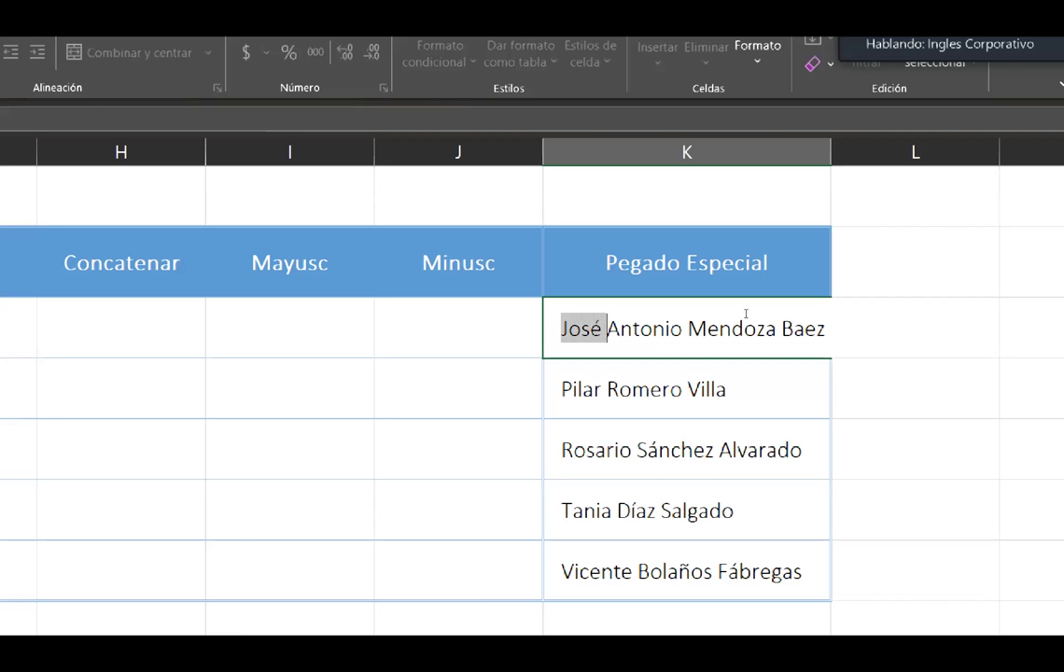
pyautogui.hotkey('shift', 'Right')
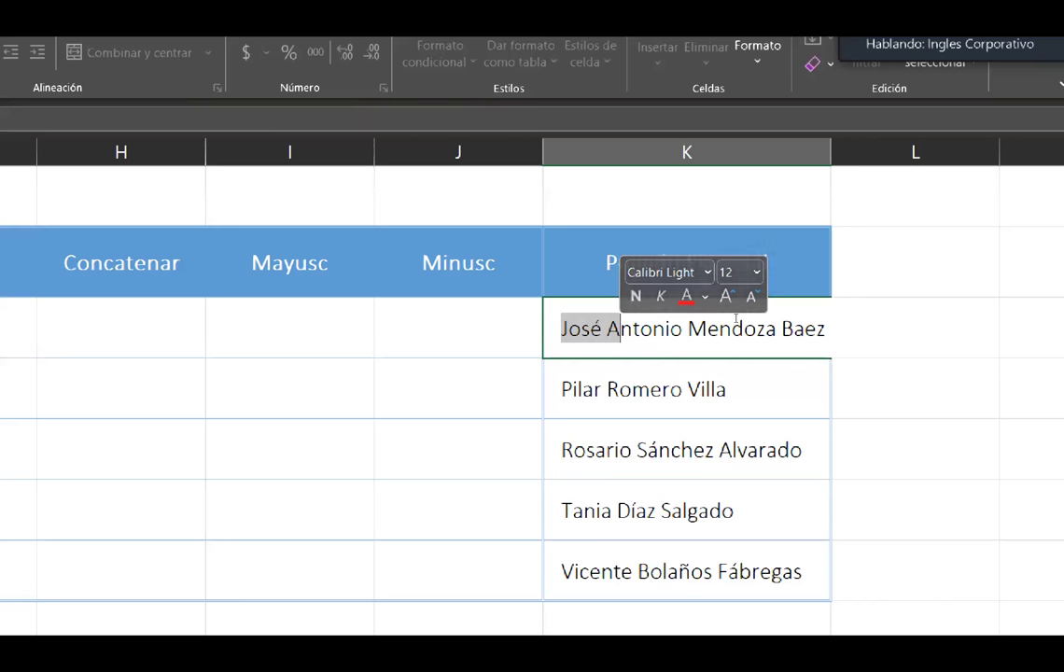
pyautogui.press('Left')
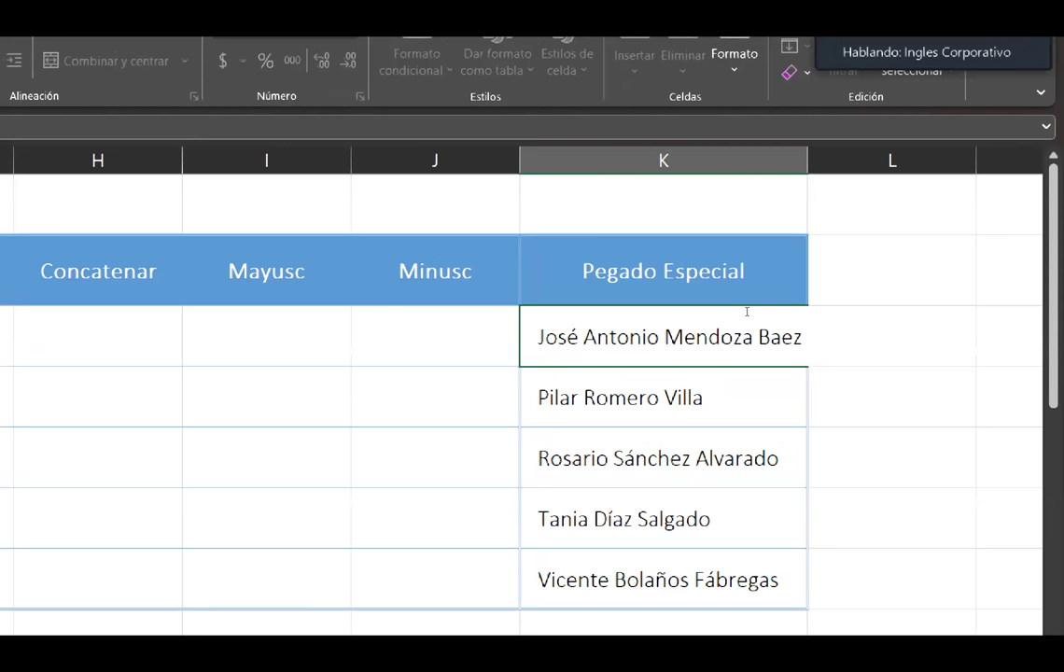
pyautogui.hotkey('shift', 'Right')
pyautogui.hotkey('shift', 'Right')
pyautogui.hotkey('shift', 'Right')
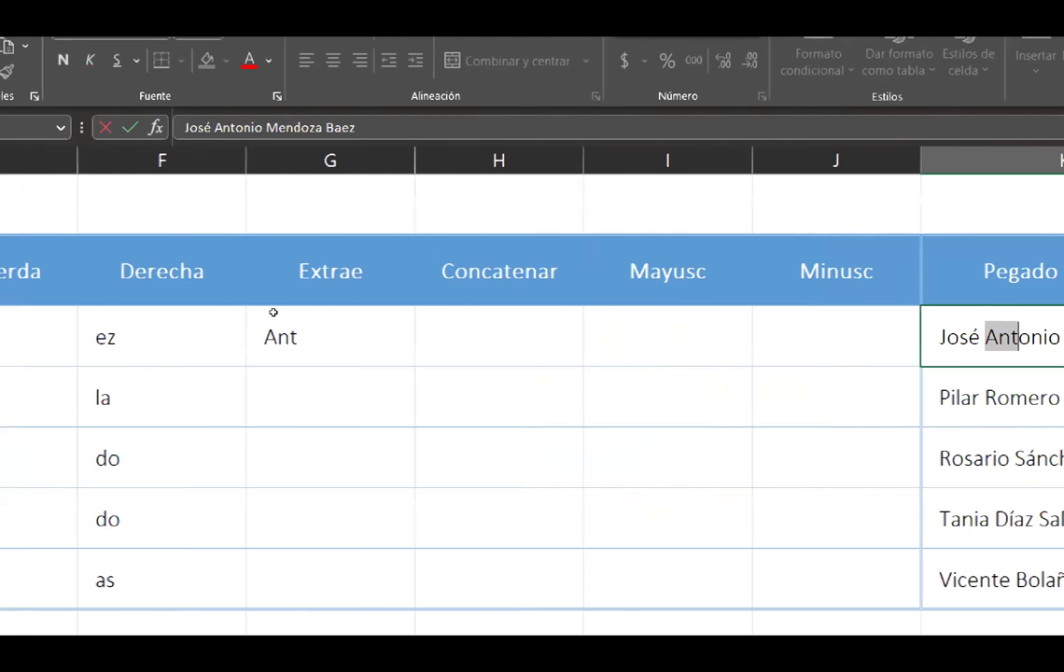
pyautogui.click(310, 319)
pyautogui.doubleClick(311, 319)
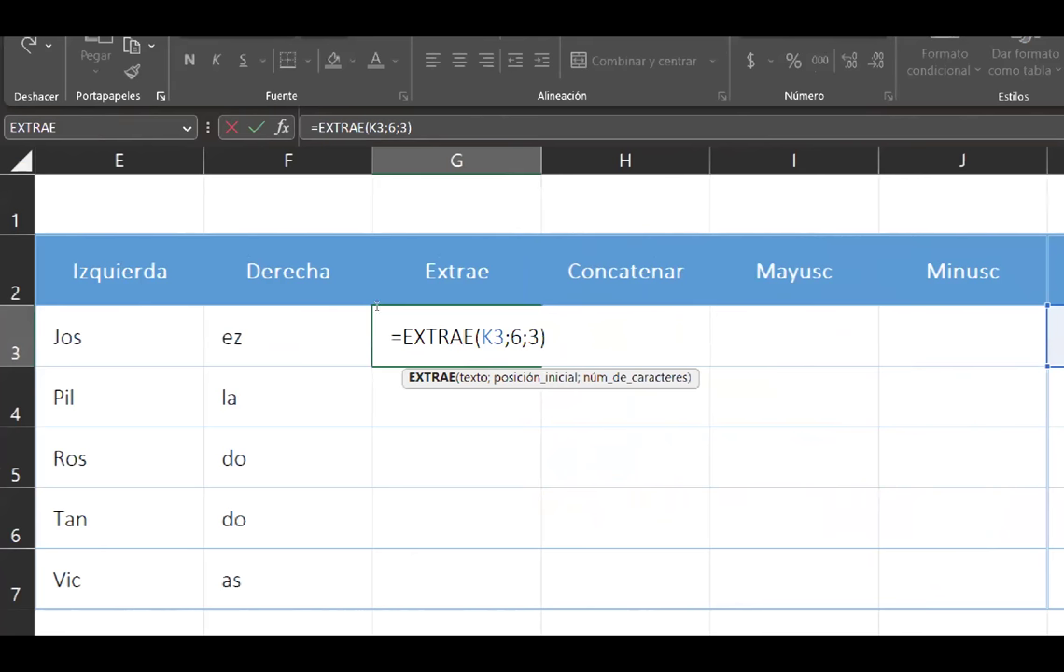
pyautogui.press('Return')
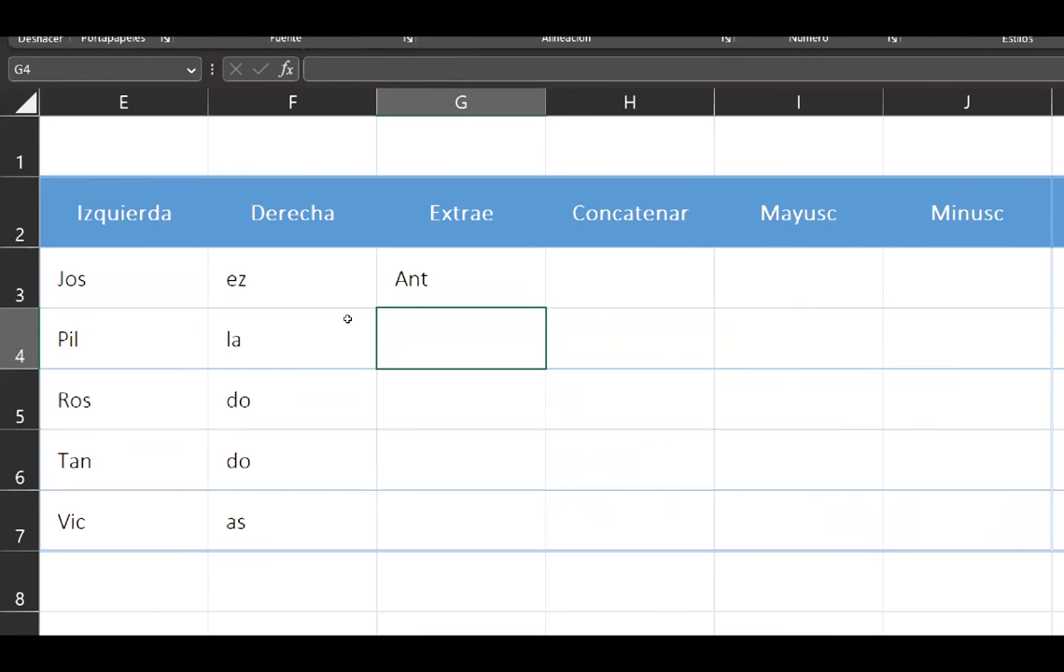
pyautogui.press('Up')
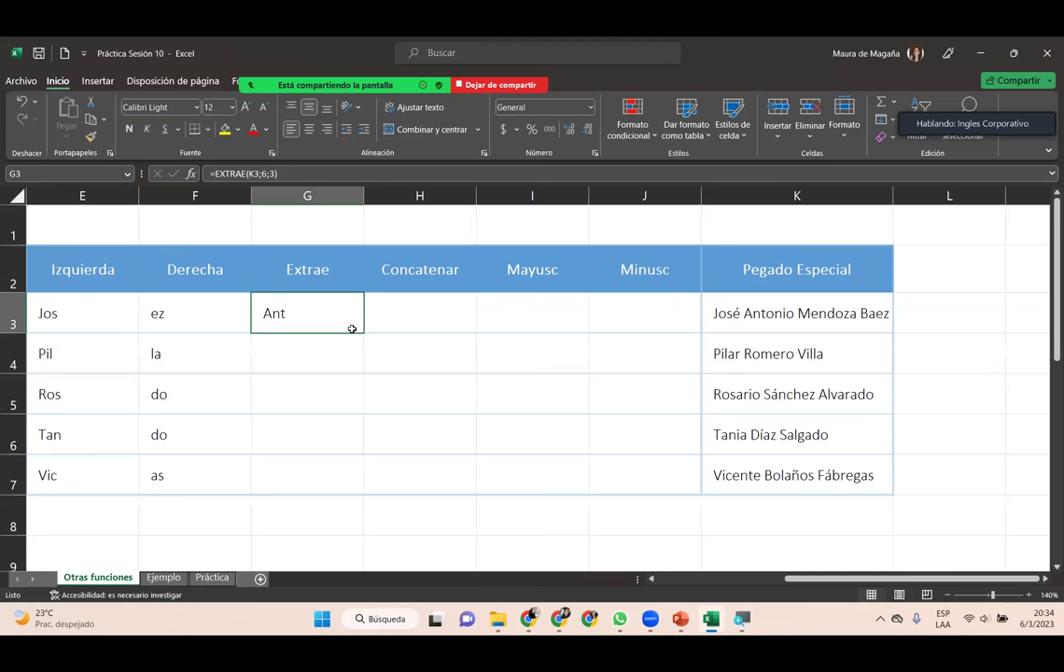
# - Fill the EXTRAE formula from G3 down to G7 without copying formatting
pyautogui.doubleClick(364, 334)
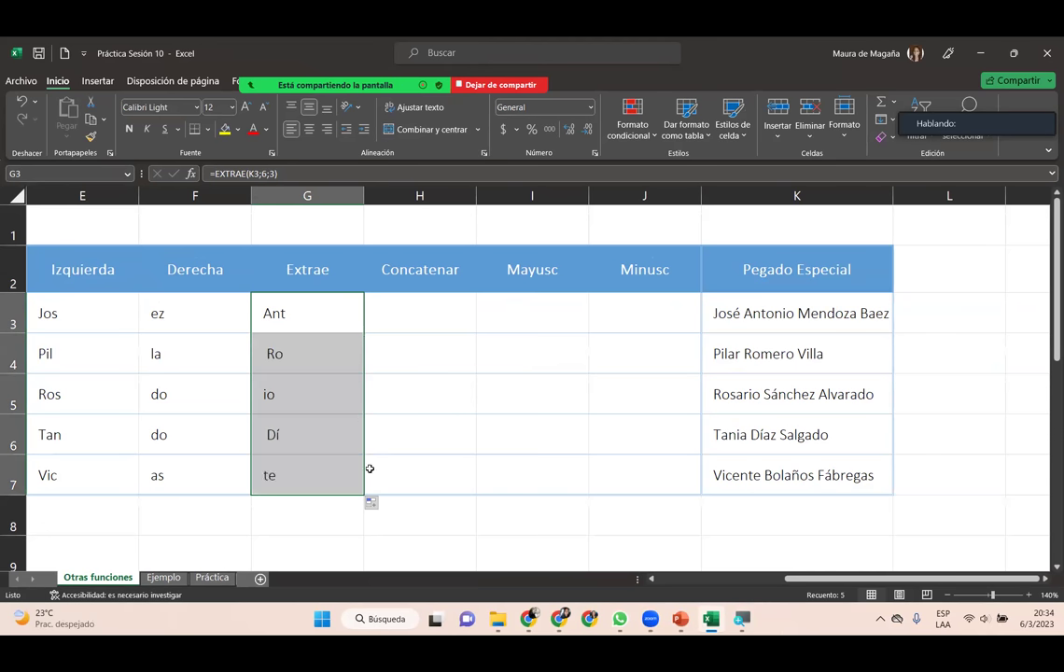
pyautogui.click(376, 504)
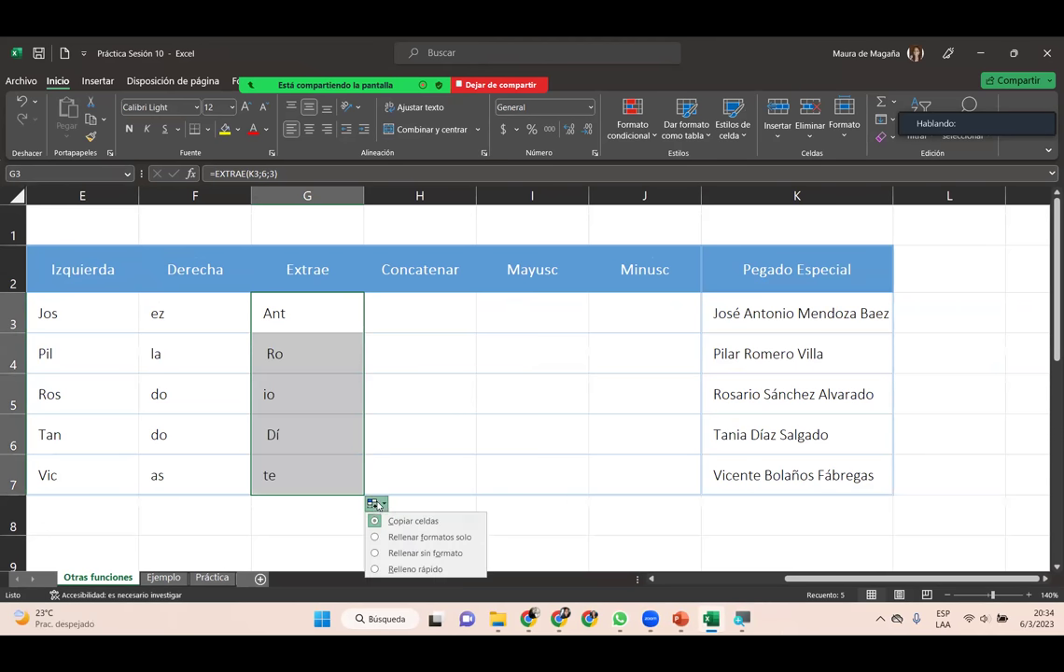
pyautogui.click(432, 556)
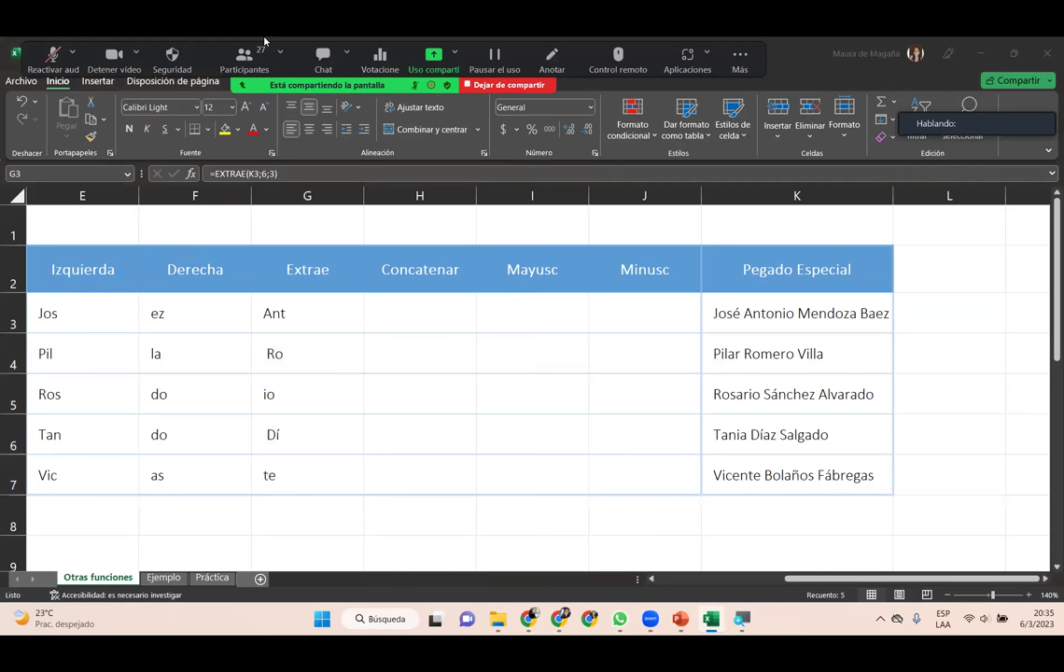
pyautogui.hotkey('alt', 'v')
pyautogui.hotkey('alt', 'v')
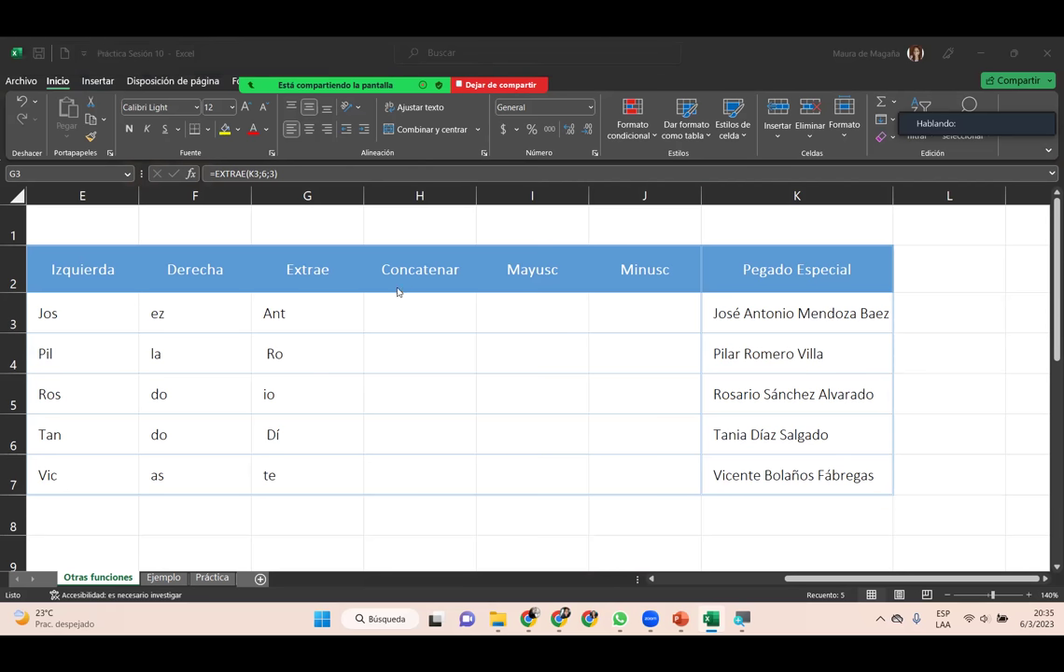
pyautogui.click(358, 308)
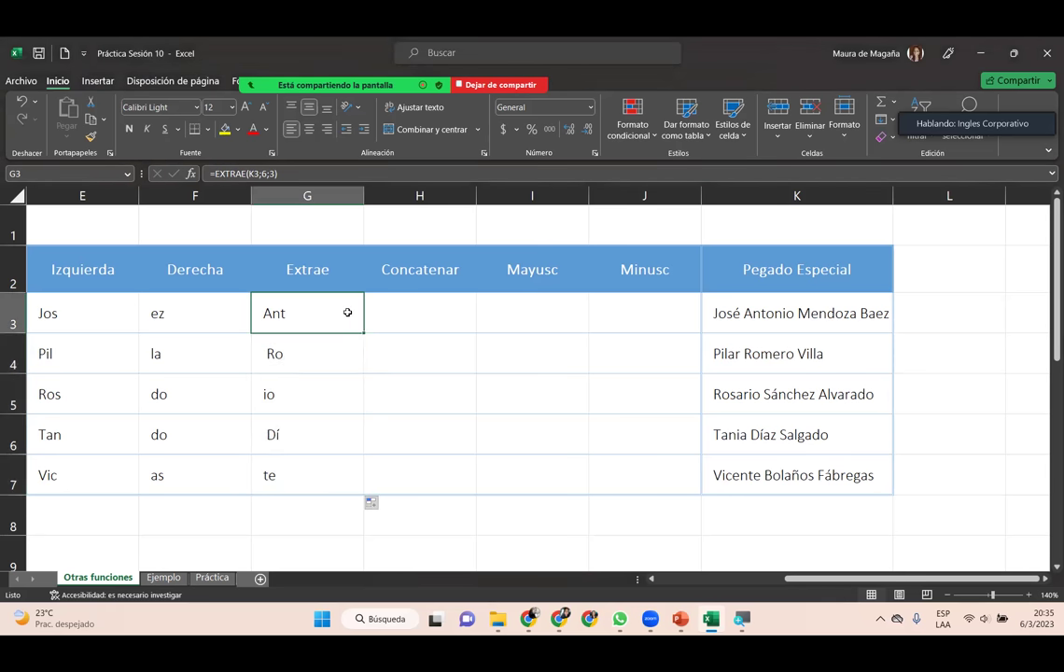
pyautogui.doubleClick(280, 432)
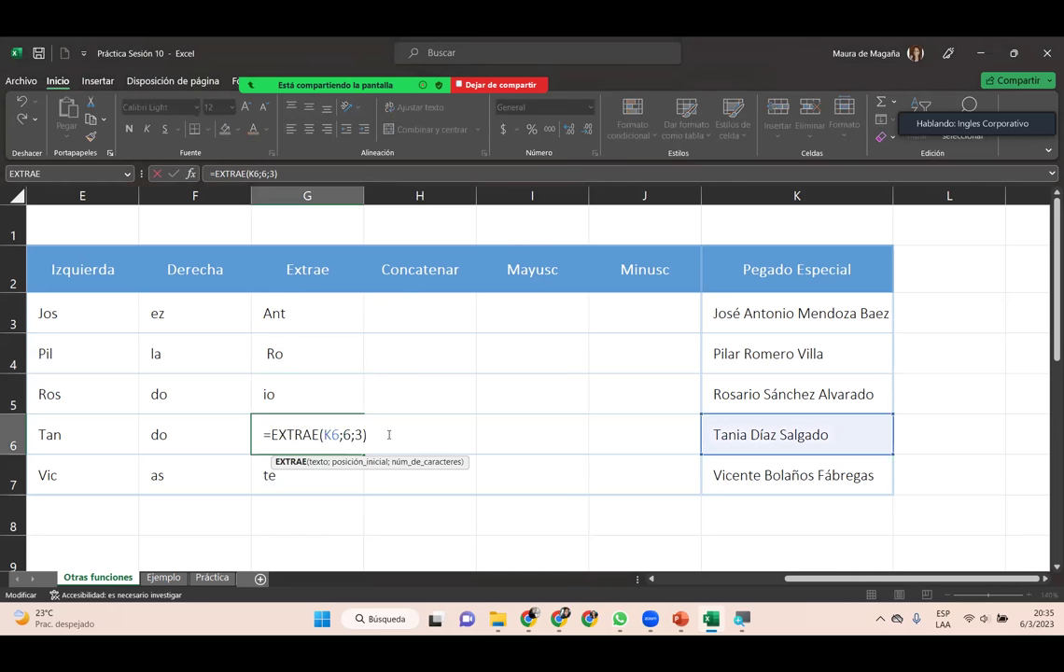
pyautogui.press('Return')
pyautogui.press('Up')
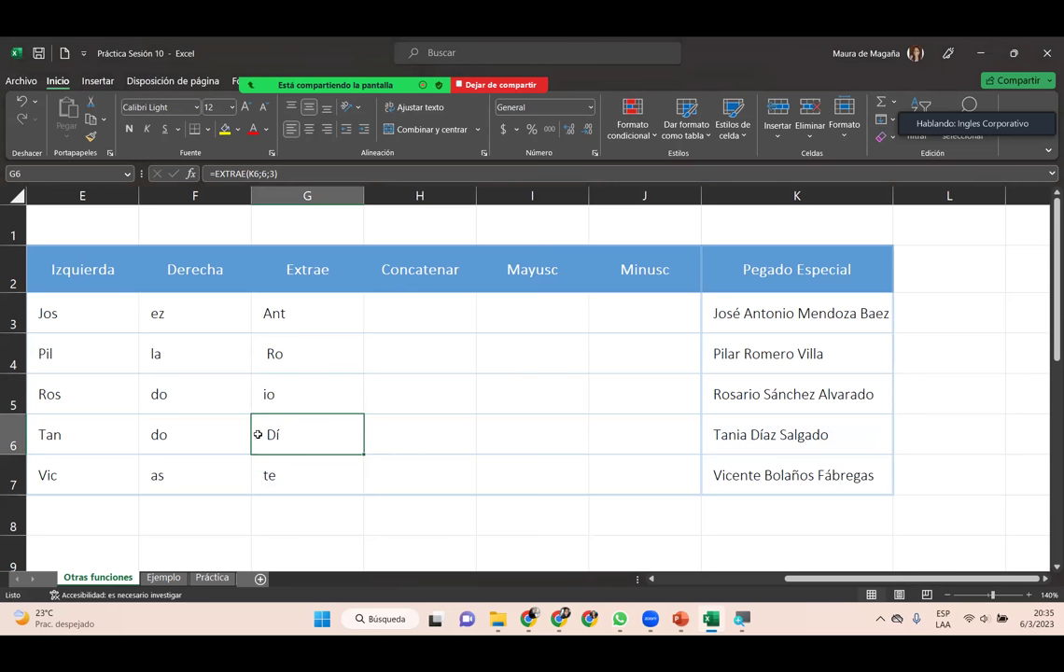
pyautogui.doubleClick(751, 435)
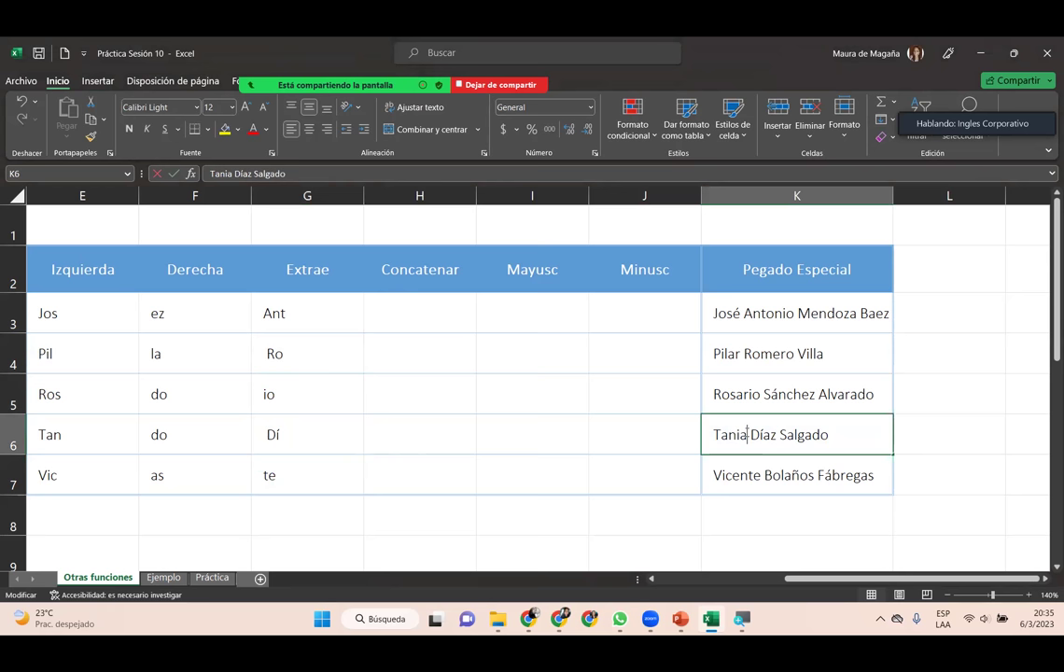
pyautogui.press('Left')
pyautogui.press('Left')
pyautogui.press('Left')
pyautogui.press('Left')
pyautogui.press('Right')
pyautogui.press('Right')
pyautogui.press('Right')
pyautogui.press('Right')
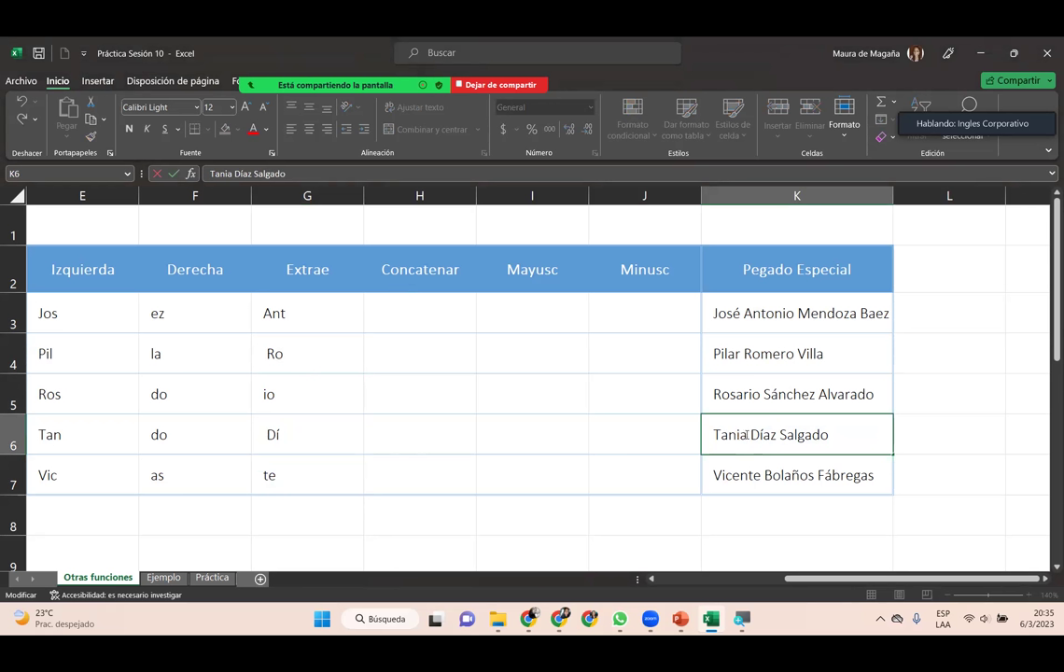
pyautogui.hotkey('shift', 'Right')
pyautogui.click(776, 477)
pyautogui.click(338, 401)
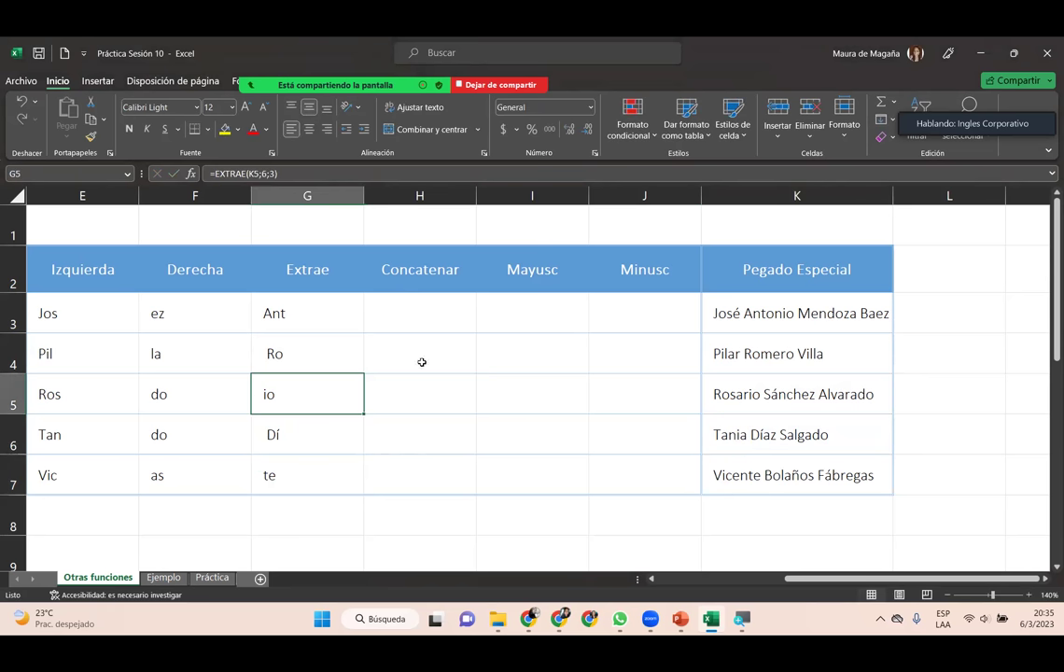
pyautogui.doubleClick(758, 392)
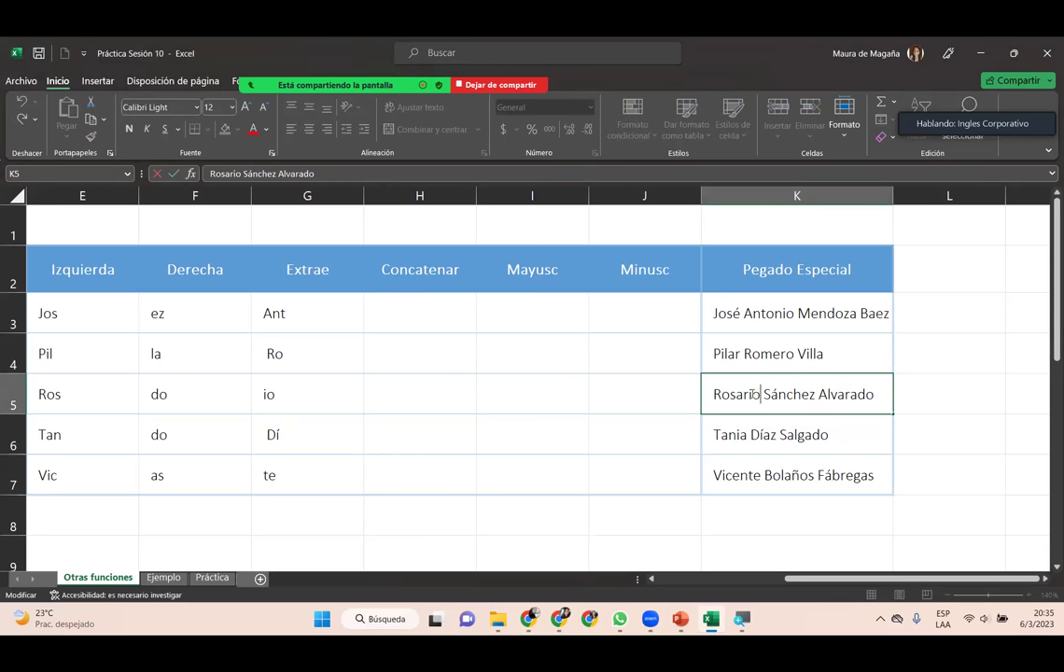
pyautogui.moveTo(749, 394); pyautogui.dragTo(762, 394)
pyautogui.press('Return')
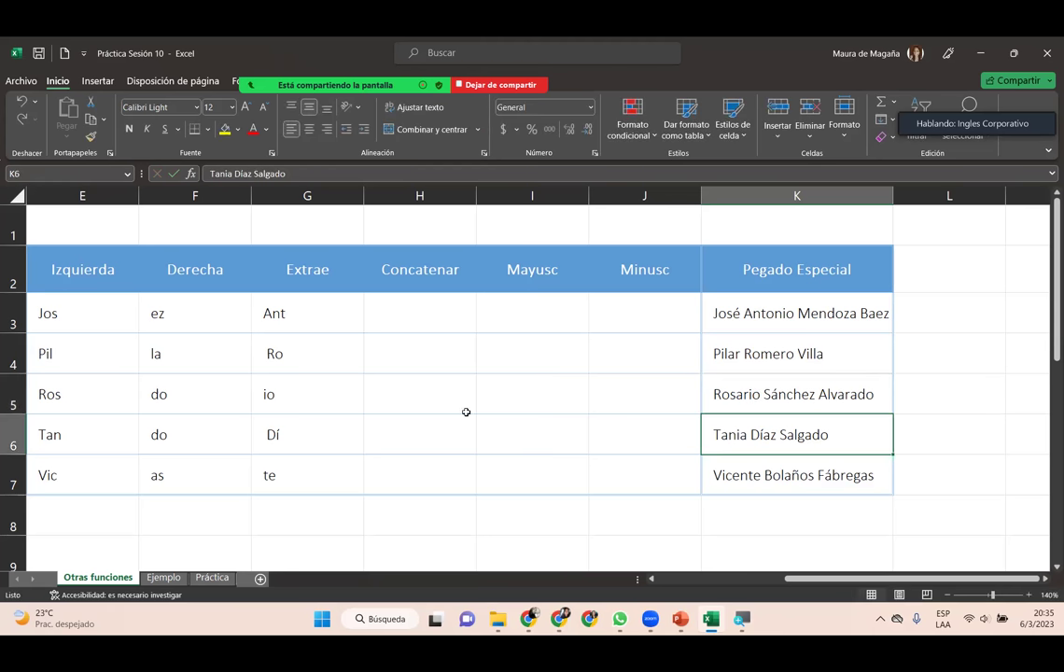
pyautogui.click(318, 393)
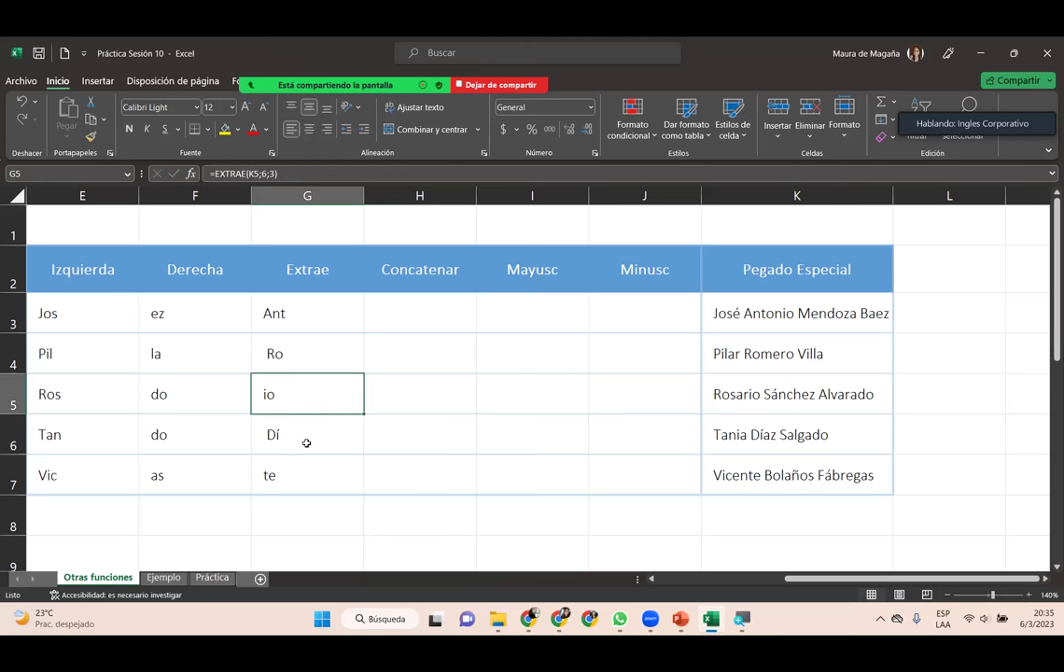
pyautogui.click(320, 304)
pyautogui.click(105, 307)
pyautogui.click(154, 308)
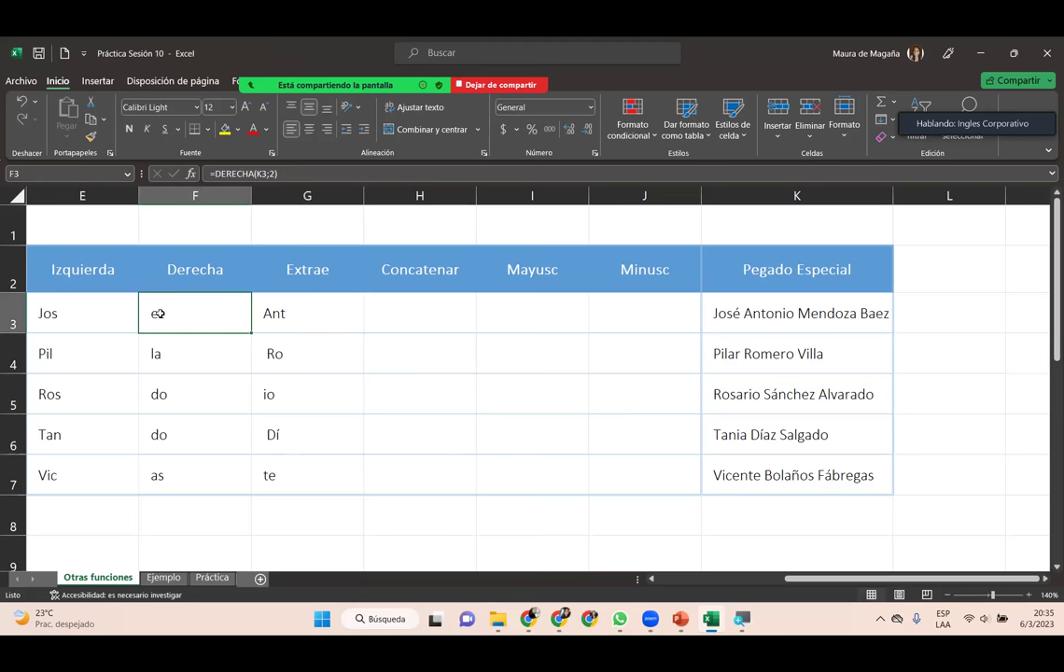
pyautogui.click(297, 316)
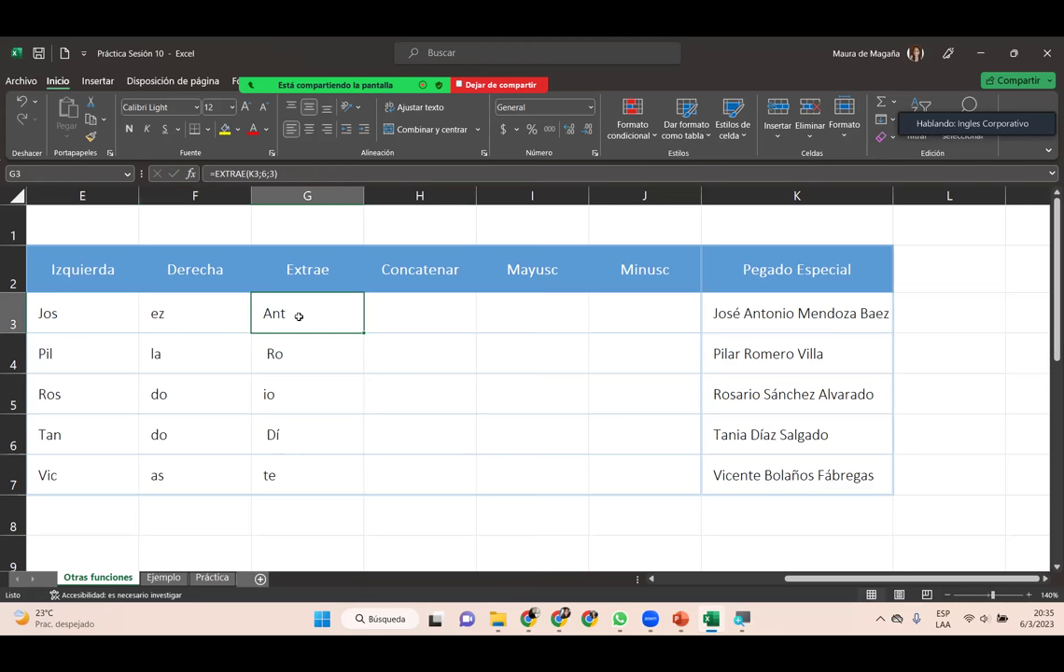
pyautogui.click(420, 311)
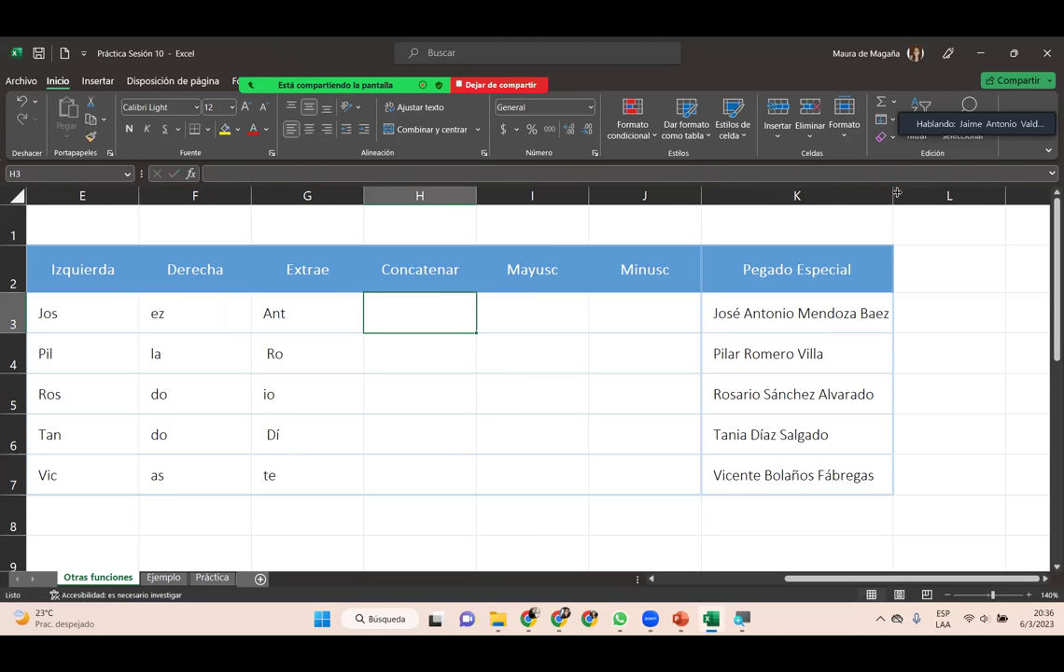
# - Widen column K slightly and write =CONCATENAR(E3;F3;G3) in H3
pyautogui.moveTo(896, 193); pyautogui.dragTo(902, 192)
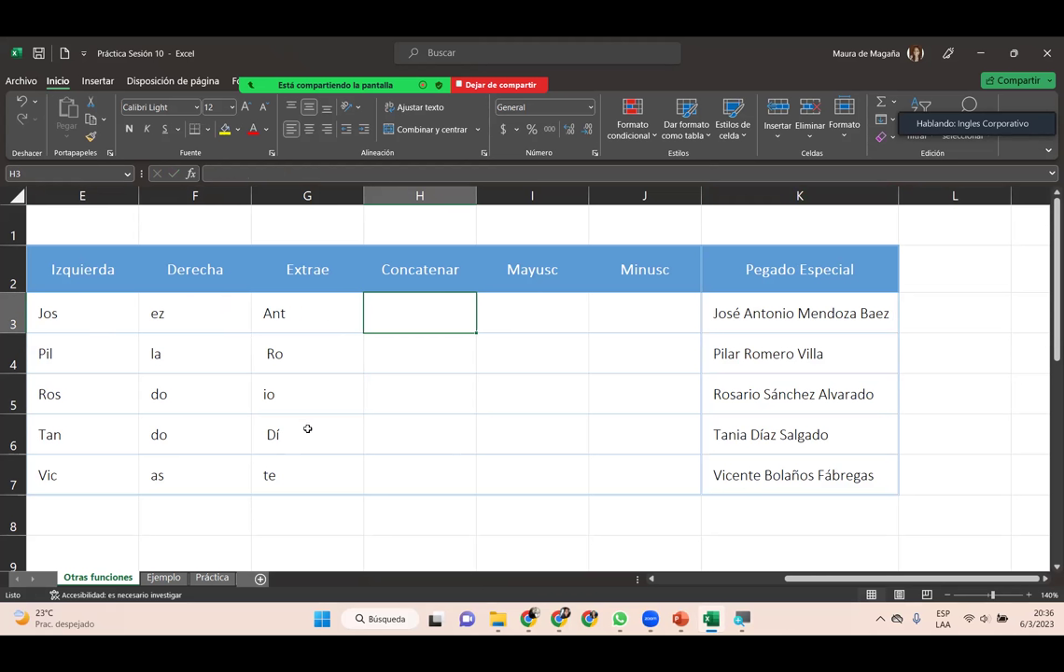
pyautogui.write('=')
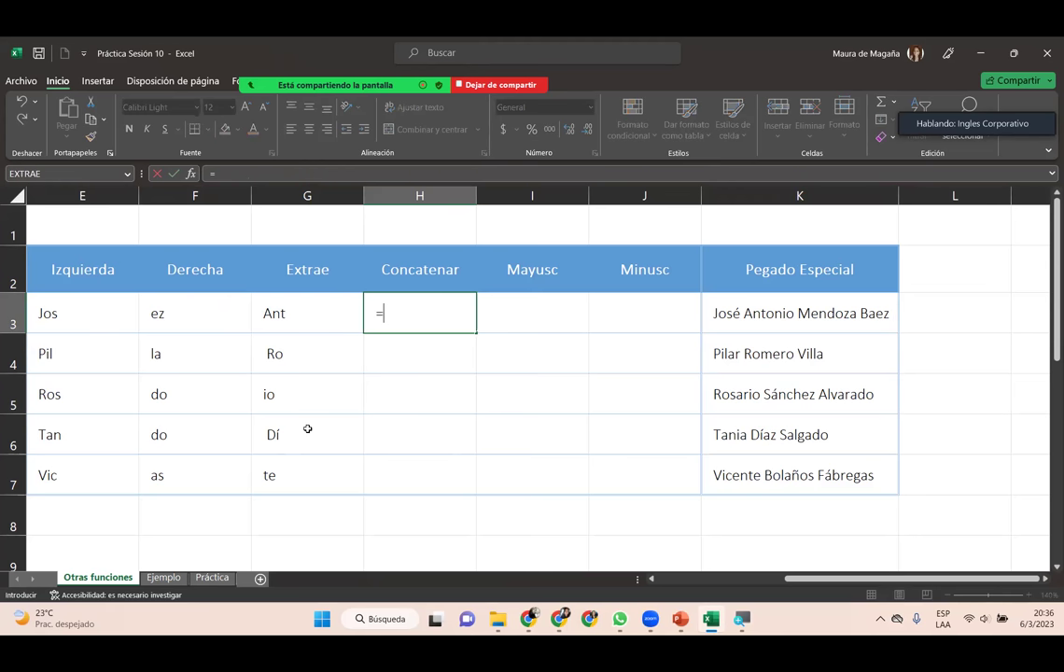
pyautogui.write('concate')
pyautogui.press('Tab')
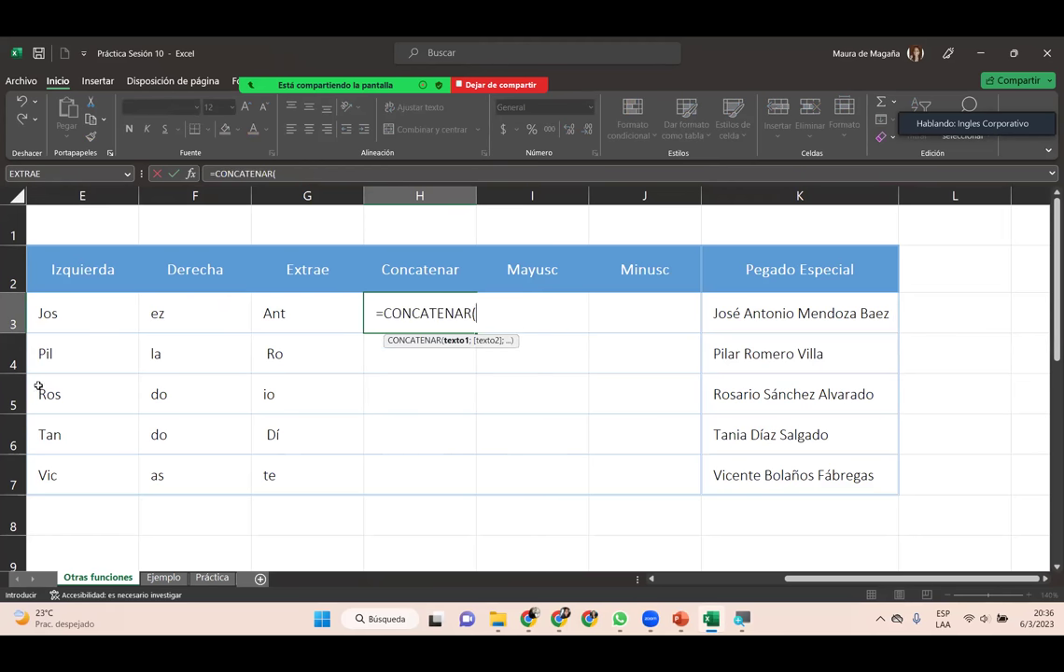
pyautogui.click(93, 309)
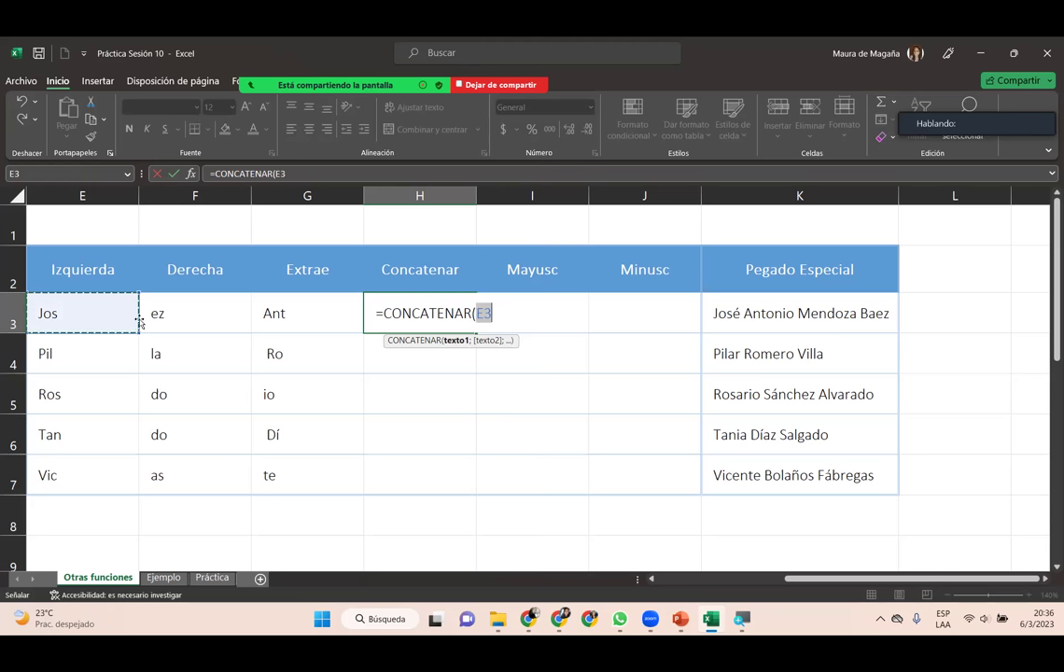
pyautogui.write(';')
pyautogui.click(186, 331)
pyautogui.write(';')
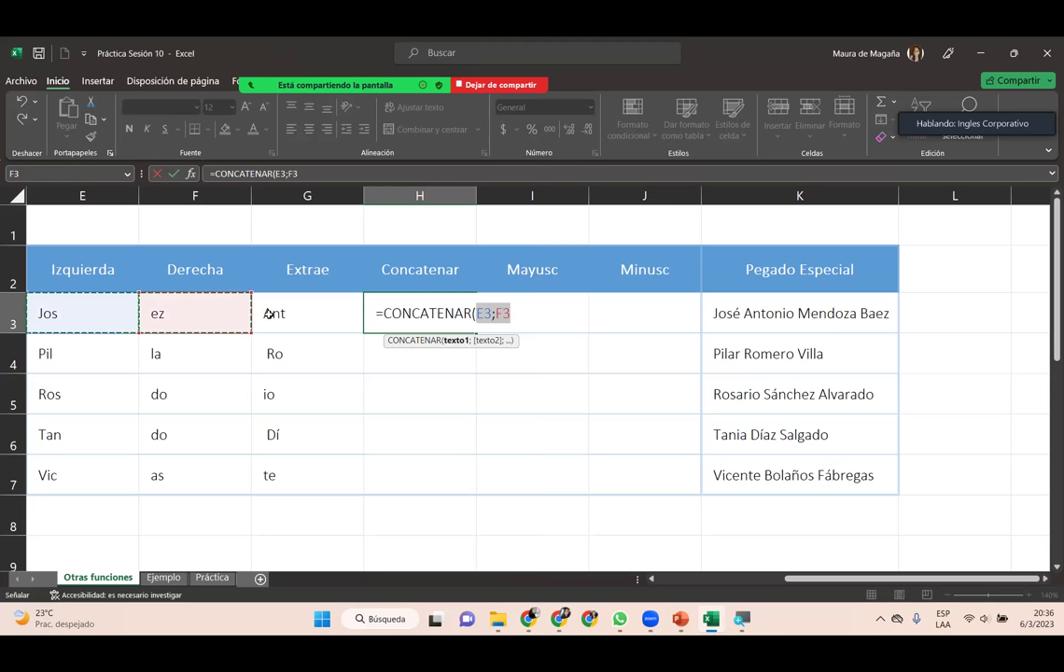
pyautogui.click(269, 314)
pyautogui.write(')')
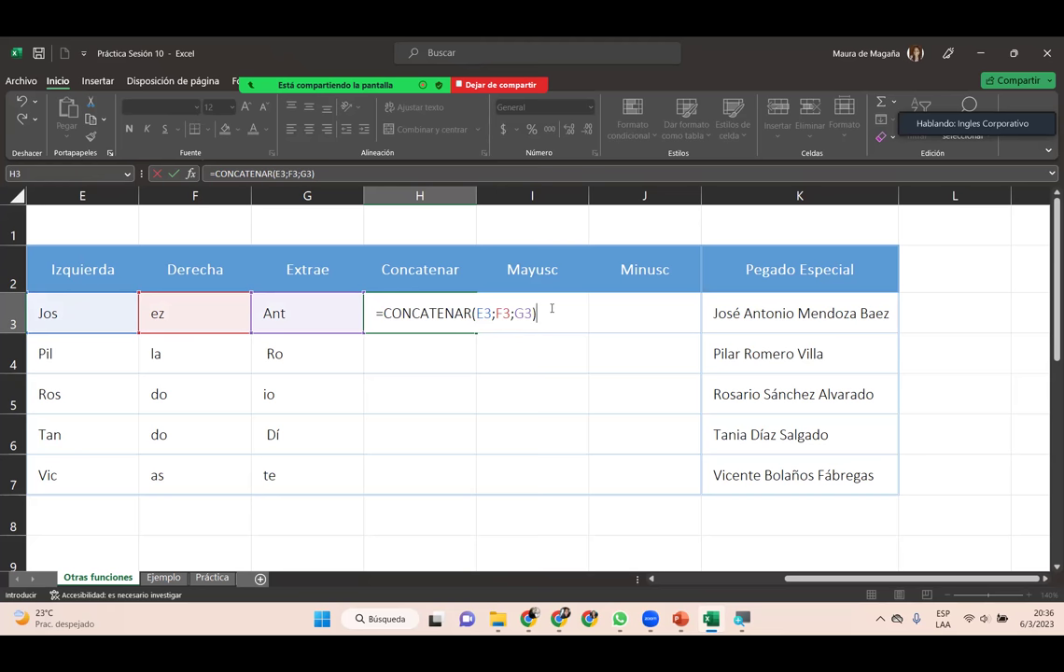
# - Redo the CONCATENAR arguments as E3, F3 and G3 separated by semicolons
pyautogui.press('BackSpace')
pyautogui.press('BackSpace')
pyautogui.press('BackSpace')
pyautogui.press('BackSpace')
pyautogui.press('BackSpace')
pyautogui.press('BackSpace')
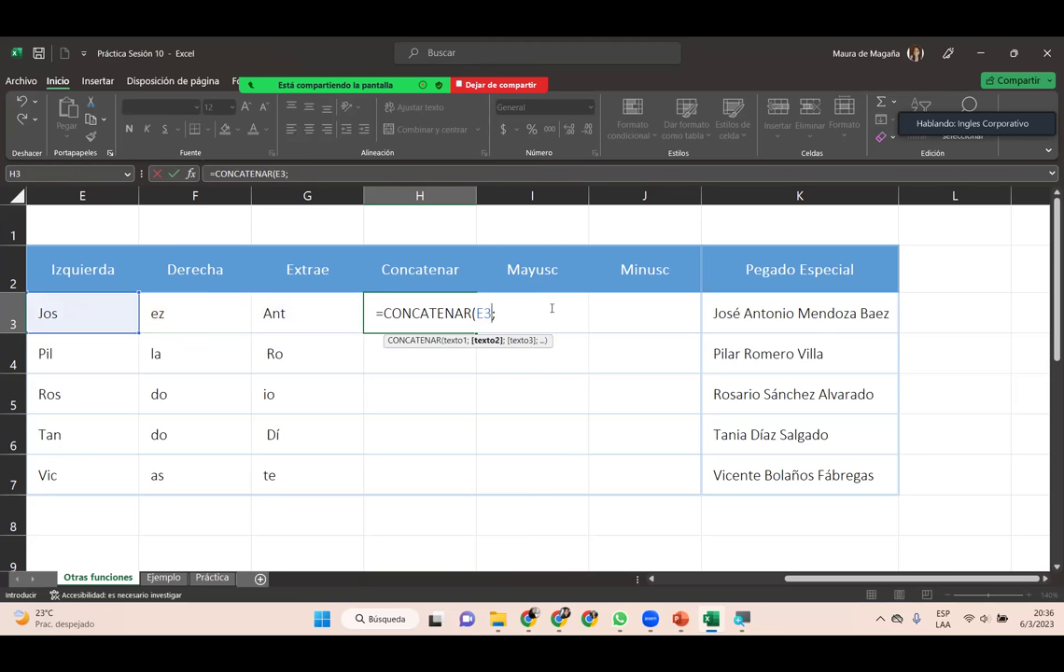
pyautogui.press('BackSpace')
pyautogui.press('BackSpace')
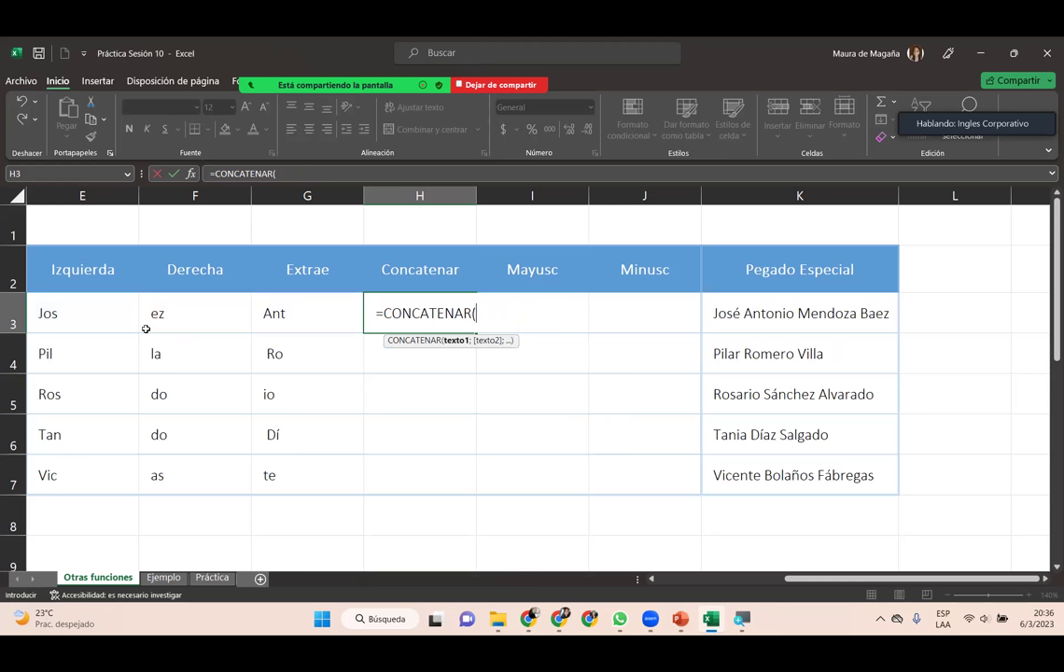
pyautogui.click(135, 315)
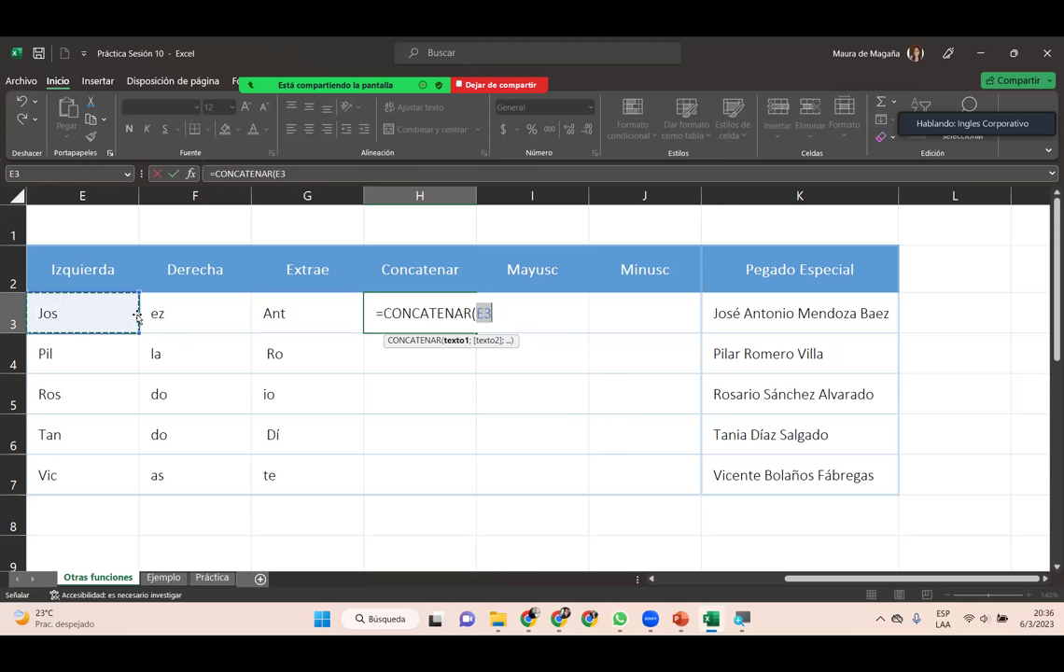
pyautogui.write(';')
pyautogui.click(206, 307)
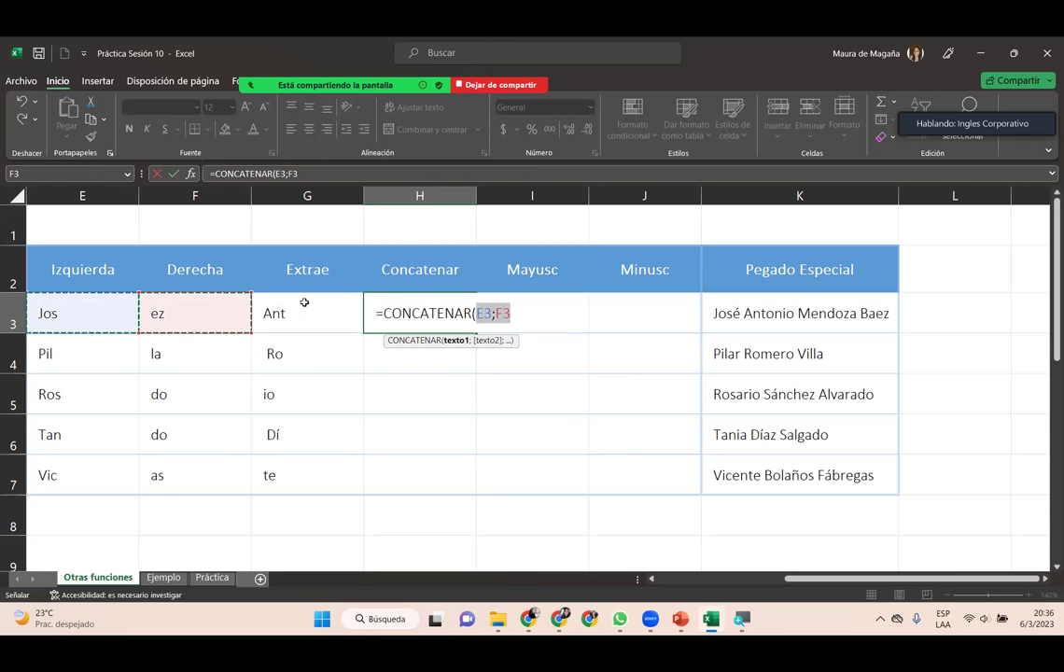
pyautogui.write(';')
pyautogui.click(317, 305)
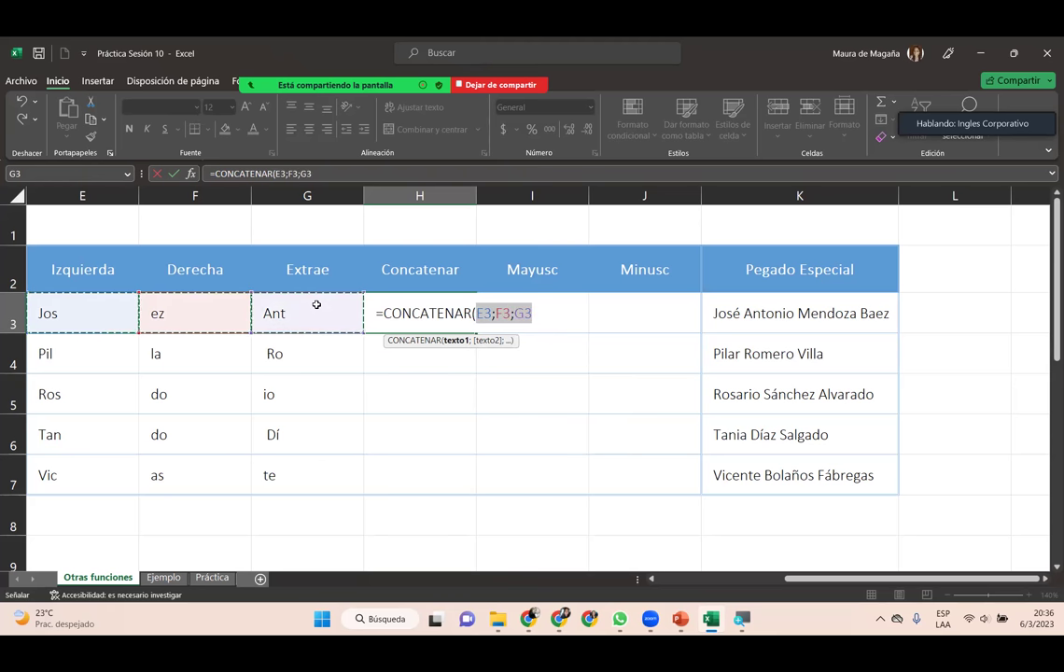
pyautogui.write(')')
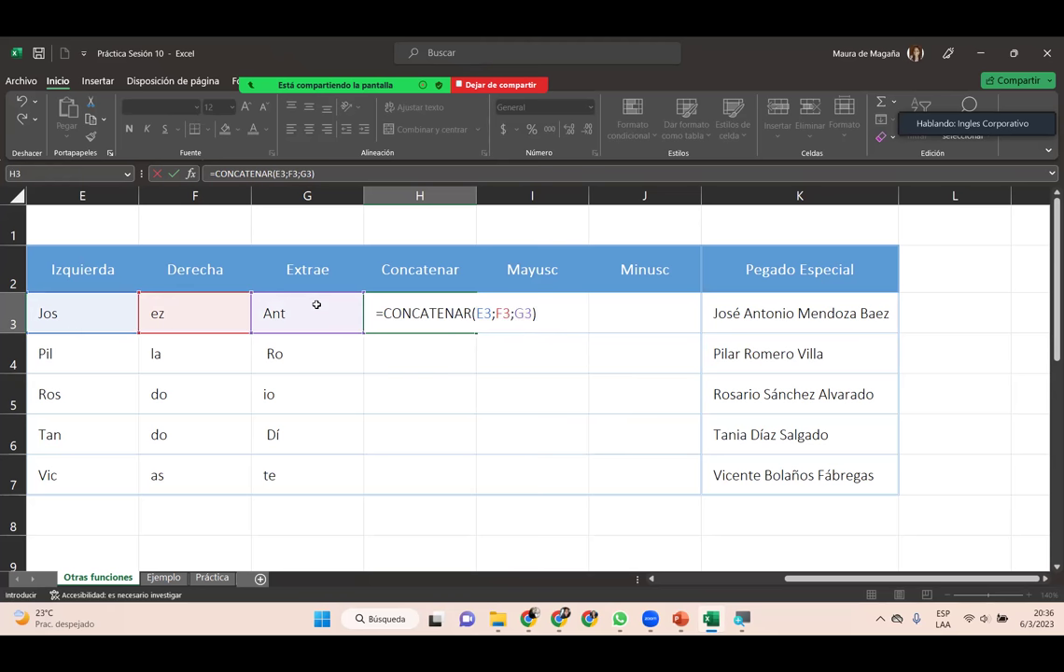
# - Confirm the CONCATENAR formula and fill it down H3:H7 without changing formatting
pyautogui.press('Return')
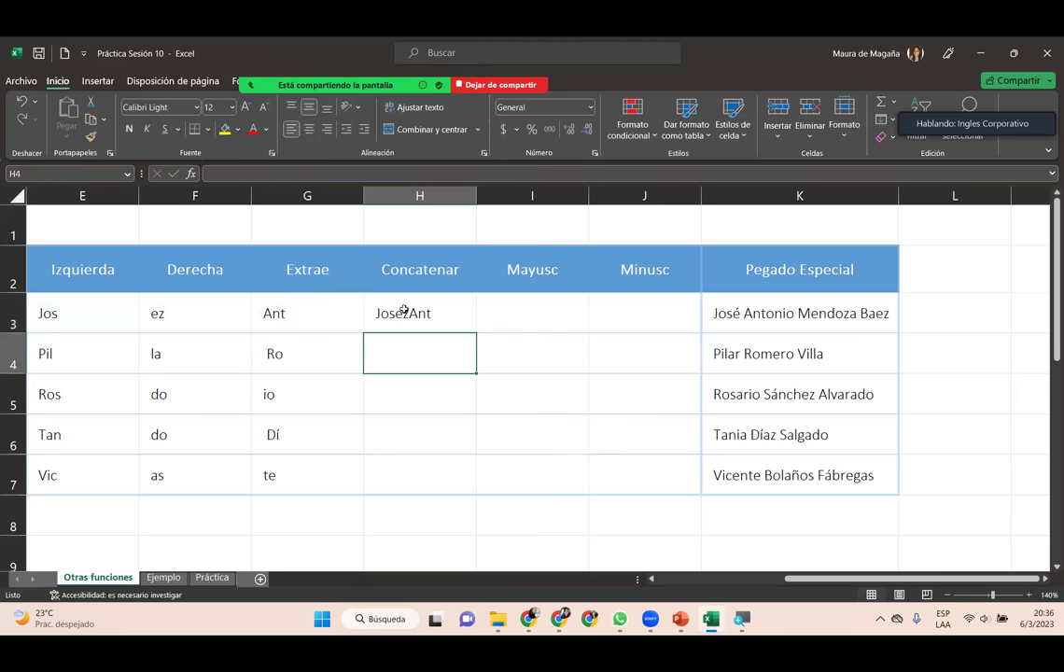
pyautogui.click(406, 310)
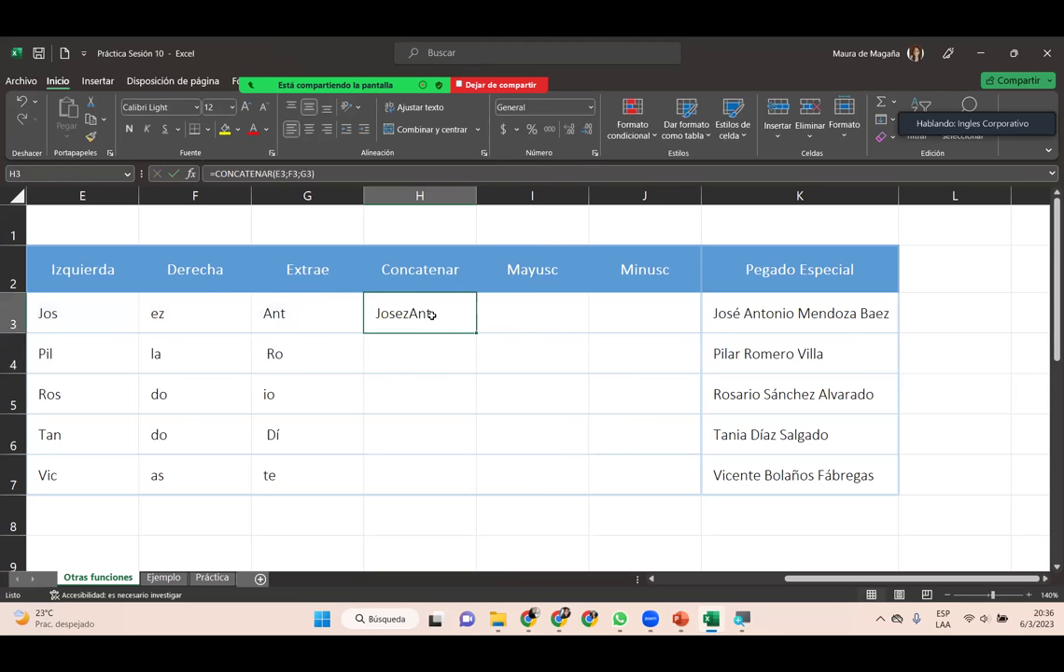
pyautogui.doubleClick(476, 331)
pyautogui.click(488, 507)
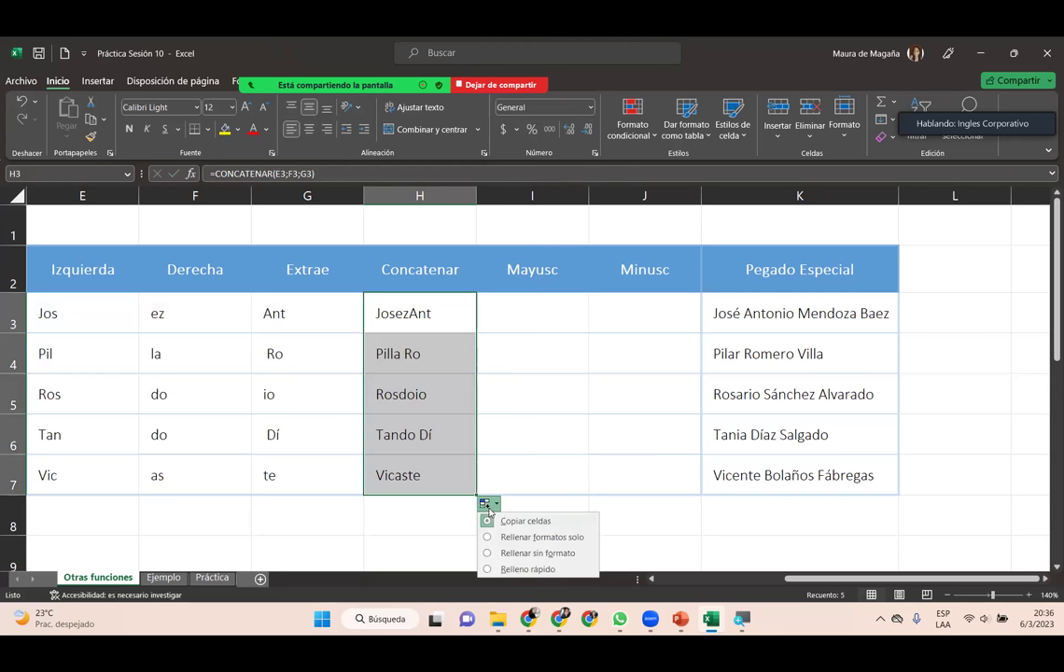
pyautogui.click(535, 552)
pyautogui.click(532, 311)
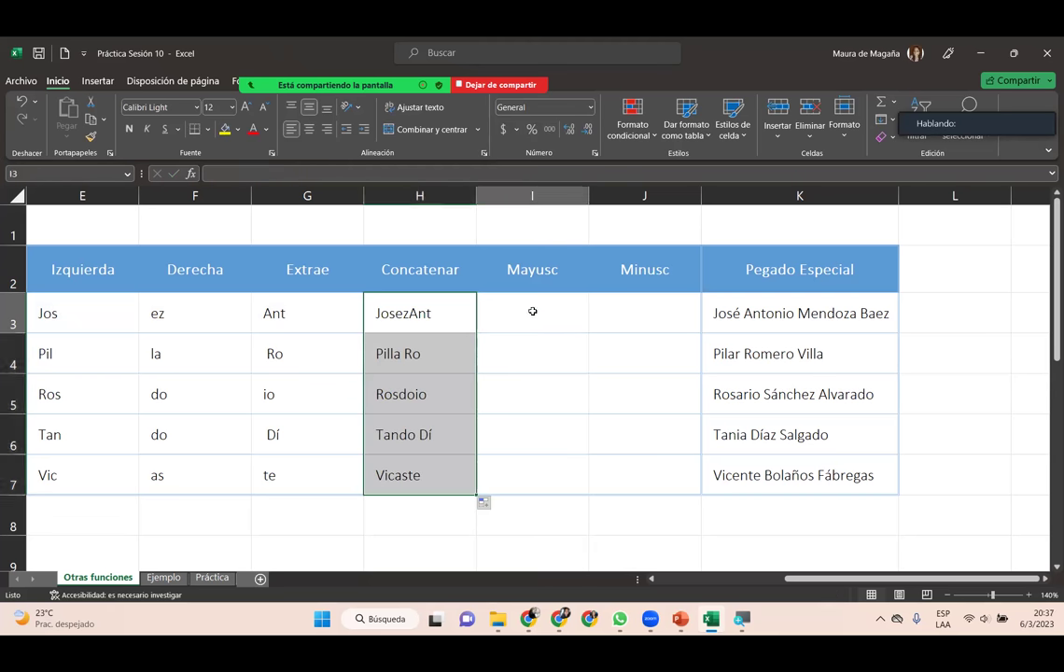
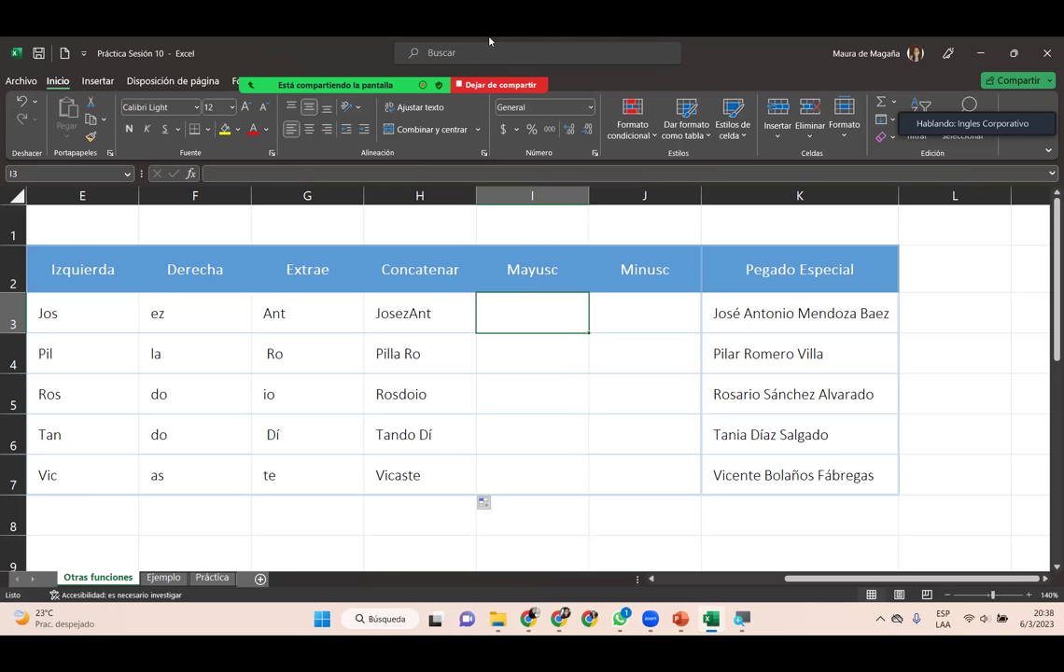
# - Insert MAYUSC from the Texto function list into I3, opening its Argumentos de función dialog
pyautogui.scroll(-2, 489, 41)
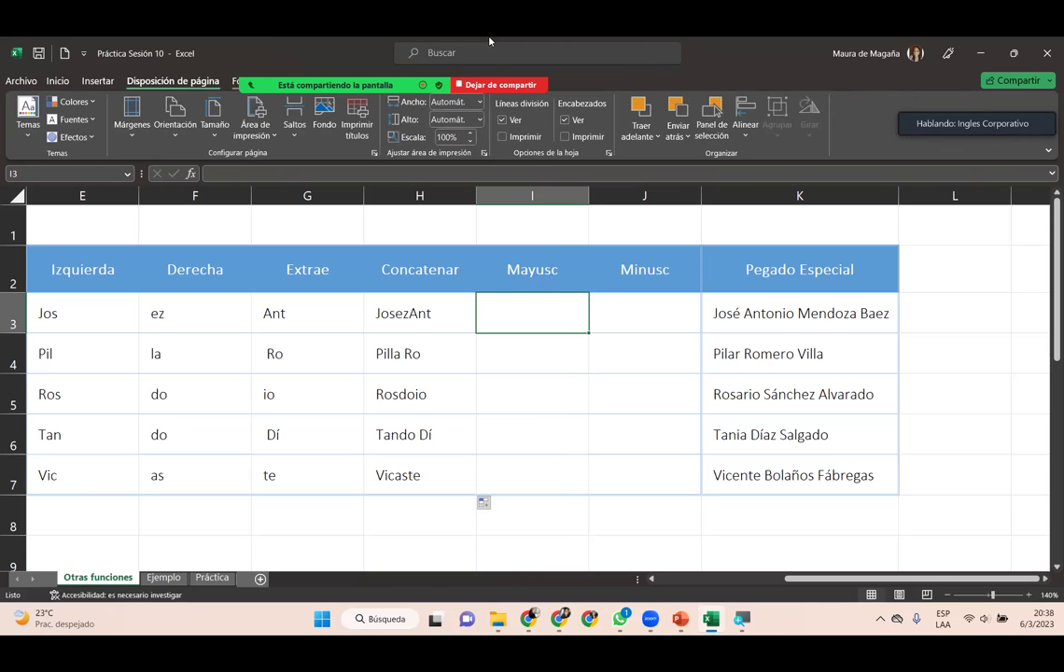
pyautogui.scroll(-1, 489, 41)
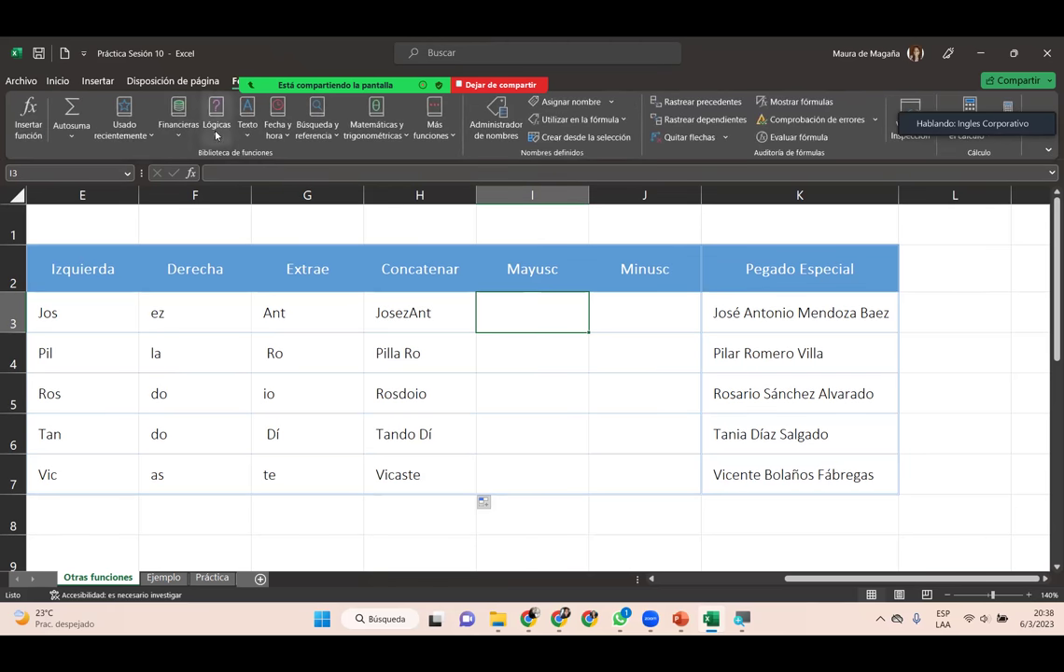
pyautogui.click(248, 130)
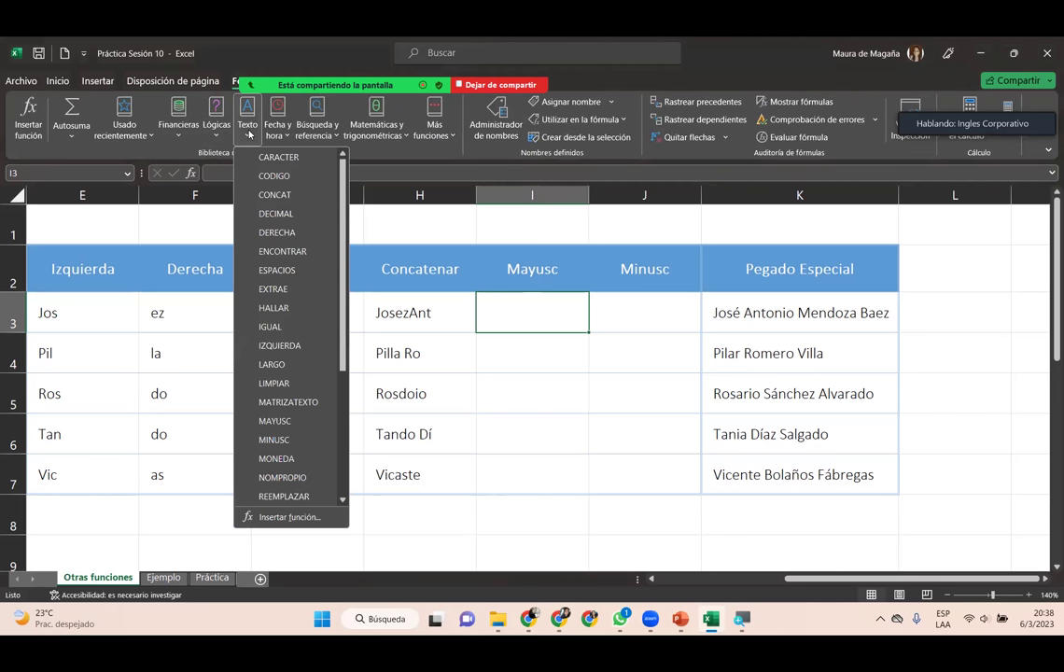
pyautogui.moveTo(343, 191); pyautogui.dragTo(345, 346)
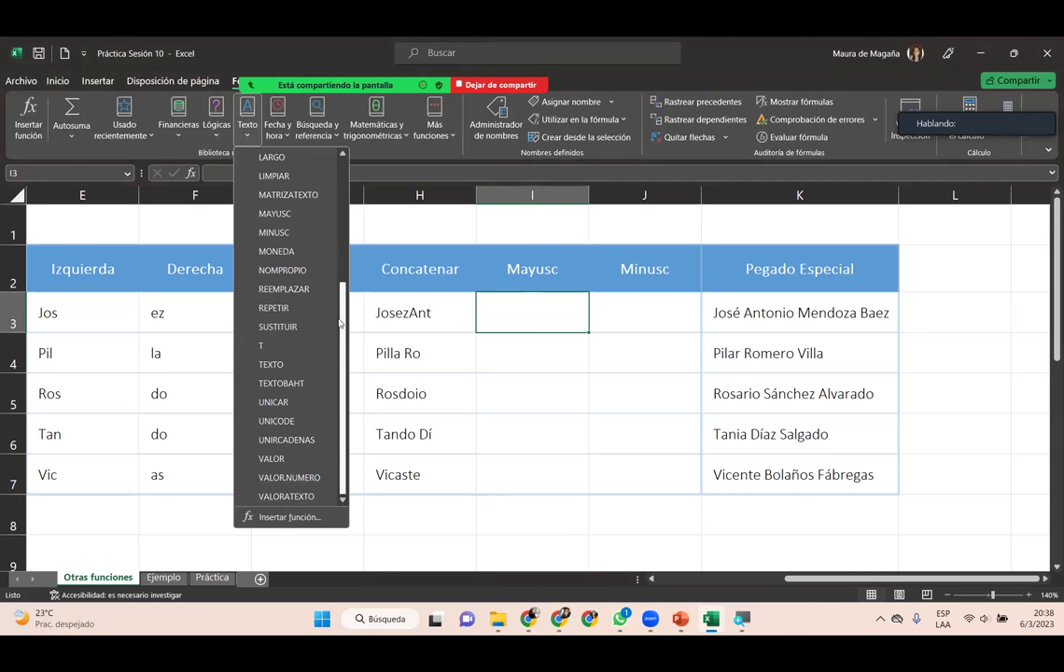
pyautogui.moveTo(274, 214)
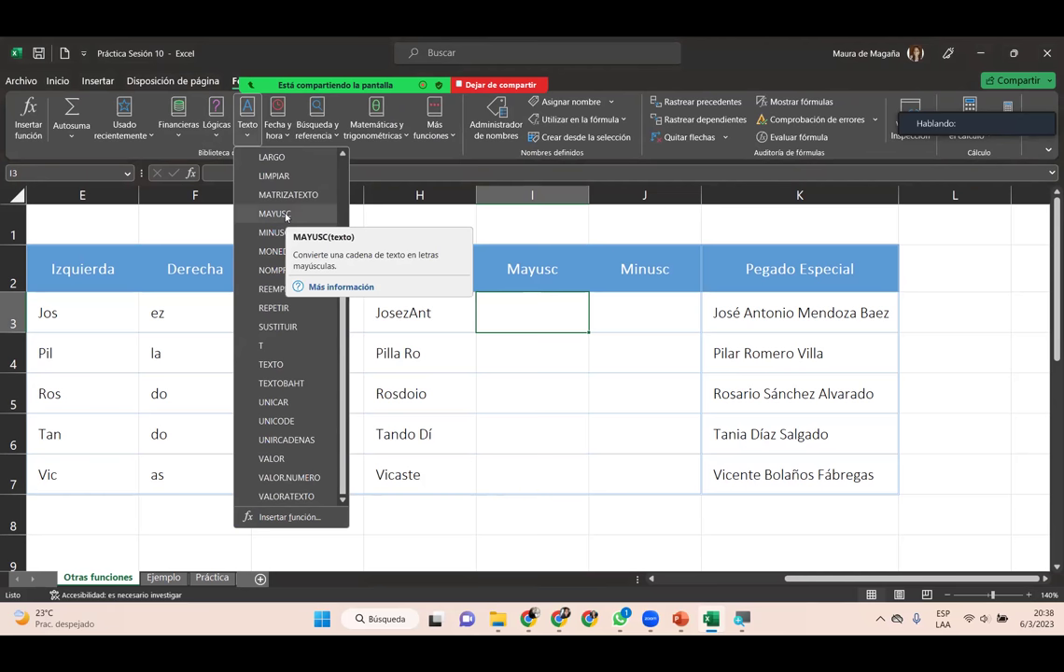
pyautogui.click(285, 216)
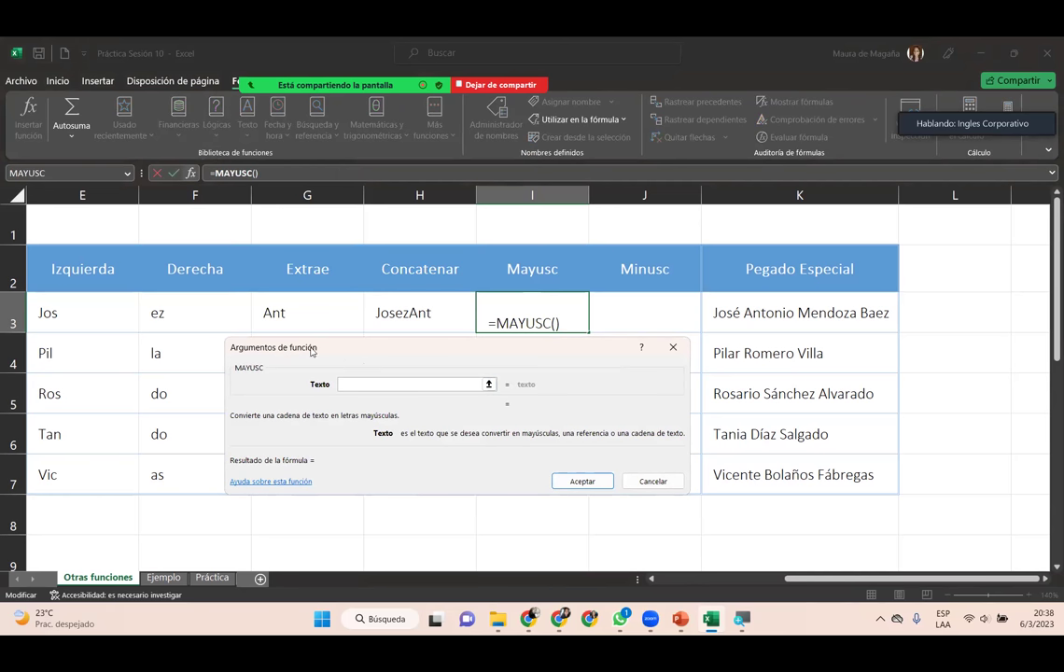
# - Use H3 as the Texto argument so I3 holds =MAYUSC(H3), showing JOSEZANT
pyautogui.click(406, 307)
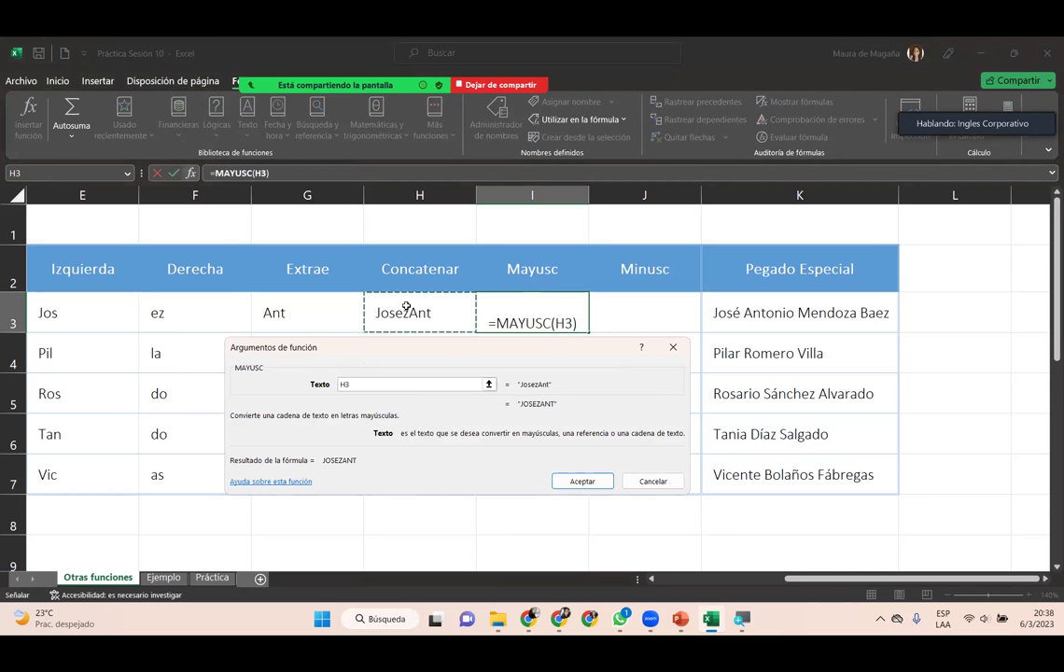
pyautogui.click(399, 381)
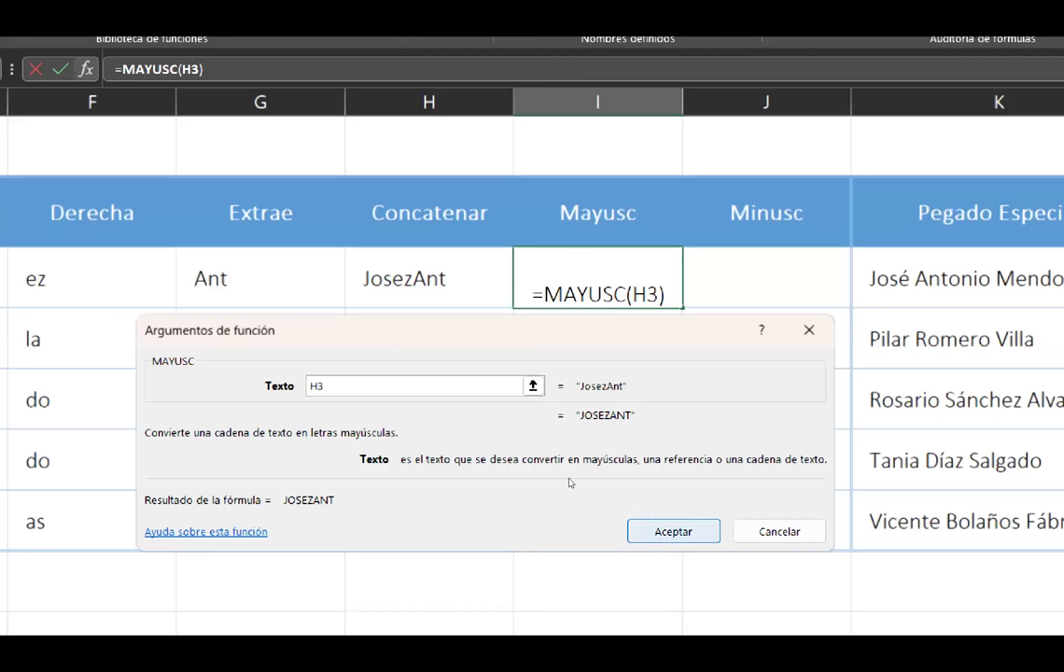
pyautogui.press('Return')
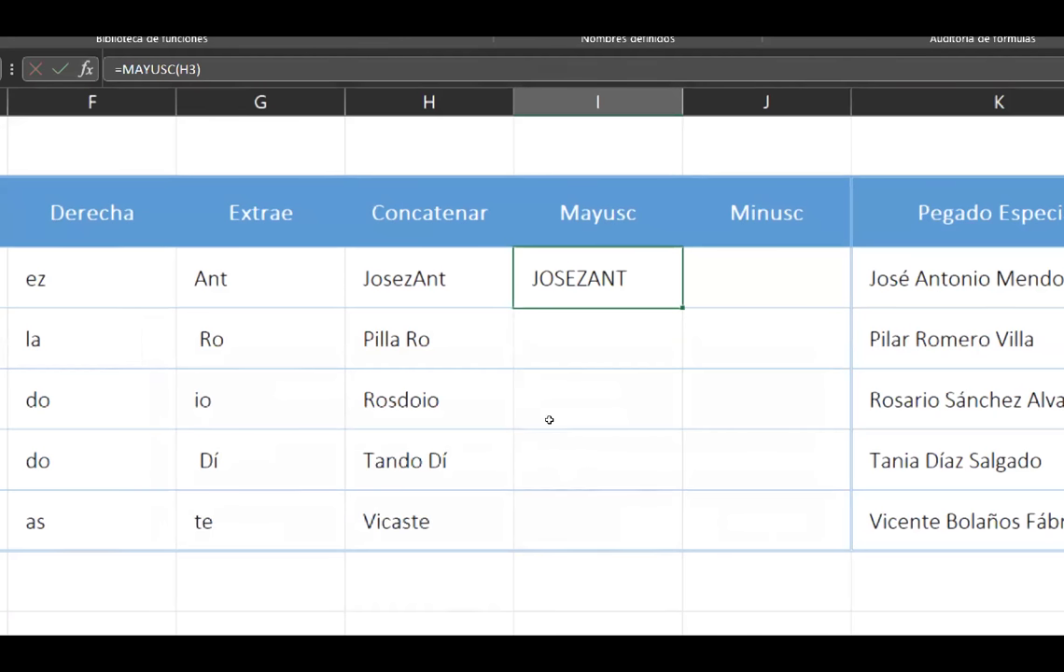
# - Enter =MAYUSC(H4) in cell I4
pyautogui.click(551, 358)
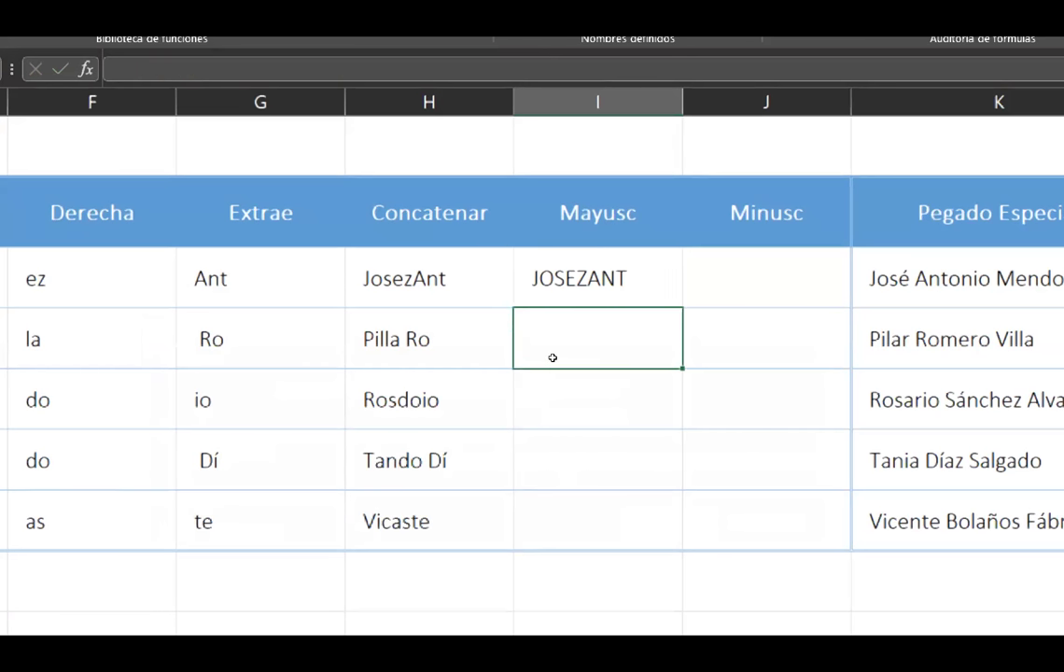
pyautogui.write('=')
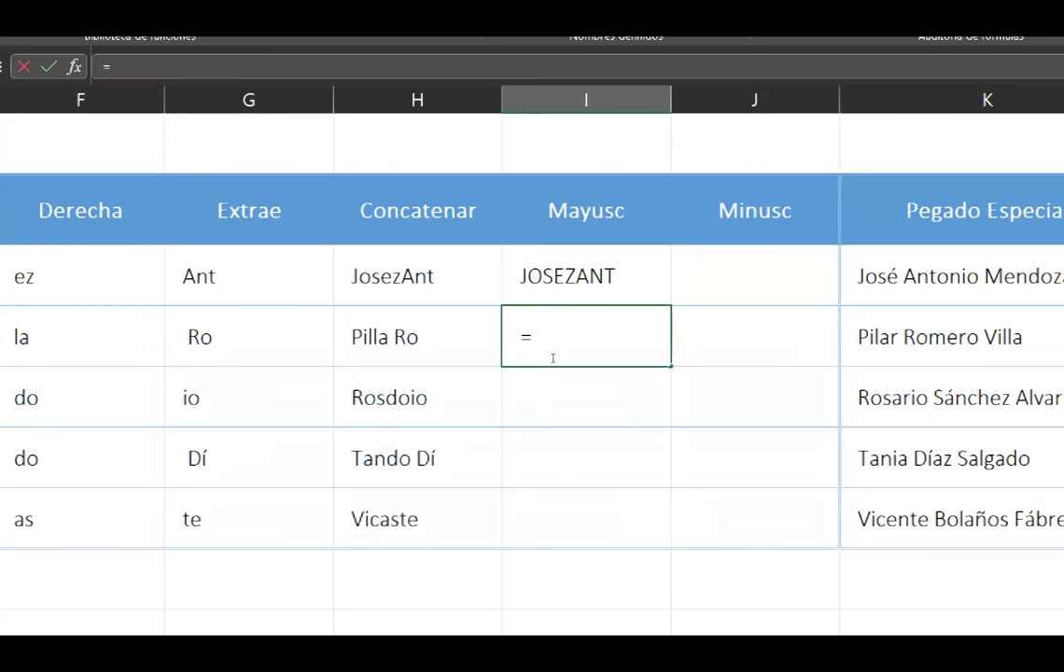
pyautogui.write('mayu')
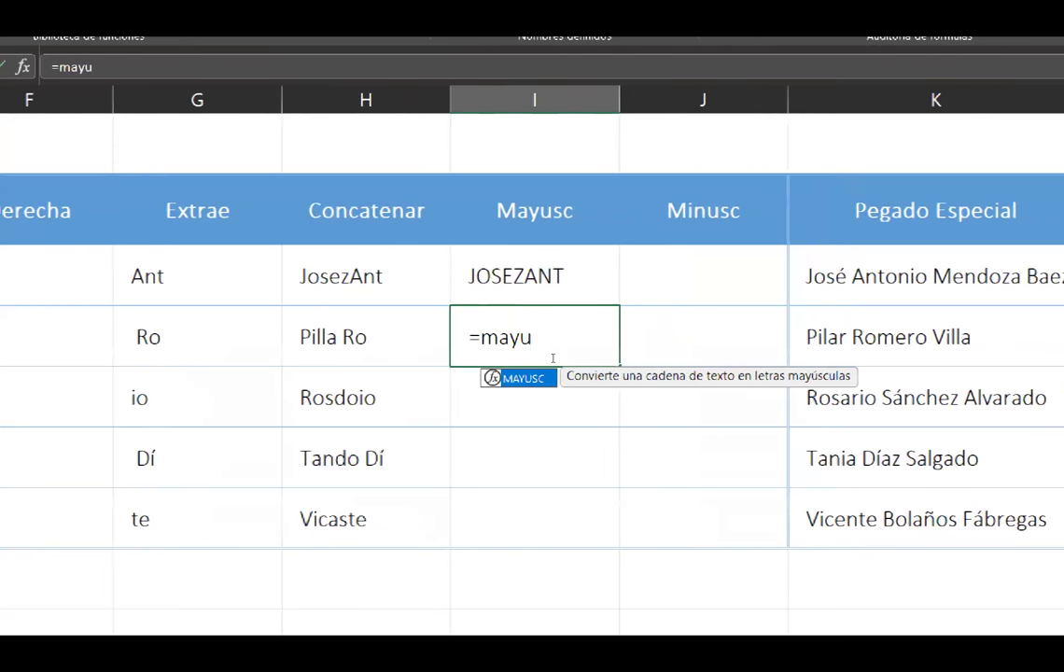
pyautogui.press('Tab')
pyautogui.press('Left')
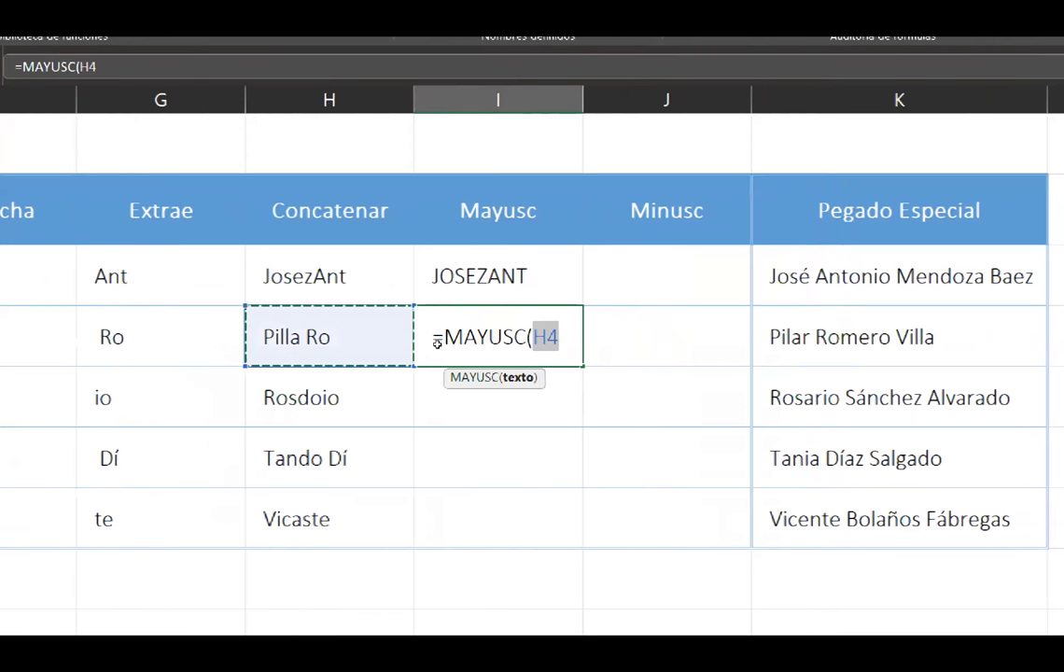
pyautogui.write(')')
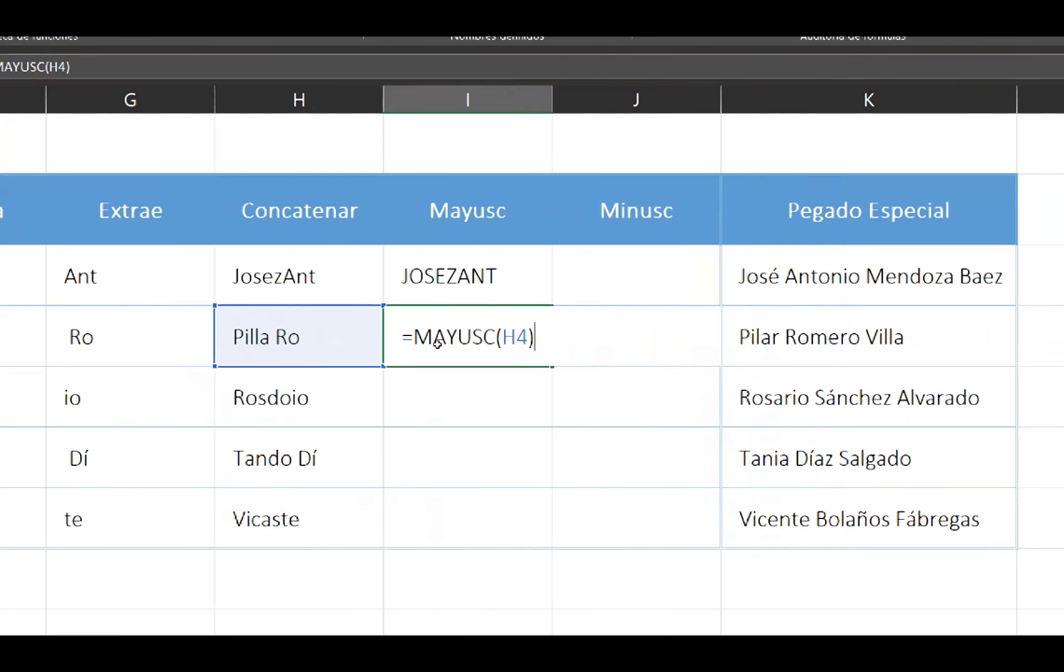
pyautogui.press('Return')
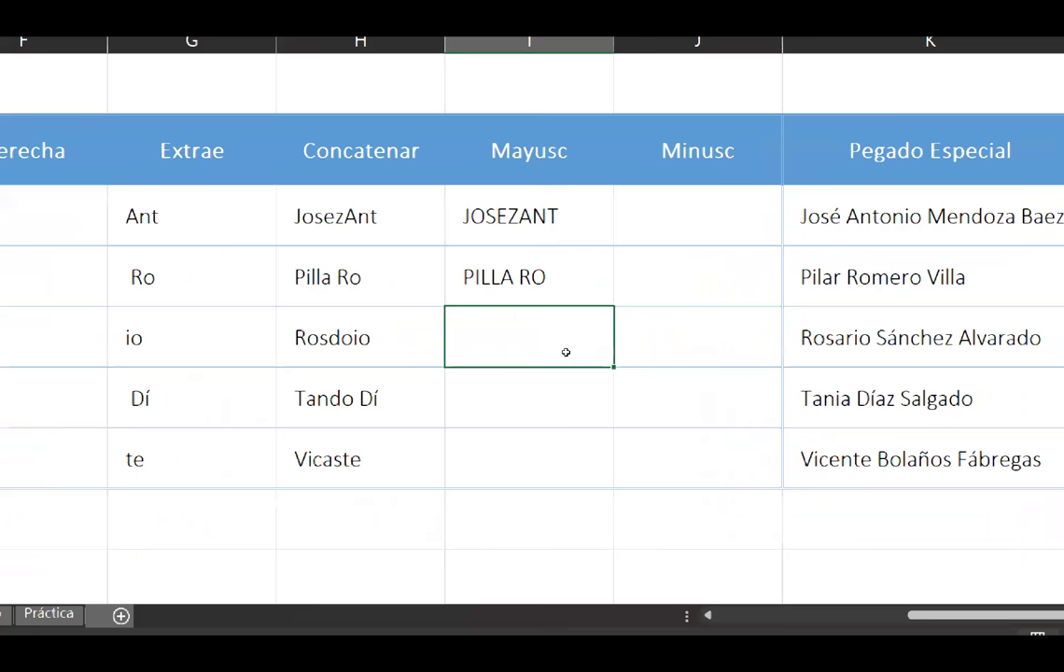
# - Fill the uppercase formula from I4 down through I7
pyautogui.click(594, 288)
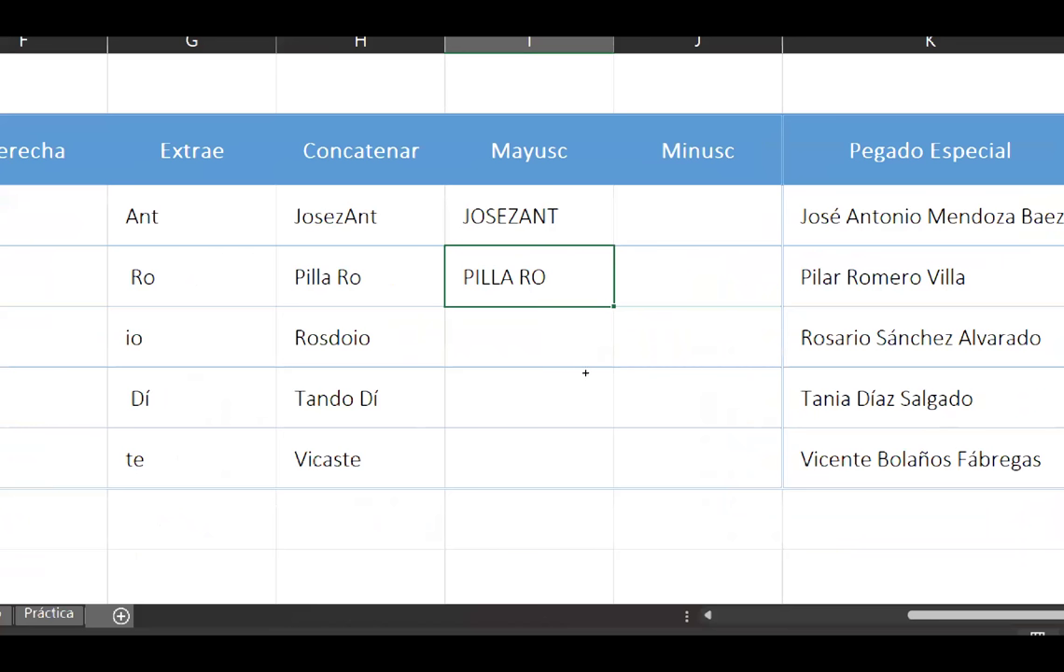
pyautogui.doubleClick(613, 306)
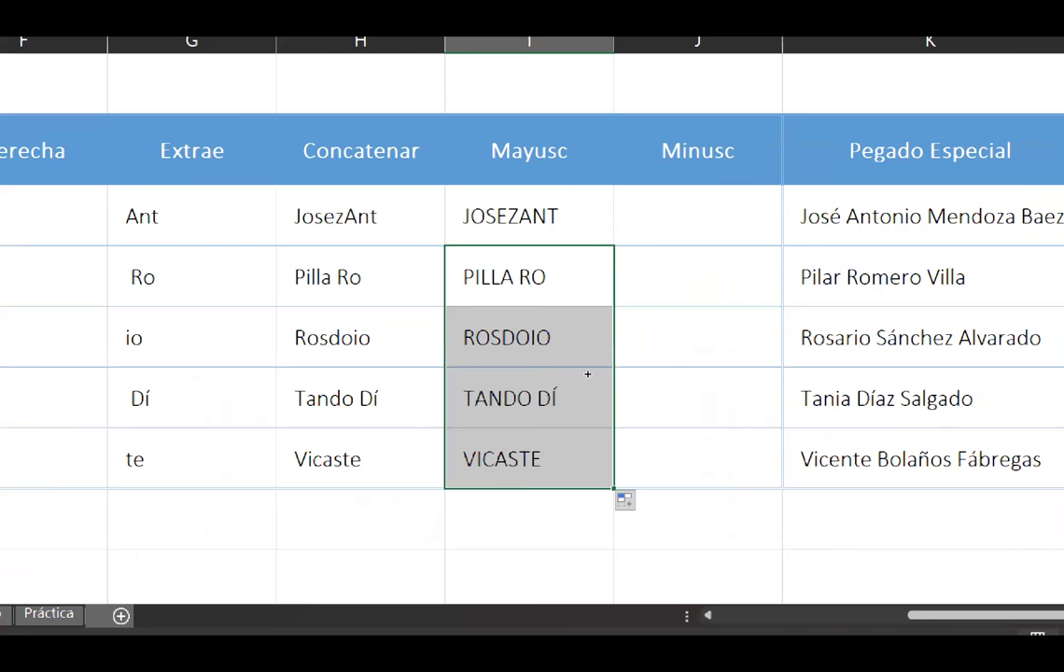
pyautogui.click(624, 501)
pyautogui.press('Escape')
pyautogui.press('Right')
pyautogui.press('Up')
pyautogui.press('Left')
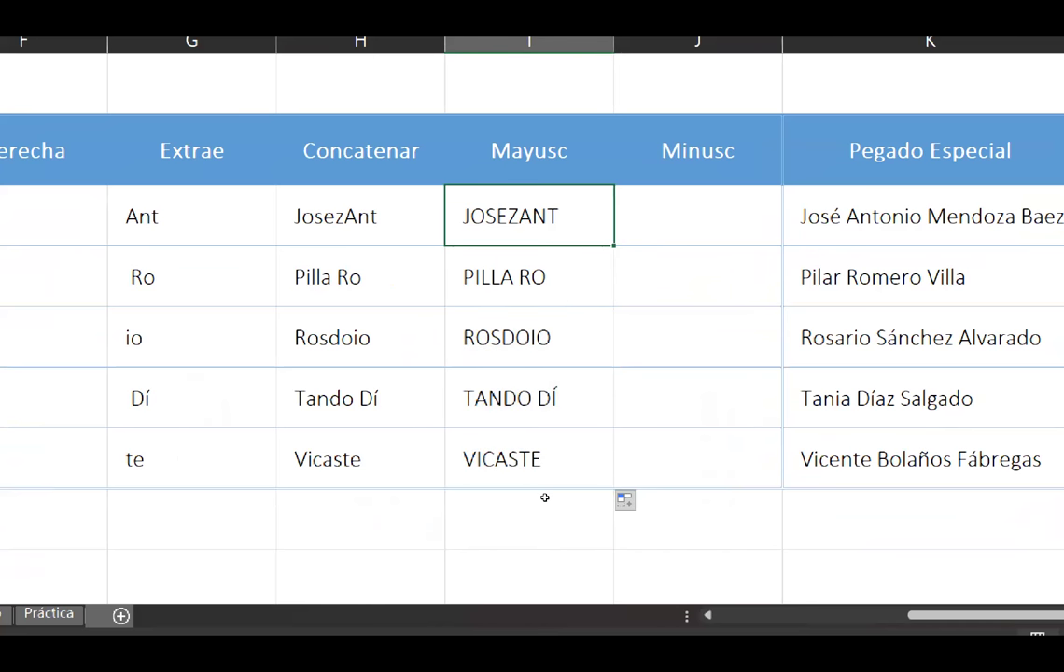
pyautogui.press('Right')
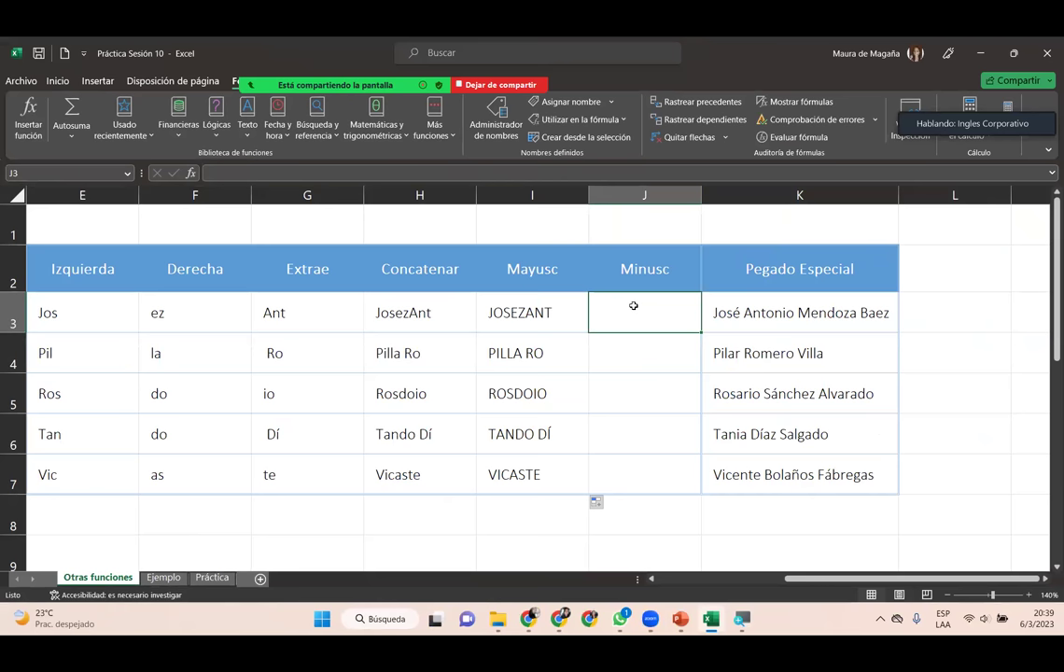
# - Enter =MINUSC(H3) in cell J3
pyautogui.write('=minusc')
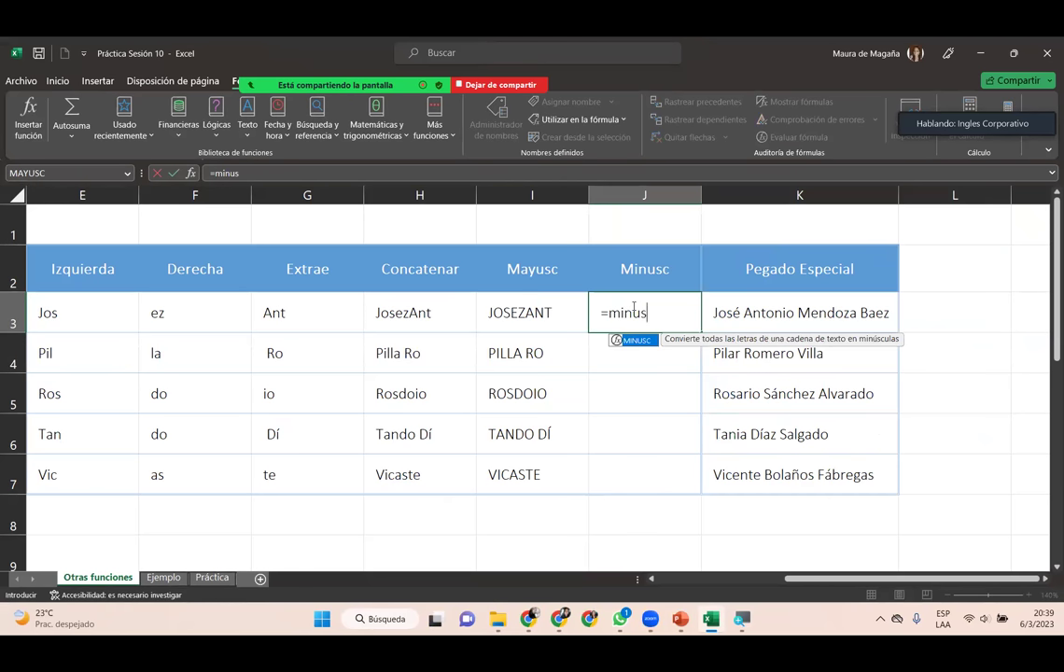
pyautogui.press('Tab')
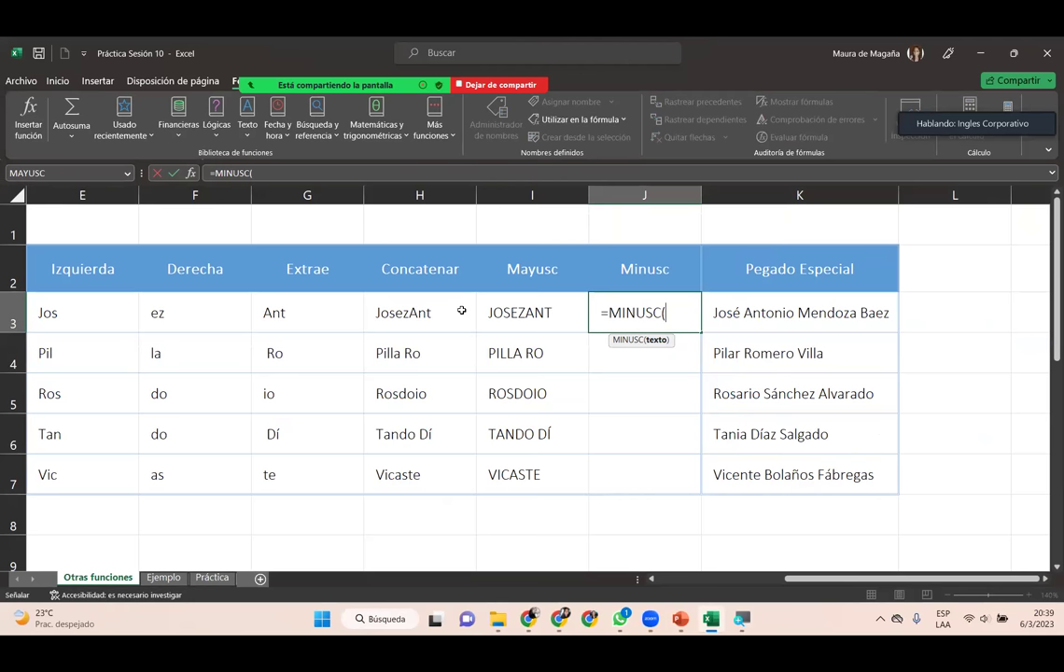
pyautogui.click(461, 310)
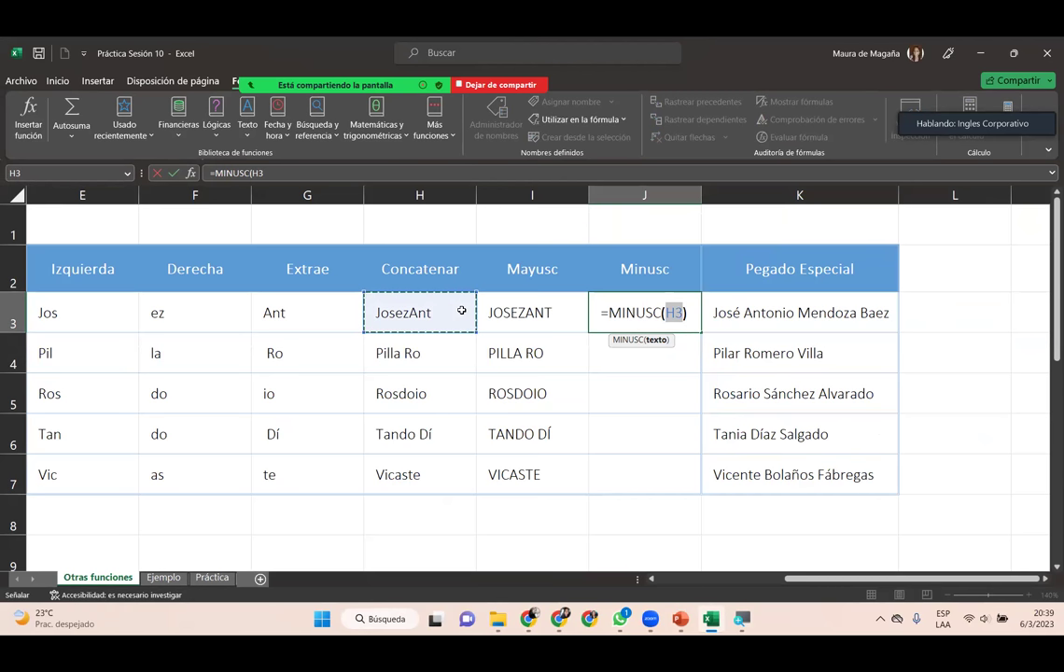
pyautogui.write(')')
pyautogui.press('Return')
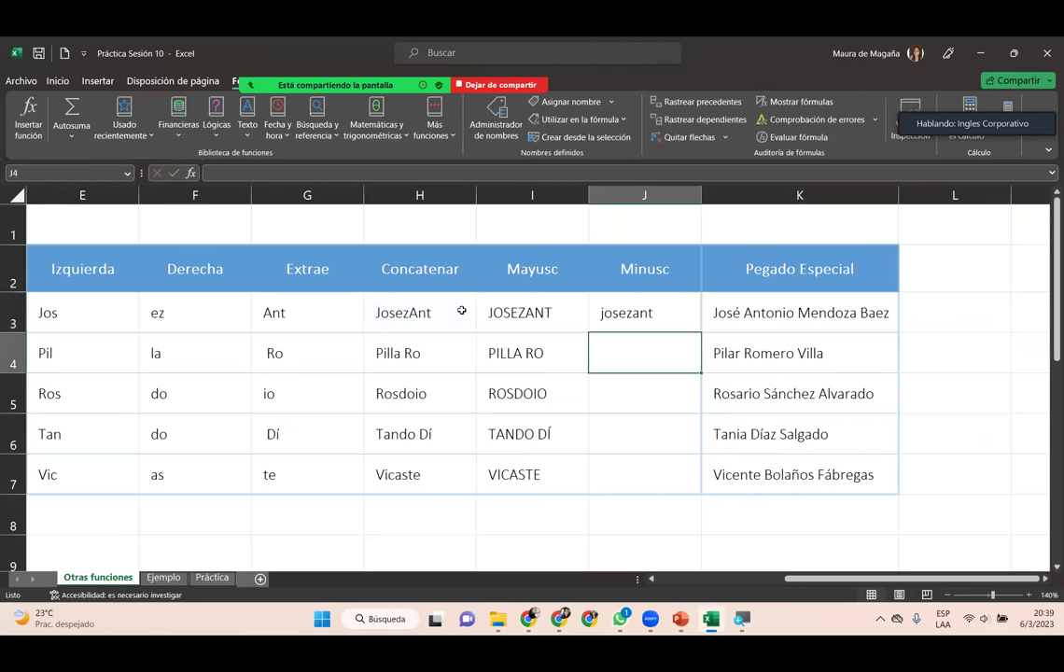
# - Fill the lowercase formula from J3 down to J7
pyautogui.click(637, 312)
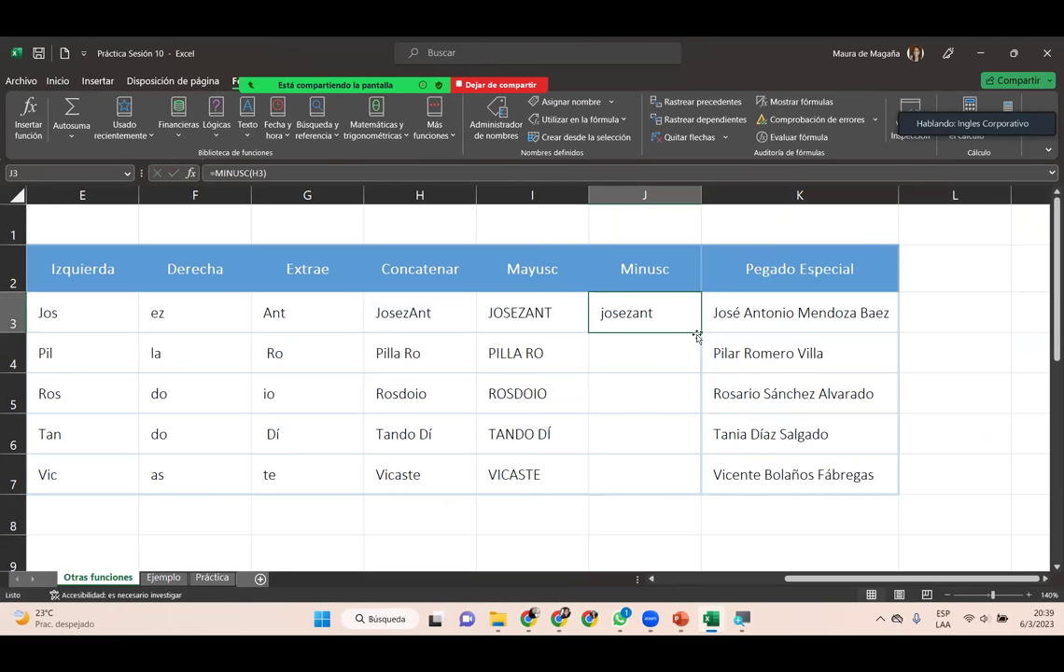
pyautogui.moveTo(698, 334); pyautogui.dragTo(702, 495)
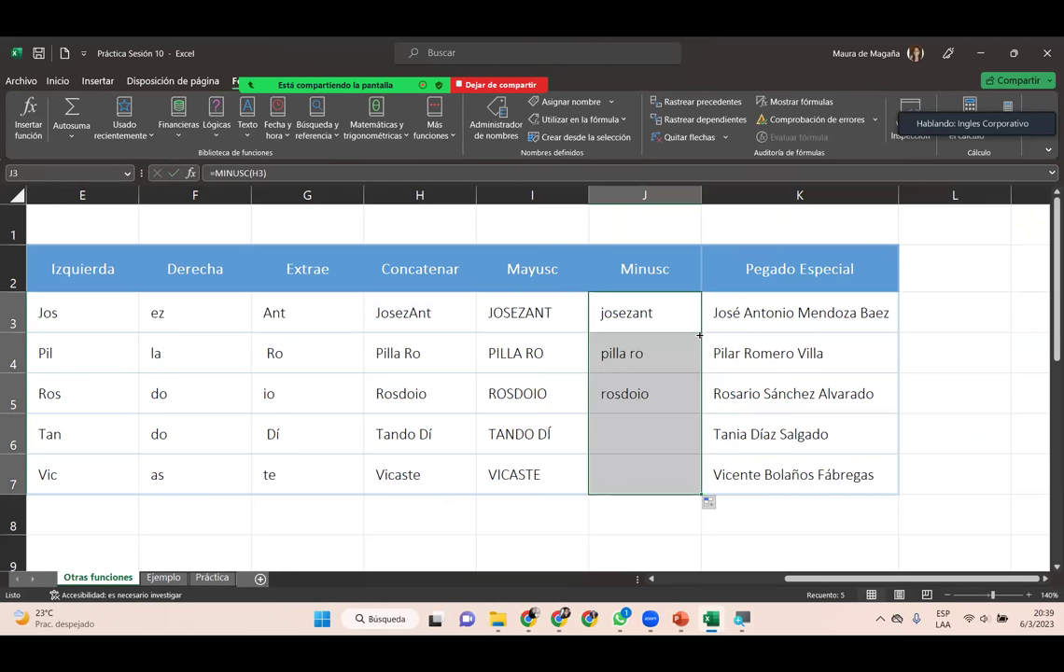
pyautogui.click(714, 503)
pyautogui.click(751, 552)
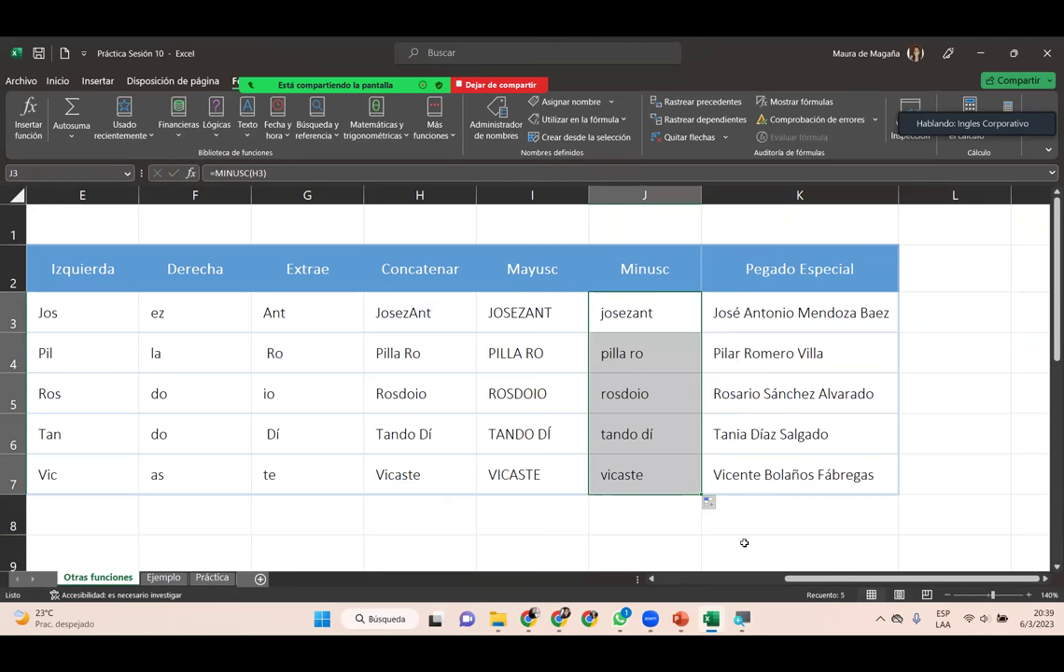
pyautogui.click(668, 322)
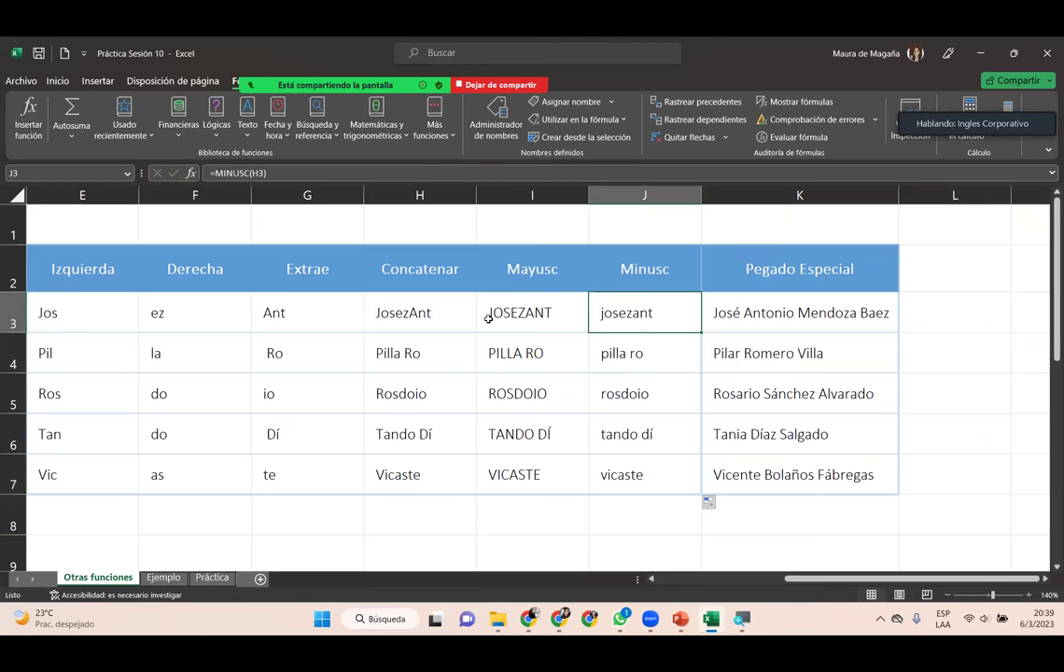
pyautogui.click(410, 316)
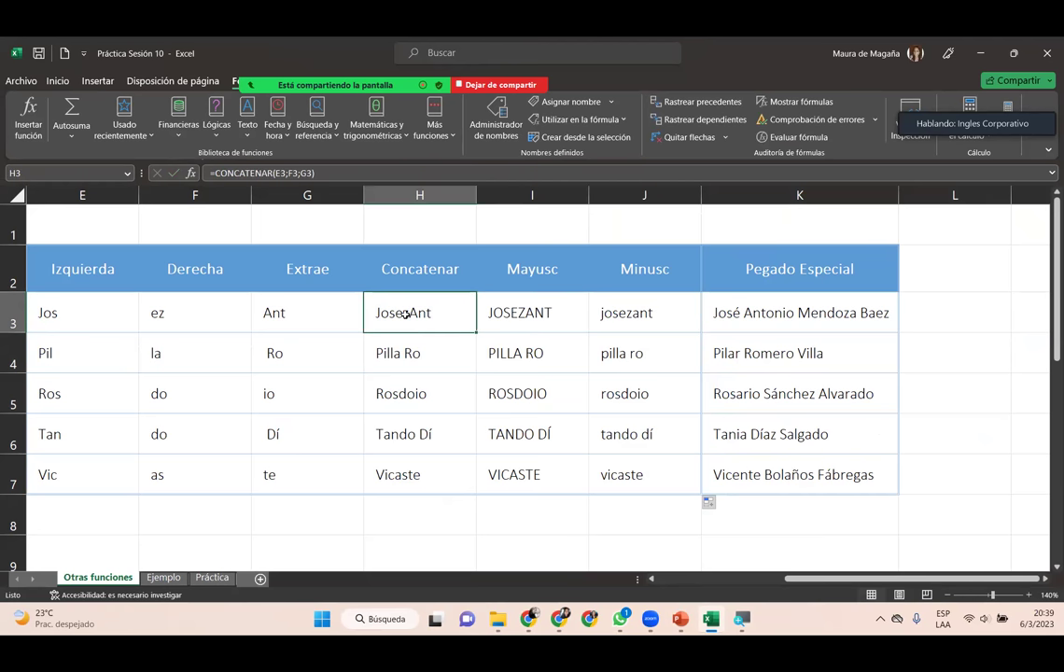
pyautogui.click(678, 324)
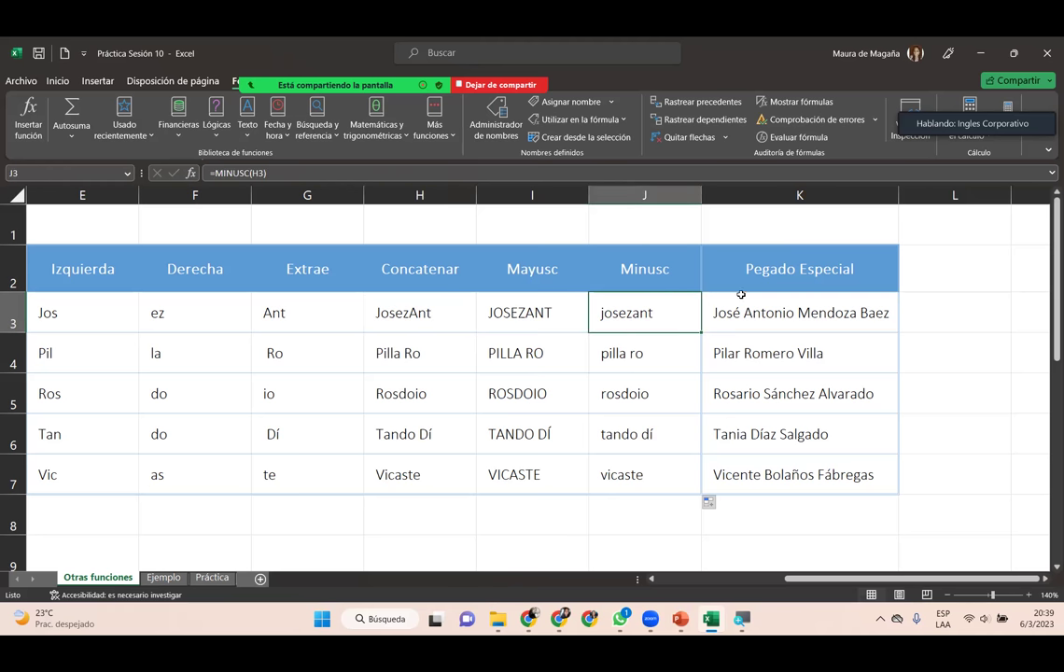
pyautogui.moveTo(744, 308); pyautogui.dragTo(772, 476)
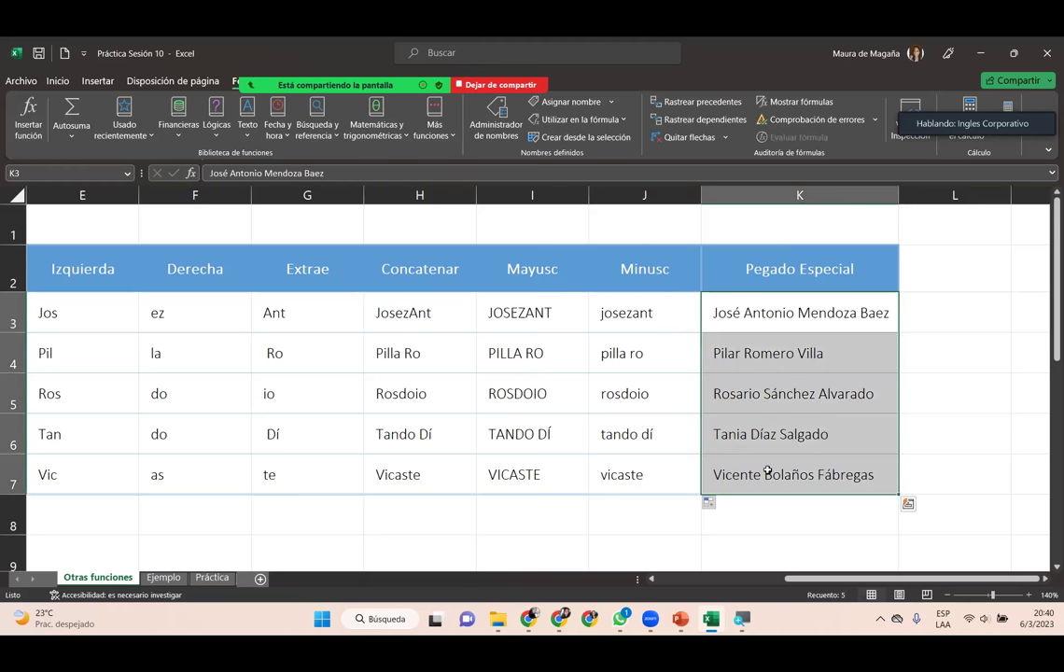
pyautogui.click(776, 312)
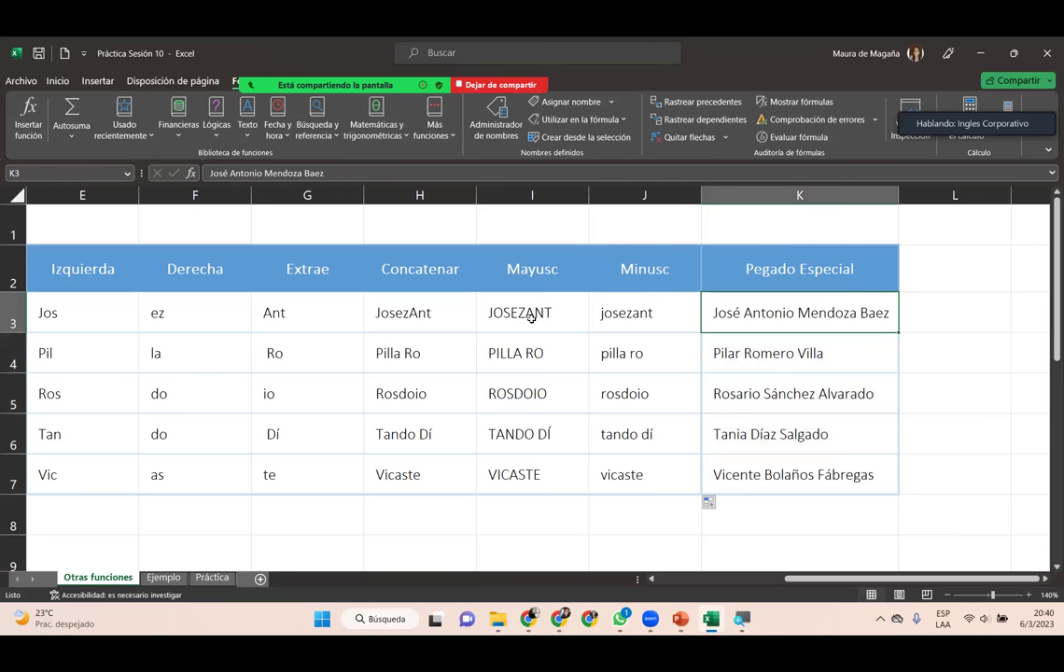
pyautogui.moveTo(800, 579)
pyautogui.mouseDown()
pyautogui.moveTo(674, 583)
pyautogui.moveTo(799, 580)
pyautogui.mouseUp()
pyautogui.click(647, 476)
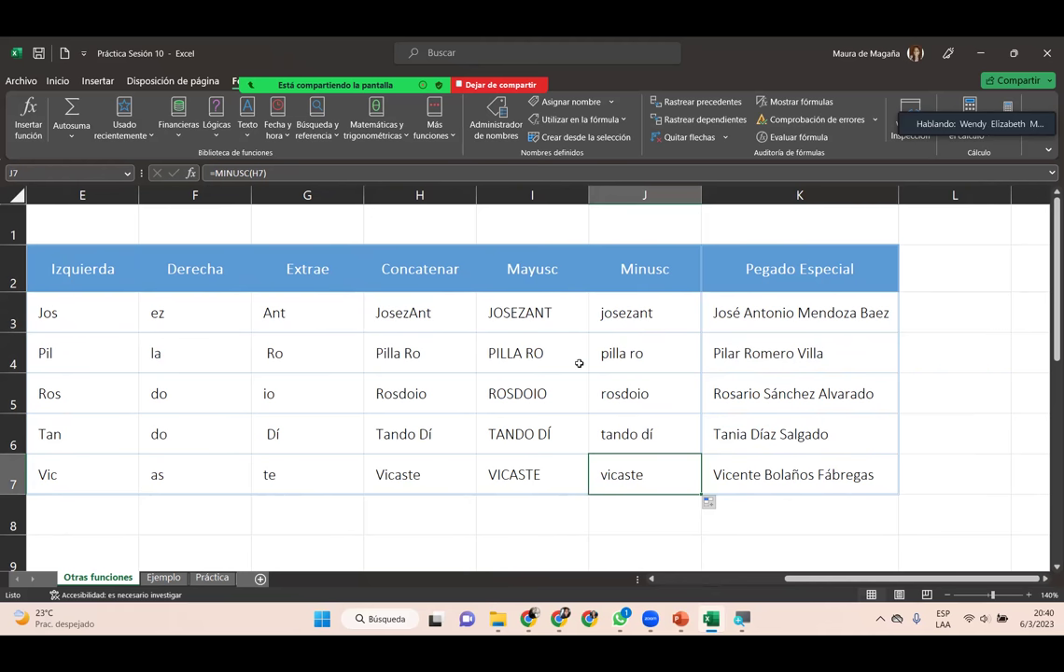
pyautogui.click(653, 315)
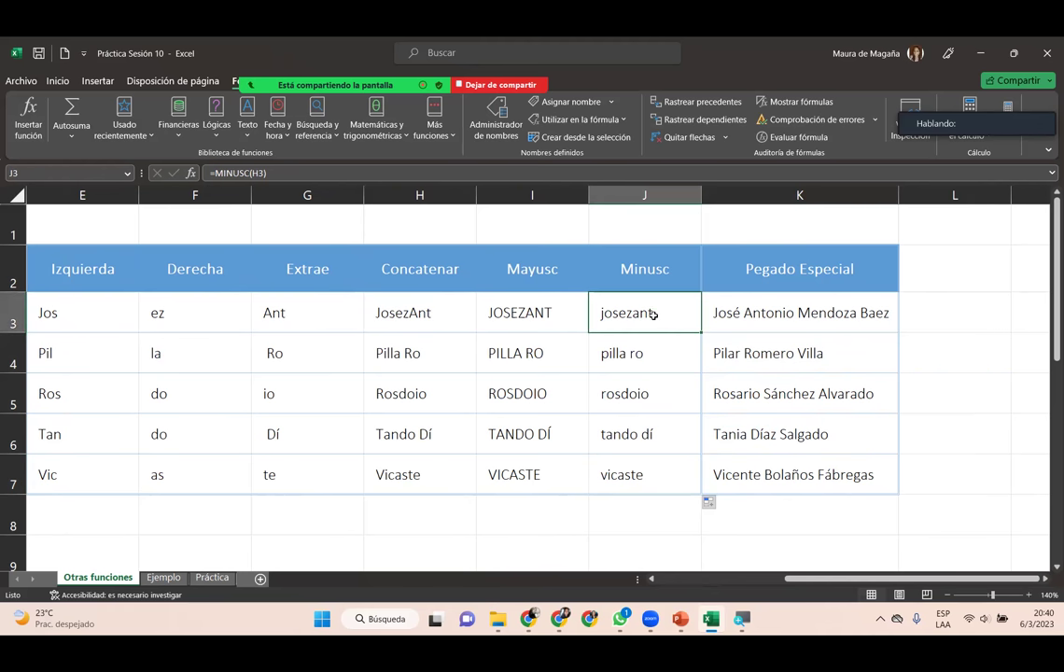
pyautogui.click(162, 577)
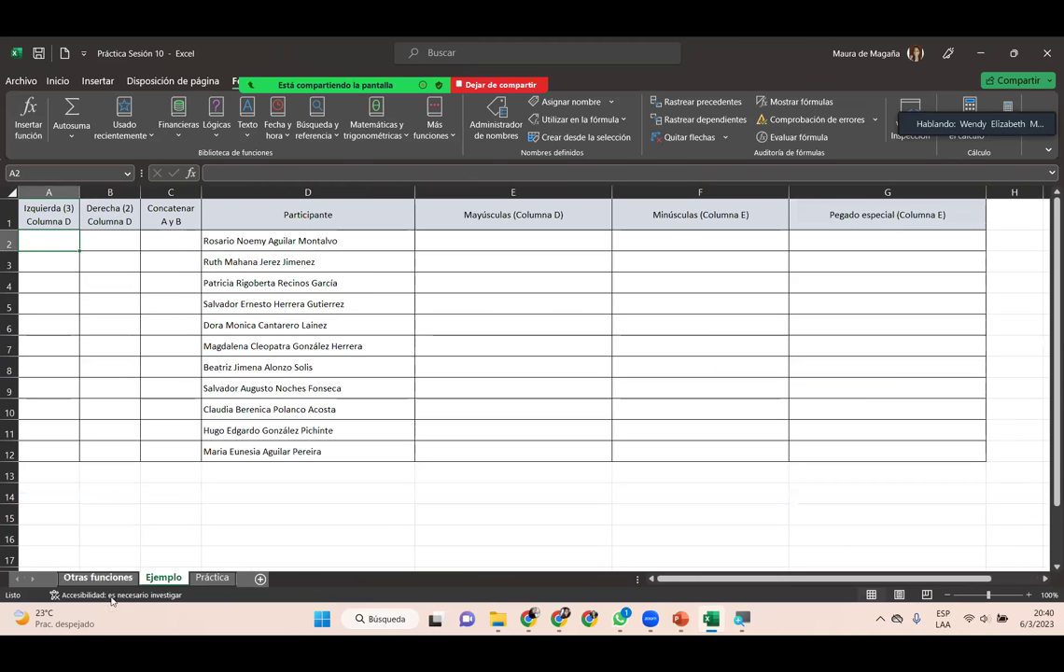
pyautogui.click(97, 578)
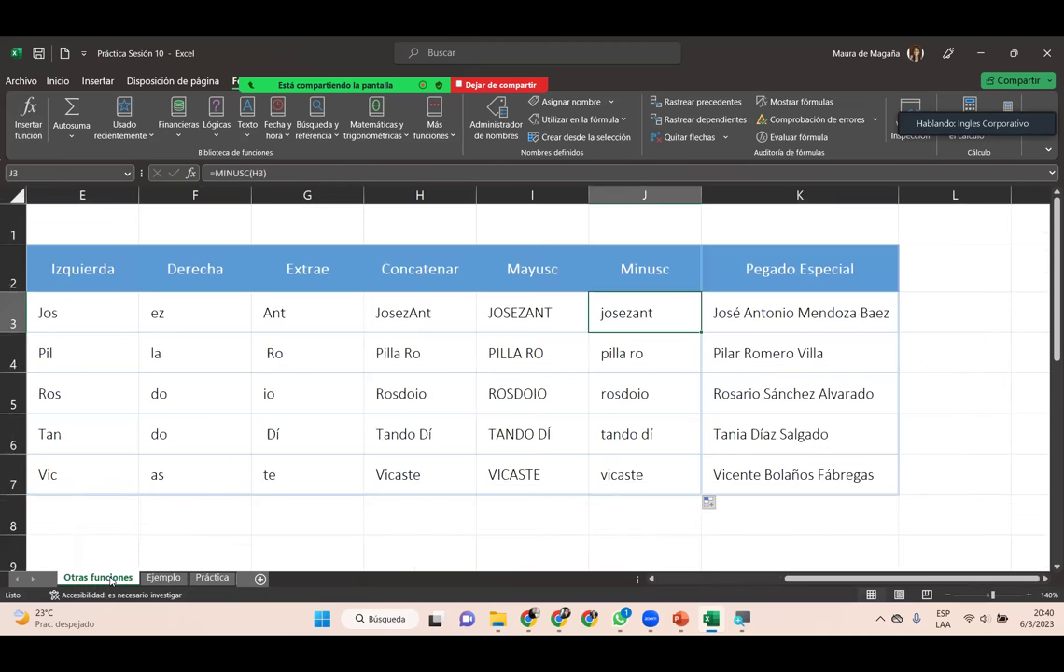
pyautogui.click(933, 313)
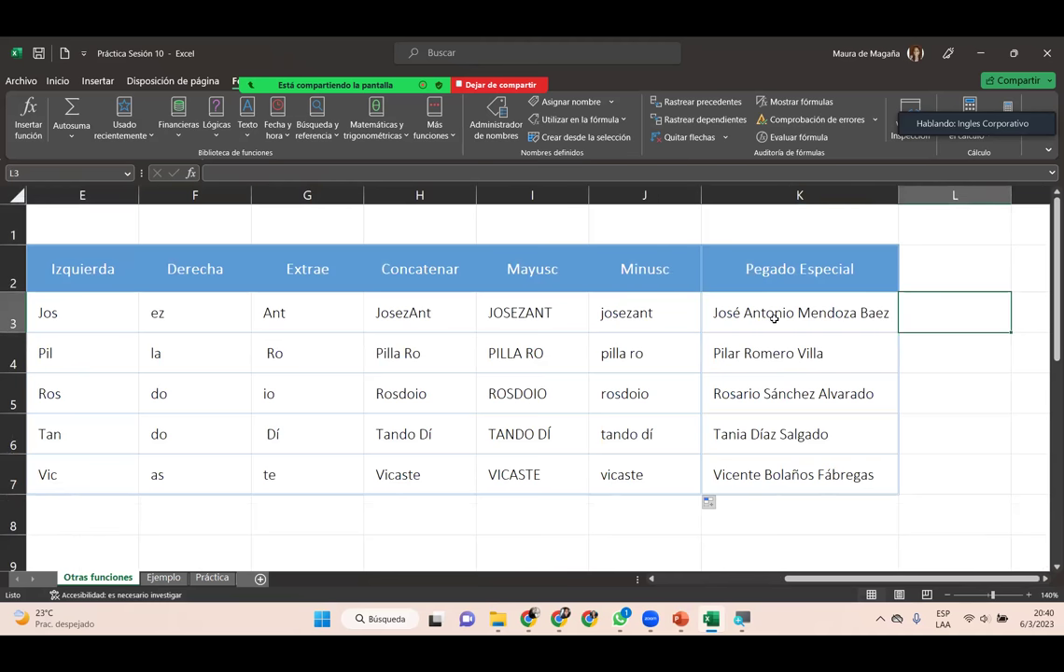
# - Cancel the unfinished formula and clear the old Minusc results in J3:J7
pyautogui.write('=')
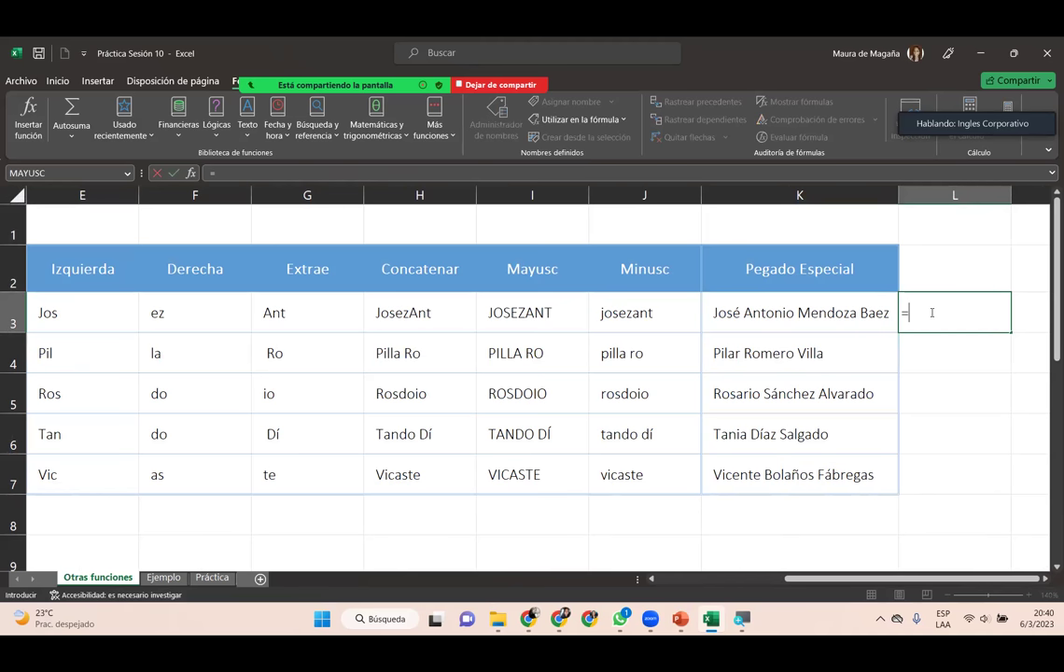
pyautogui.write('min')
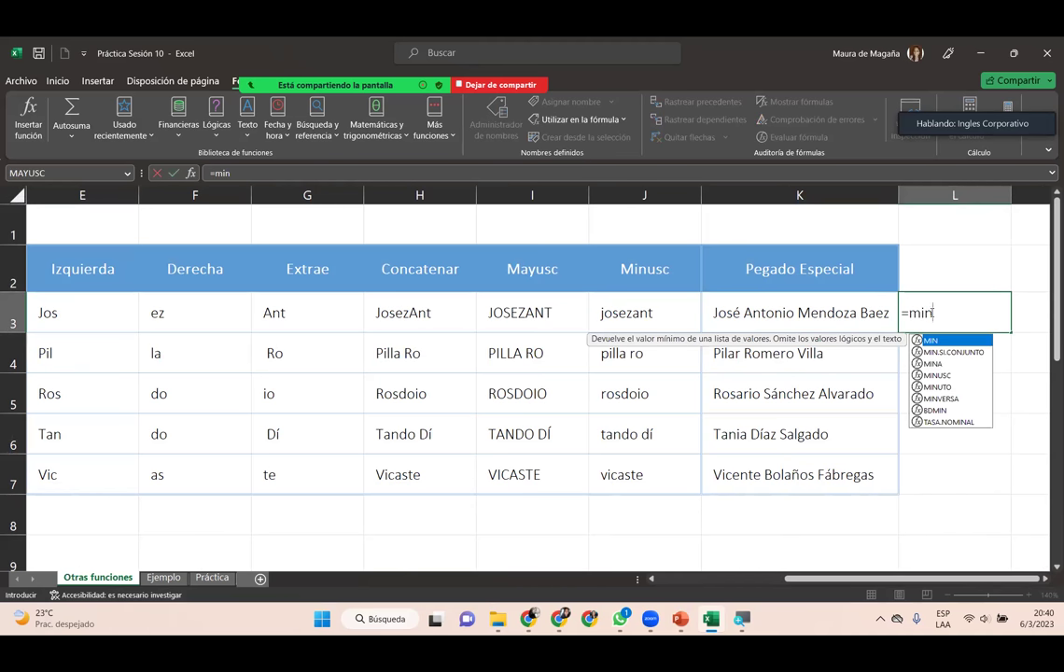
pyautogui.press('Escape')
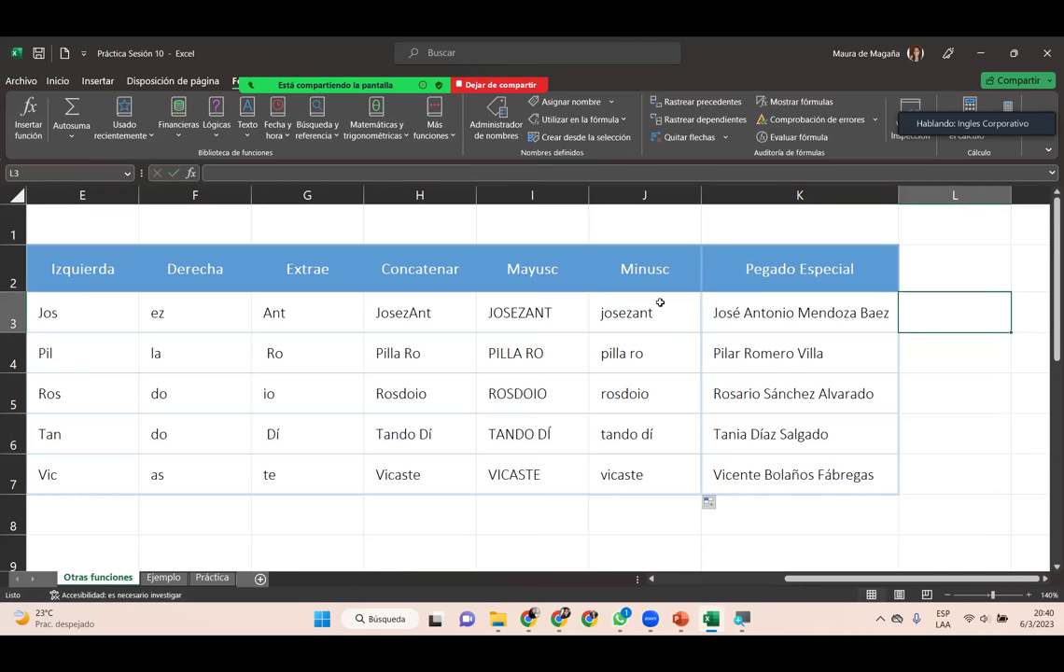
pyautogui.click(651, 315)
pyautogui.hotkey('shift', 'Down')
pyautogui.hotkey('shift', 'Down')
pyautogui.hotkey('shift', 'Down')
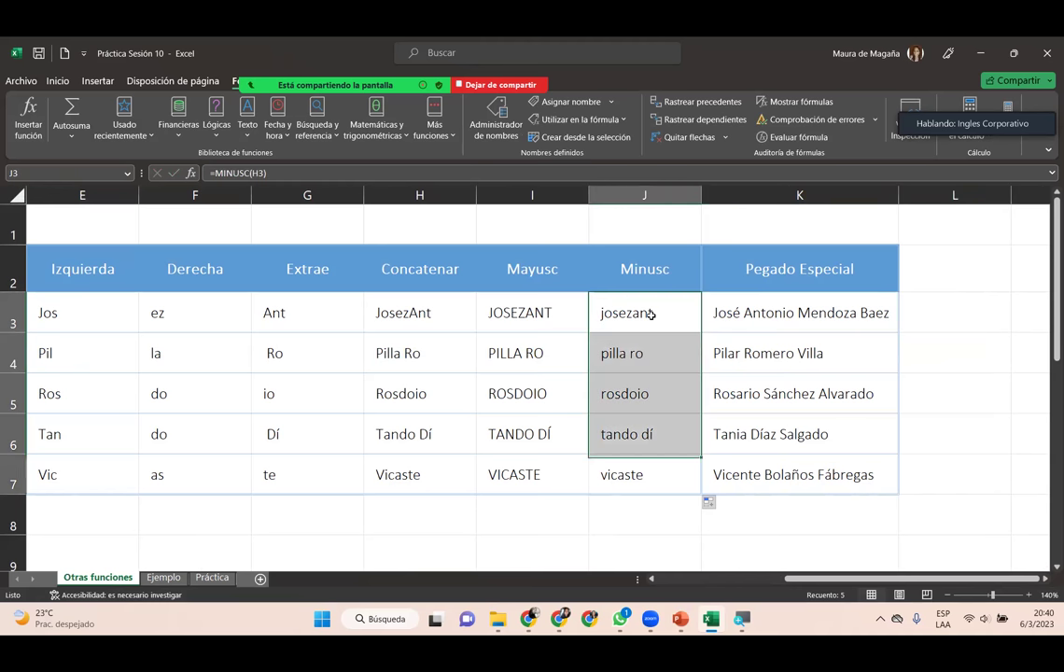
pyautogui.hotkey('shift', 'Down')
pyautogui.press('Delete')
pyautogui.press('Up')
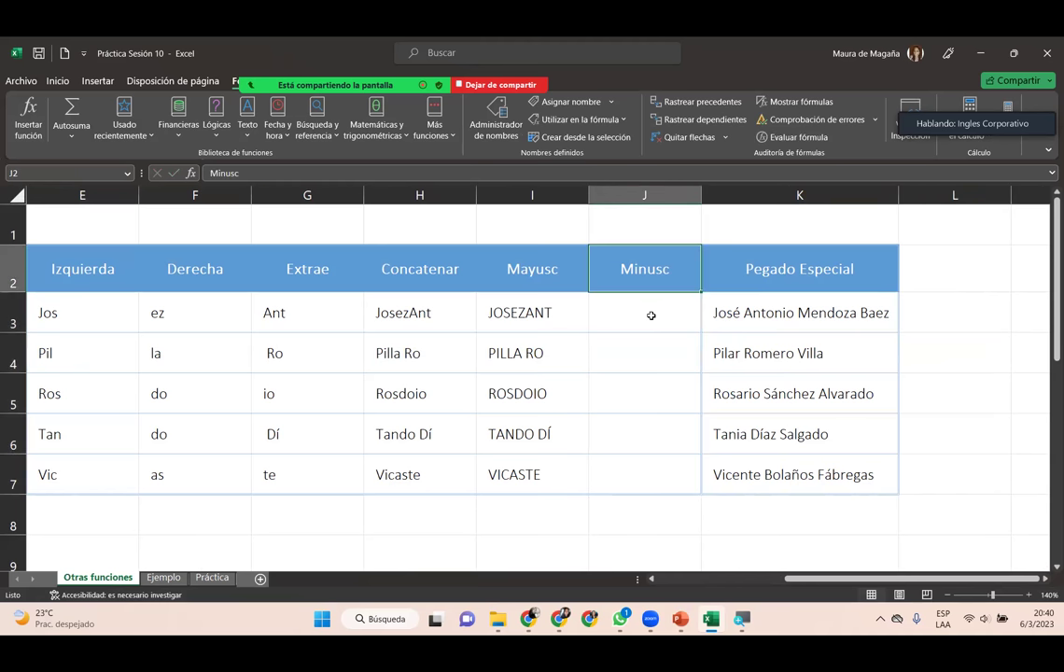
# - Enter =MINUSC(K3) in J3 to lowercase the Pegado Especial full name
pyautogui.click(652, 316)
pyautogui.write('=')
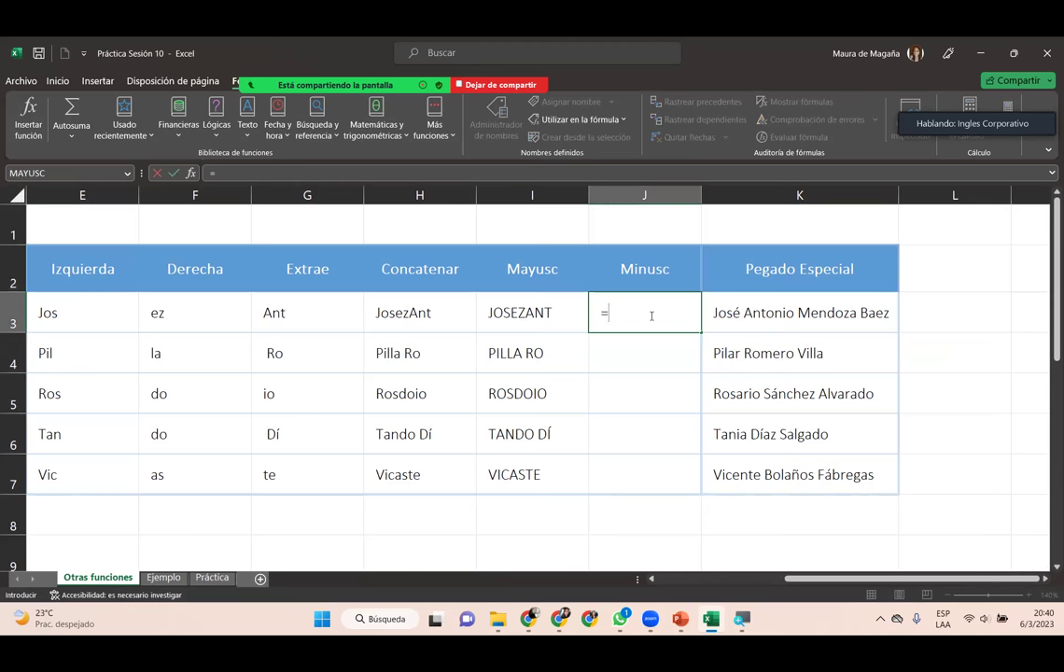
pyautogui.write('min')
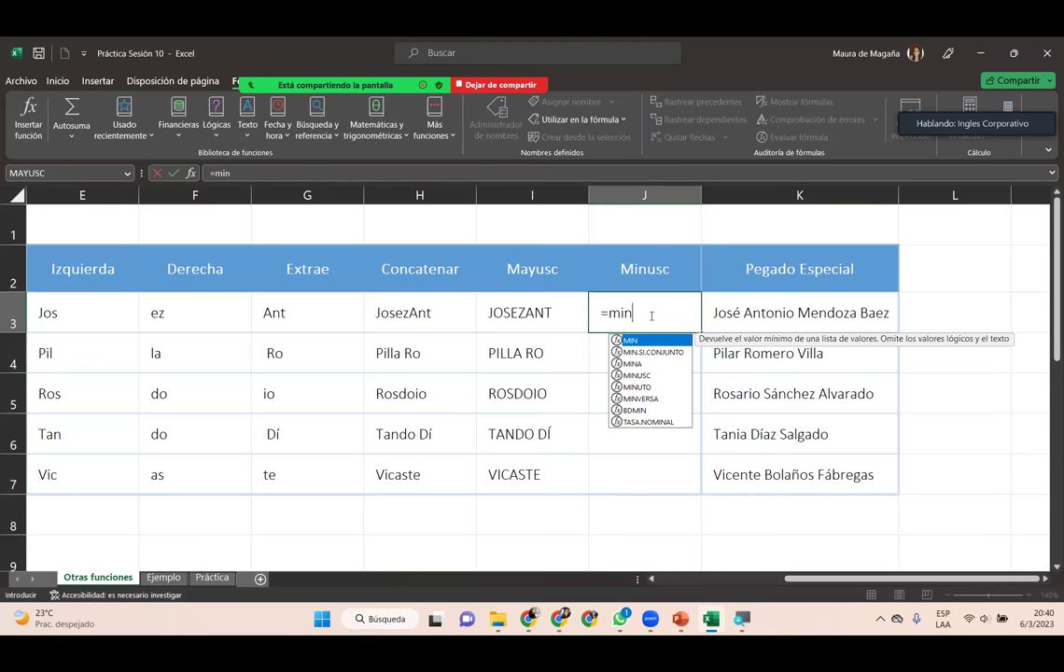
pyautogui.write('us')
pyautogui.press('Tab')
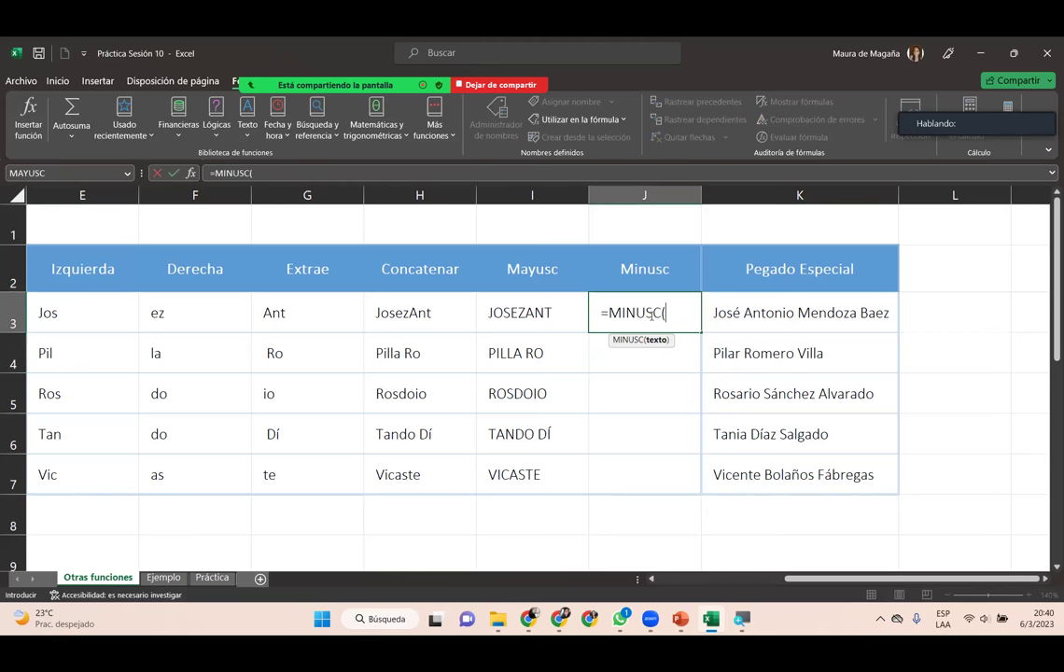
pyautogui.click(818, 306)
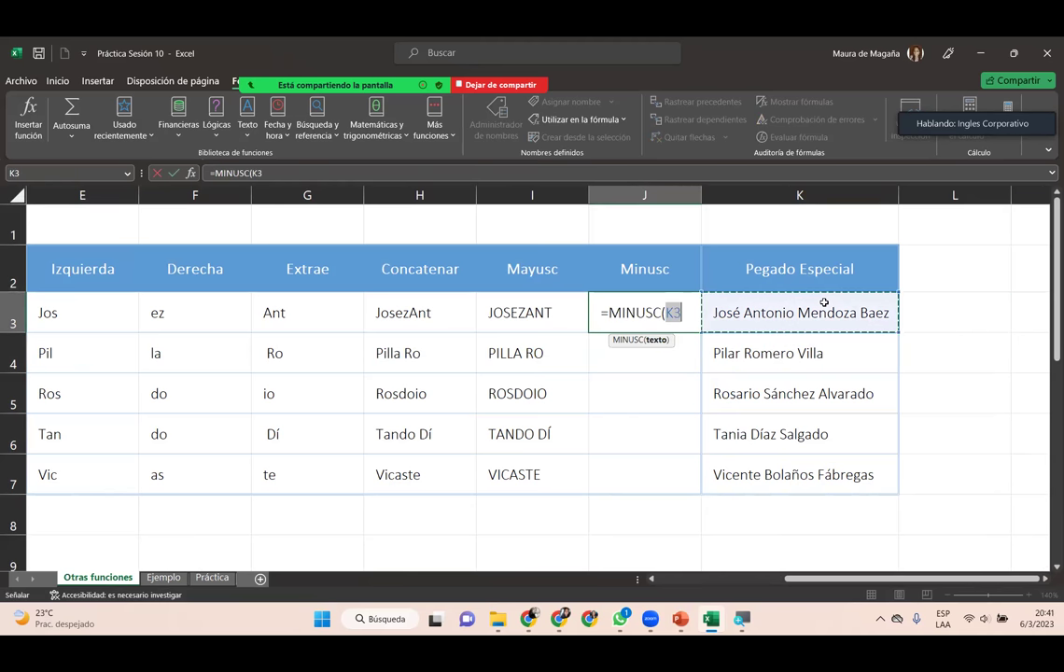
pyautogui.write(')')
pyautogui.press('Return')
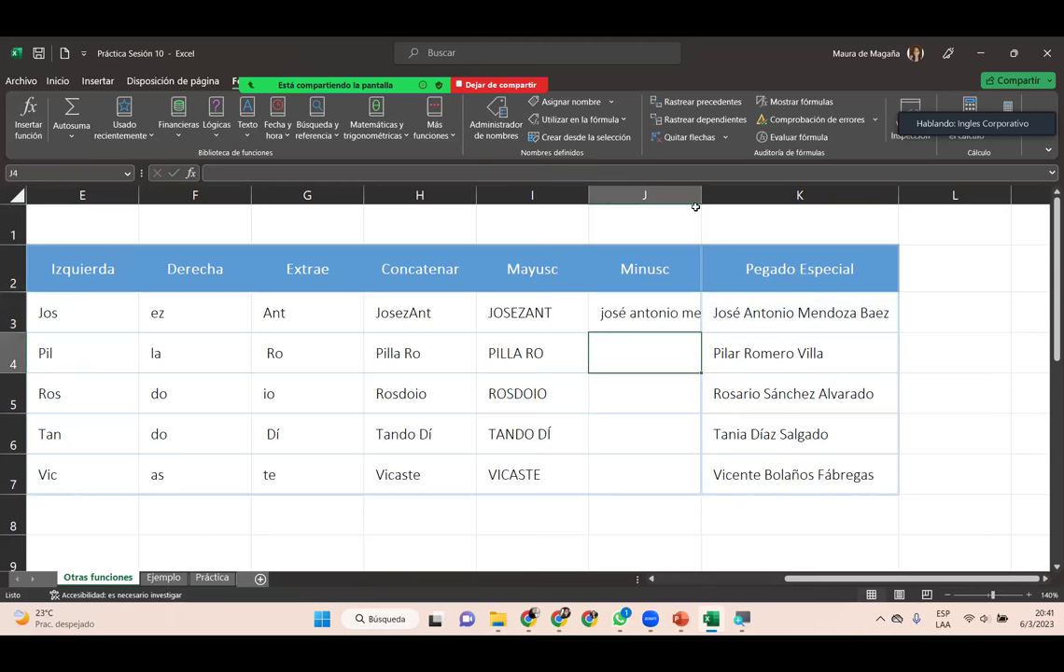
# - Autofit column J and fill the formula down to J7 with Rellenar sin formato
pyautogui.doubleClick(701, 198)
pyautogui.click(724, 304)
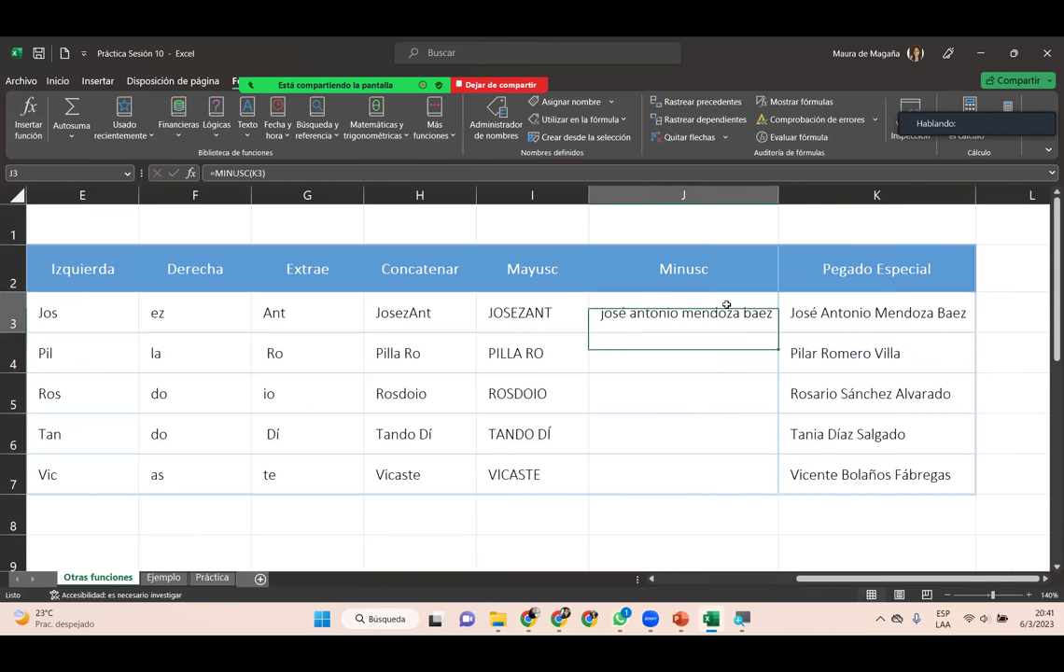
pyautogui.doubleClick(778, 332)
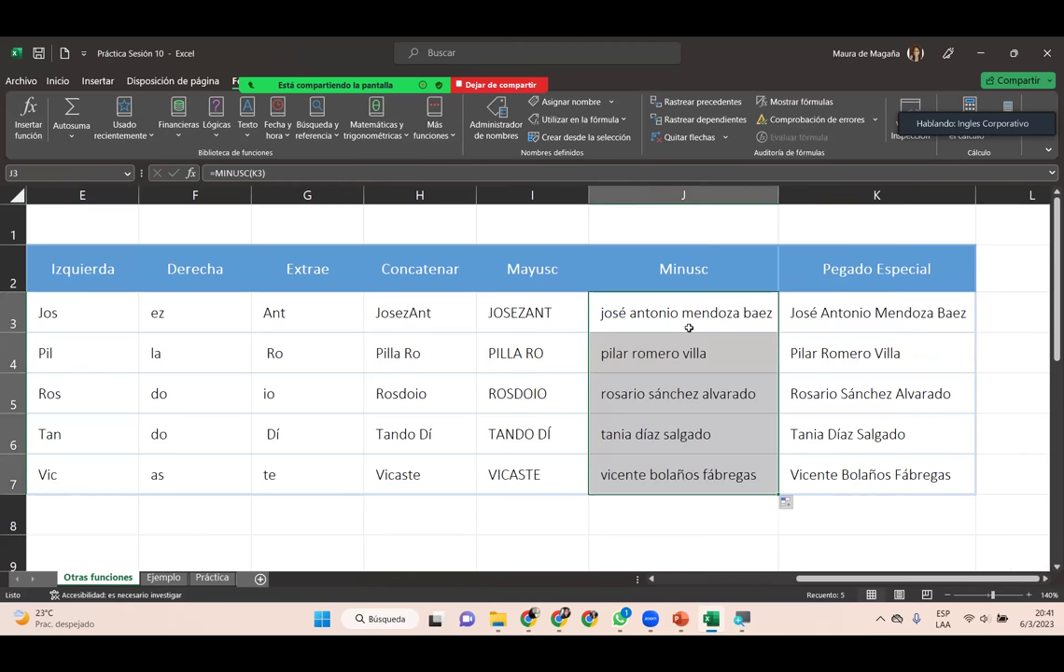
pyautogui.click(787, 502)
pyautogui.click(803, 551)
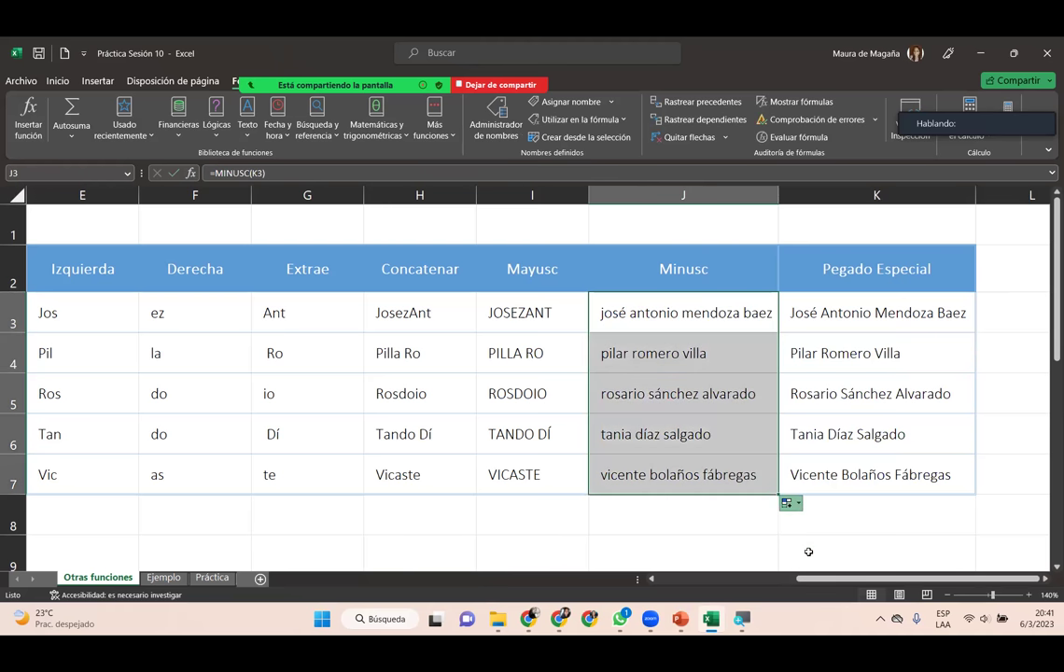
# - Select and clear the K3:K7 range, then recheck the lowercase formula in J3
pyautogui.click(706, 314)
pyautogui.moveTo(834, 312); pyautogui.dragTo(844, 465)
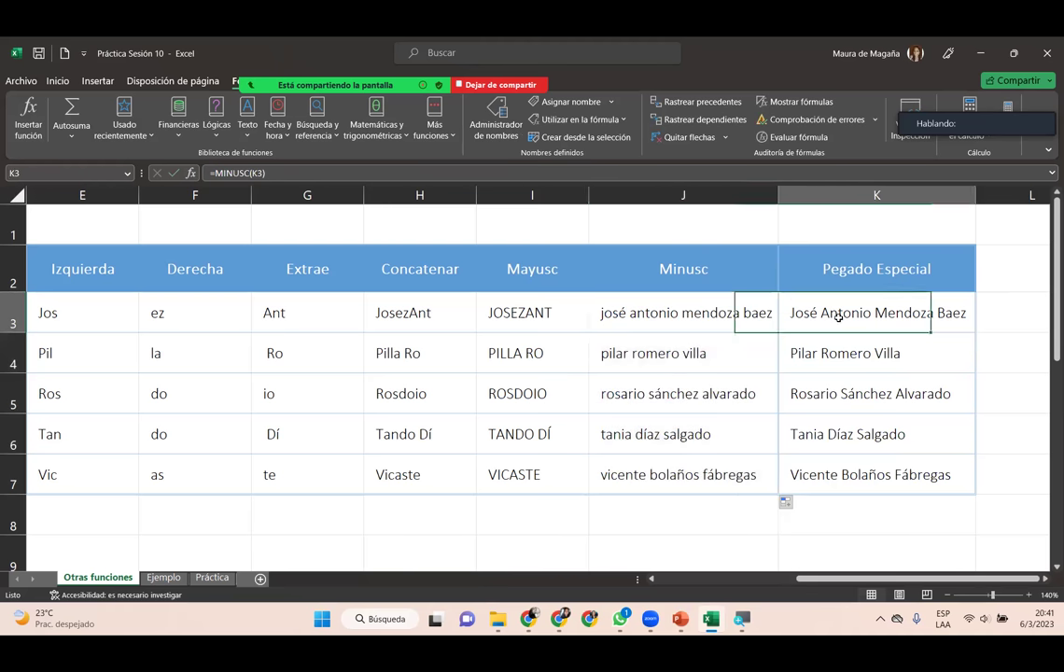
pyautogui.press('Delete')
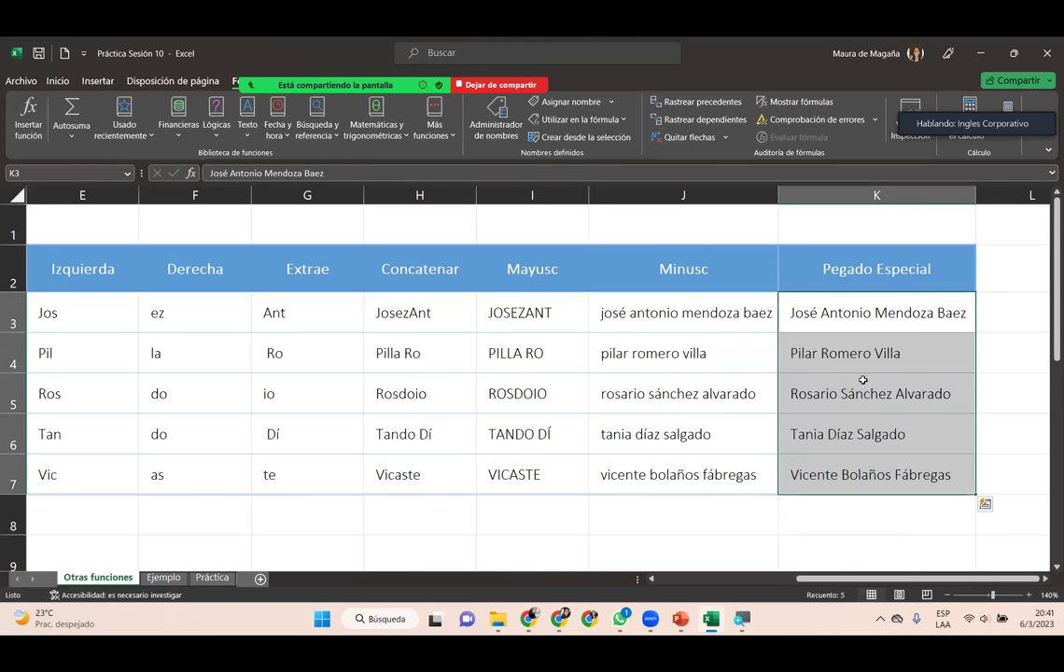
pyautogui.click(872, 315)
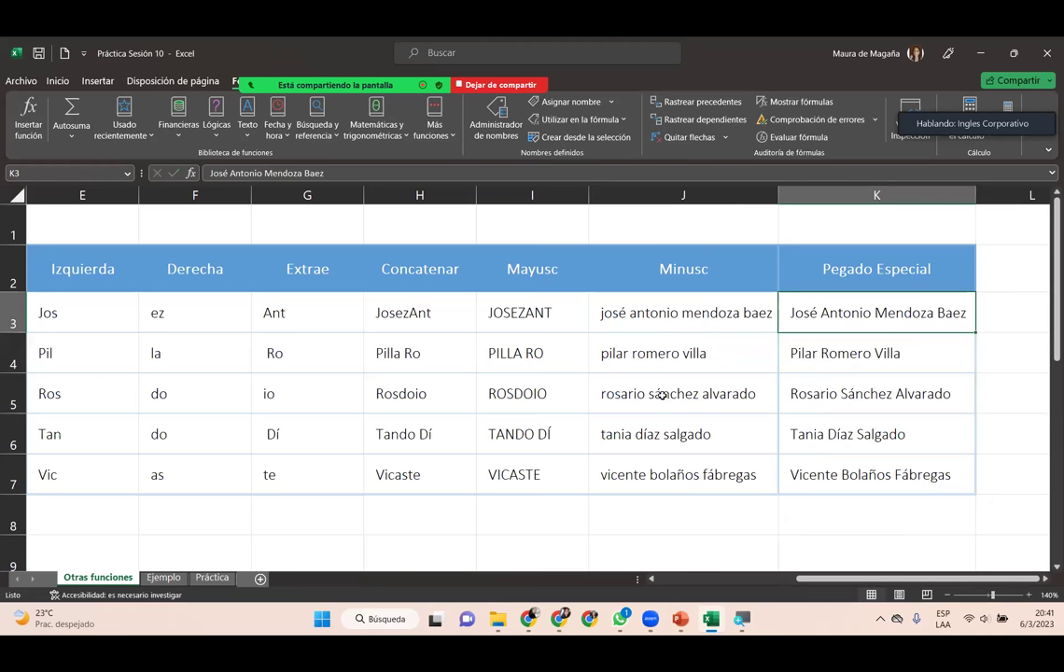
pyautogui.click(691, 315)
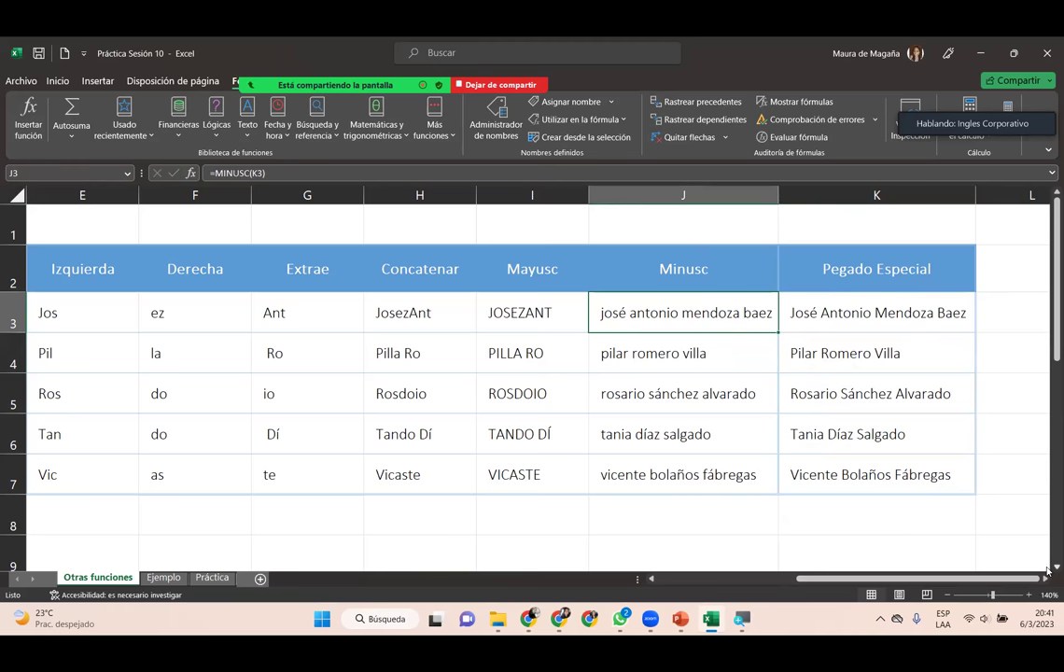
pyautogui.scroll(-1, 1047, 571)
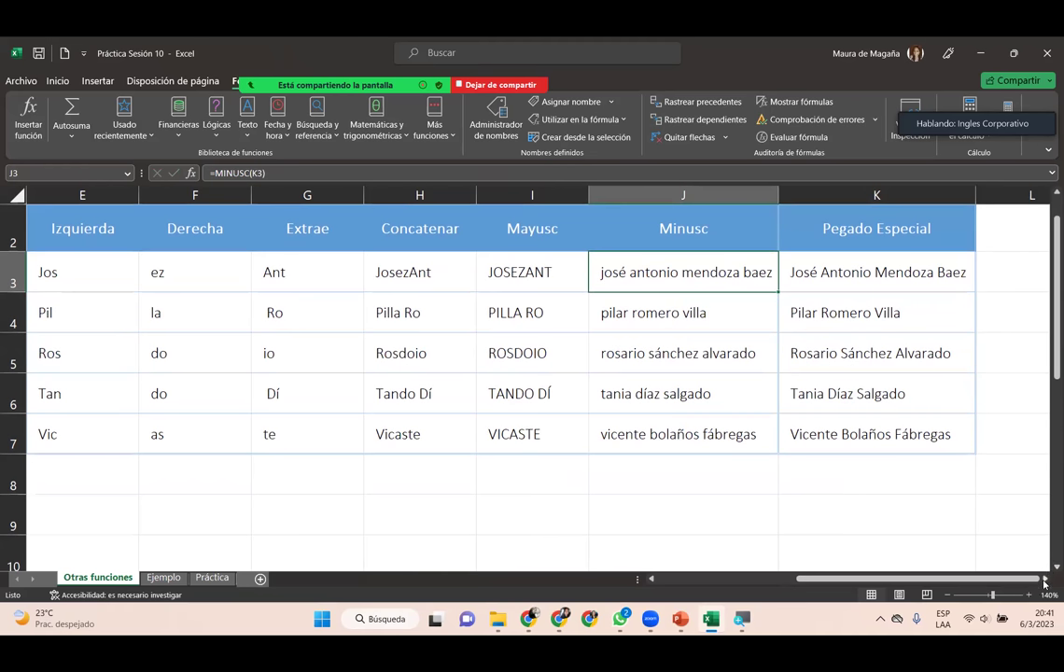
# - Enter the heading 'Nombre Propio' in cell L2, correcting the typos
pyautogui.click(1044, 579)
pyautogui.click(1045, 578)
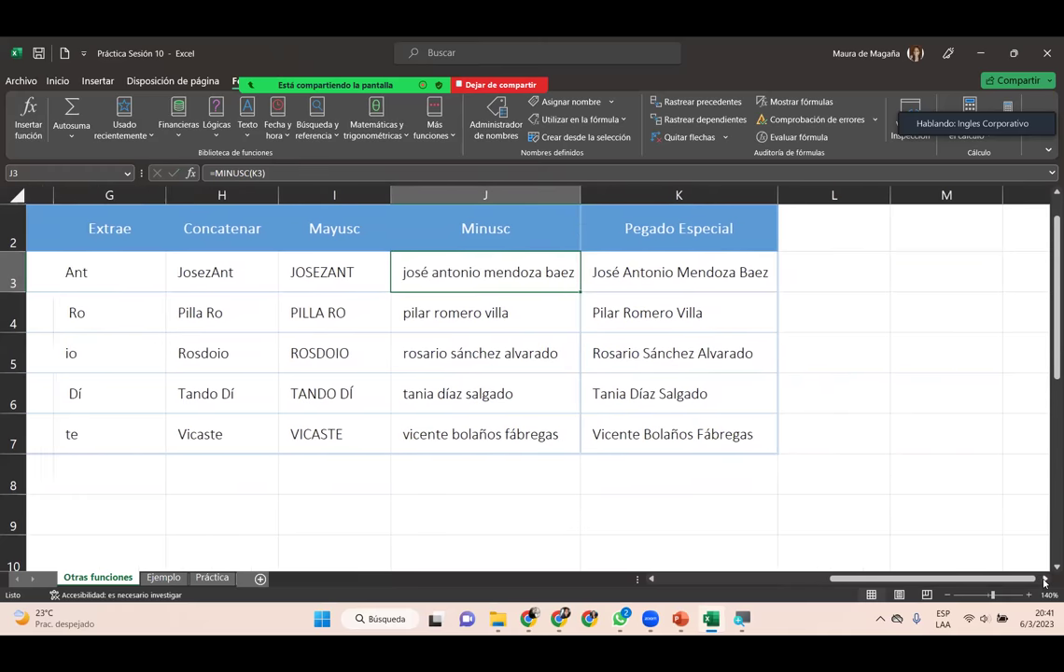
pyautogui.click(790, 219)
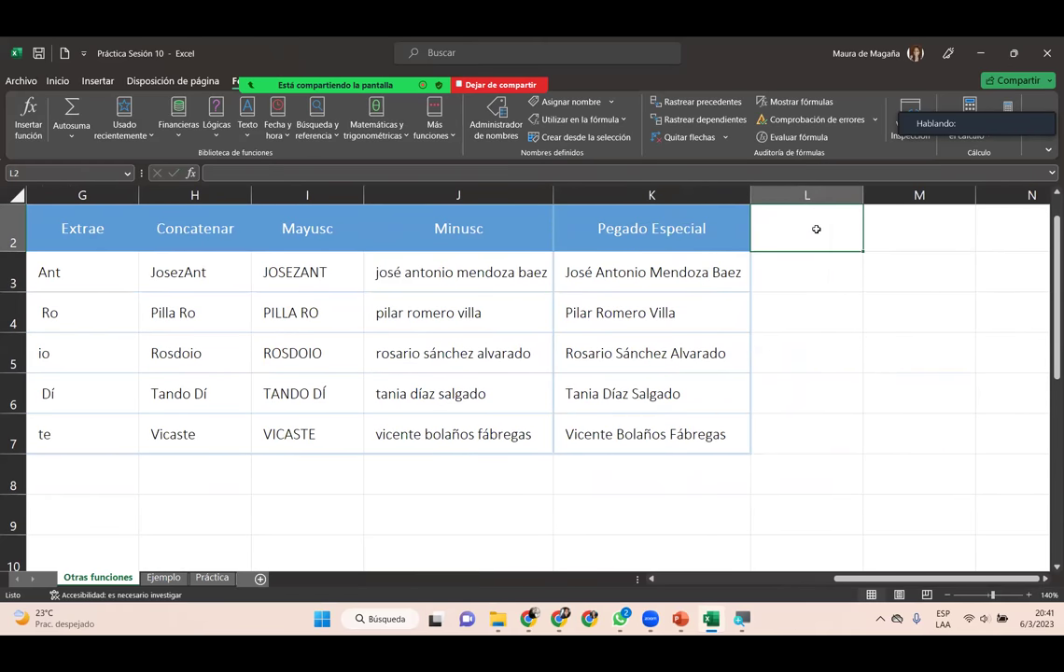
pyautogui.write('NOm')
pyautogui.press('BackSpace')
pyautogui.press('BackSpace')
pyautogui.write('ombre Por')
pyautogui.press('BackSpace')
pyautogui.press('BackSpace')
pyautogui.write('rip')
pyautogui.press('BackSpace')
pyautogui.press('BackSpace')
pyautogui.write('opio')
pyautogui.press('Return')
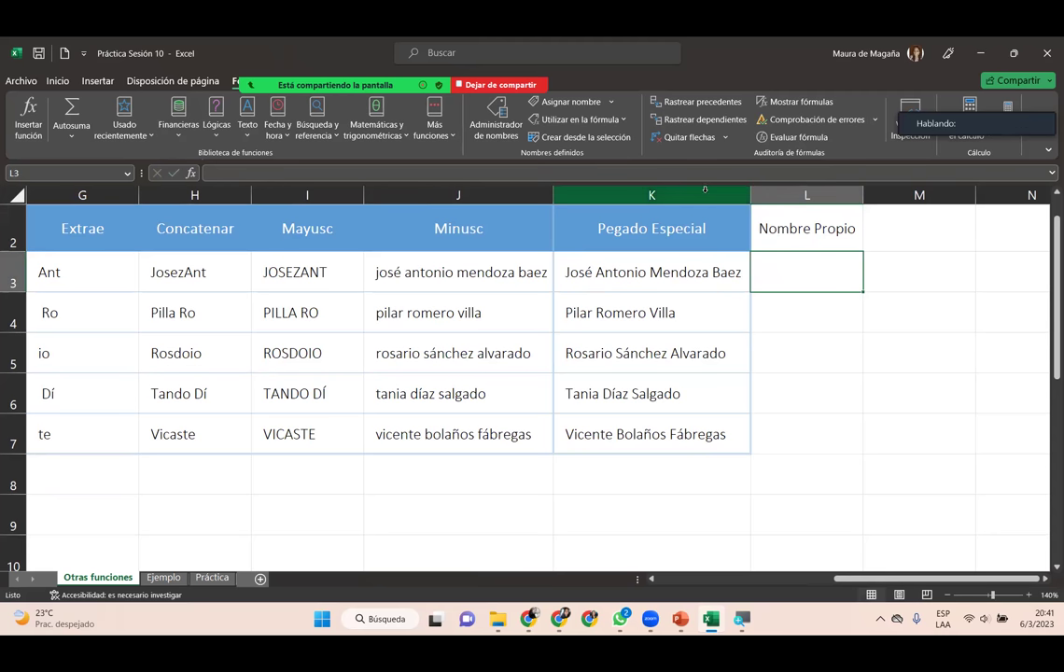
pyautogui.click(653, 195)
# - Copy column K's blue heading and borders onto column L with Copiar formato
pyautogui.click(58, 81)
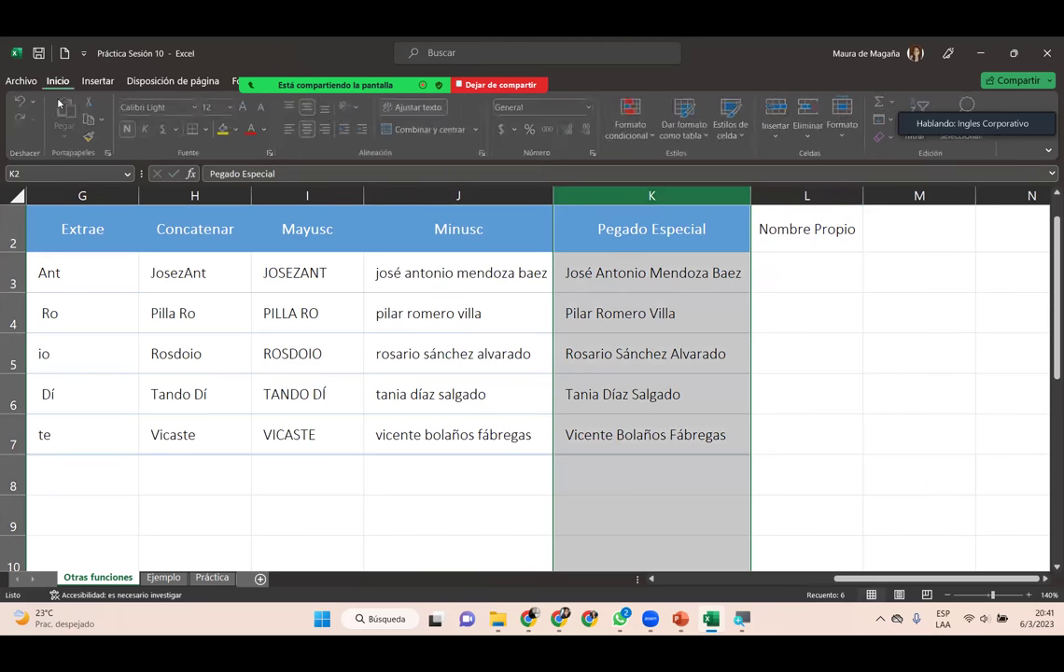
pyautogui.click(91, 136)
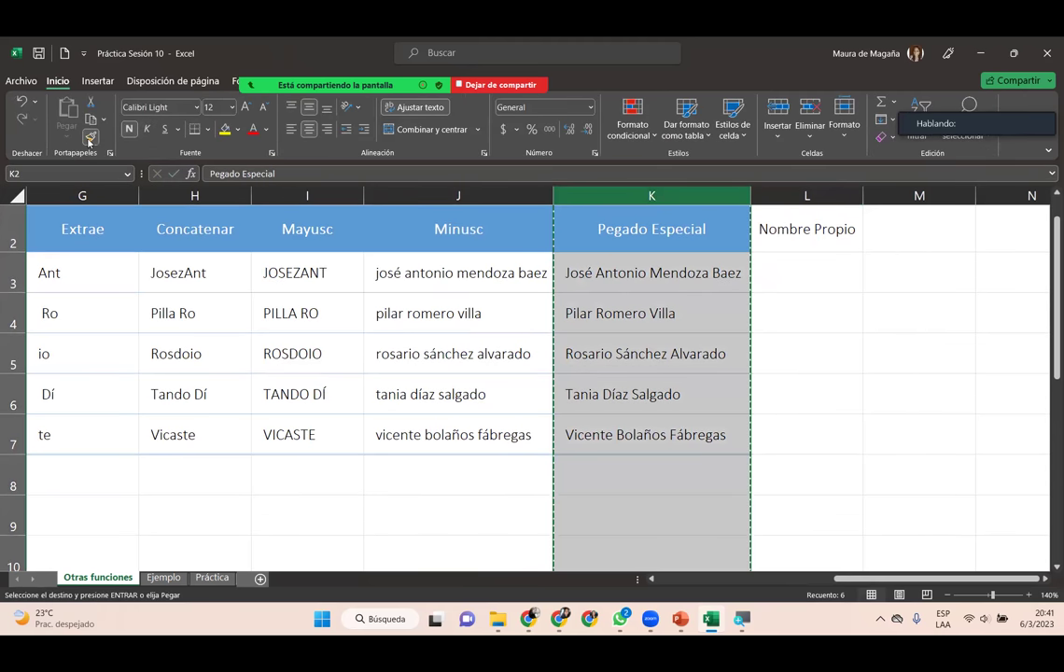
pyautogui.click(817, 187)
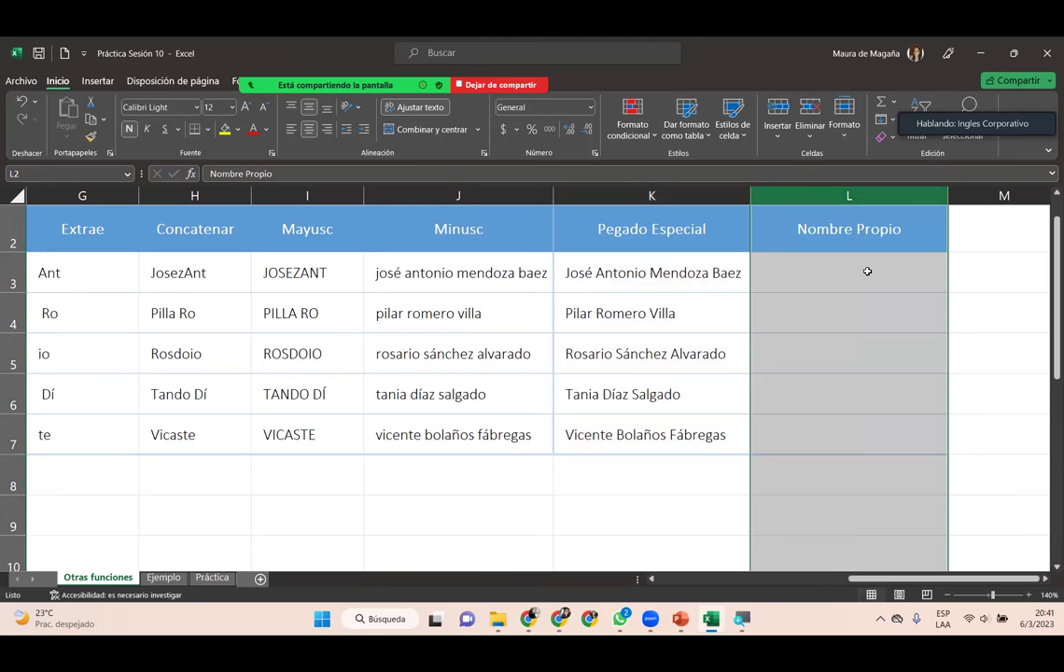
pyautogui.click(867, 272)
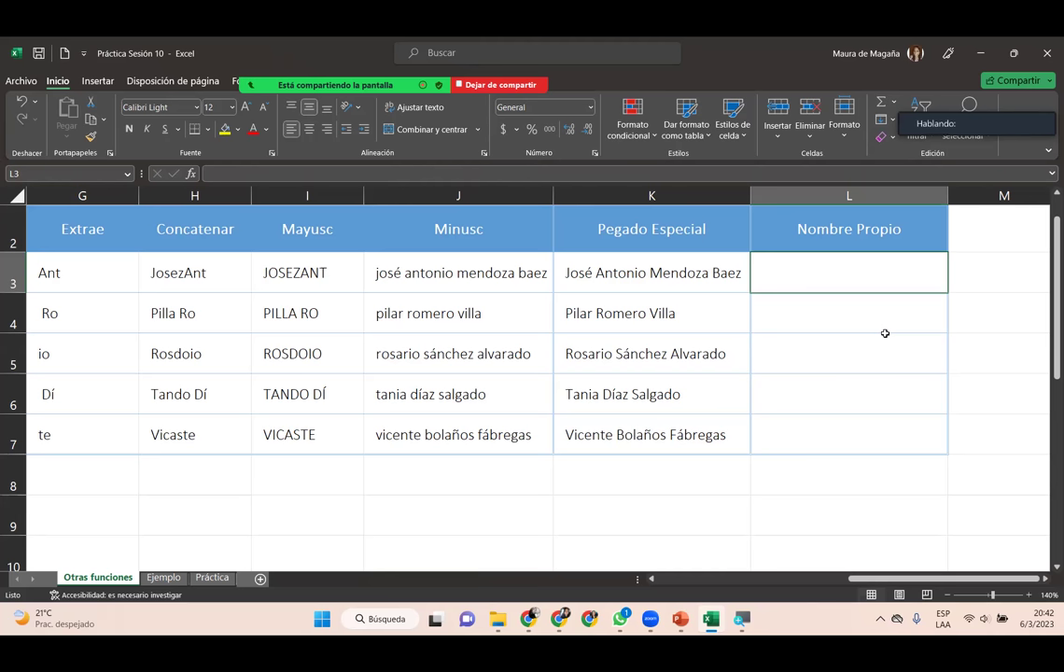
# - Enter =NOMPROPIO(J3) in L3 so the lowercase name appears in proper case
pyautogui.write('=')
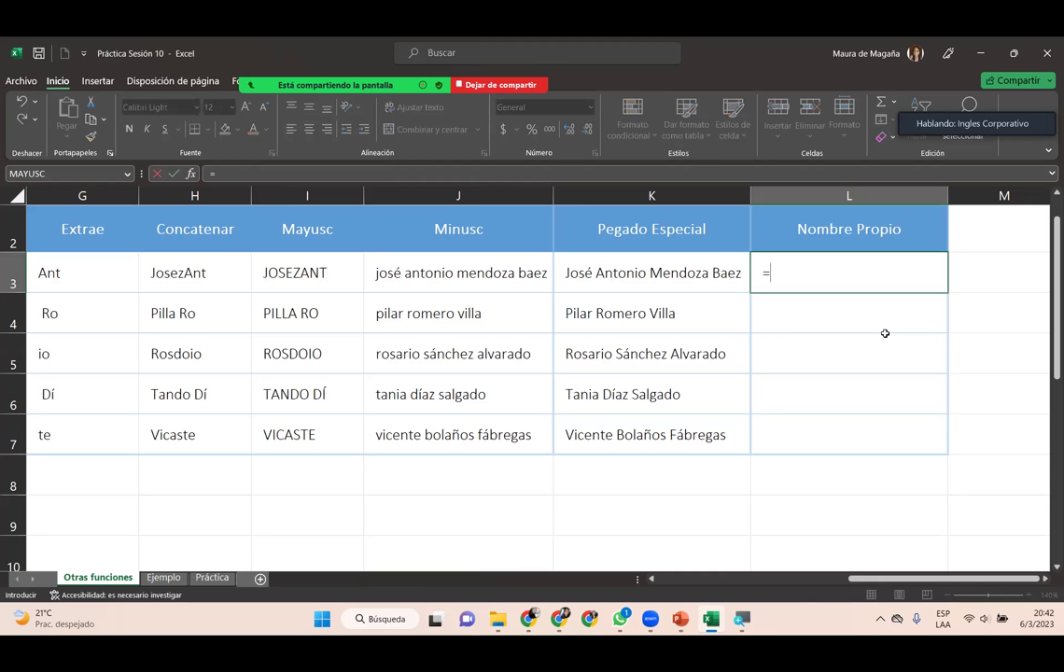
pyautogui.write('n')
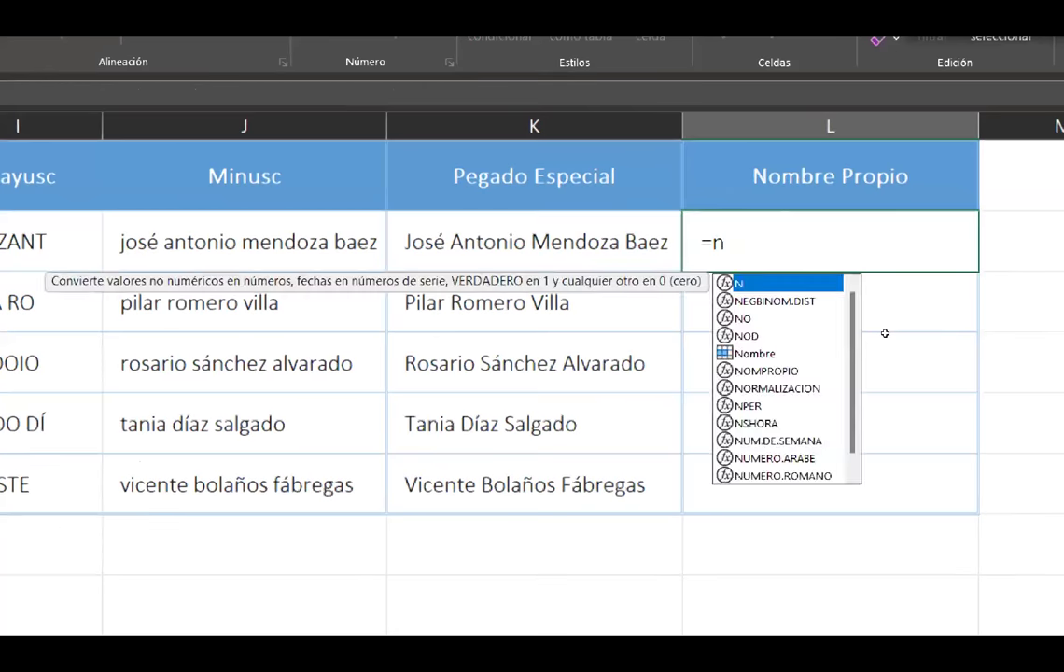
pyautogui.write('omp')
pyautogui.press('Tab')
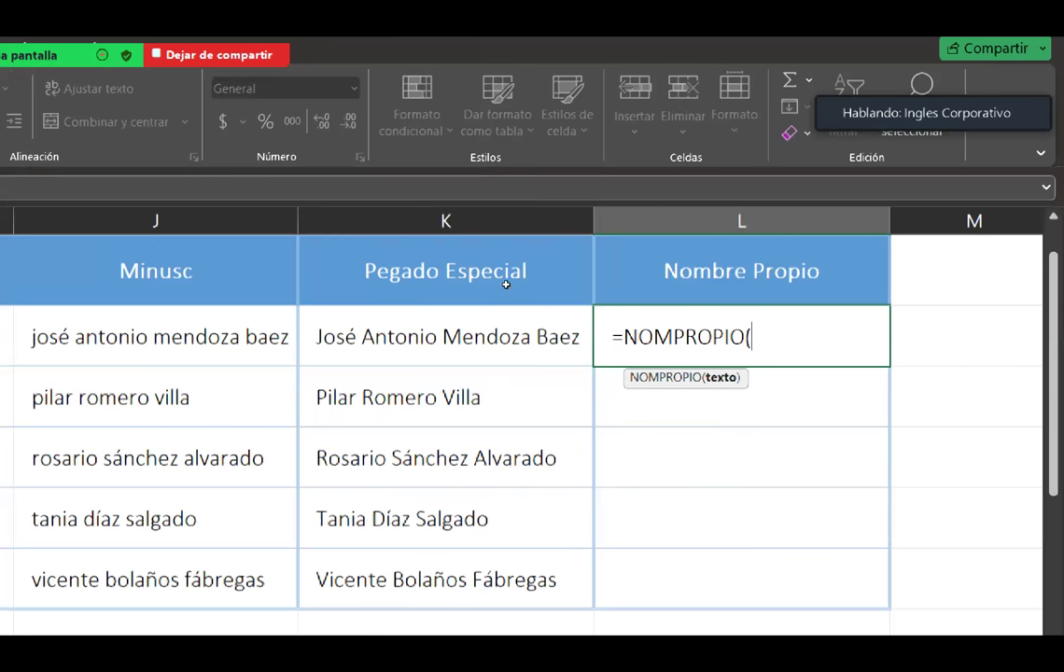
pyautogui.hscroll(-1, 315, 266)
pyautogui.hscroll(-1, 361, 269)
pyautogui.press('Left')
pyautogui.press('Left')
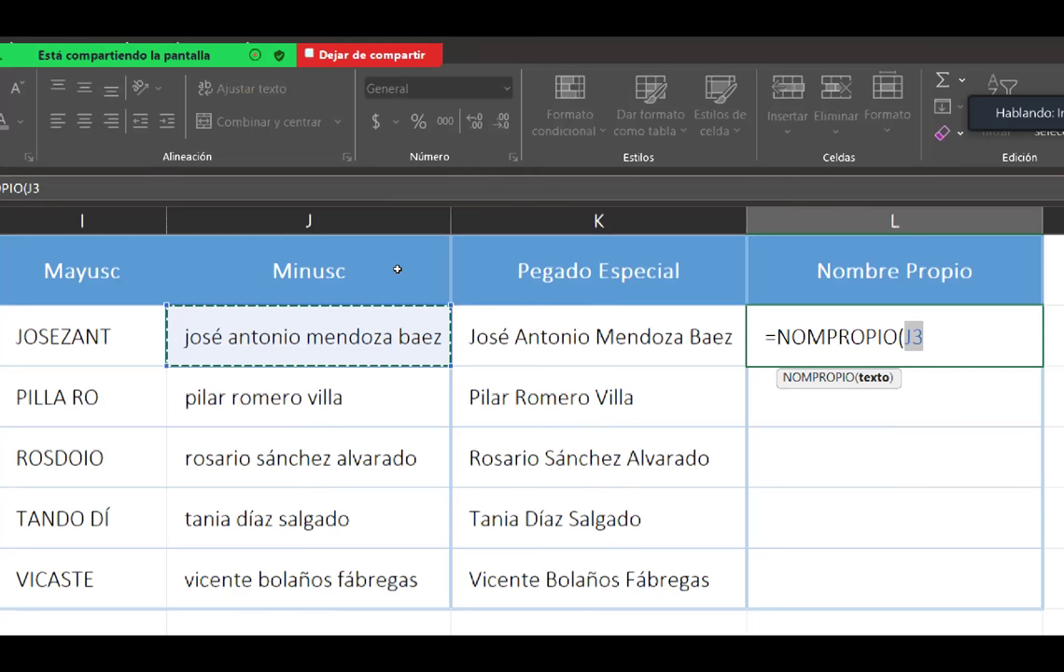
pyautogui.write(')')
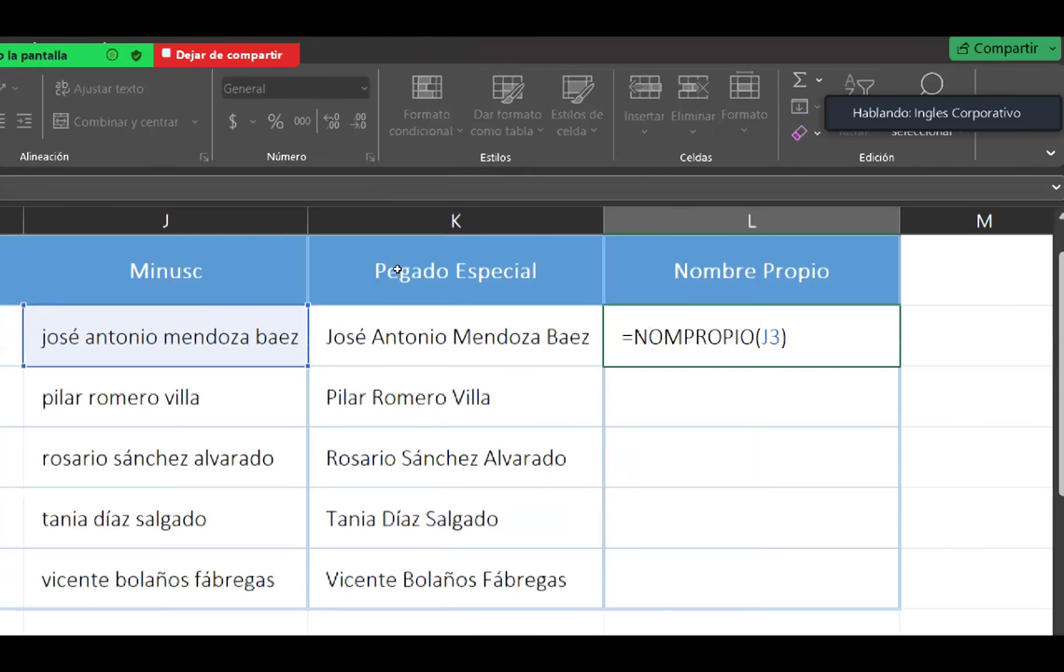
pyautogui.press('Return')
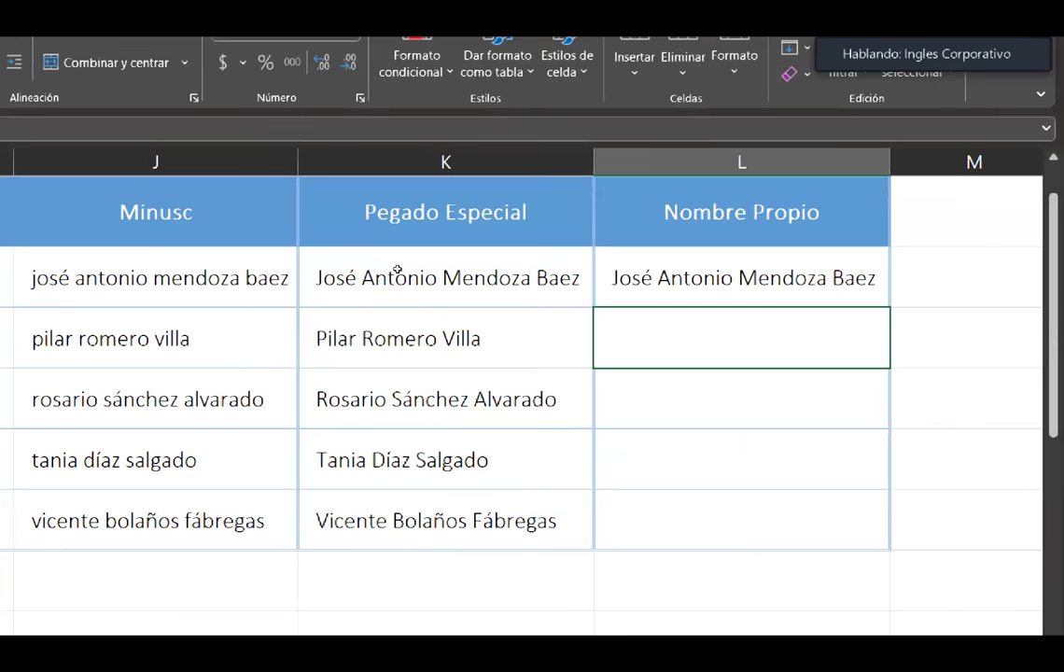
pyautogui.press('Up')
pyautogui.press('Right')
pyautogui.press('Right')
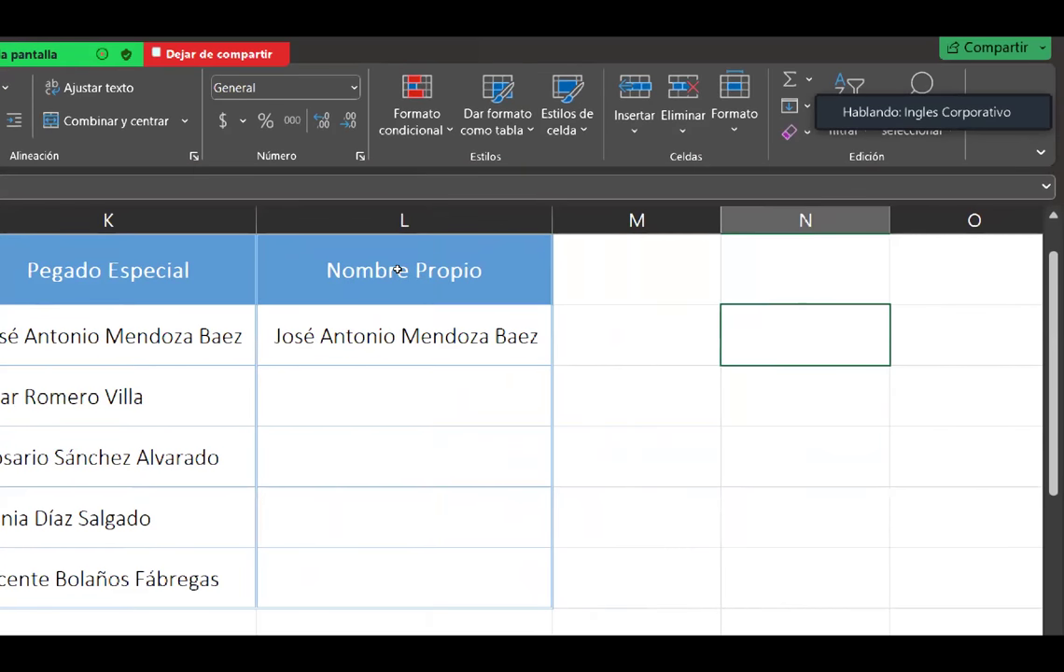
# - Type a lowercase test name in N3 and set L3 to =NOMPROPIO(N3)
pyautogui.write('maura del cid magaña')
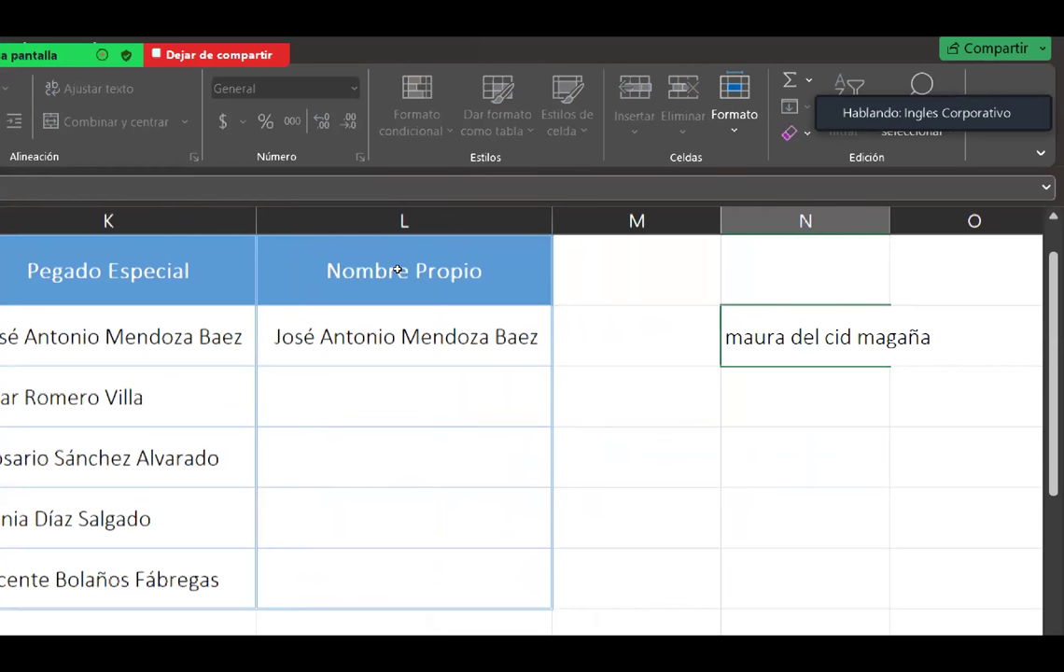
pyautogui.press('Return')
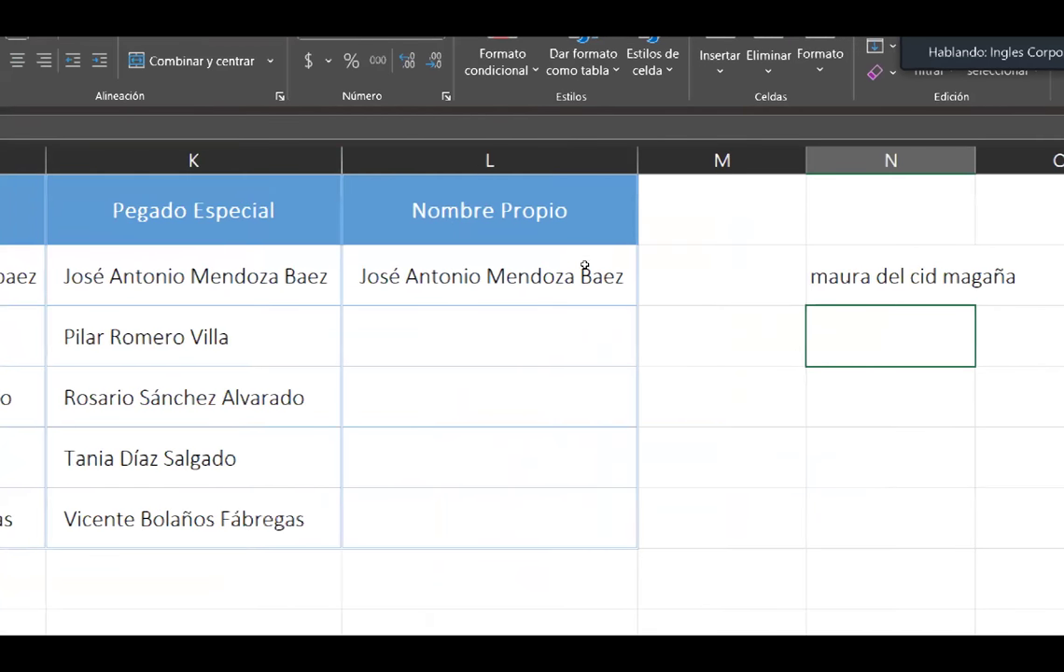
pyautogui.click(585, 267)
pyautogui.write('=')
pyautogui.write('n')
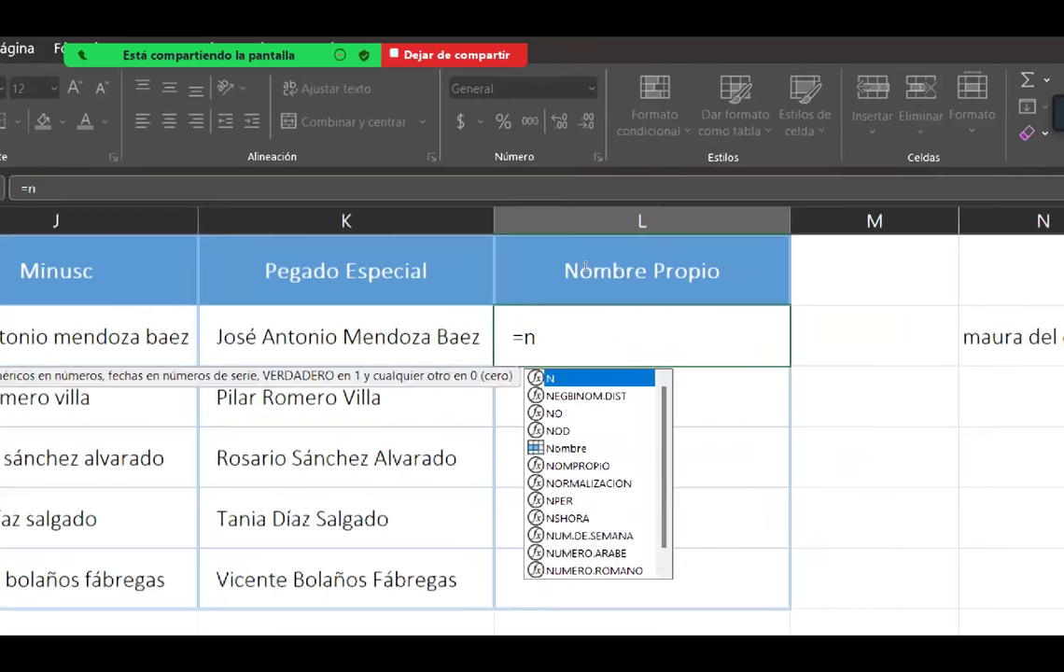
pyautogui.write('om')
pyautogui.write('p')
pyautogui.write('r')
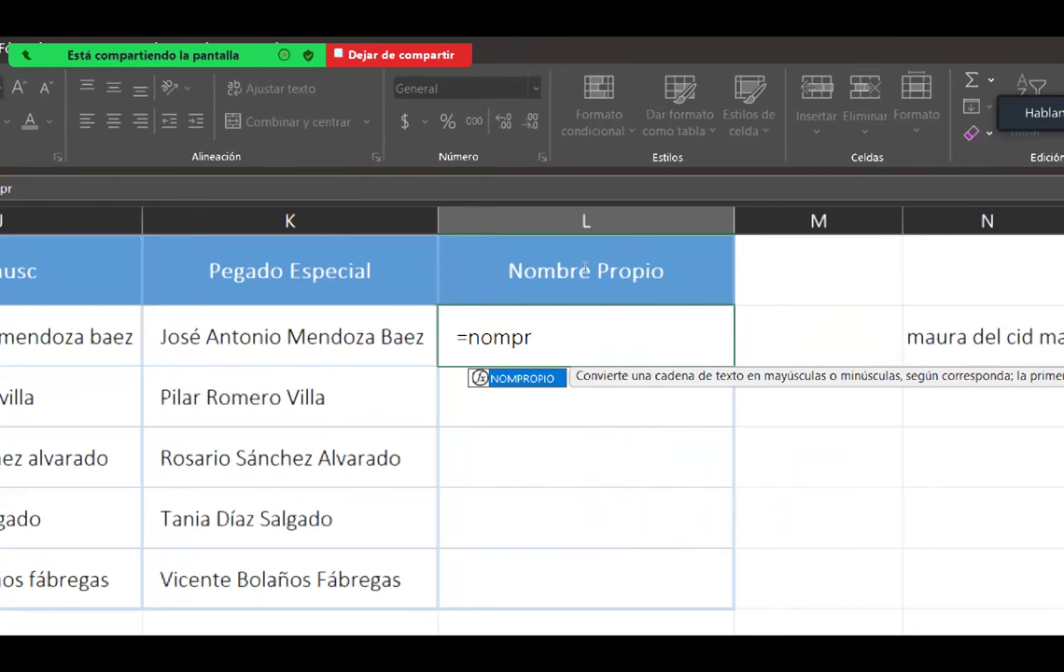
pyautogui.press('Tab')
pyautogui.click(899, 282)
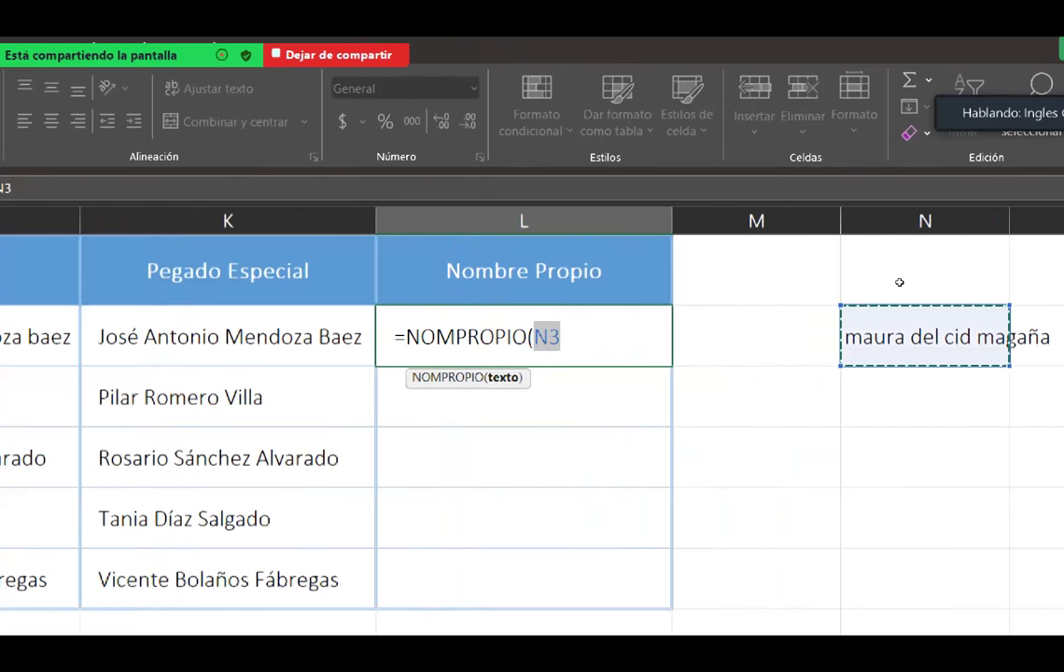
pyautogui.write(')')
pyautogui.press('Return')
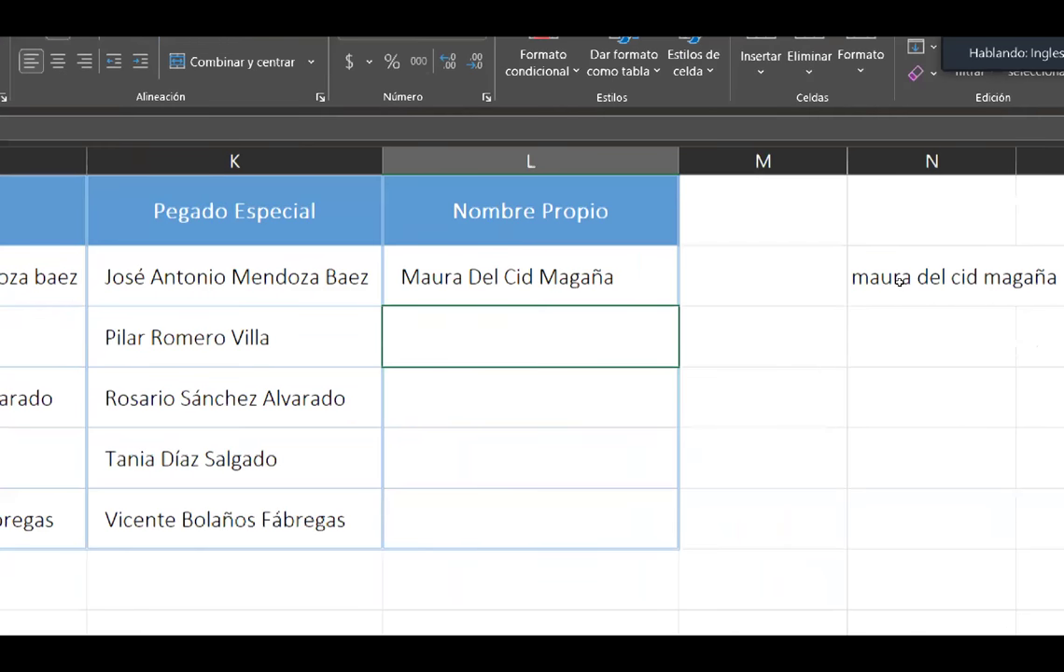
pyautogui.press('Up')
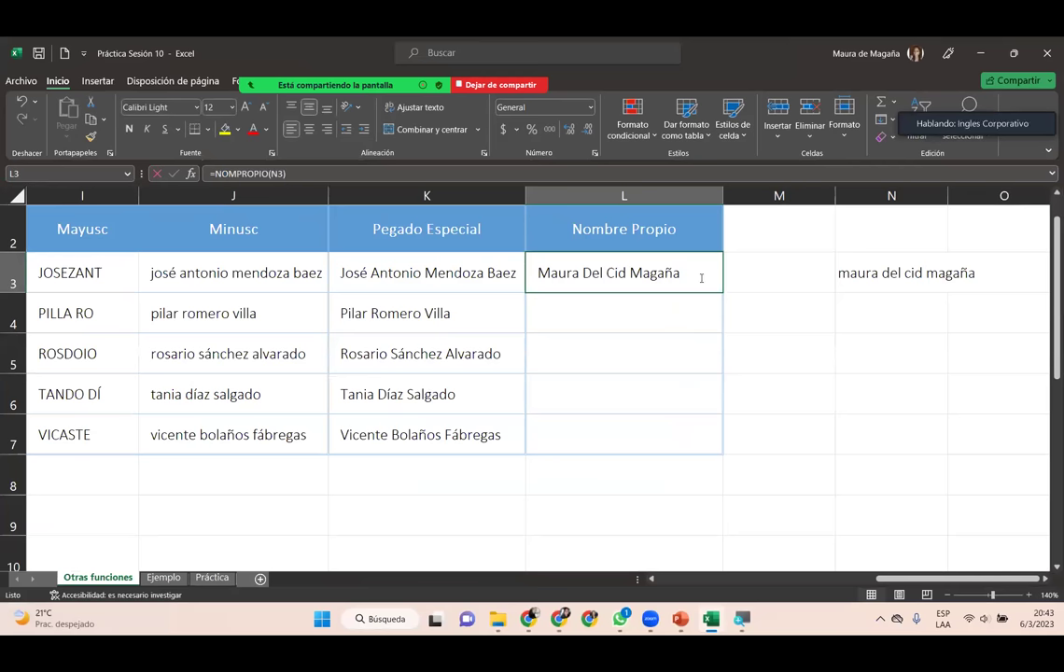
# - Change L3's formula back to =NOMPROPIO(J3)
pyautogui.doubleClick(701, 276)
pyautogui.doubleClick(640, 272)
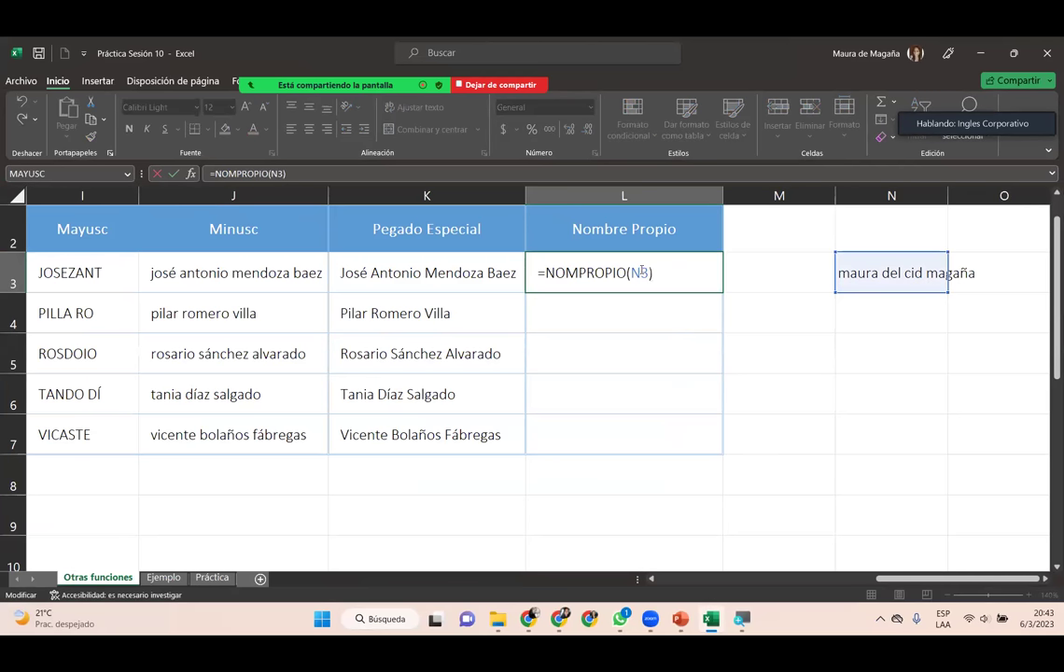
pyautogui.click(246, 280)
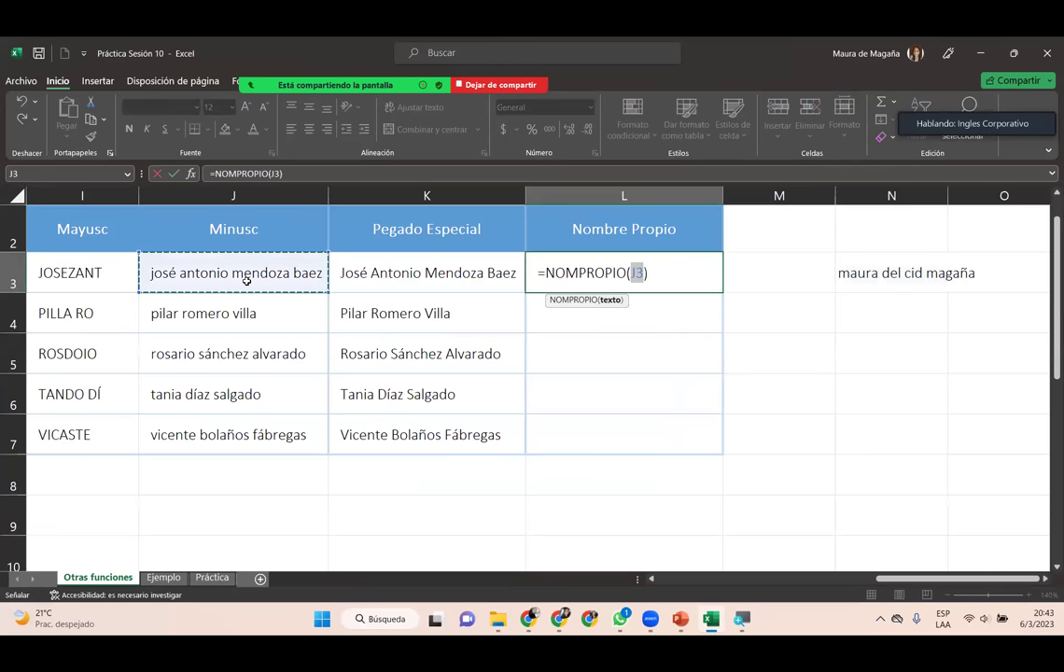
pyautogui.press('Return')
# - Fill the Nombre Propio formula down through L7 with Rellenar sin formato
pyautogui.click(665, 284)
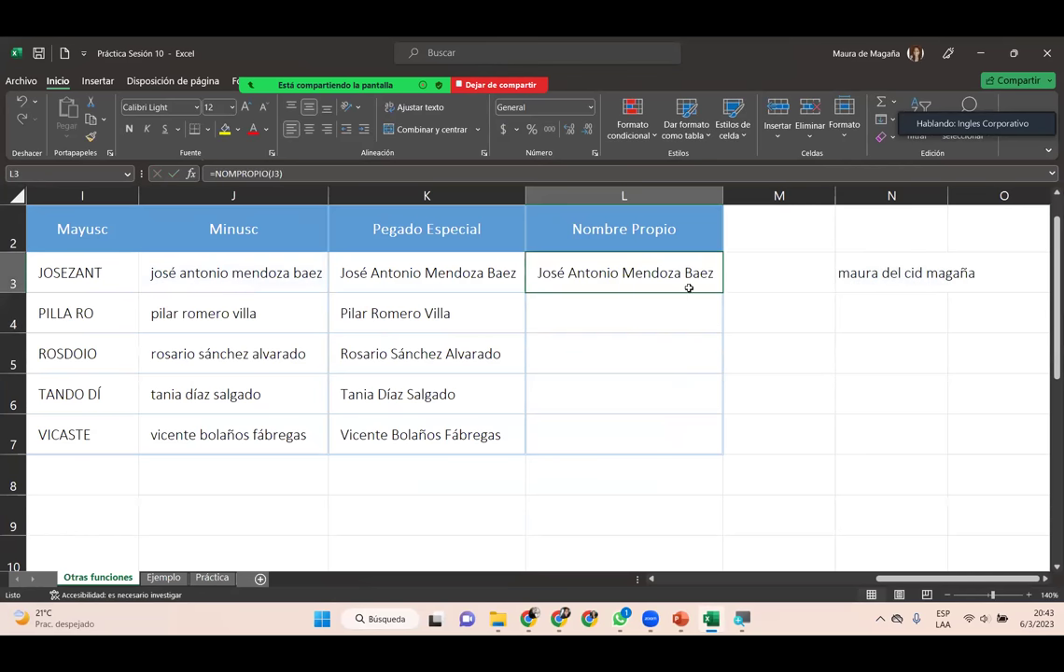
pyautogui.doubleClick(722, 292)
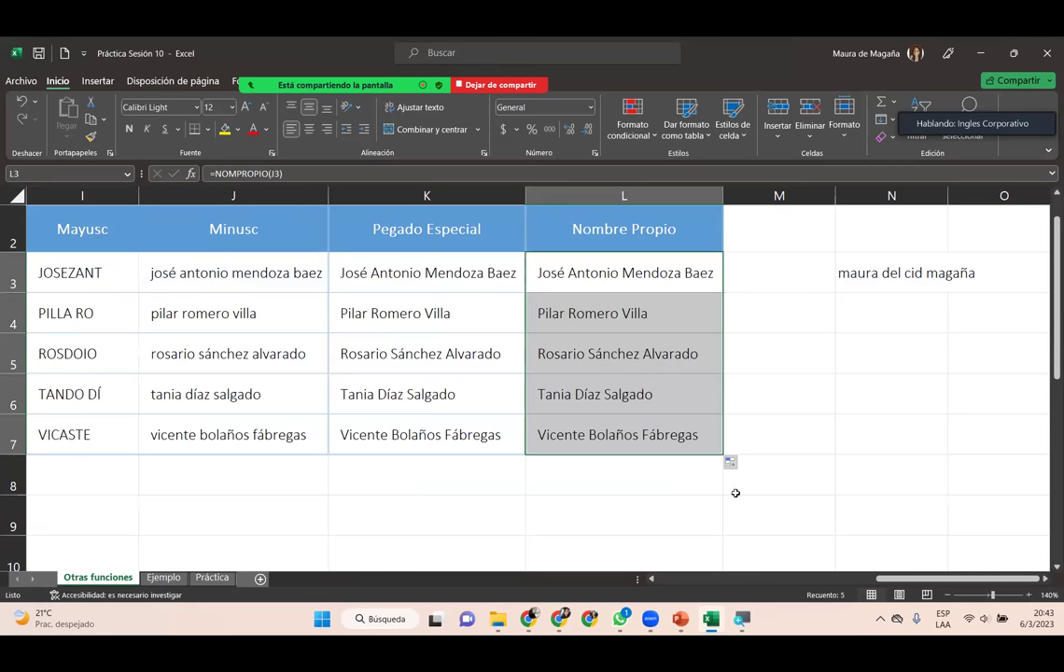
pyautogui.click(732, 463)
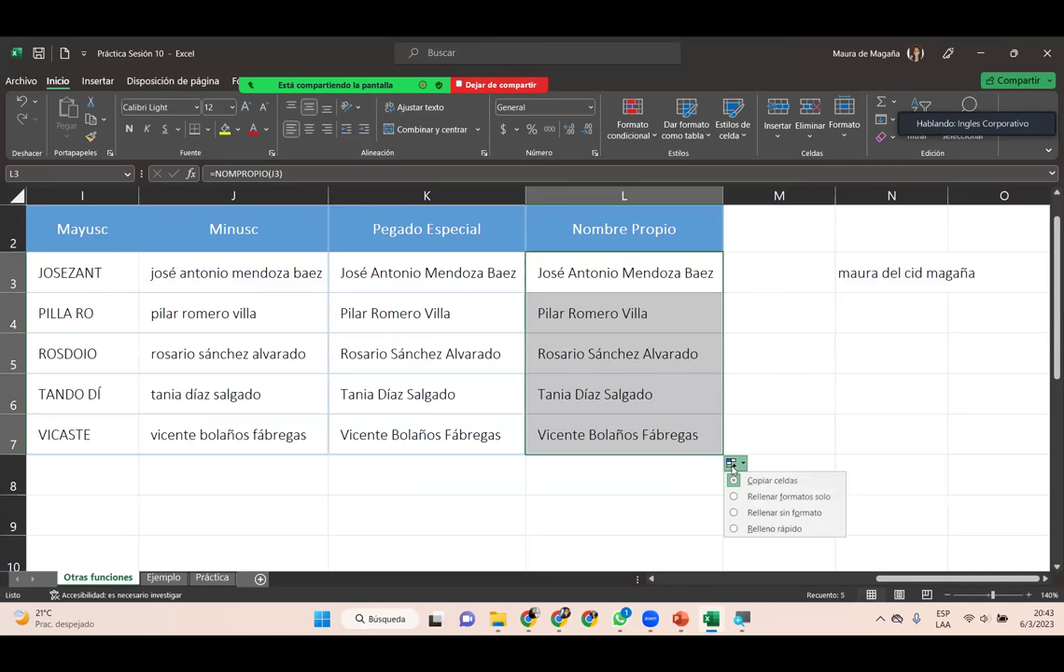
pyautogui.click(767, 512)
# - Delete the test name from N3 and scroll back toward column A
pyautogui.click(878, 288)
pyautogui.press('Delete')
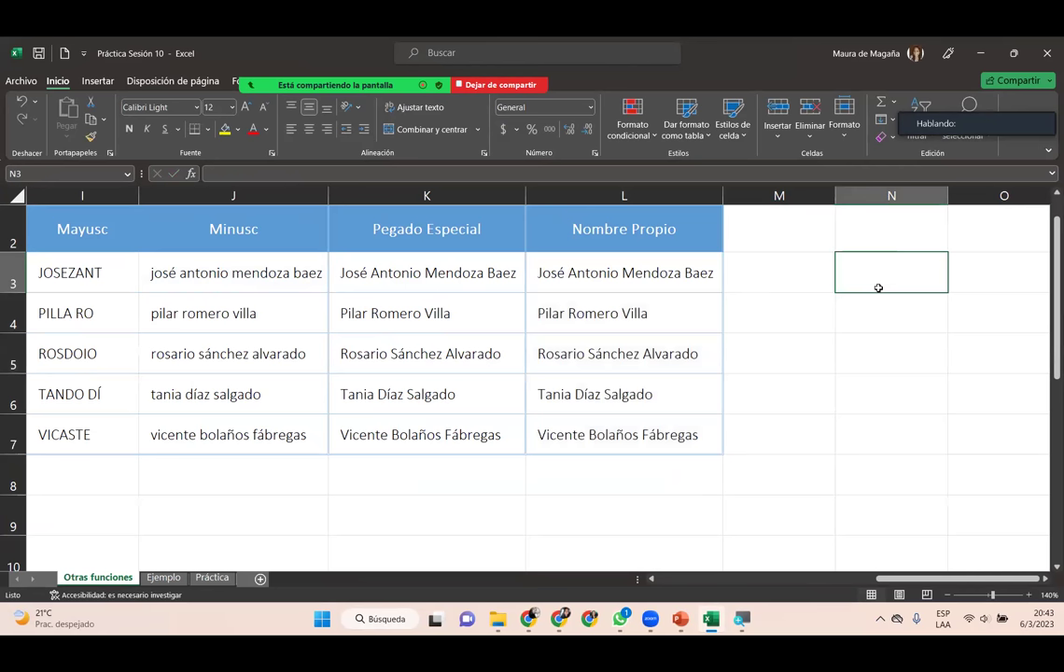
pyautogui.click(748, 269)
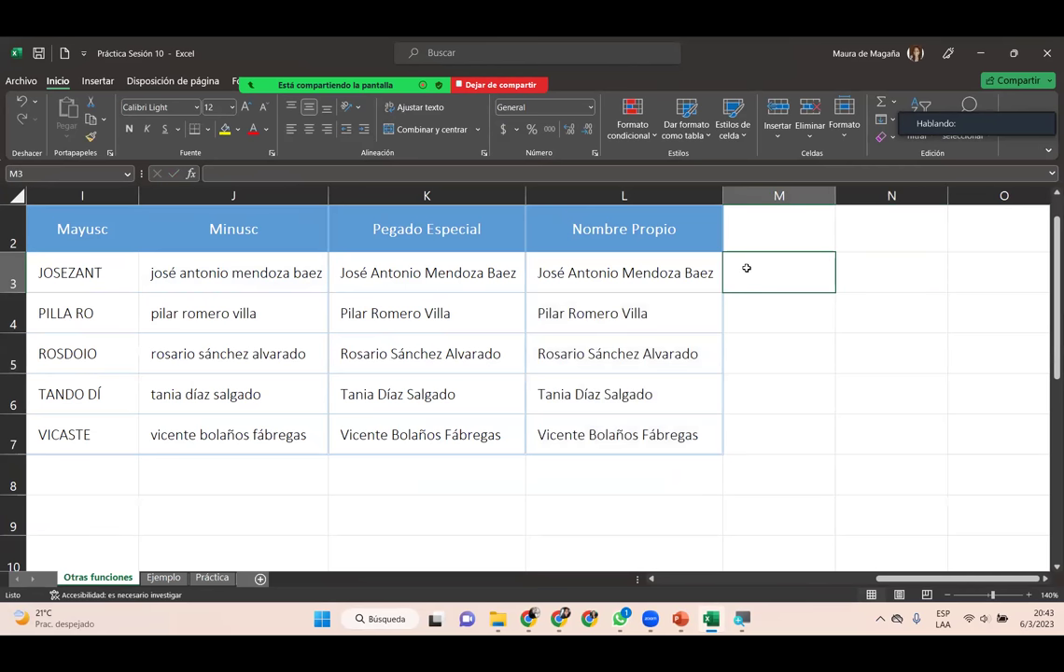
pyautogui.moveTo(887, 579); pyautogui.dragTo(767, 578)
pyautogui.moveTo(683, 590)
pyautogui.mouseDown()
pyautogui.moveTo(652, 591)
pyautogui.moveTo(831, 587)
pyautogui.mouseUp()
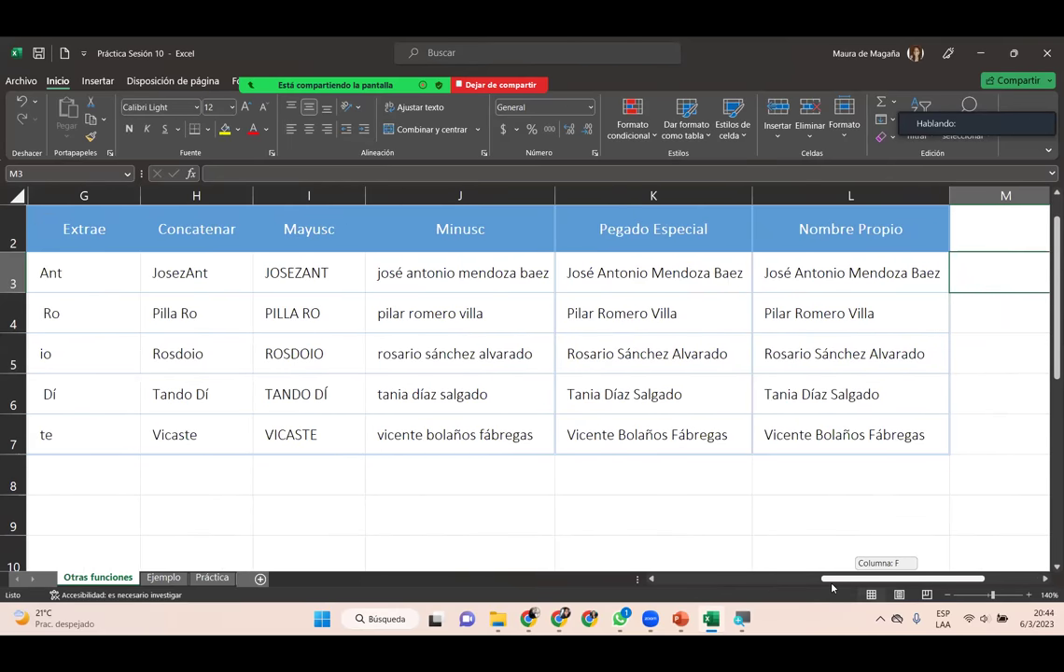
pyautogui.moveTo(832, 587); pyautogui.dragTo(668, 587)
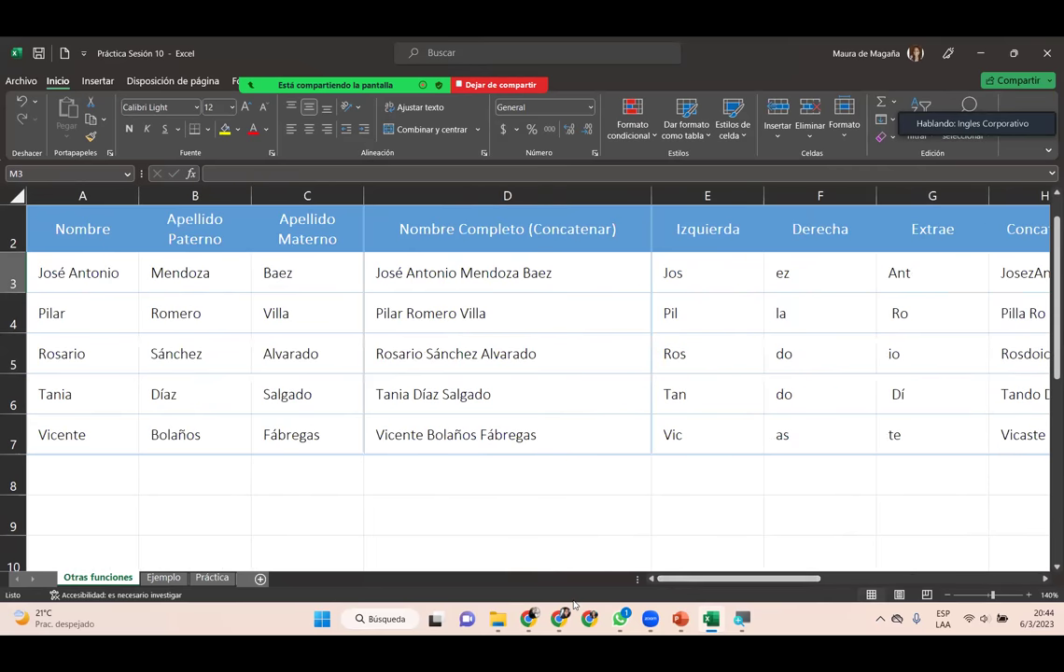
# - On the Ejemplo sheet, enter =IZQUIERDA(D2;3) in A2
pyautogui.click(164, 578)
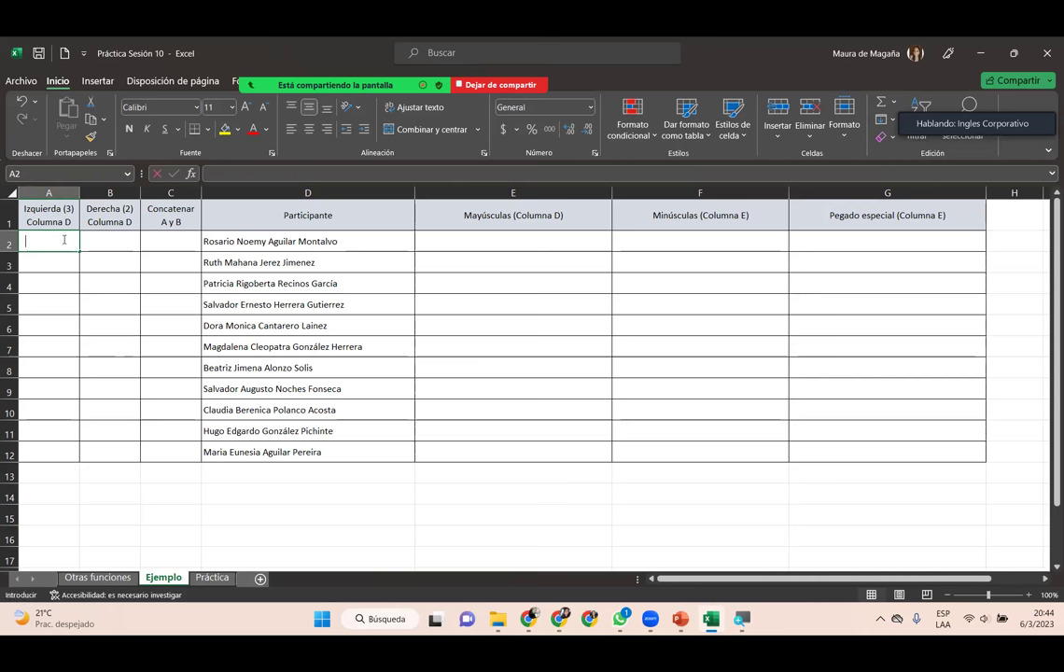
pyautogui.write('=izquie')
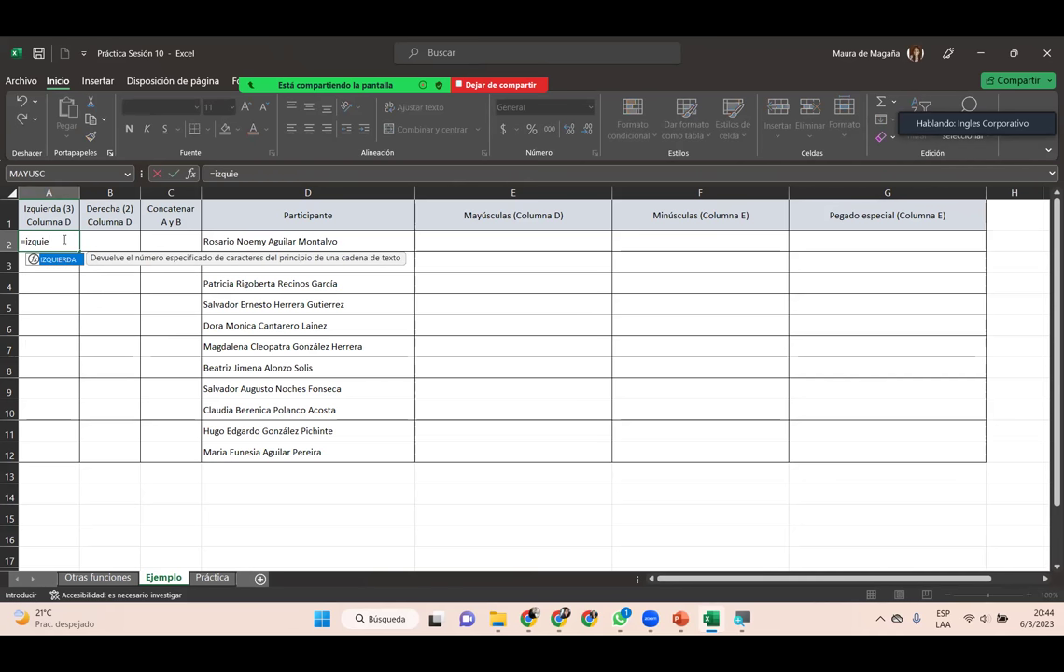
pyautogui.press('Tab')
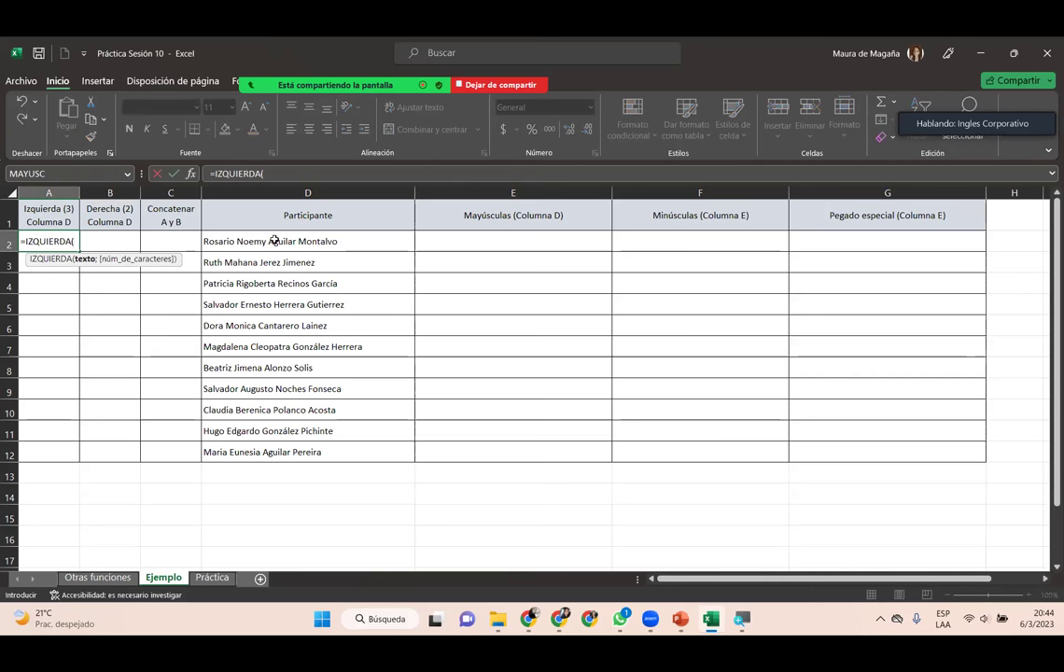
pyautogui.click(274, 240)
pyautogui.write(';3)')
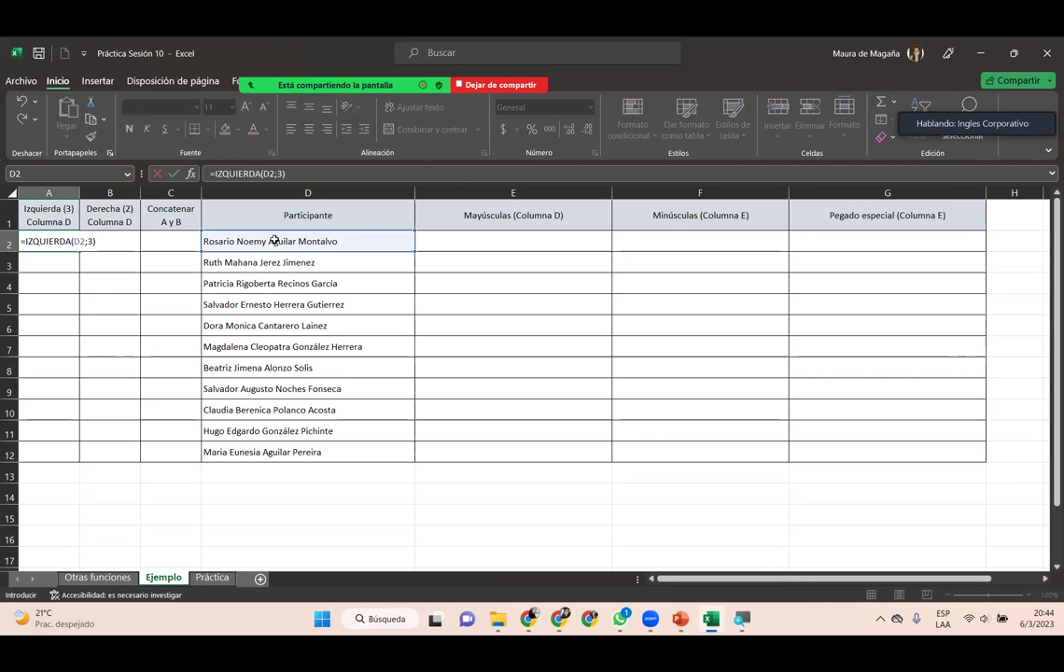
pyautogui.press('Return')
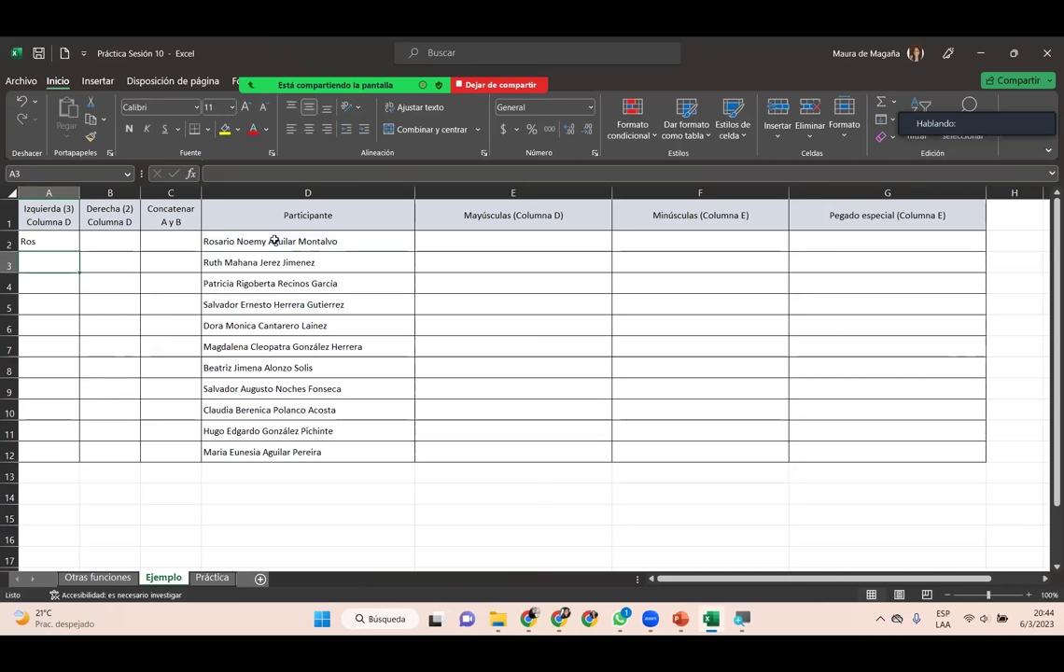
# - Zoom the sheet to 120% and review the A2 formula, leaving it unchanged
pyautogui.click(1029, 595)
pyautogui.click(1030, 595)
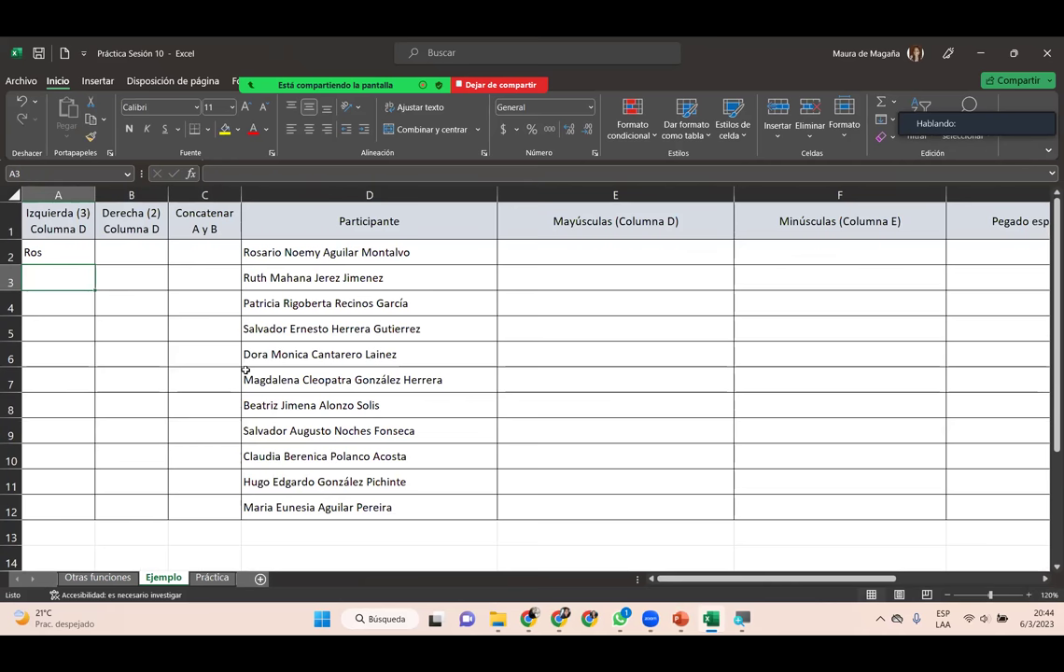
pyautogui.click(54, 246)
pyautogui.doubleClick(54, 246)
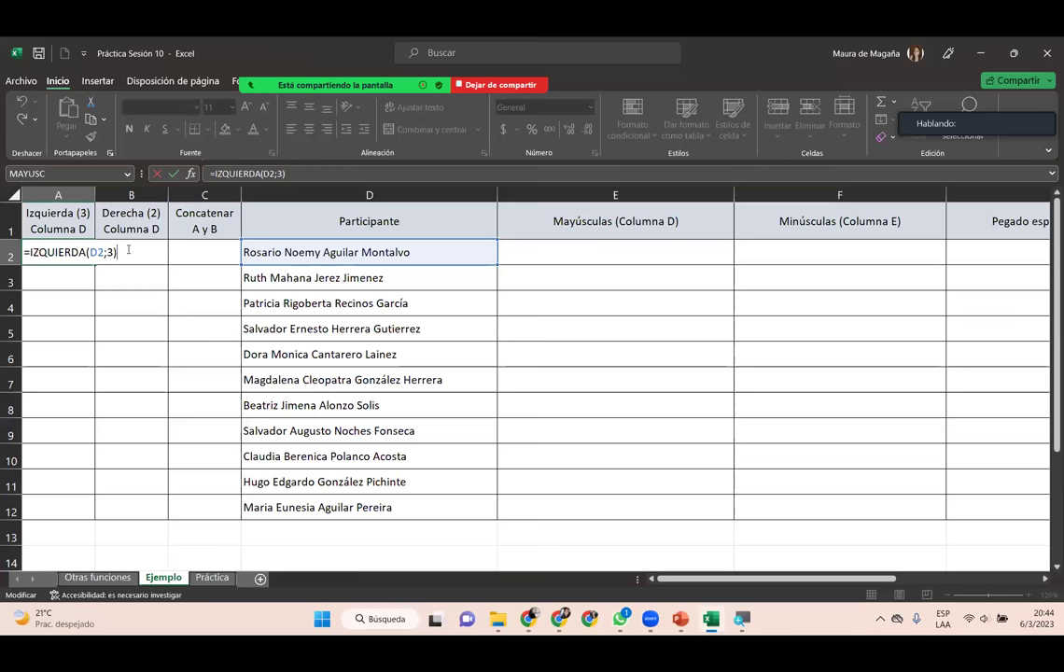
pyautogui.press('Return')
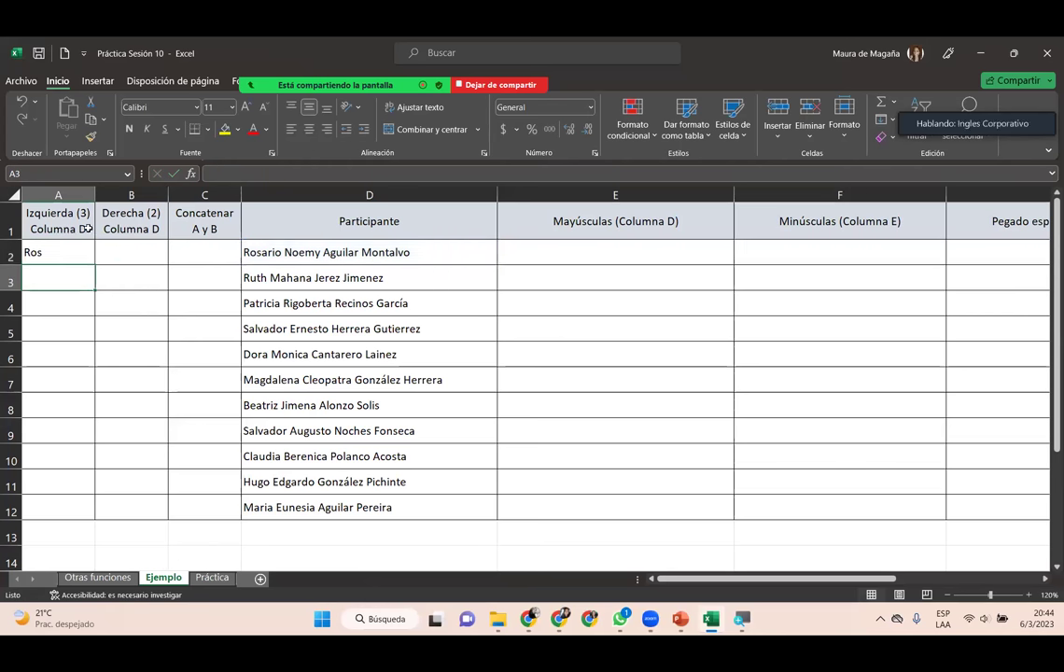
pyautogui.click(87, 228)
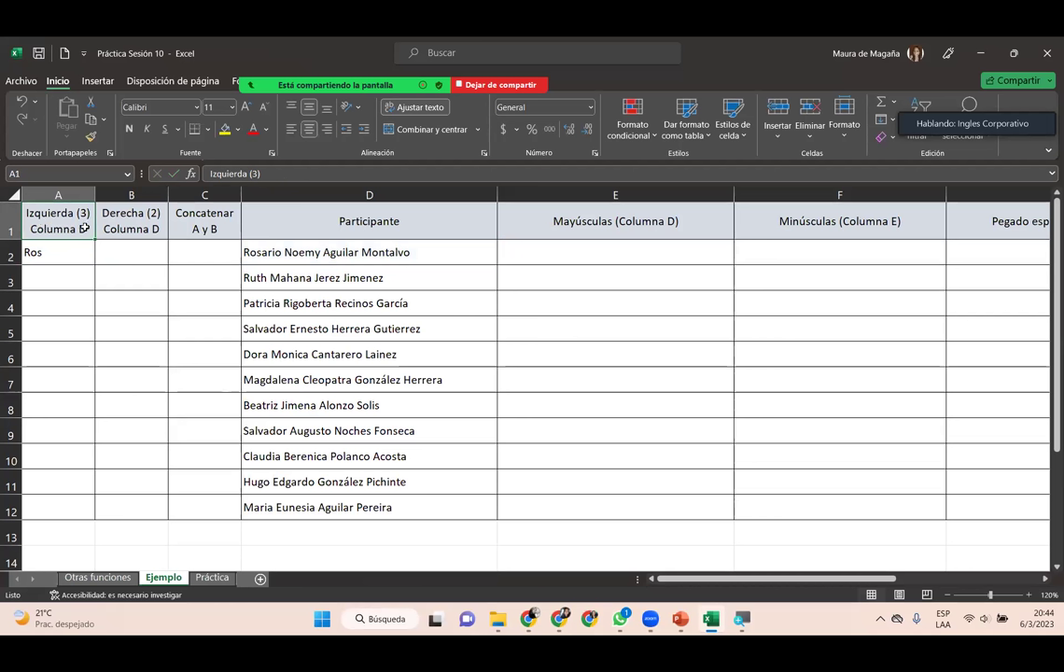
pyautogui.click(128, 241)
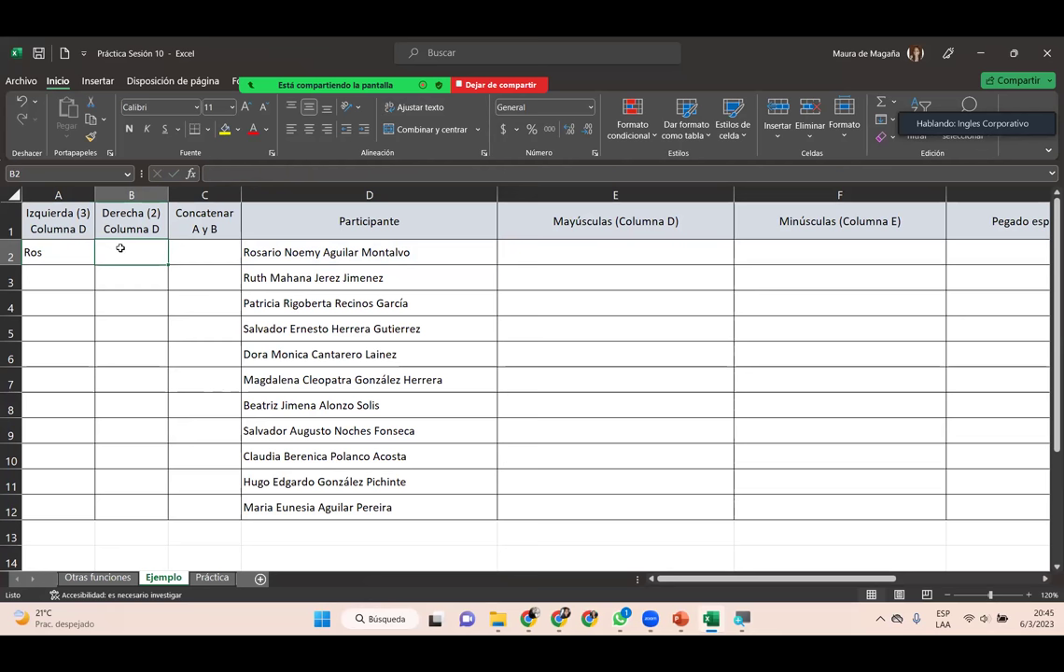
# - Enter =DERECHA(D2;2) in B2 to get the name's last two letters, then check D2
pyautogui.write('=dere')
pyautogui.press('Tab')
pyautogui.click(315, 245)
pyautogui.write(';2')
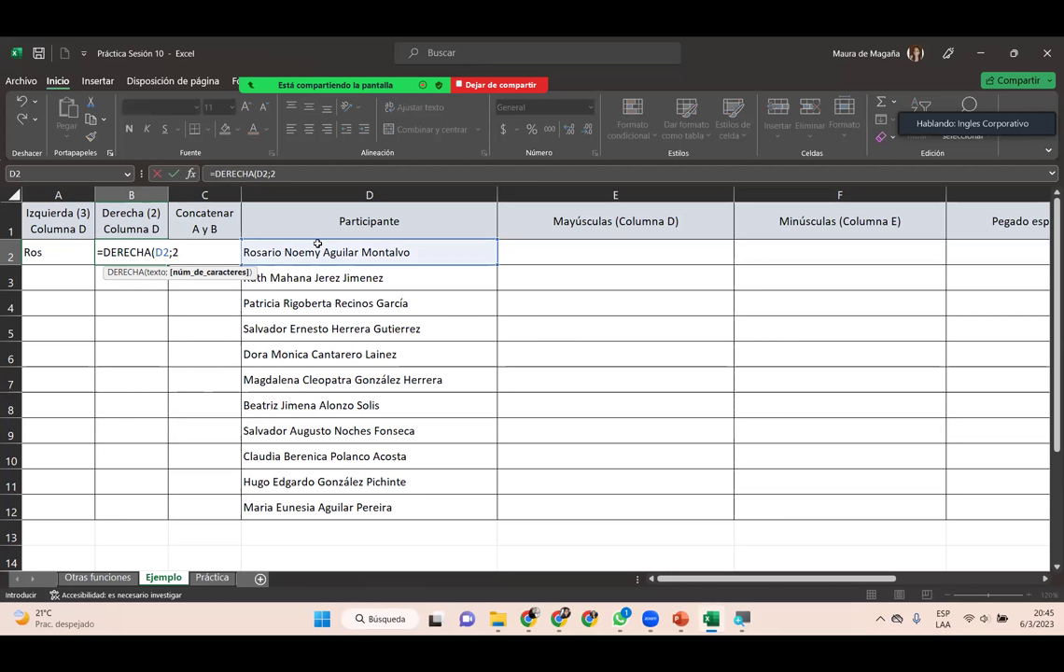
pyautogui.write(')')
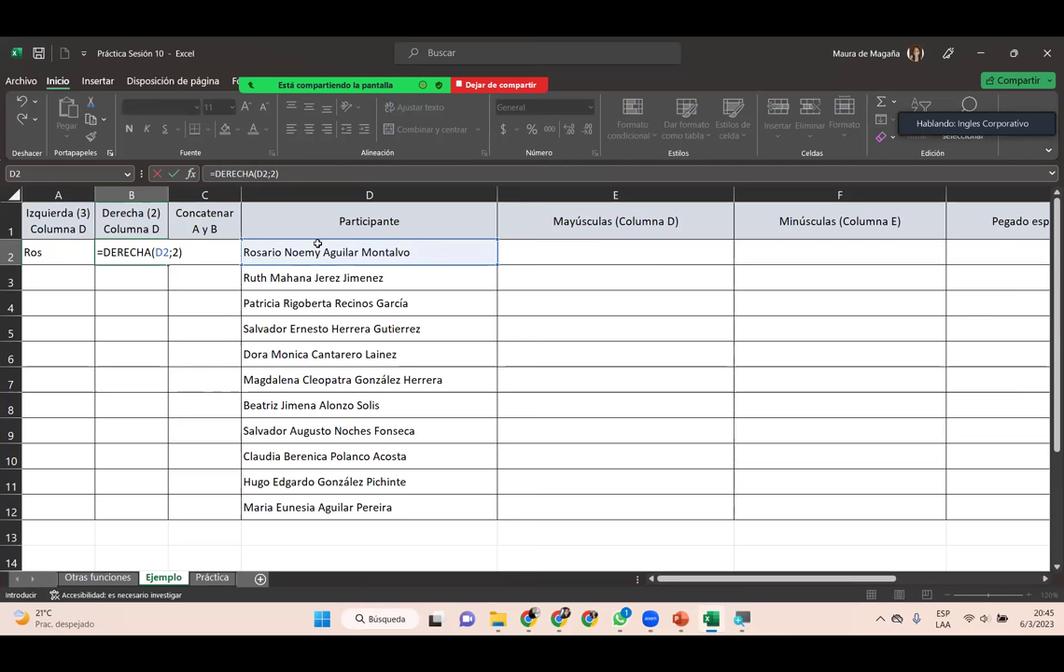
pyautogui.press('Return')
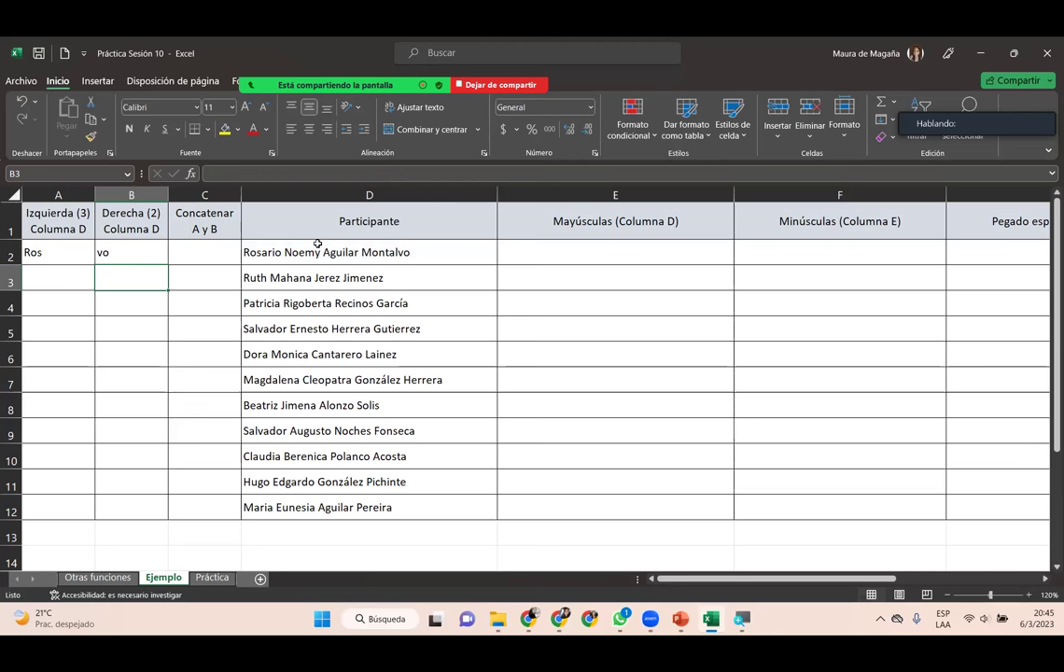
pyautogui.click(332, 252)
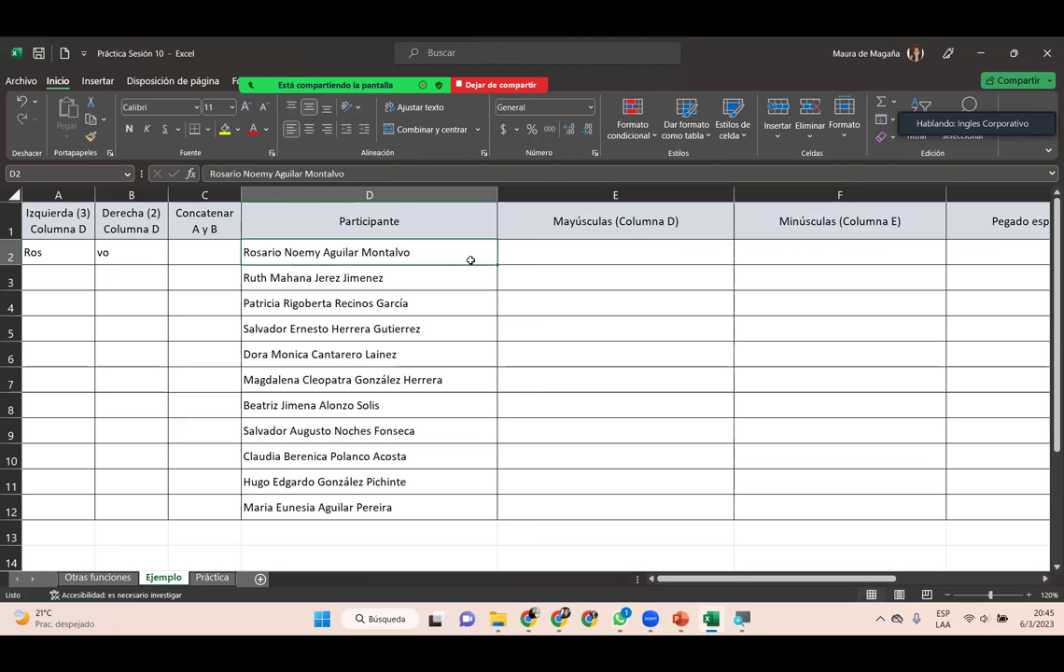
# - Enter =CONCATENAR(A2;B2) in C2 to join the left and right pieces
pyautogui.click(222, 251)
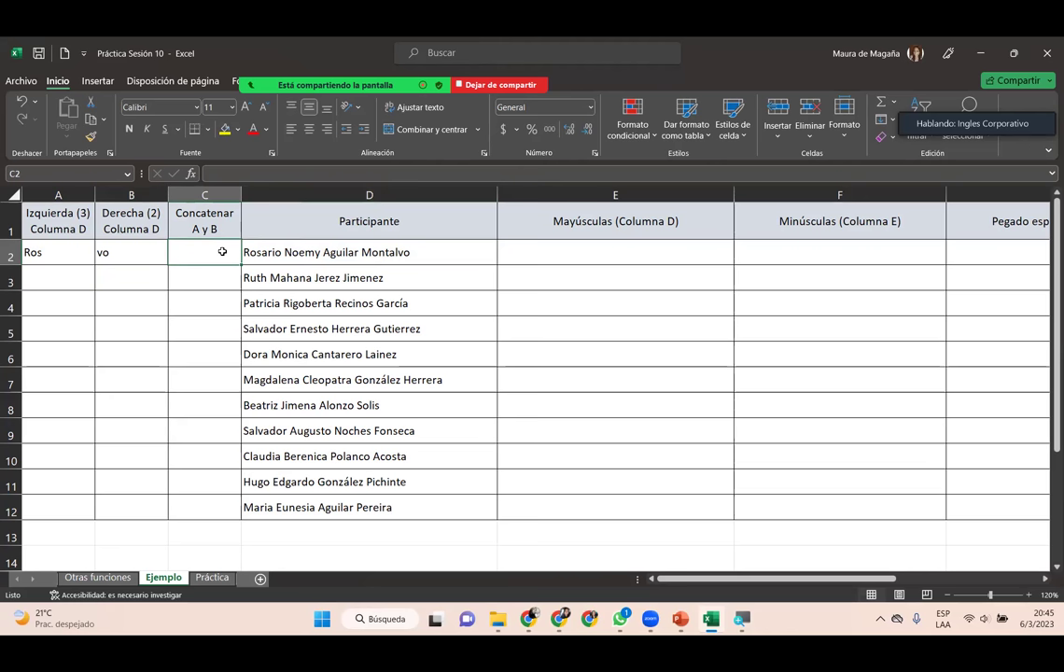
pyautogui.write('=')
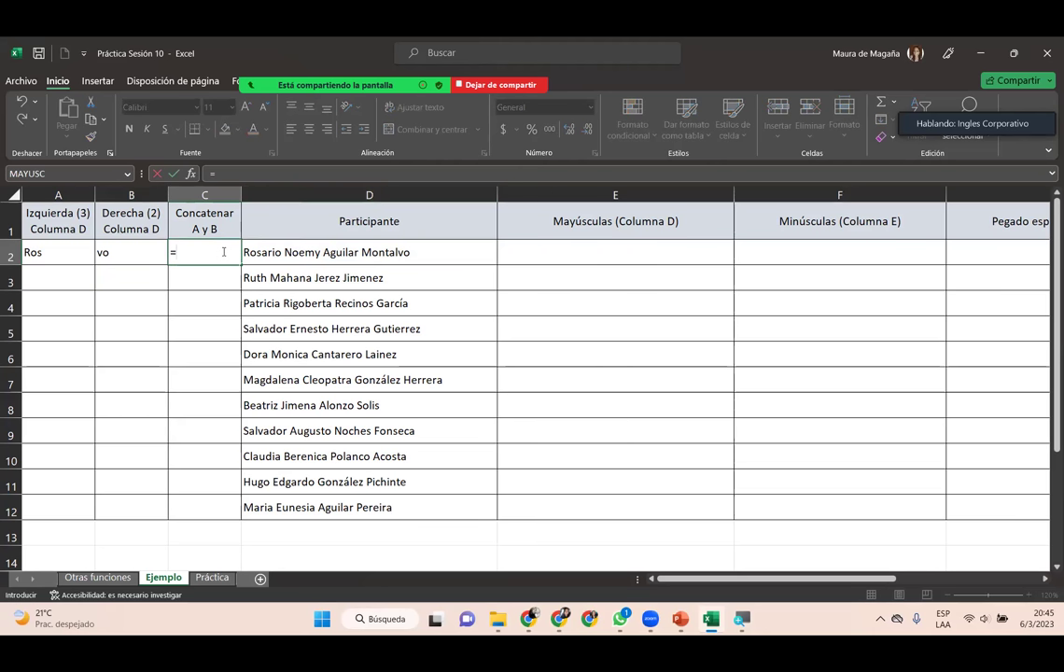
pyautogui.write('concate')
pyautogui.press('Tab')
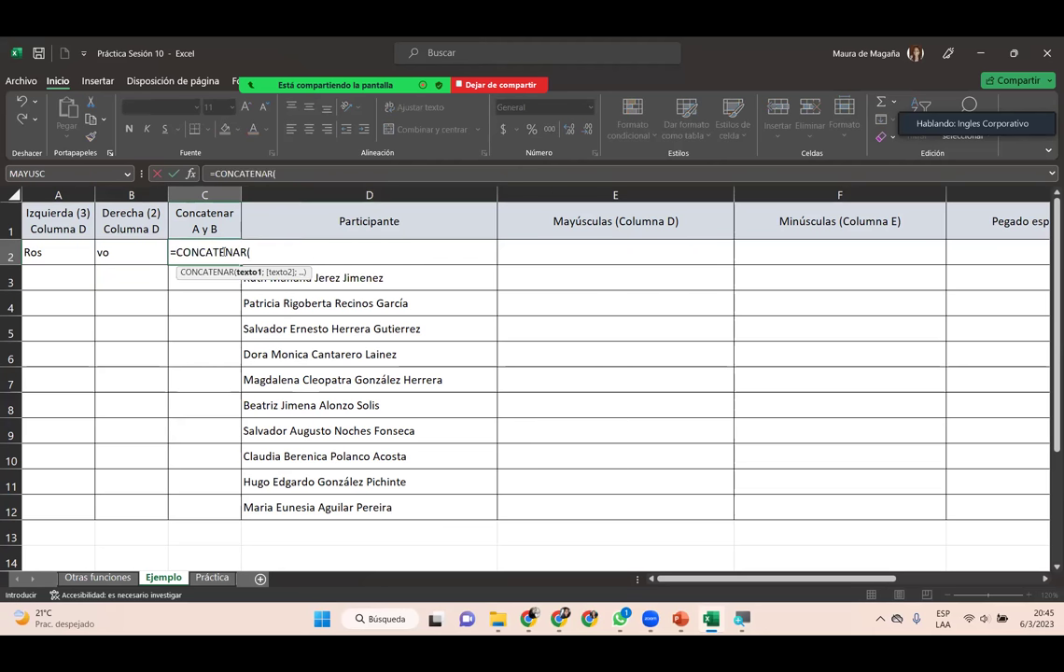
pyautogui.click(67, 245)
pyautogui.write(';')
pyautogui.click(106, 251)
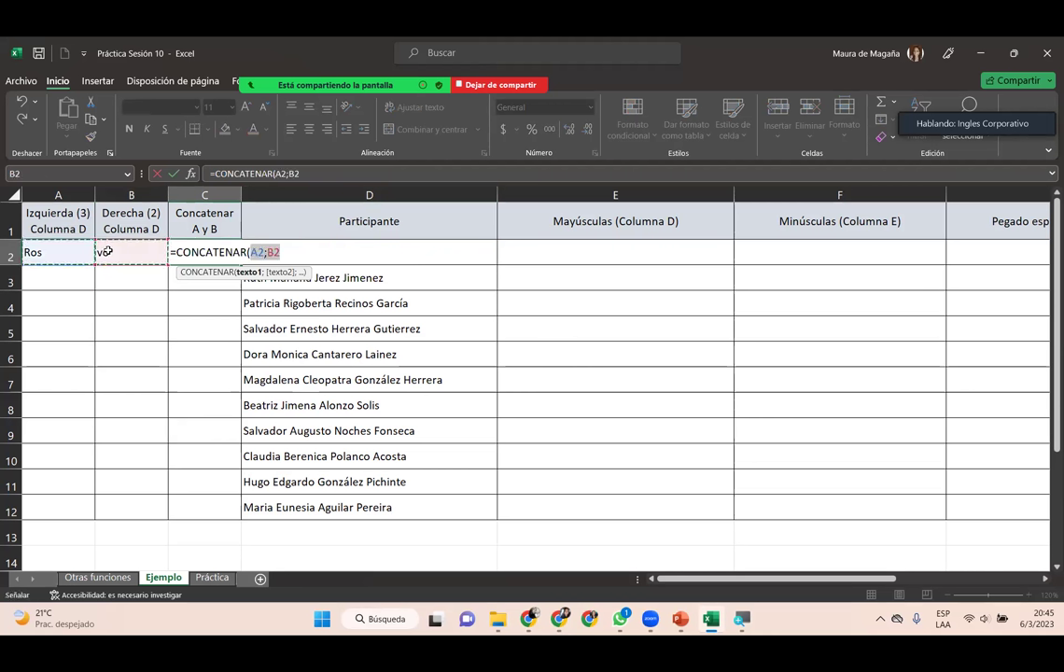
pyautogui.write(')')
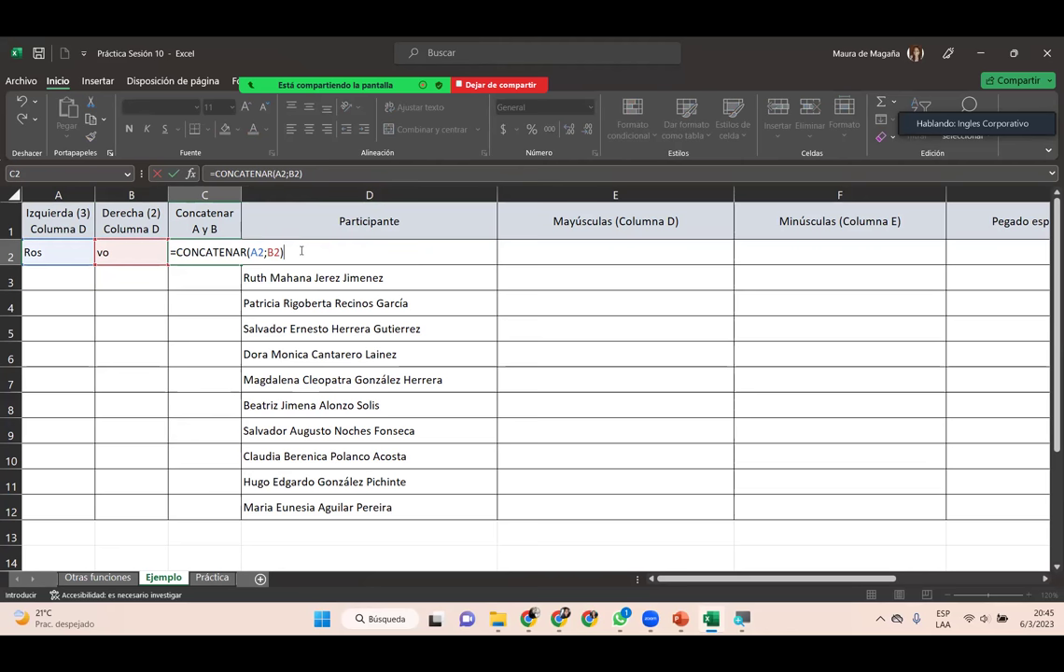
pyautogui.press('Return')
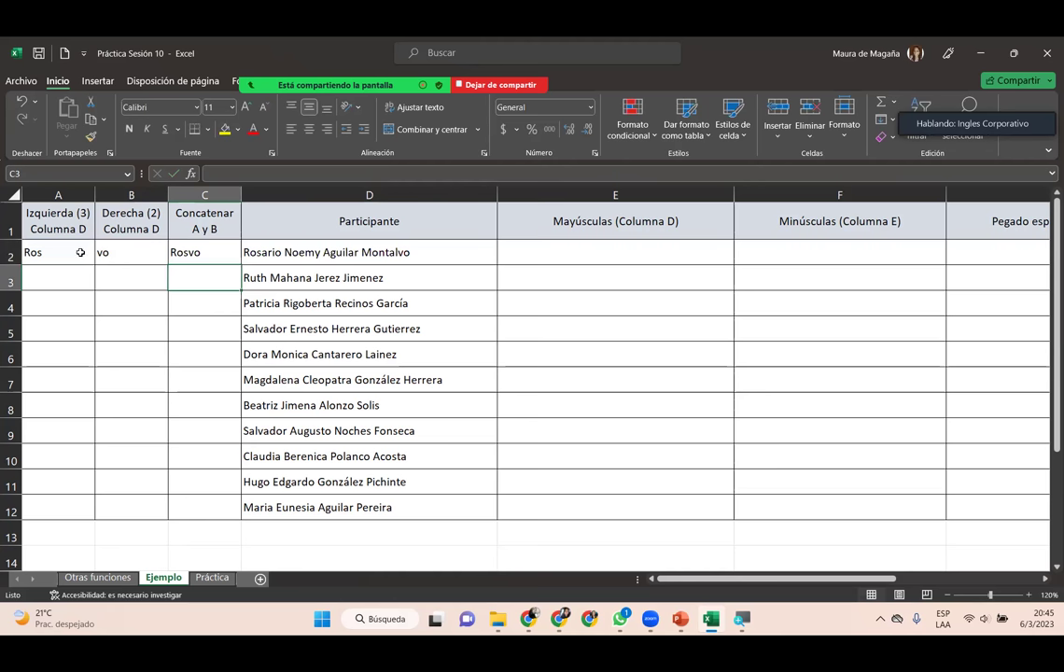
pyautogui.moveTo(81, 252); pyautogui.dragTo(206, 252)
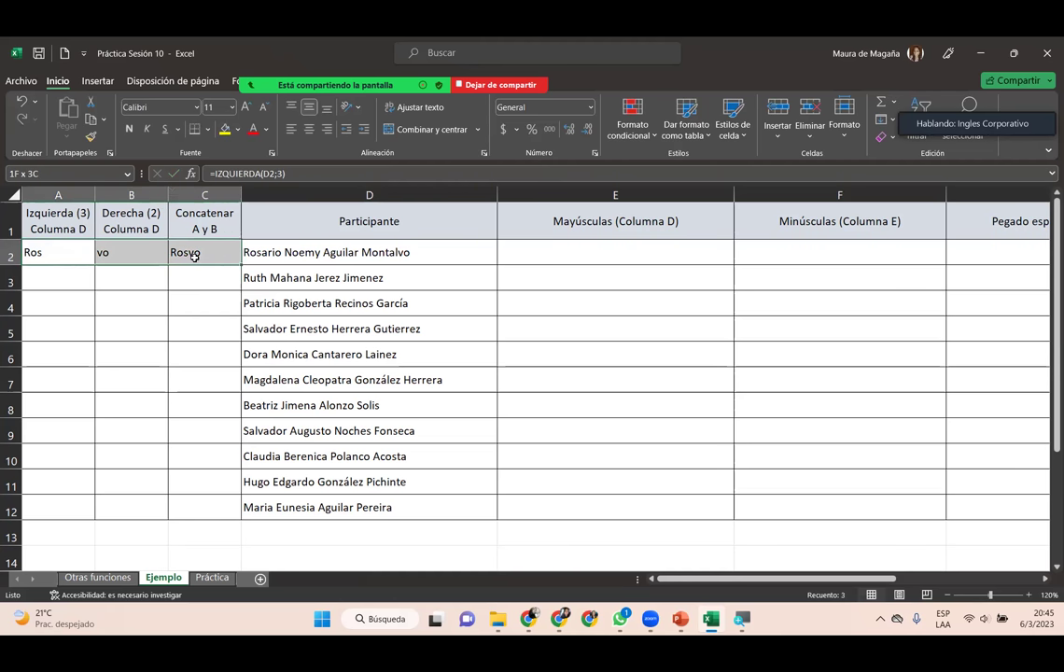
pyautogui.doubleClick(241, 265)
pyautogui.click(182, 405)
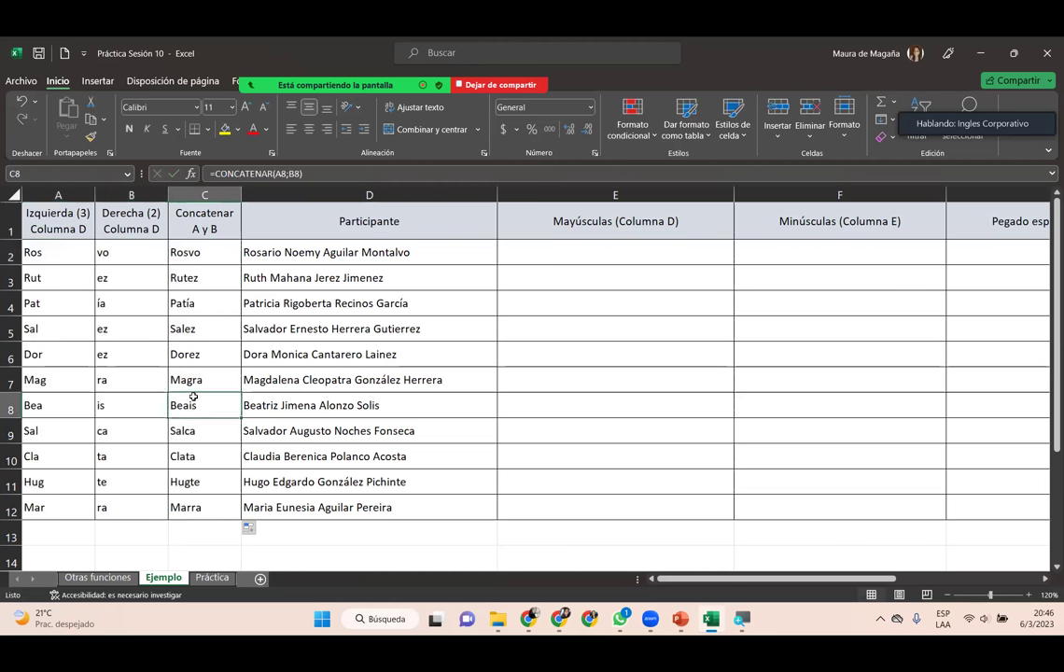
pyautogui.click(129, 406)
pyautogui.click(78, 405)
pyautogui.click(71, 378)
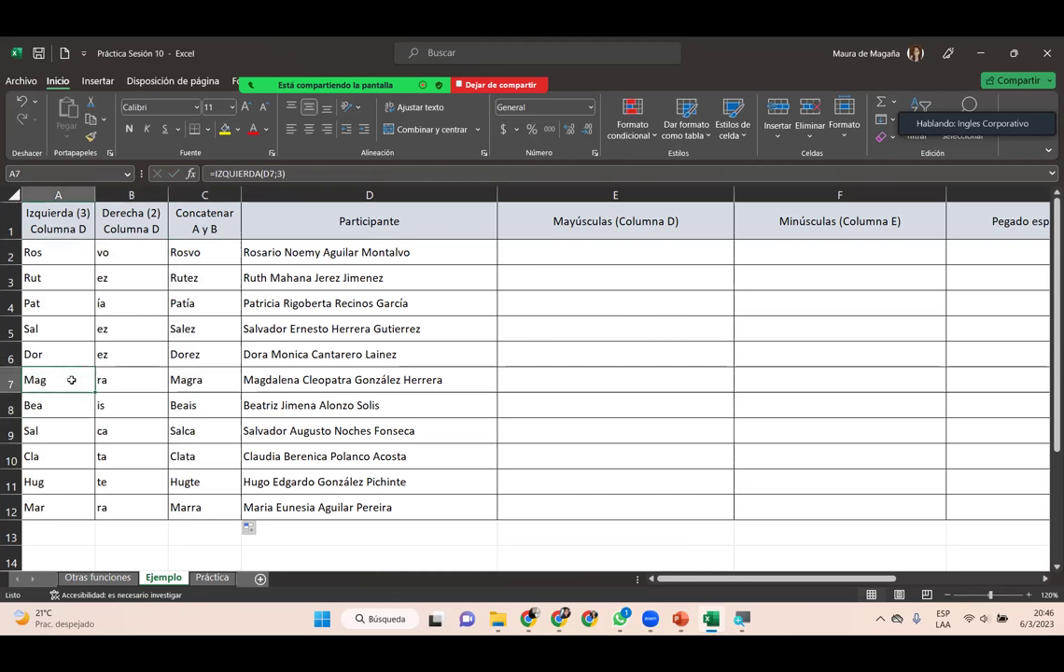
pyautogui.click(64, 347)
pyautogui.click(140, 328)
pyautogui.click(210, 328)
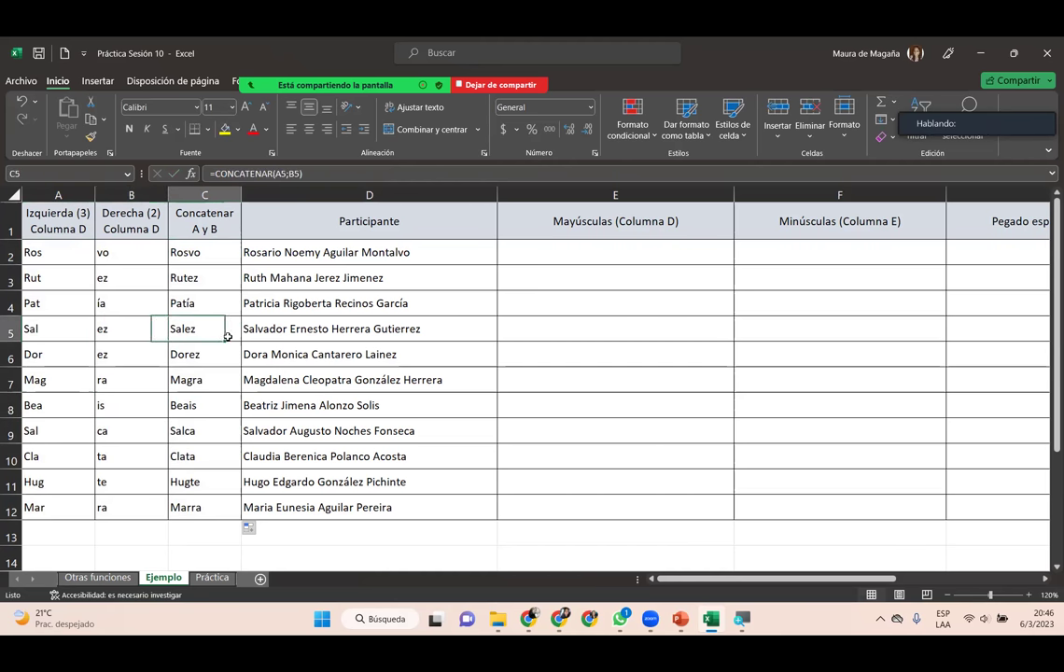
pyautogui.click(205, 372)
pyautogui.hotkey('ctrl', 'z')
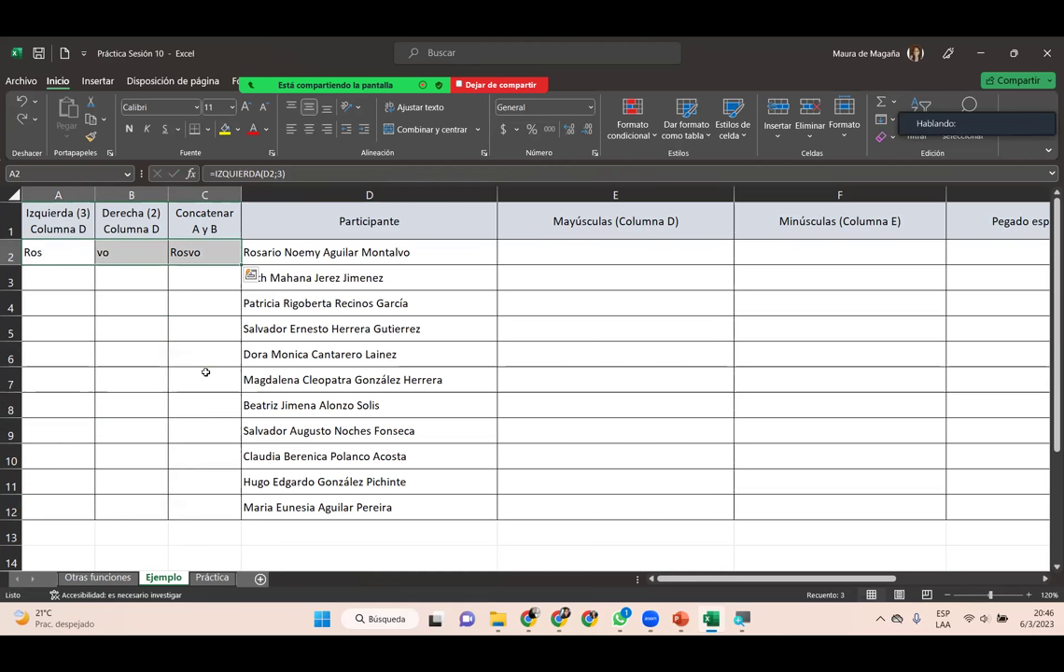
pyautogui.doubleClick(87, 260)
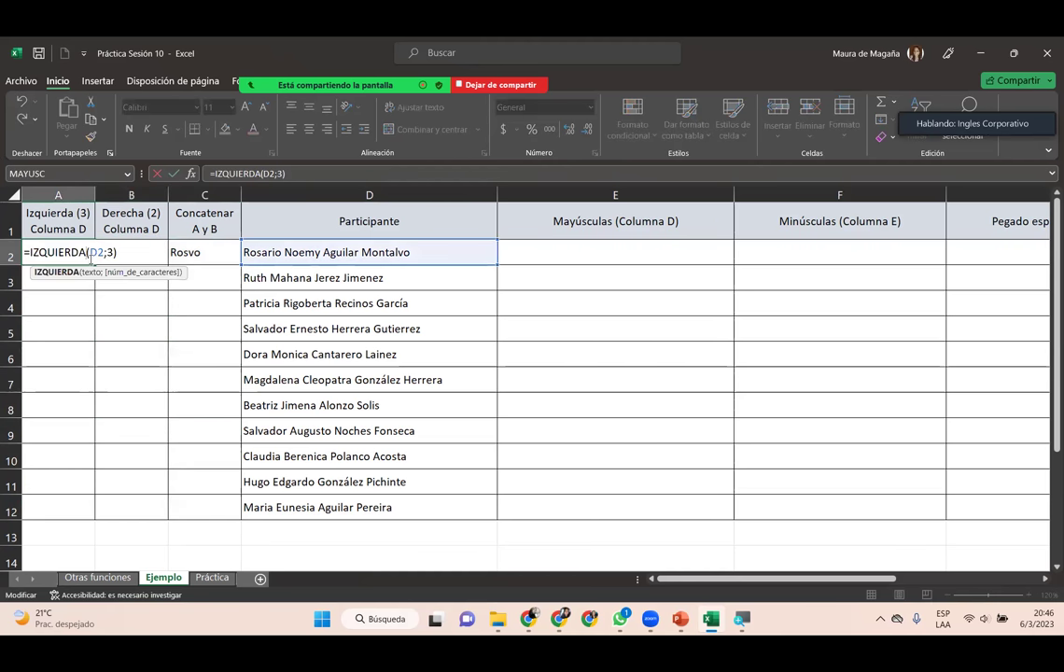
pyautogui.click(132, 255)
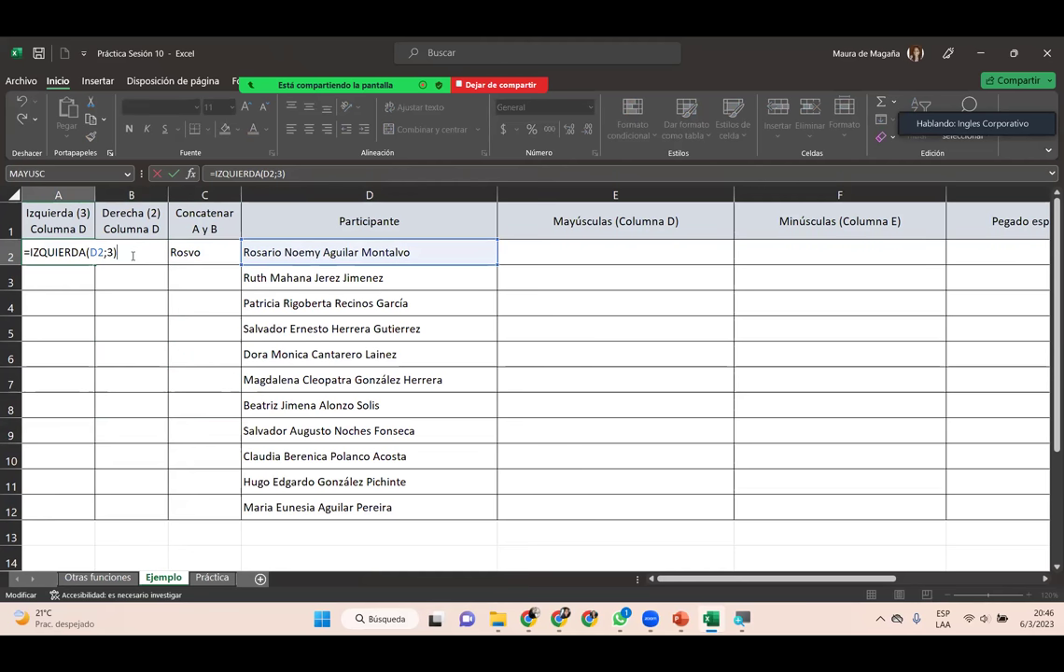
pyautogui.press('Tab')
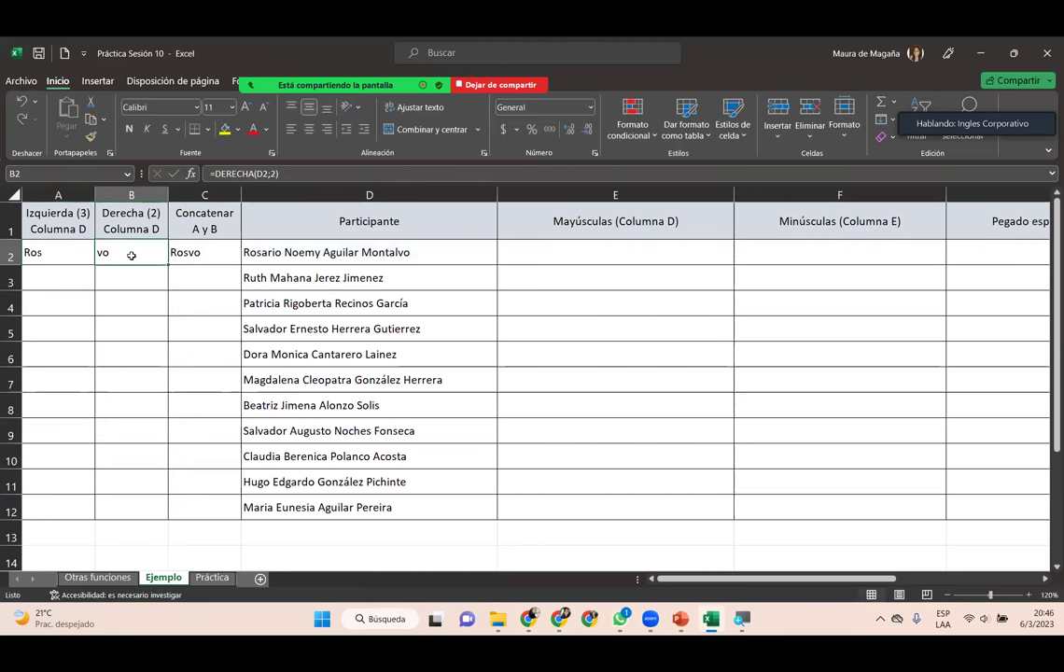
pyautogui.doubleClick(132, 256)
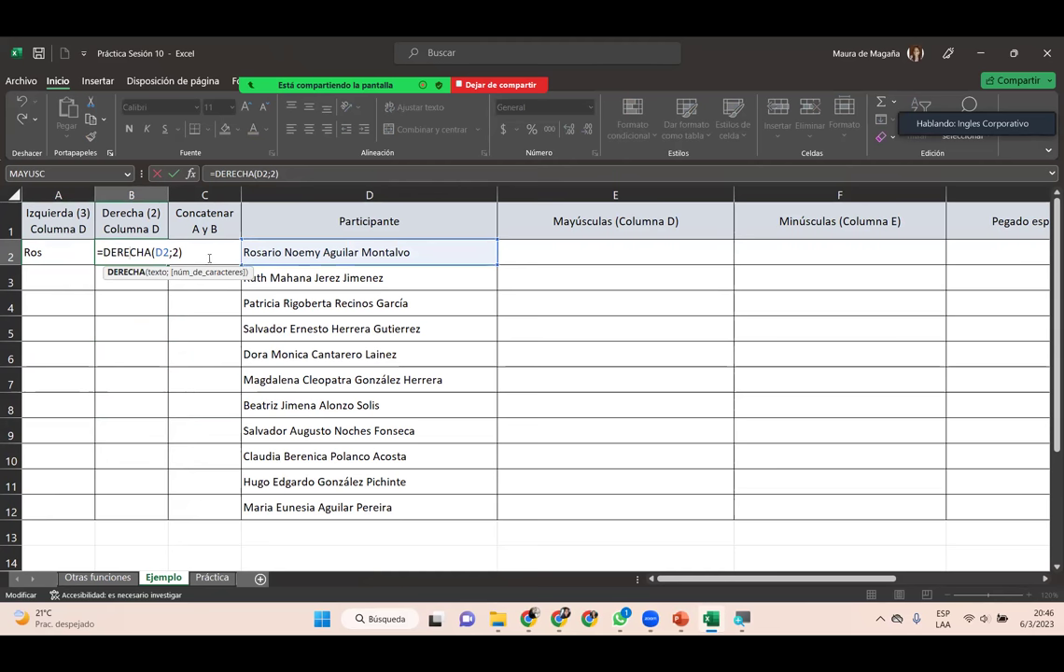
pyautogui.click(201, 250)
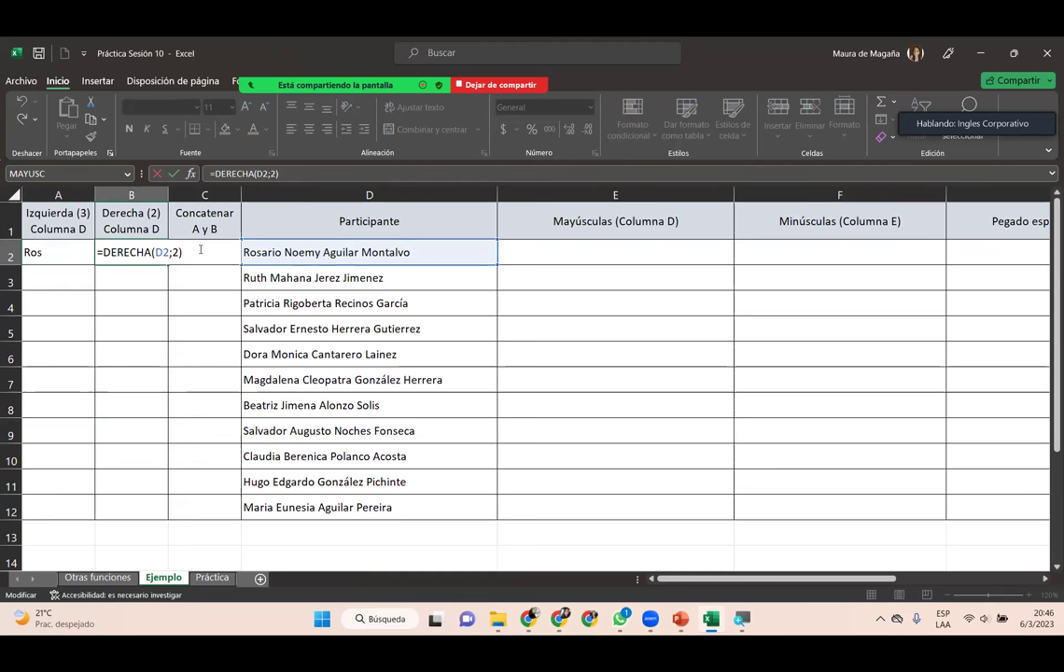
pyautogui.click(201, 251)
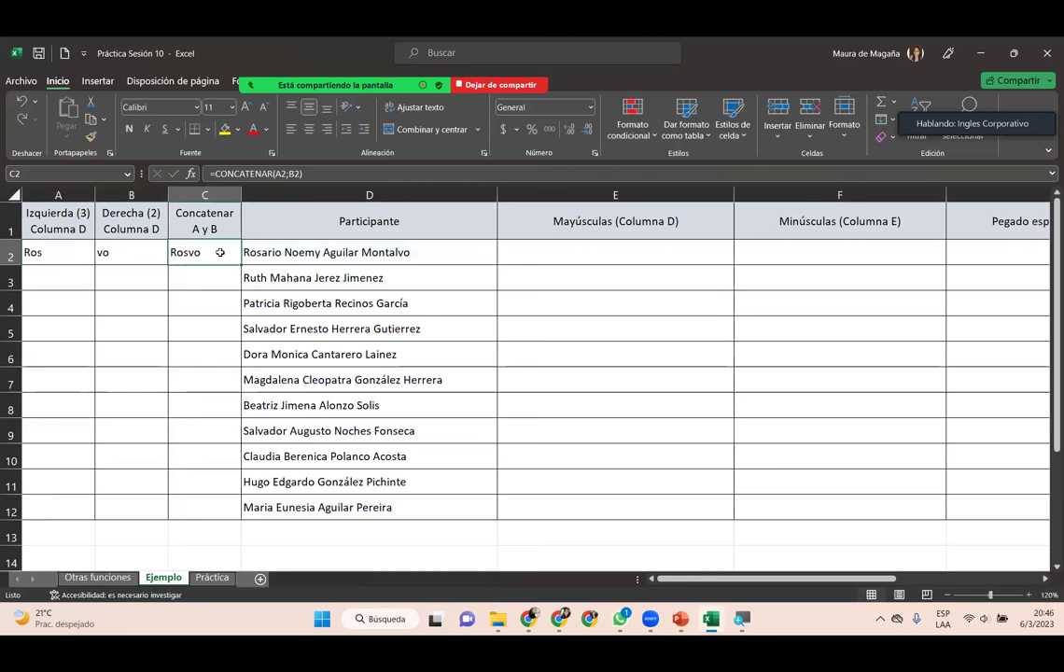
pyautogui.doubleClick(220, 252)
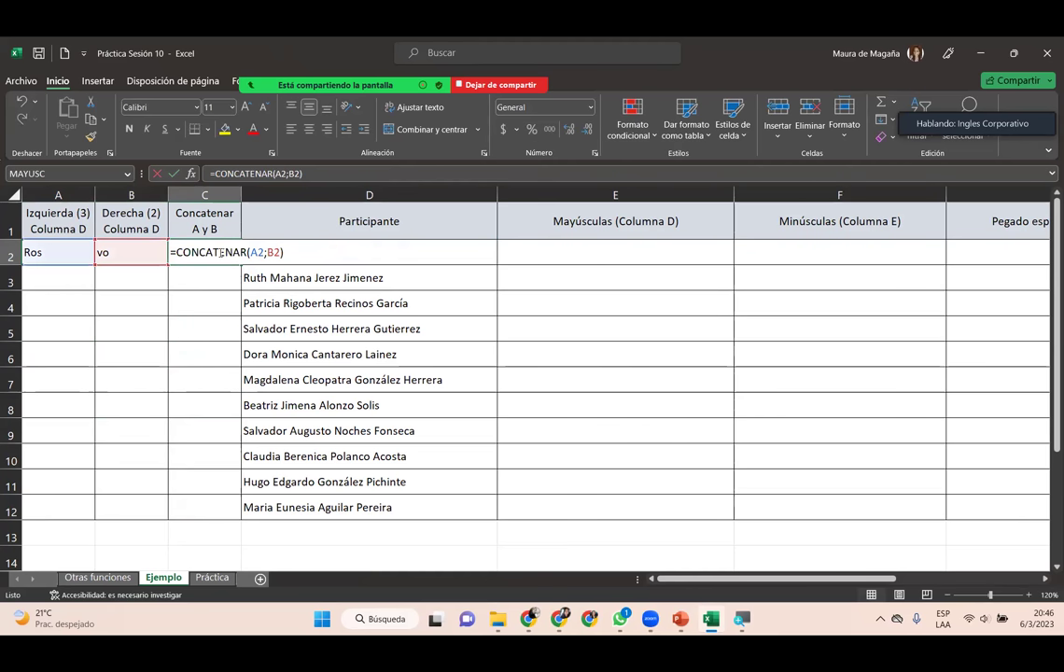
pyautogui.click(291, 251)
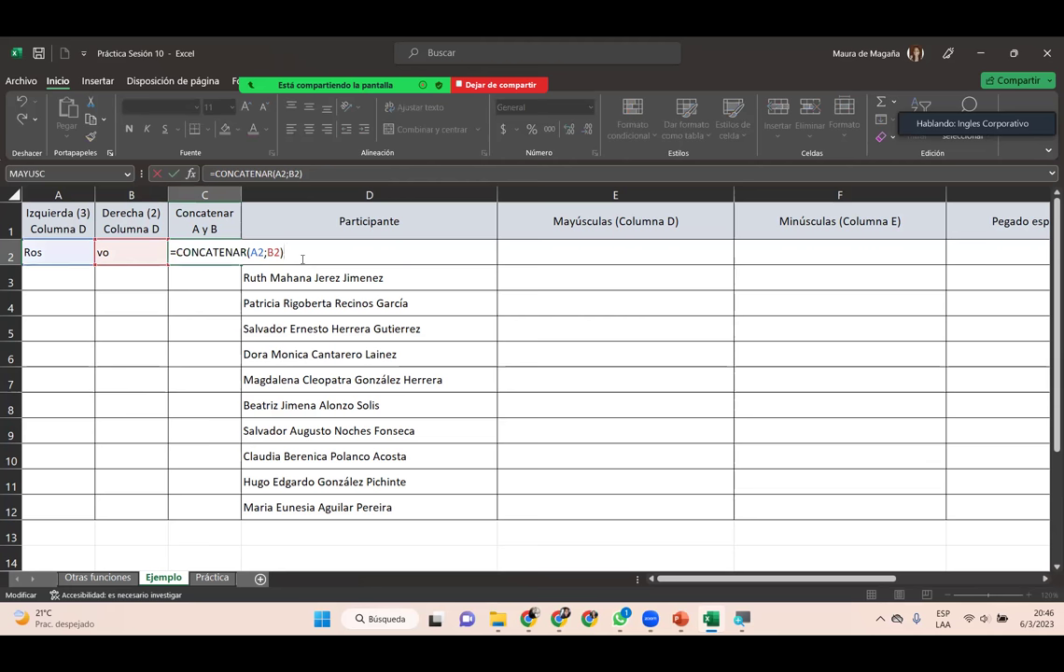
pyautogui.click(302, 258)
# - Fill the A2:C2 formulas down to row 12 and spot-check the copied cells
pyautogui.click(92, 255)
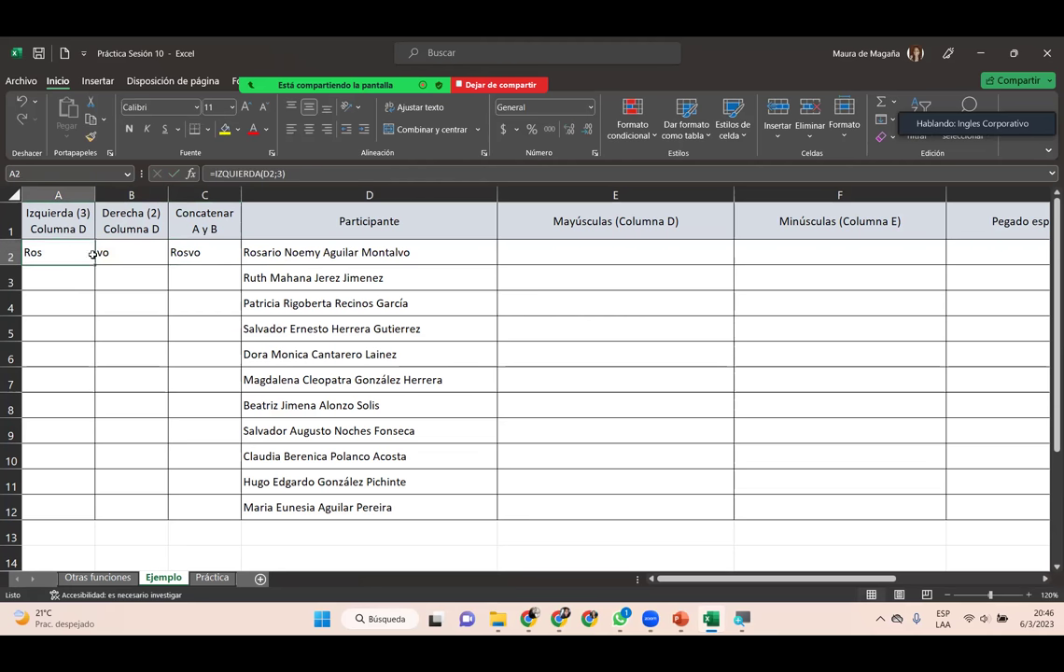
pyautogui.moveTo(92, 255); pyautogui.dragTo(191, 252)
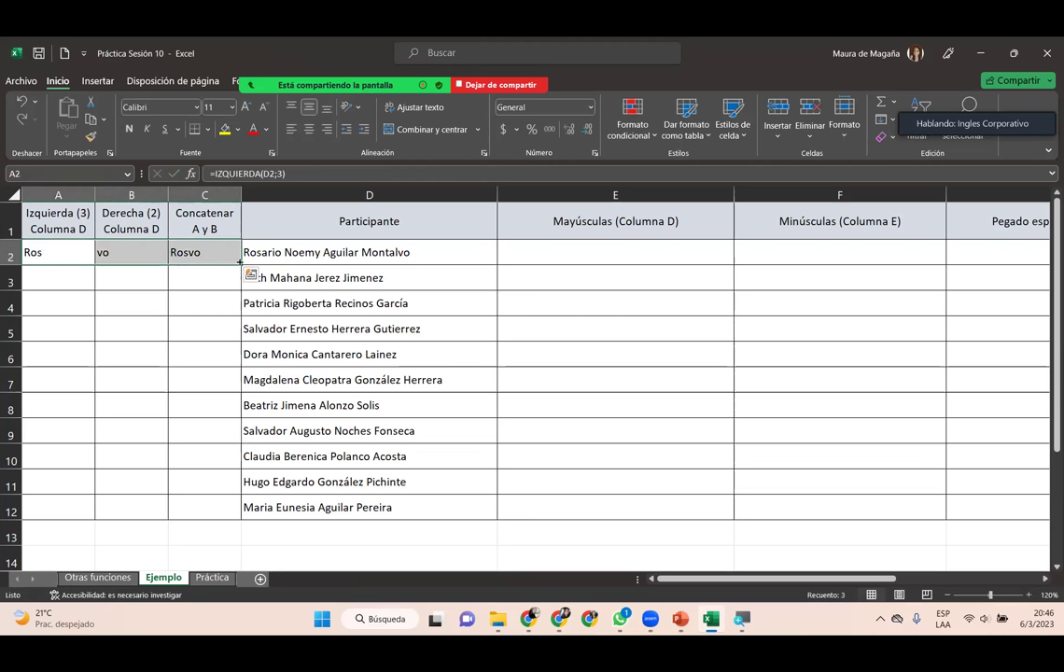
pyautogui.doubleClick(240, 262)
pyautogui.click(191, 375)
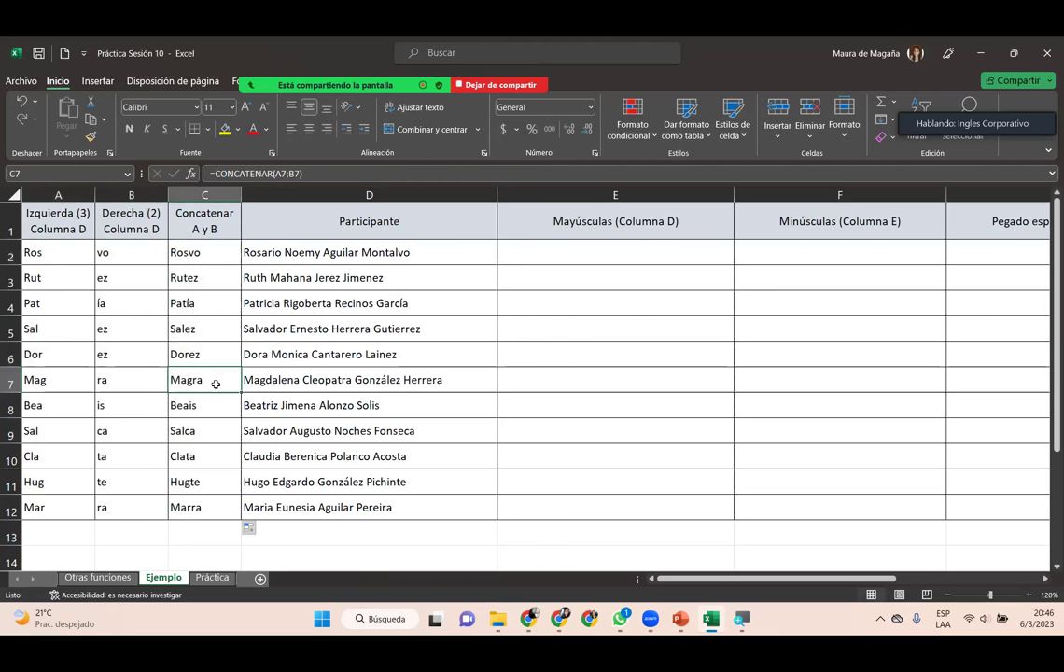
pyautogui.click(145, 456)
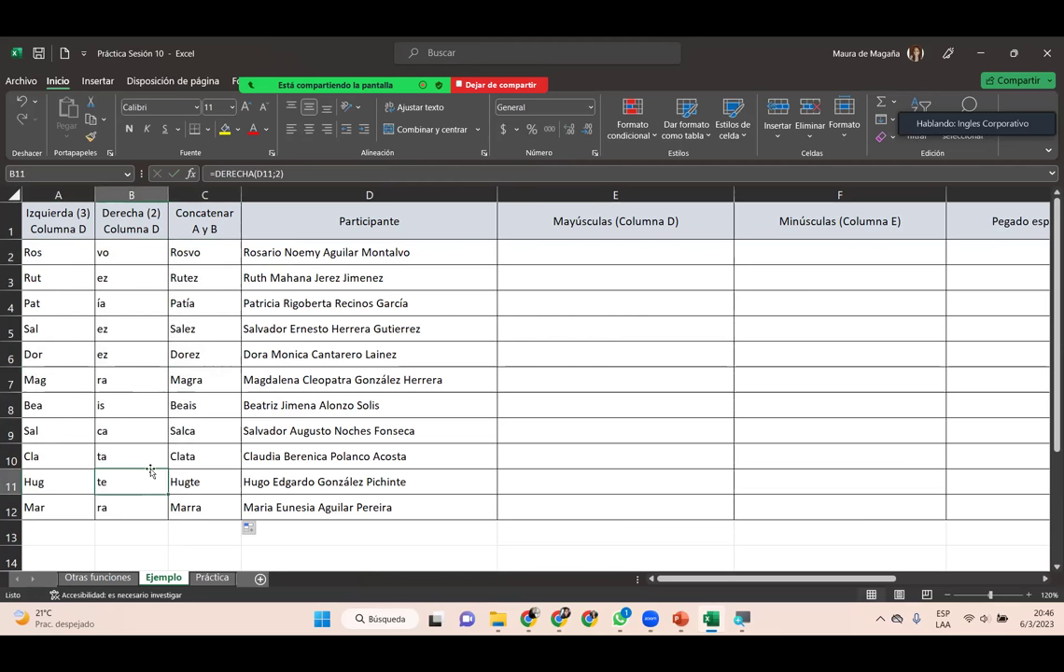
pyautogui.click(135, 378)
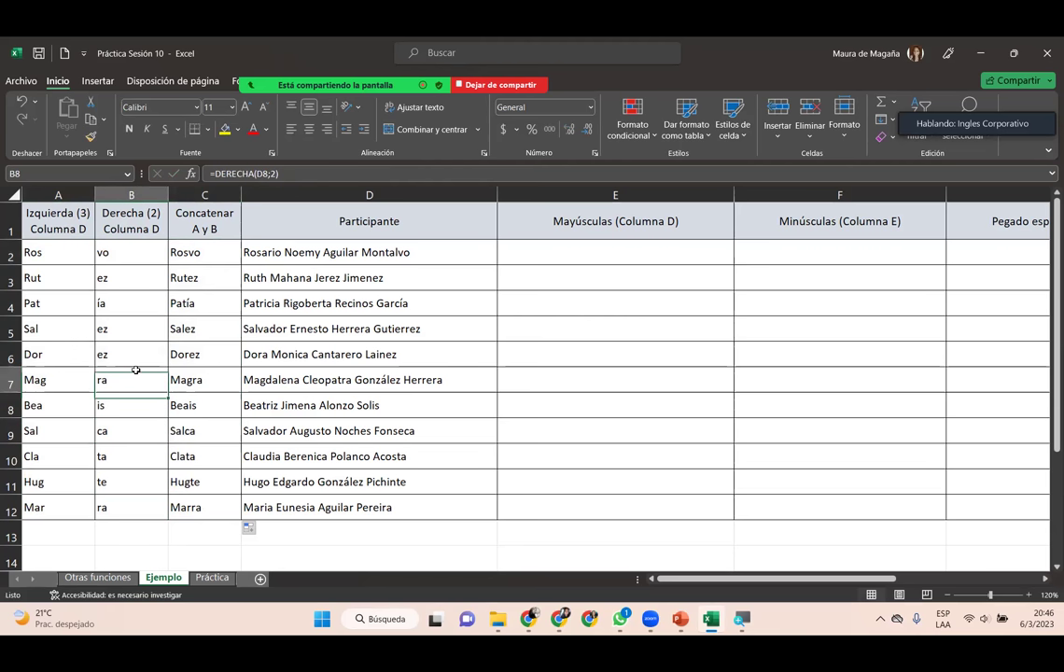
pyautogui.click(133, 328)
pyautogui.click(114, 300)
pyautogui.click(127, 278)
pyautogui.click(65, 249)
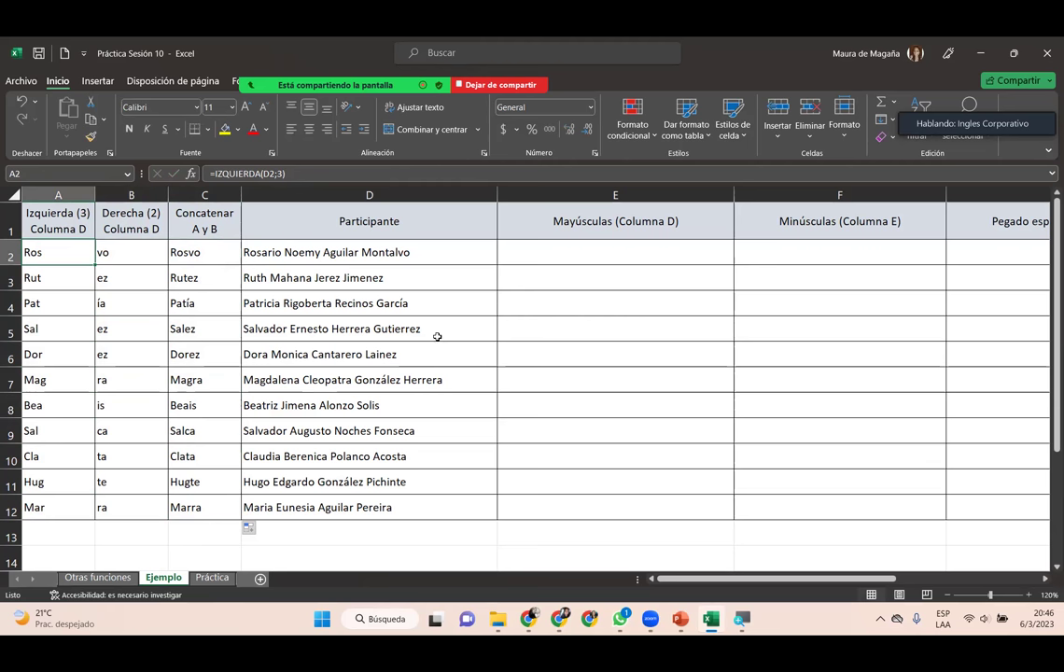
pyautogui.click(554, 254)
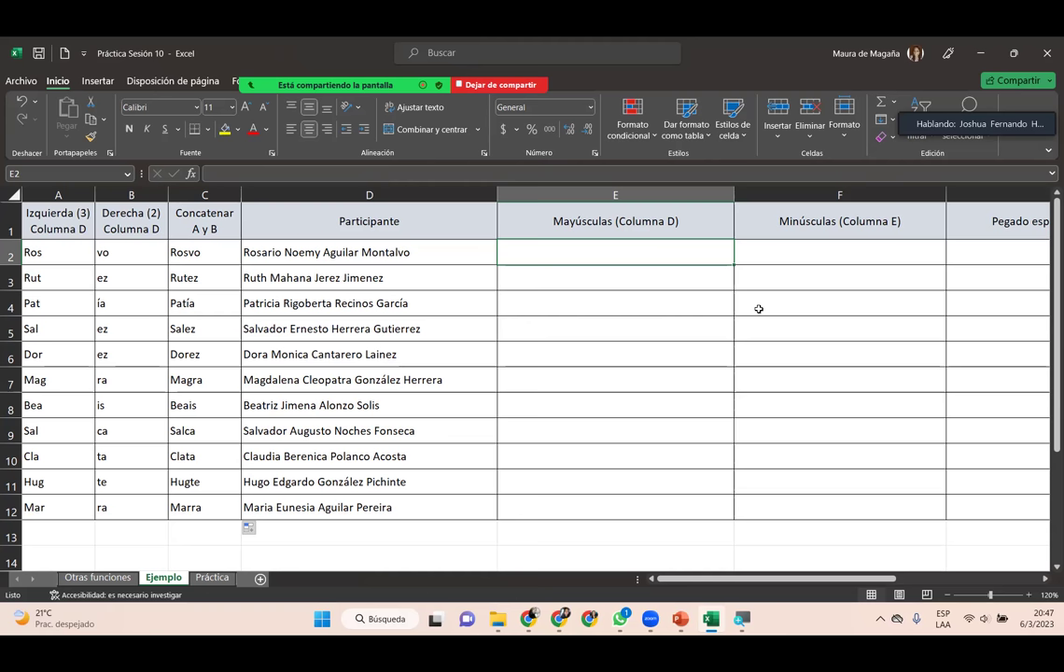
# - Undo the fill and review the IZQUIERDA, DERECHA and CONCATENAR formulas in A2:C2
pyautogui.hotkey('ctrl', 'z')
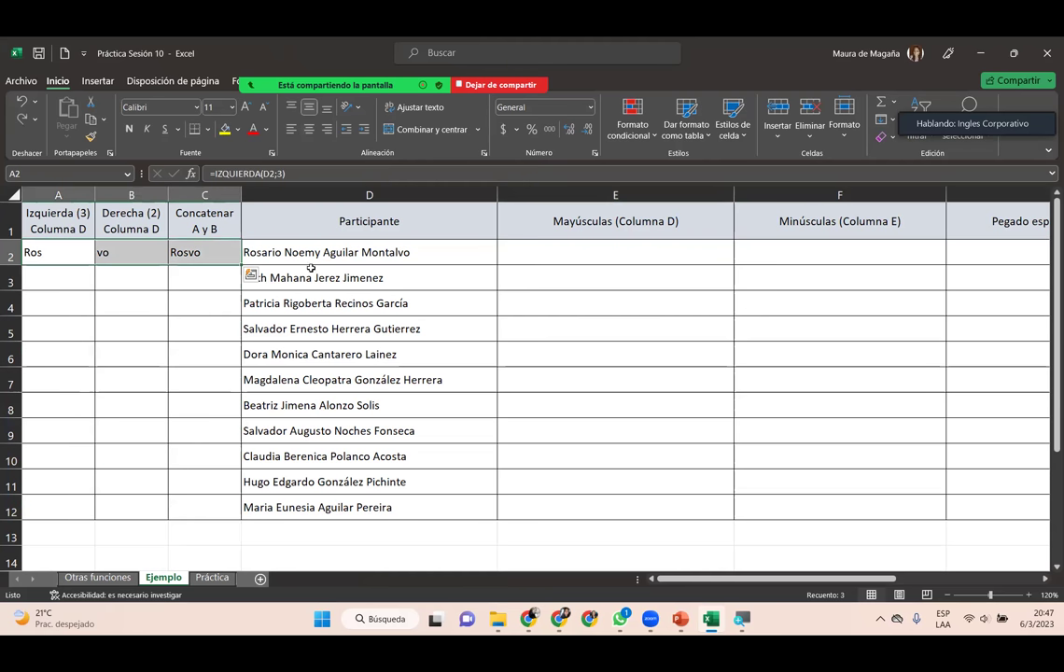
pyautogui.click(65, 251)
pyautogui.click(118, 248)
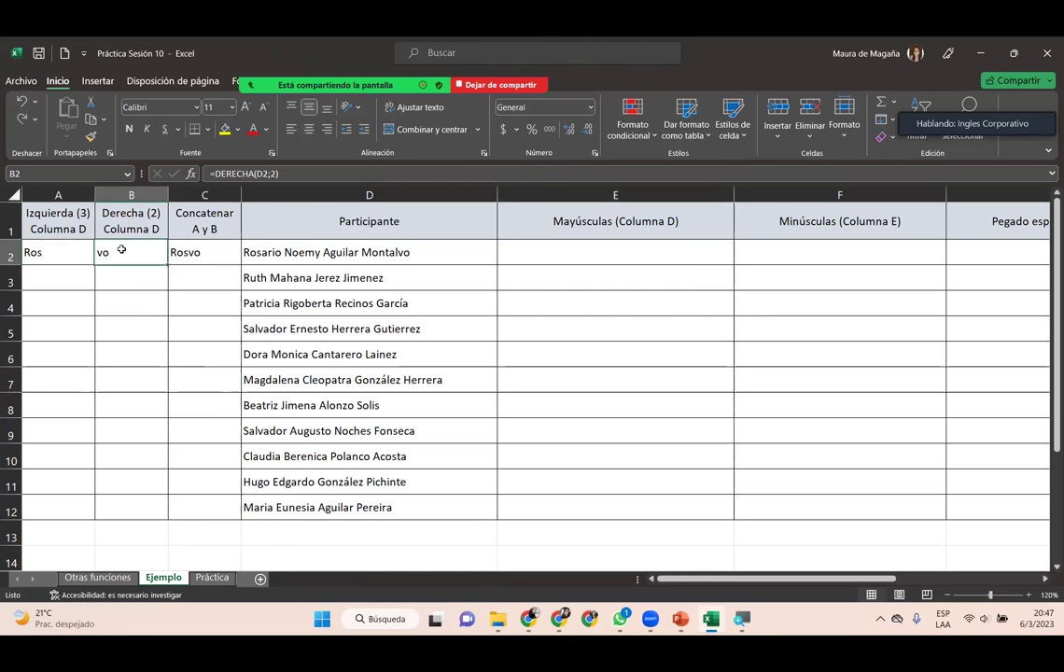
pyautogui.click(174, 248)
pyautogui.click(82, 245)
pyautogui.click(204, 245)
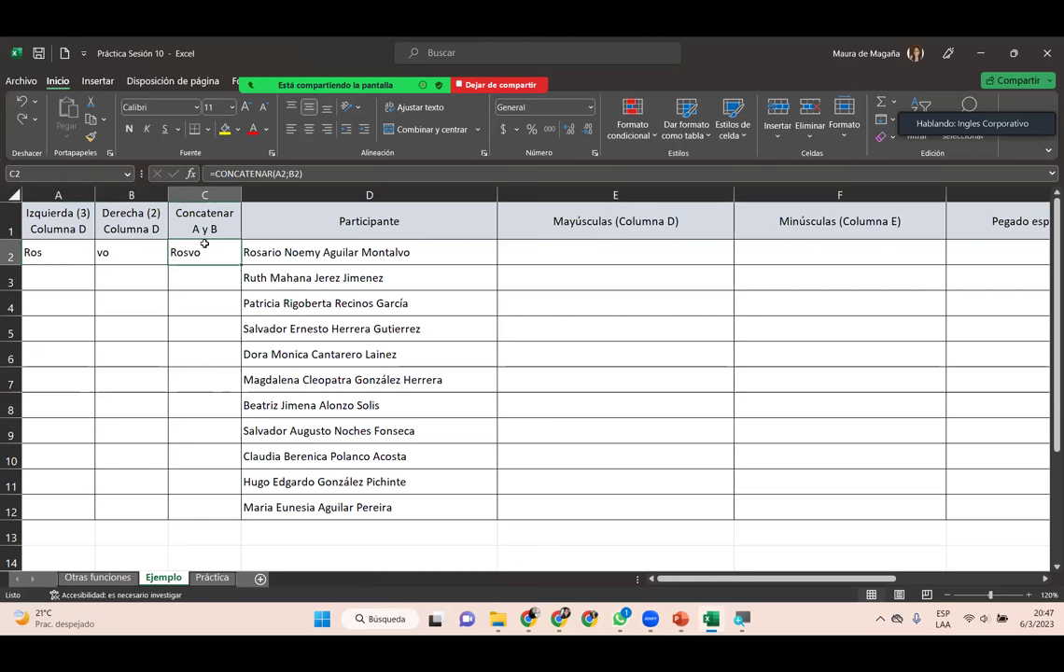
# - Refill the A2:C2 formulas down through row 12
pyautogui.moveTo(33, 249); pyautogui.dragTo(197, 247)
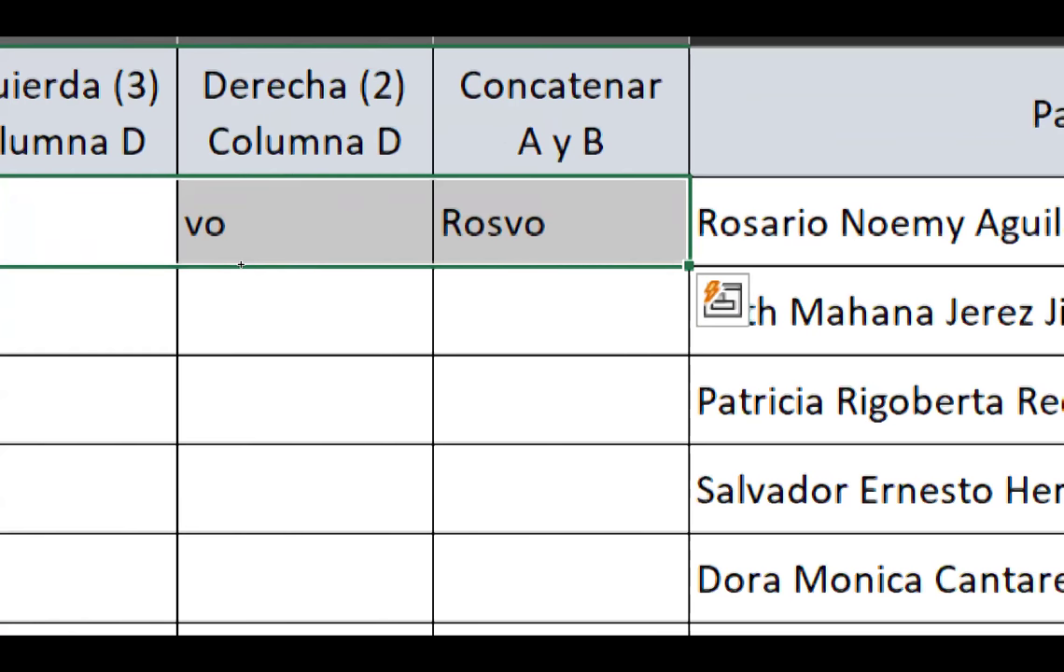
pyautogui.doubleClick(240, 265)
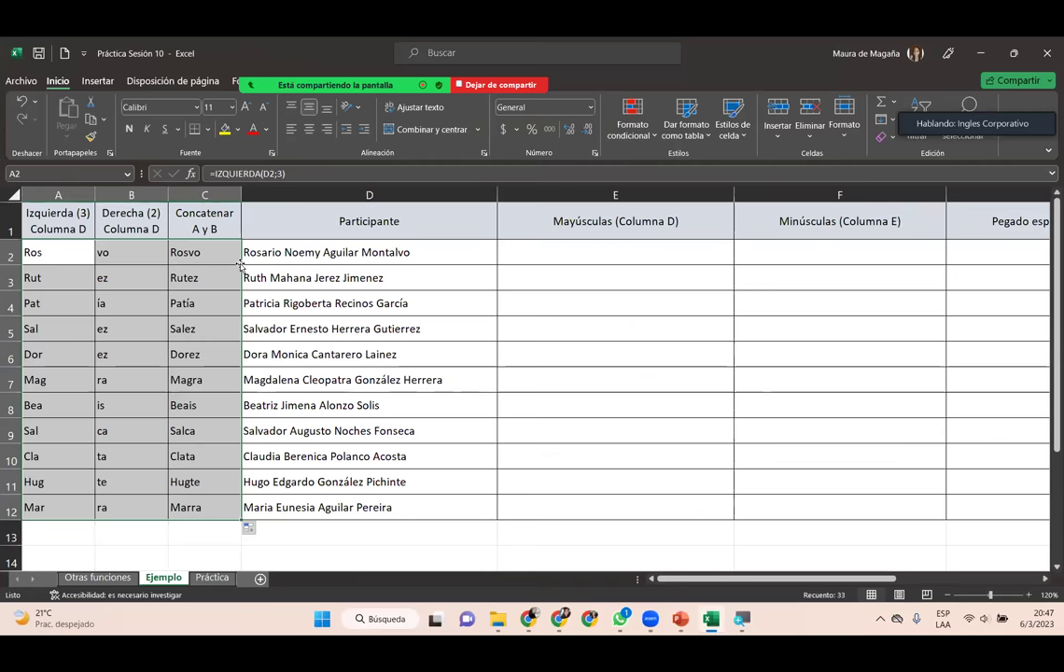
pyautogui.click(504, 250)
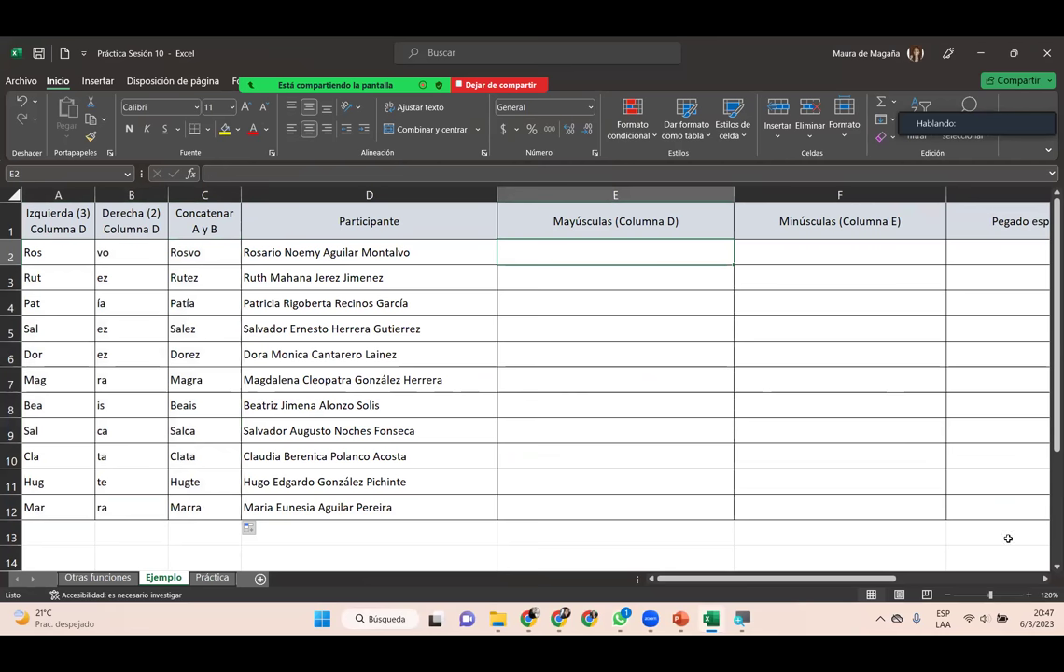
# - Enter =MAYUSC(D2) in E2 to show the first full name in capitals
pyautogui.click(1043, 580)
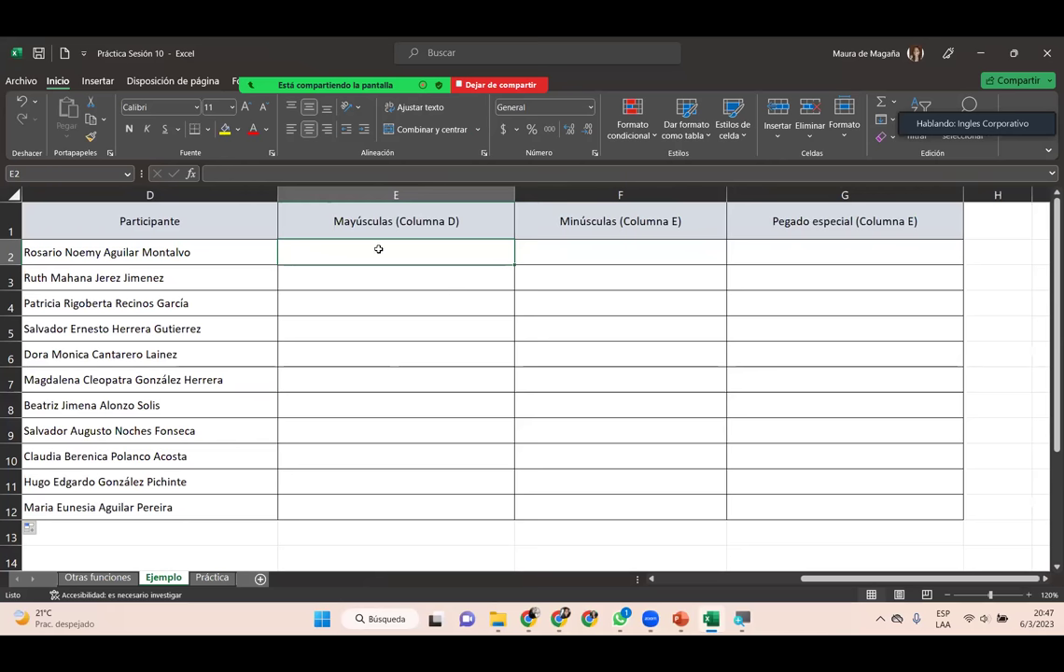
pyautogui.write('=')
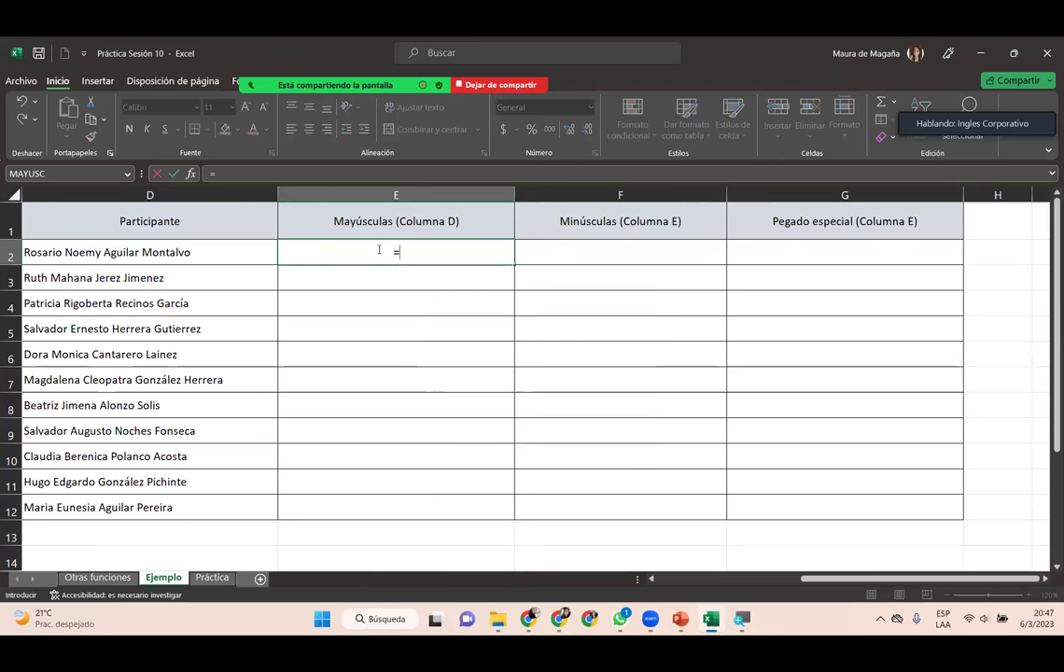
pyautogui.write('mayus')
pyautogui.press('Tab')
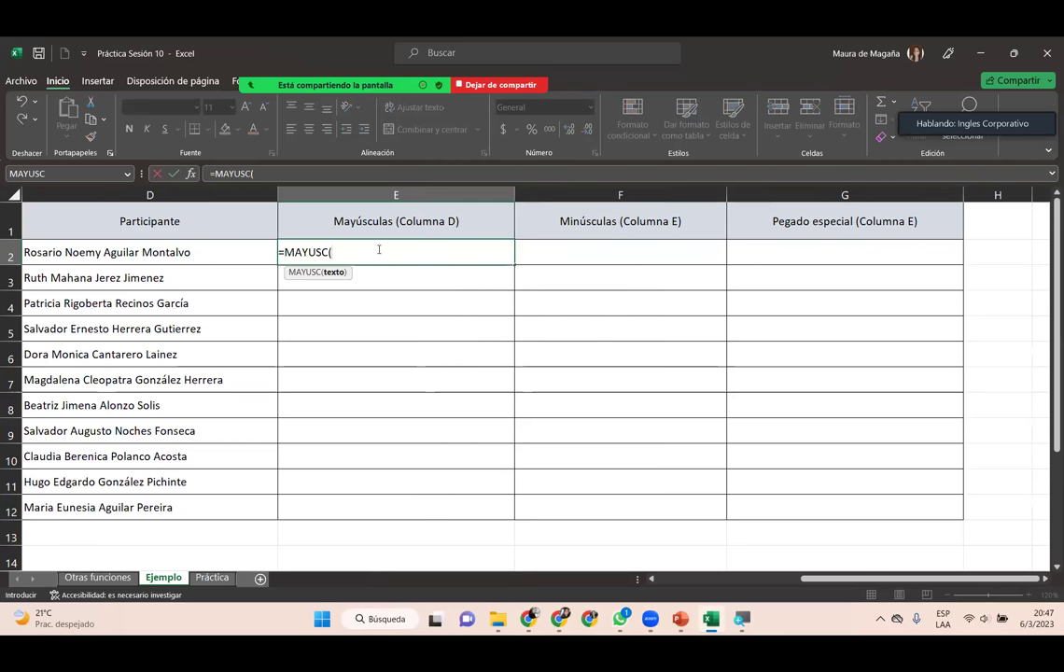
pyautogui.click(174, 252)
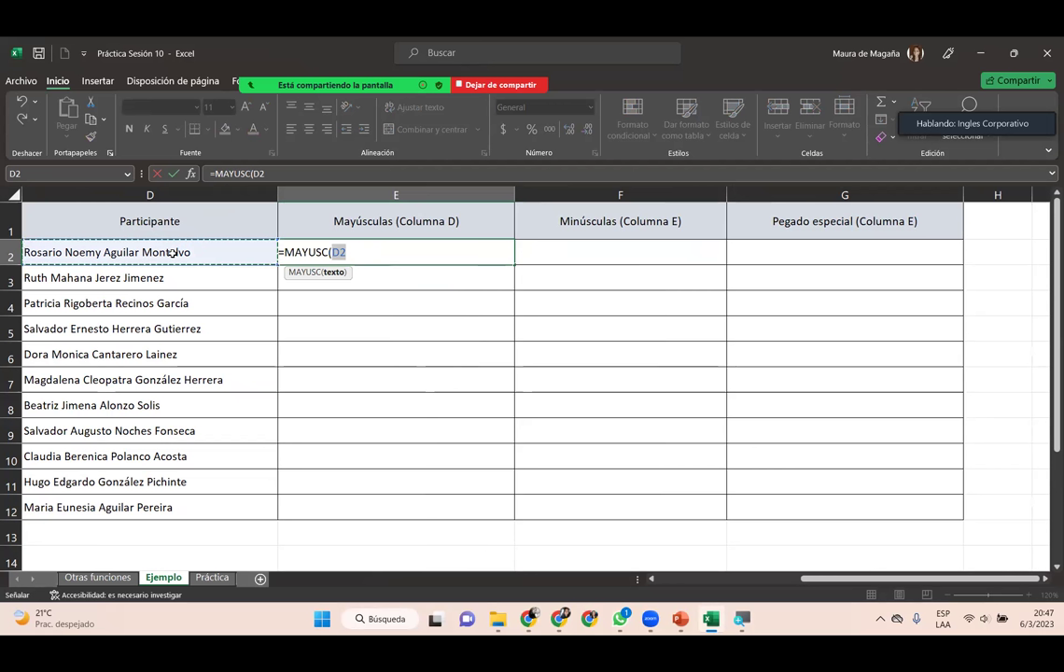
pyautogui.write(')')
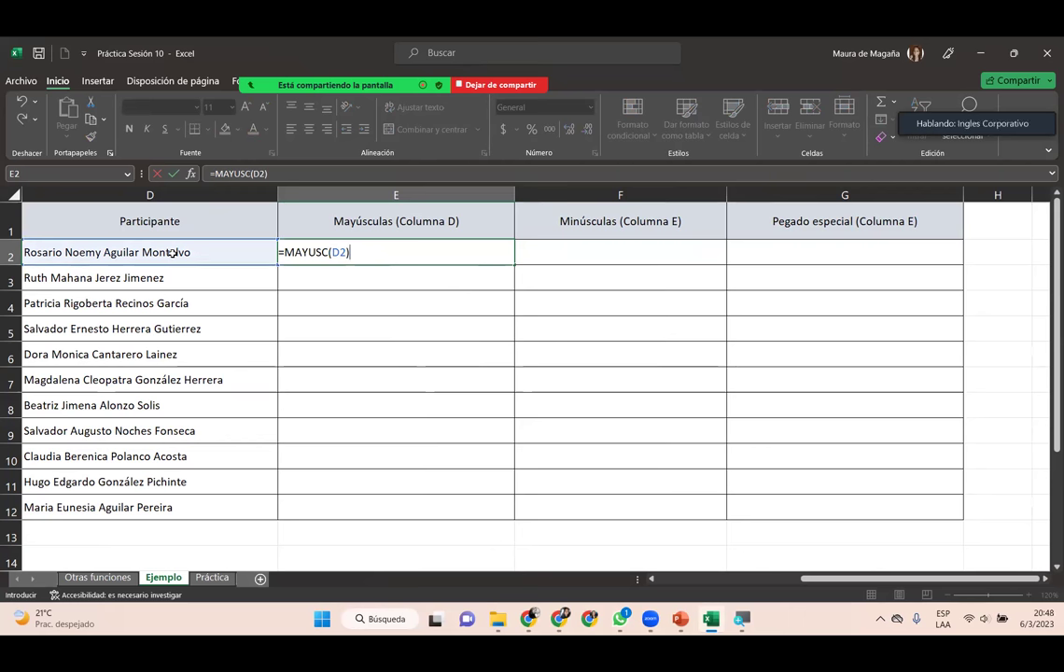
pyautogui.press('Return')
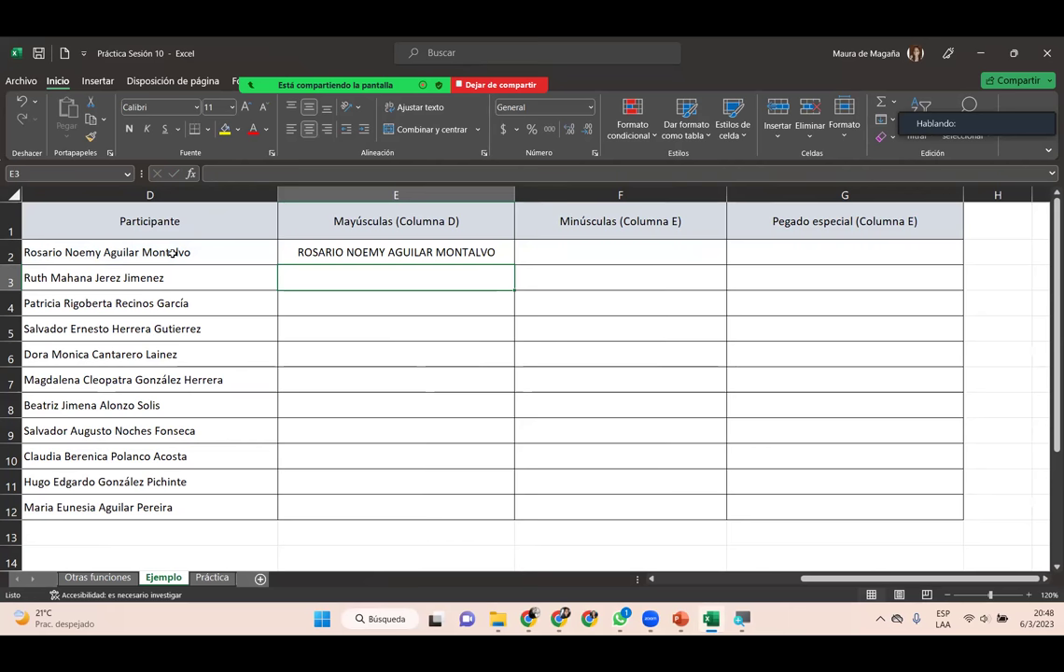
pyautogui.click(402, 256)
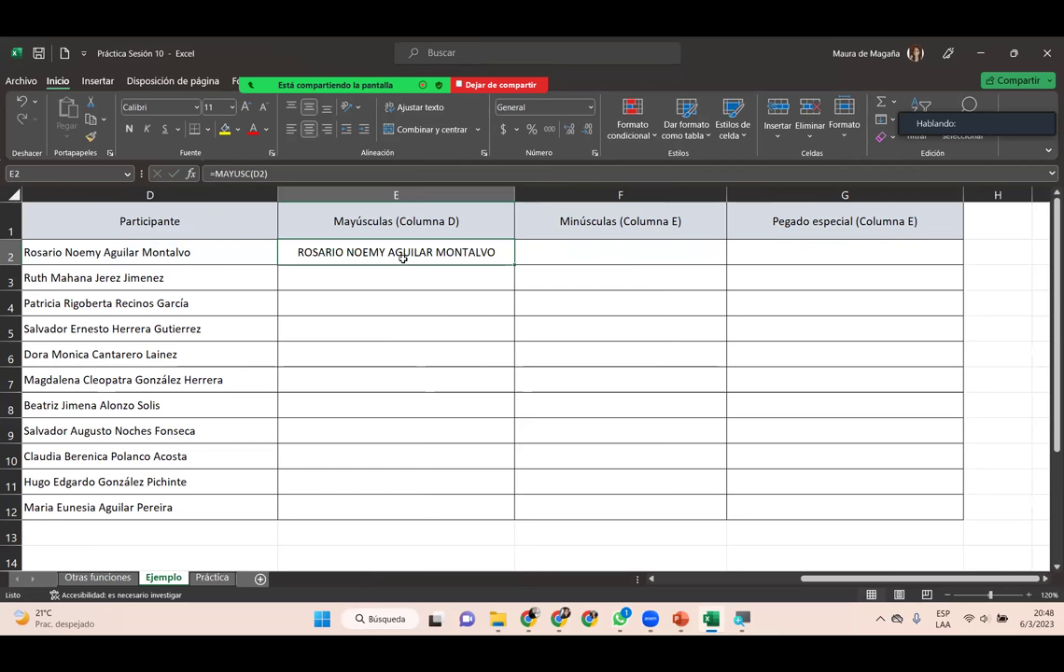
pyautogui.click(590, 250)
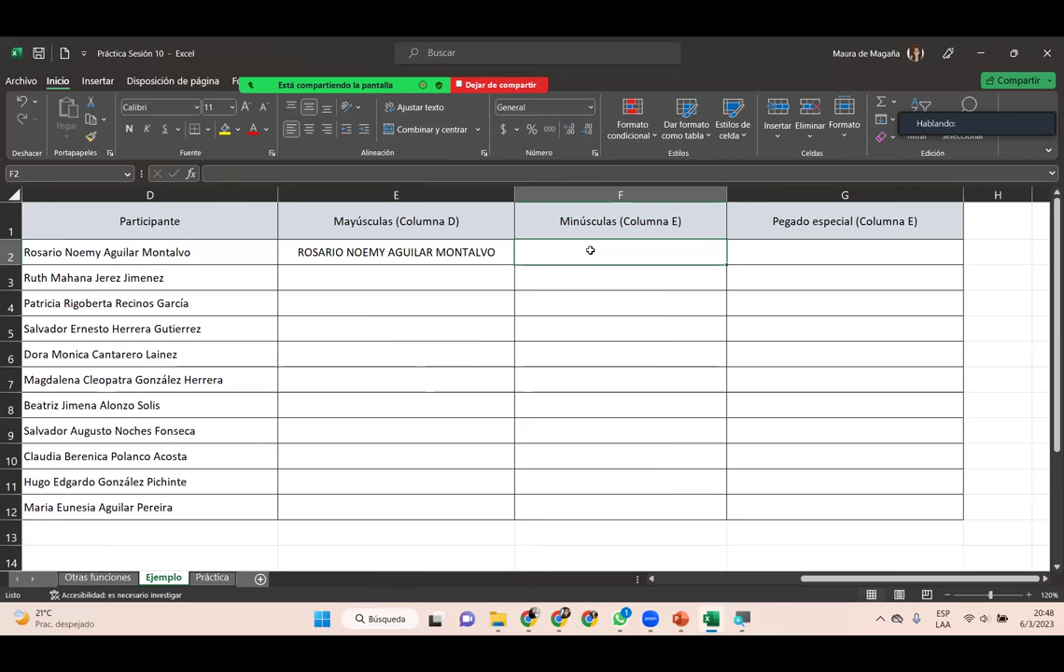
# - Enter =MINUSC(E2) in F2, then select both formulas in E2:F2
pyautogui.write('=minu')
pyautogui.press('Tab')
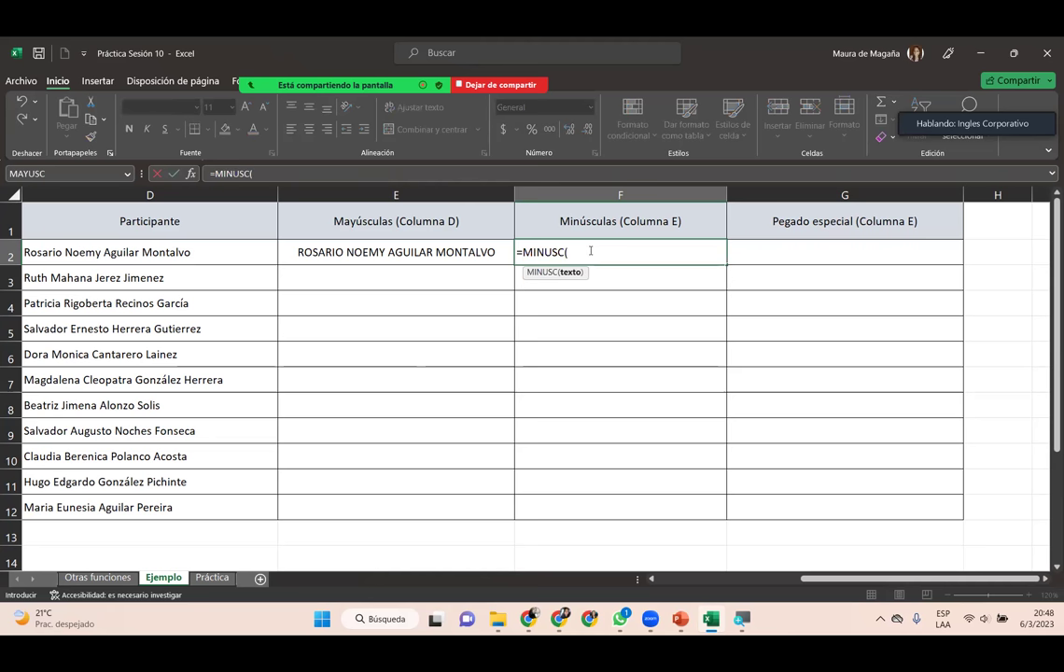
pyautogui.click(462, 255)
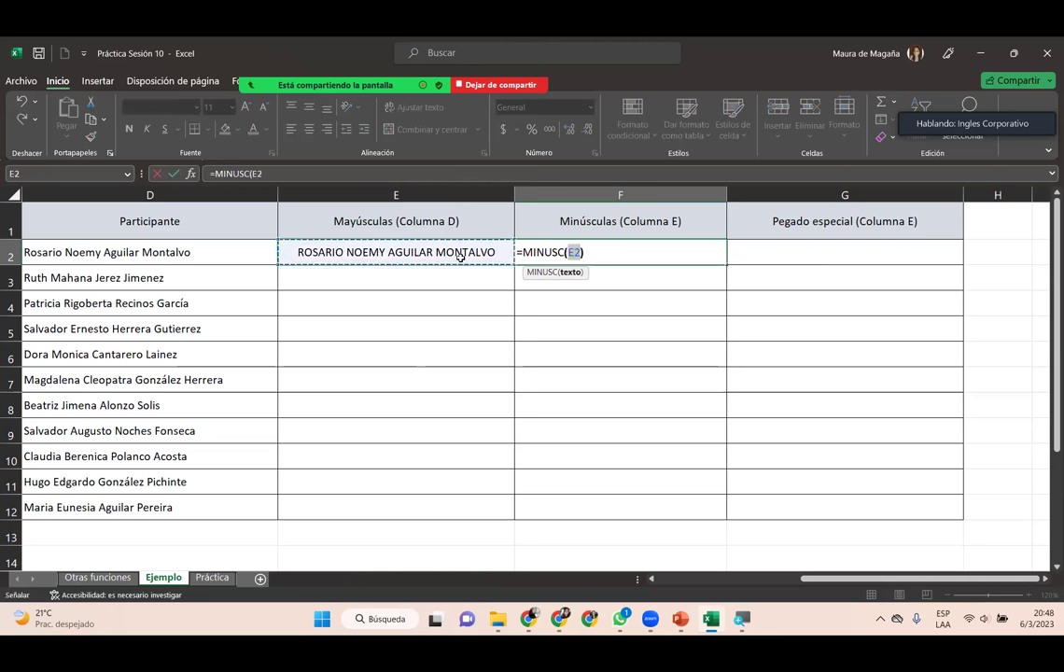
pyautogui.write(')')
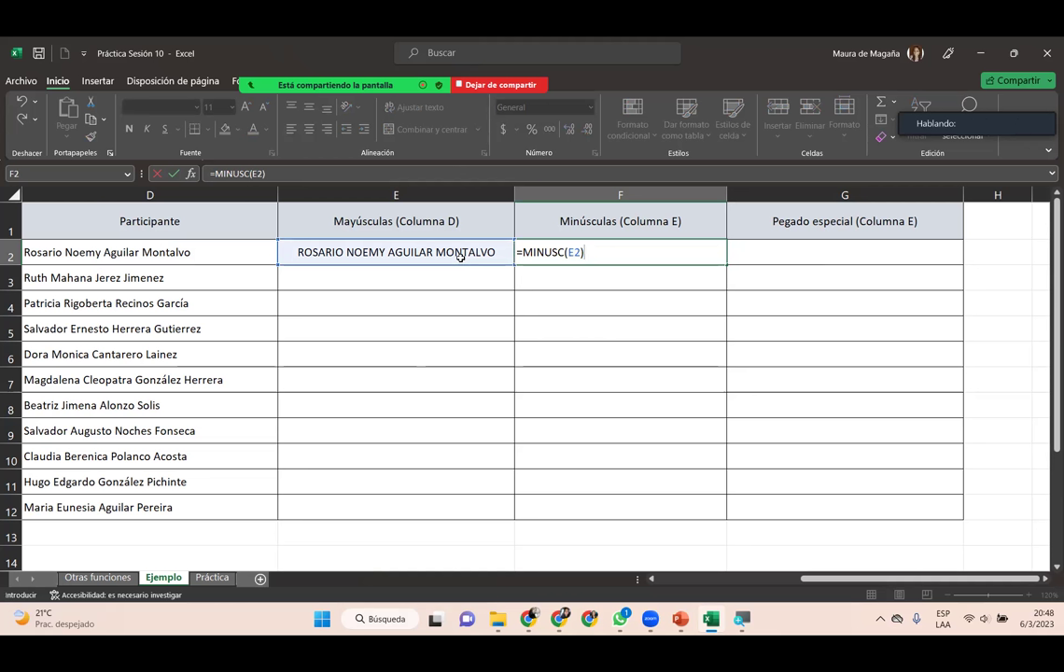
pyautogui.hotkey('ctrl', 'Return')
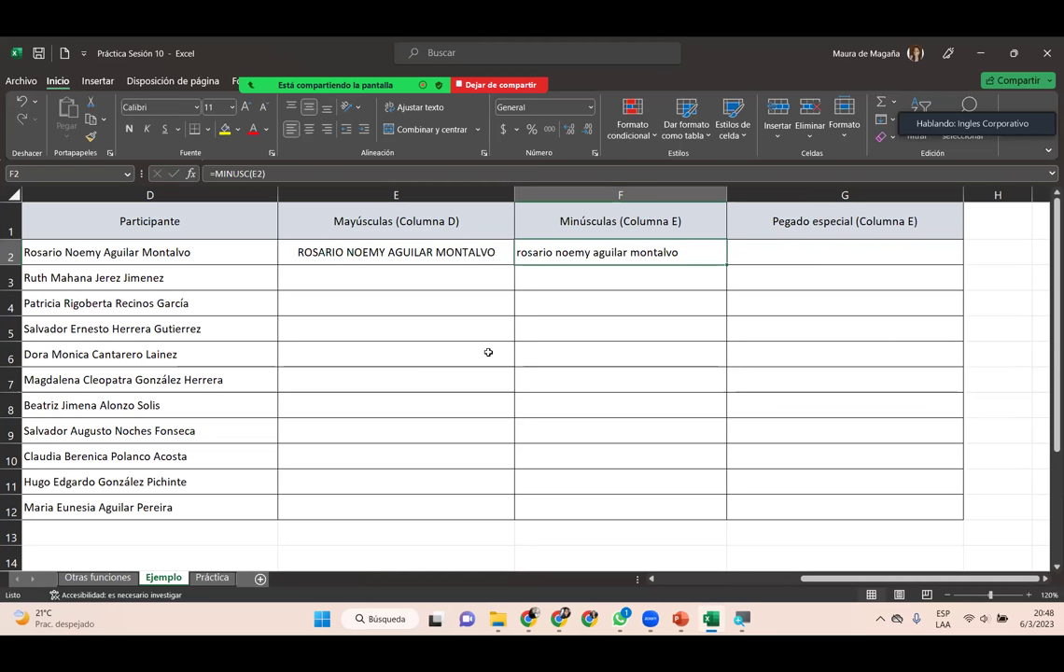
pyautogui.doubleClick(494, 250)
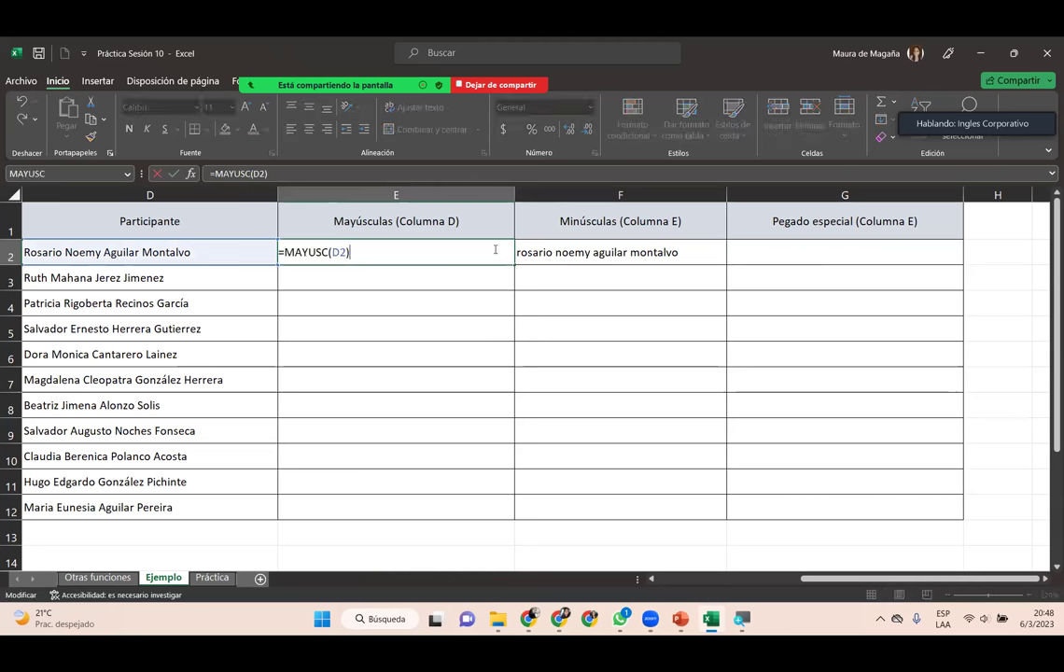
pyautogui.press('Tab')
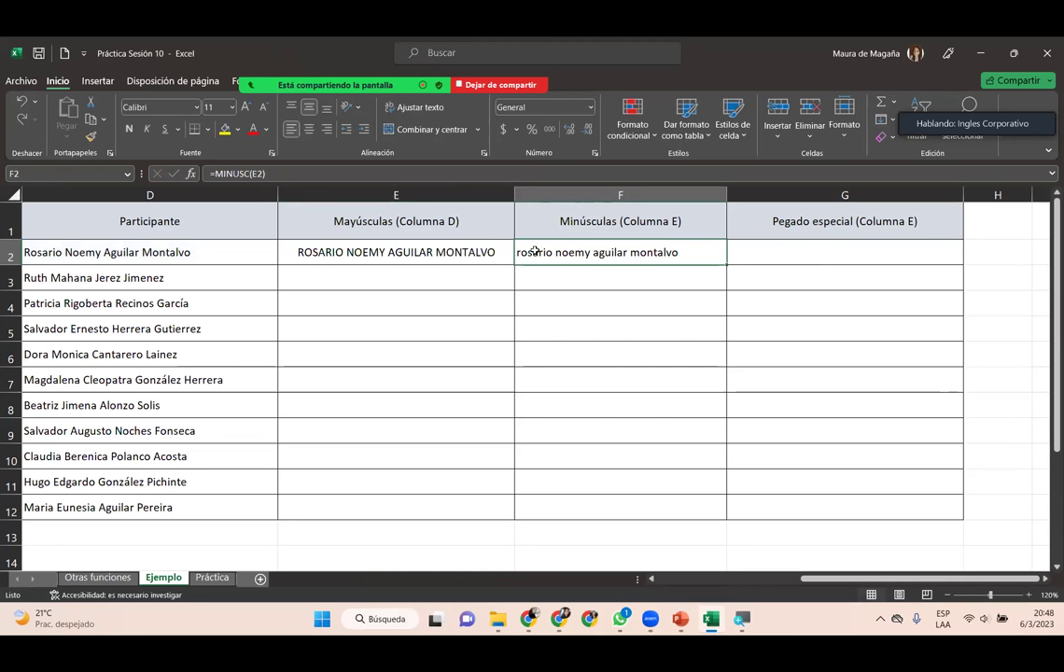
pyautogui.moveTo(504, 252); pyautogui.dragTo(719, 253)
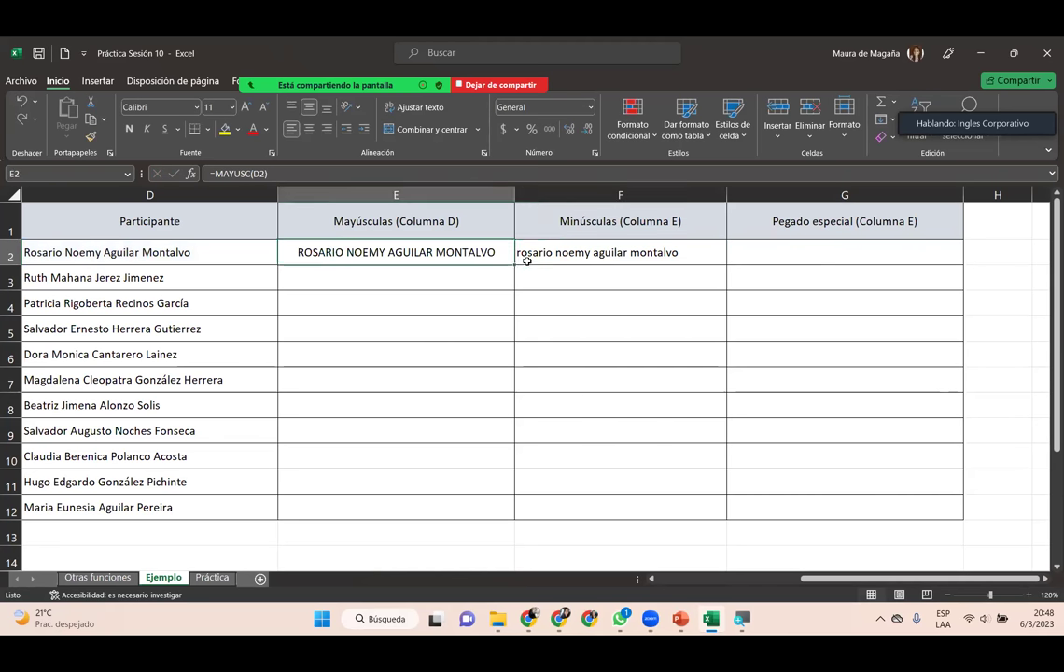
# - Fill E2:F2 down to row 12 and check the column E results
pyautogui.doubleClick(727, 267)
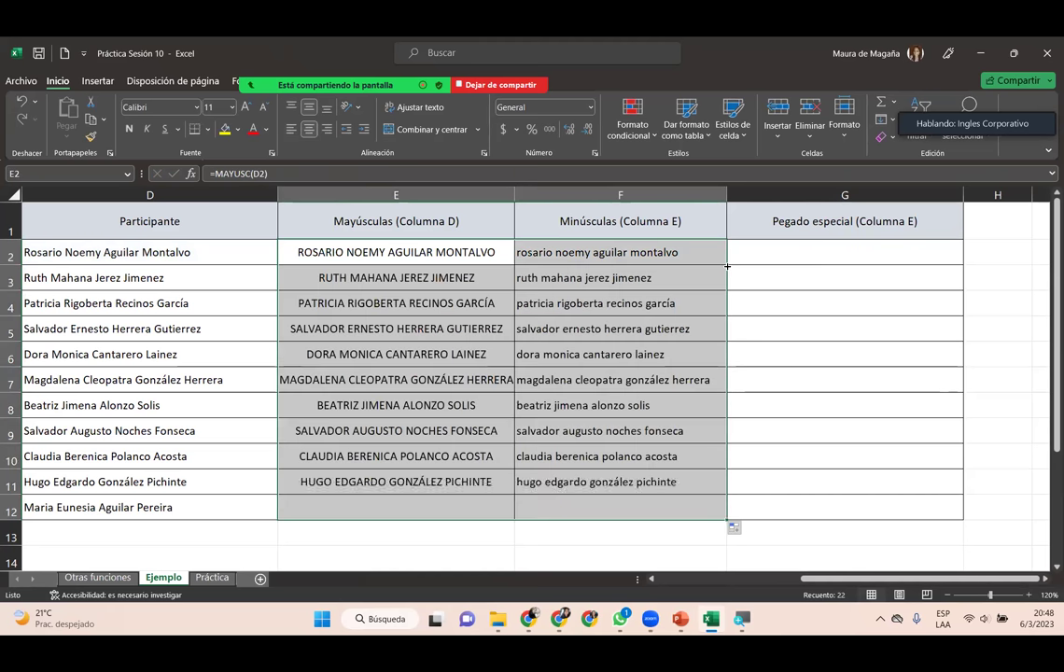
pyautogui.click(459, 405)
pyautogui.click(406, 456)
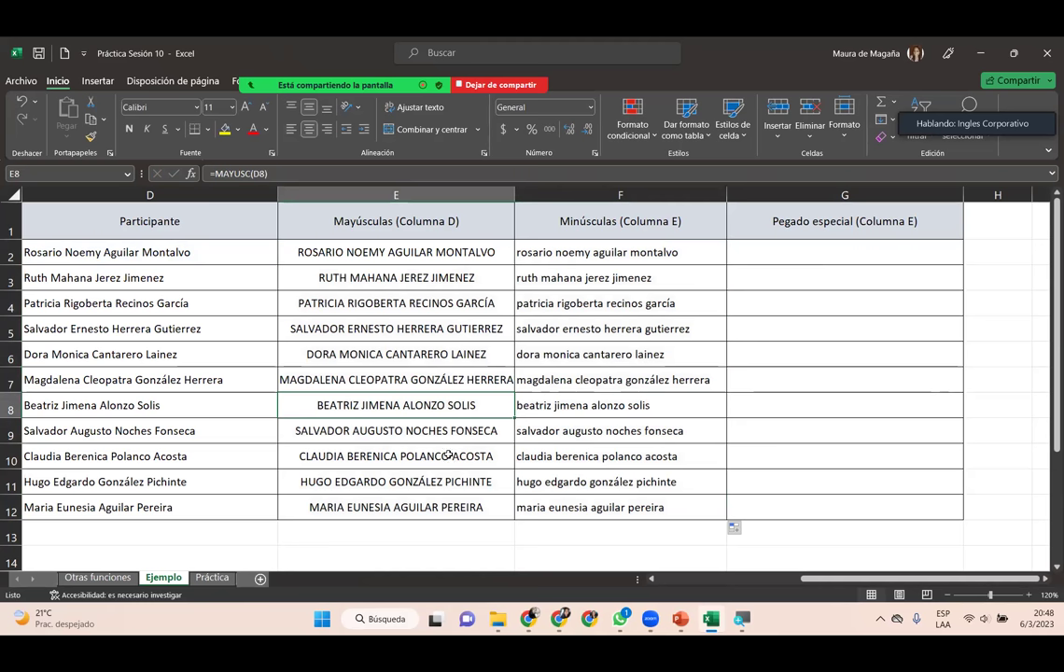
pyautogui.click(788, 255)
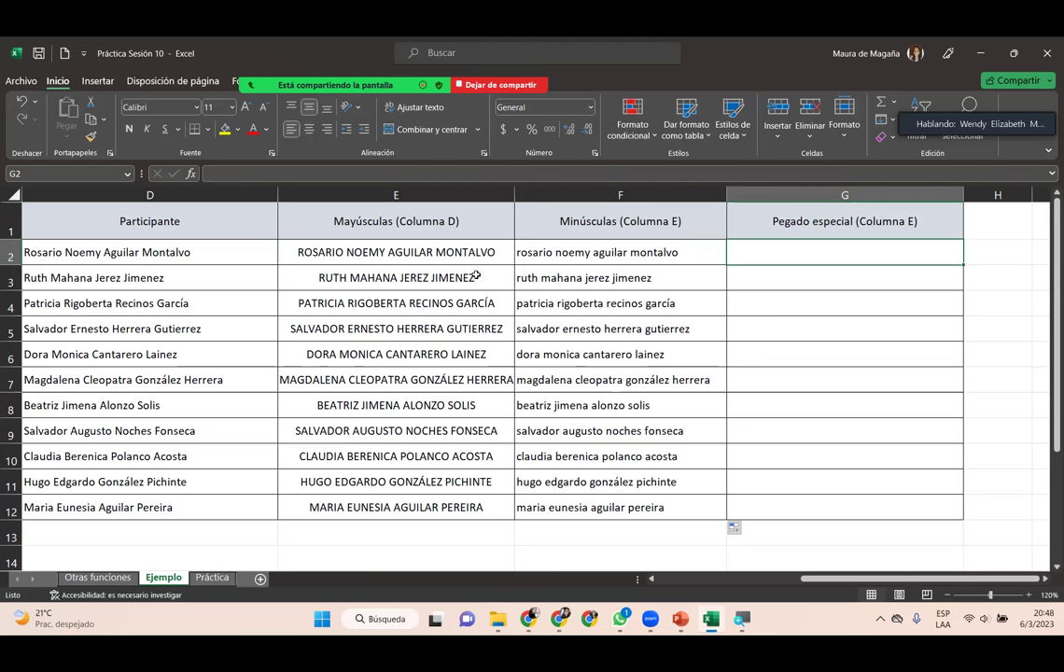
# - Copy E2:E12 and paste it into G2 as values only, without formulas
pyautogui.moveTo(427, 248); pyautogui.dragTo(476, 507)
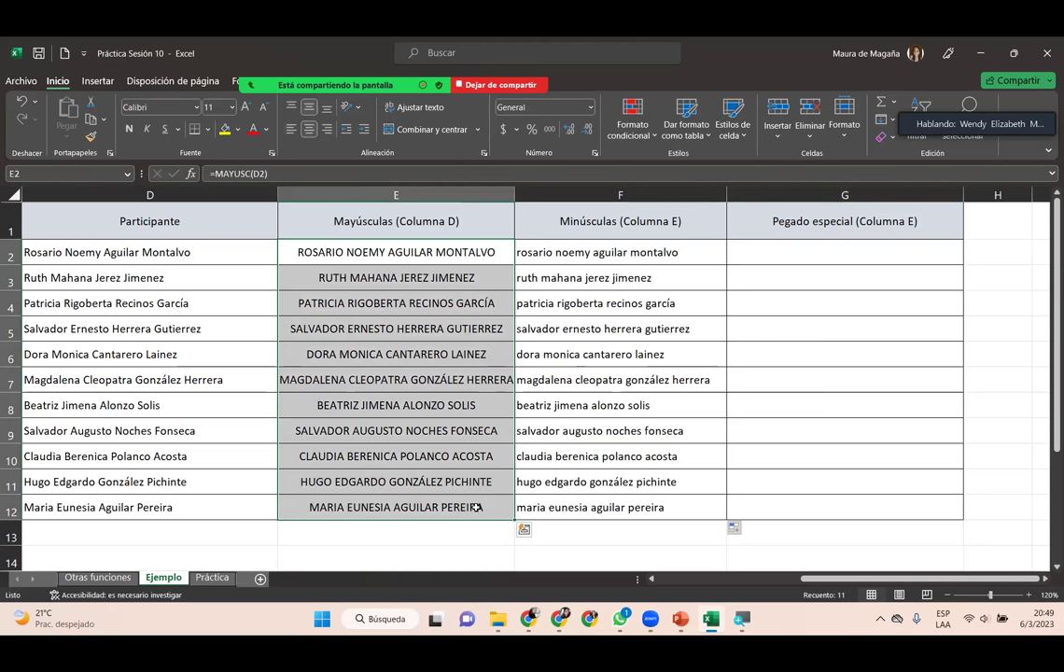
pyautogui.hotkey('ctrl', 'c')
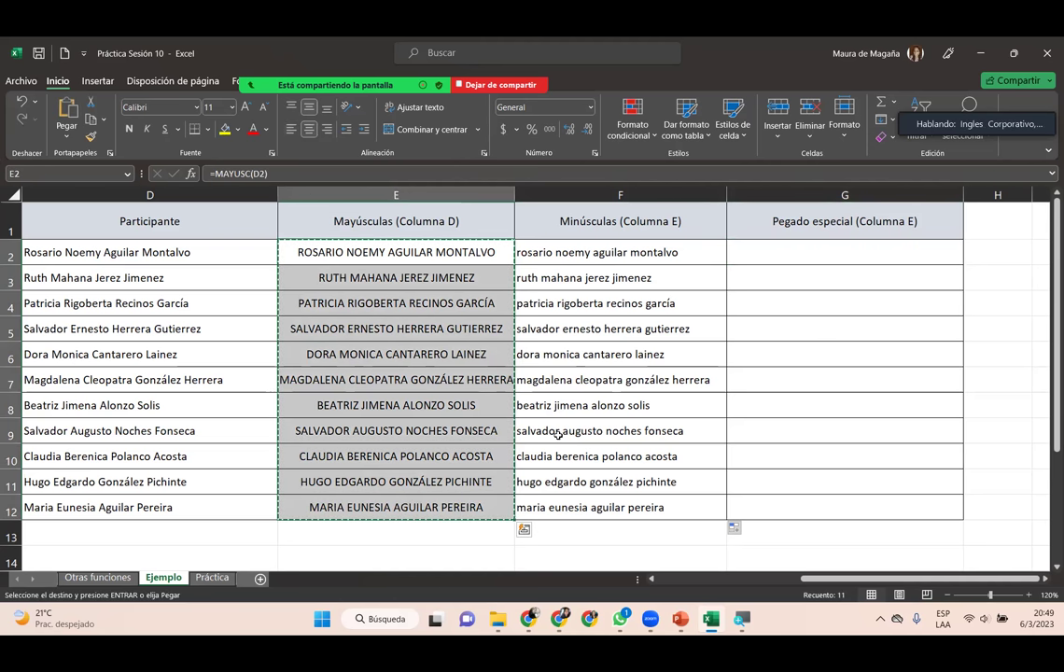
pyautogui.click(867, 255)
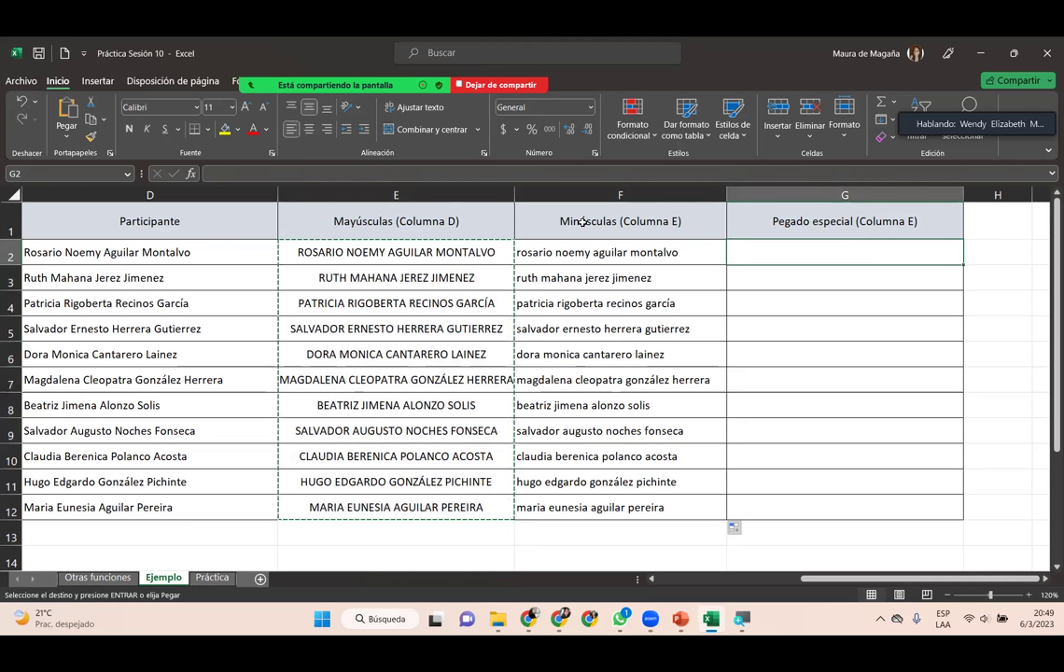
pyautogui.click(56, 142)
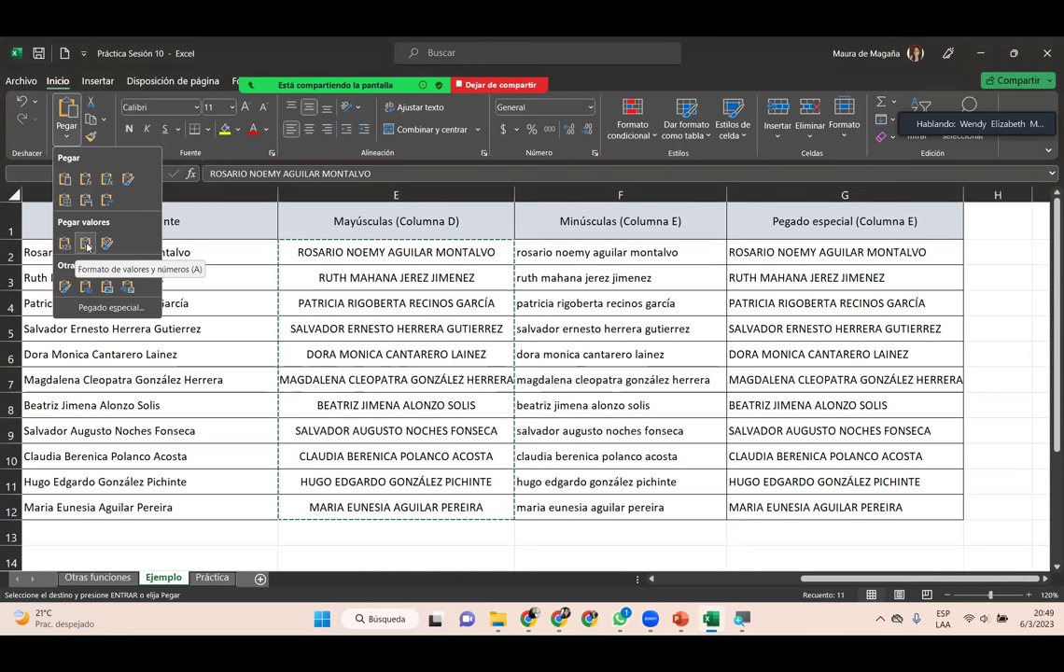
pyautogui.click(925, 258)
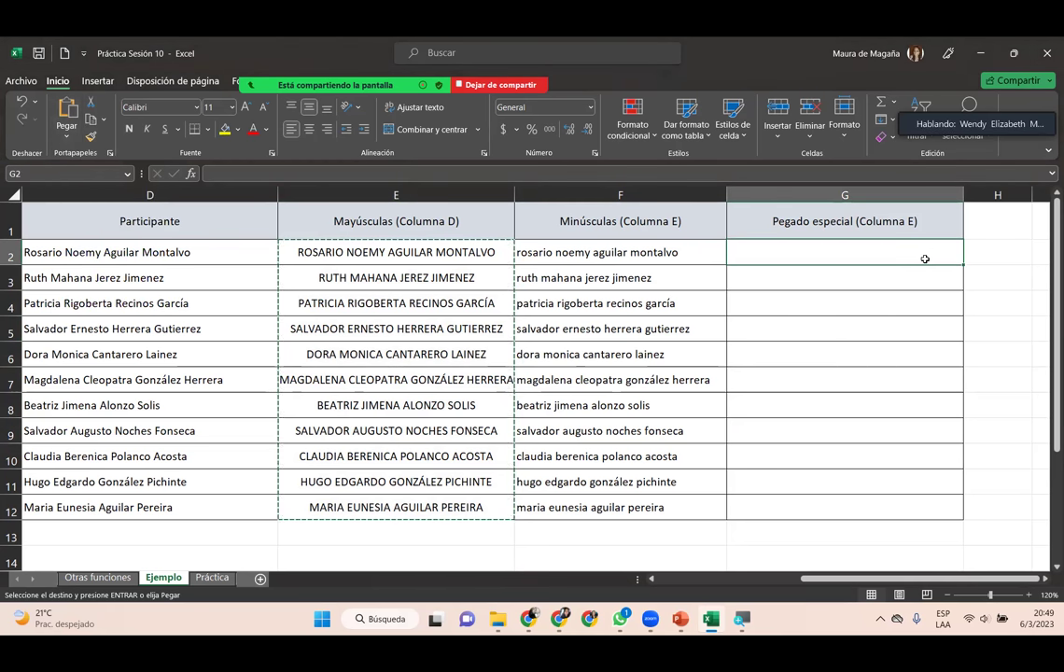
pyautogui.hotkey('ctrl', 'v')
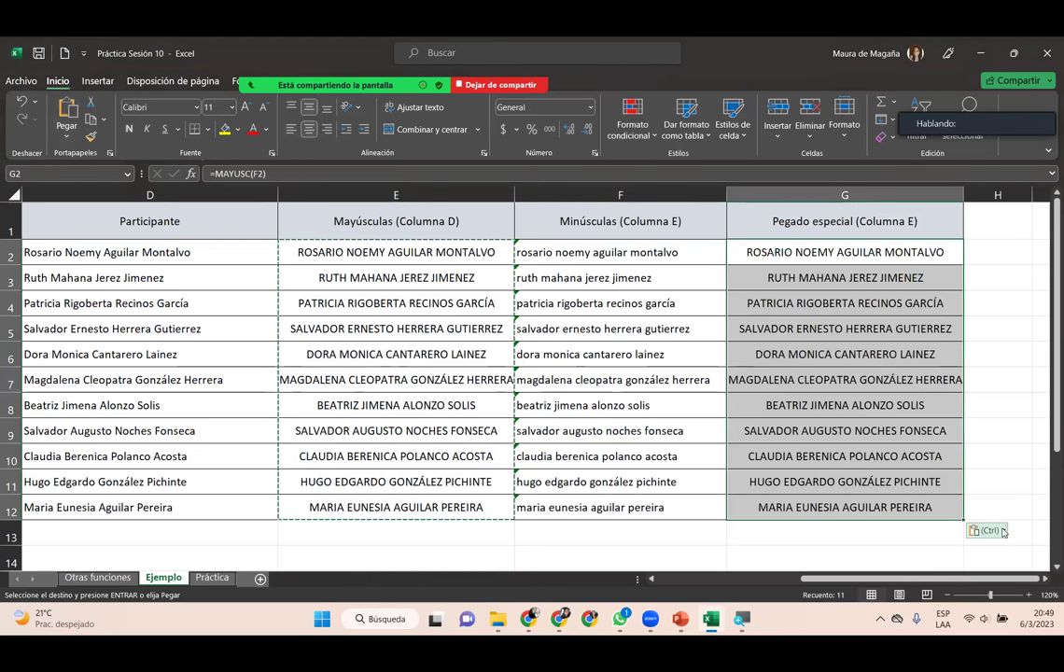
pyautogui.click(1003, 531)
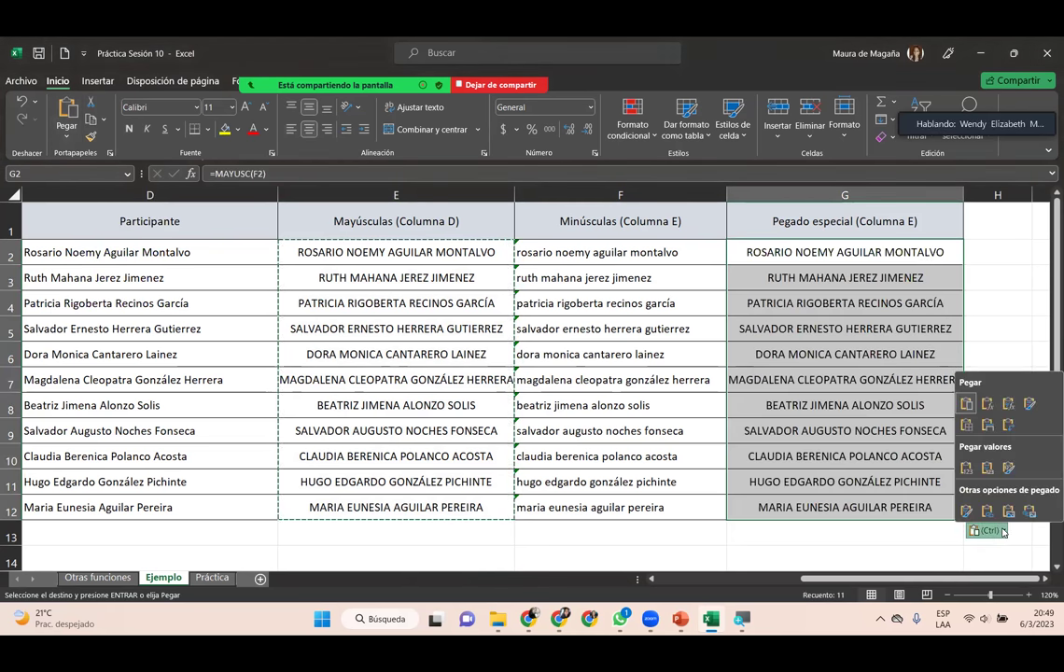
pyautogui.click(1008, 467)
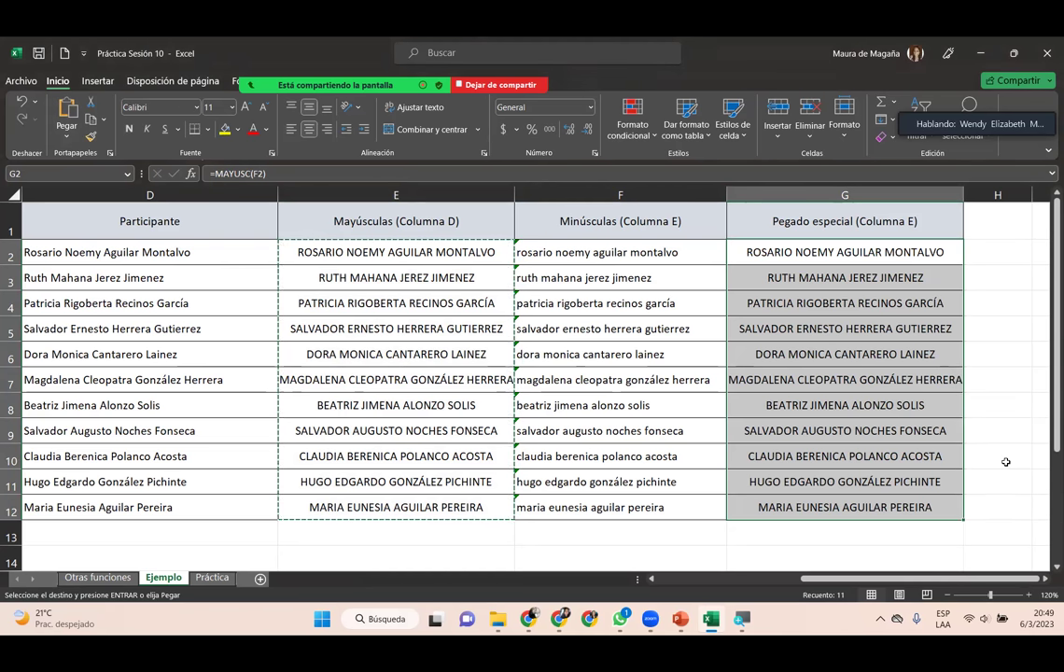
pyautogui.doubleClick(887, 262)
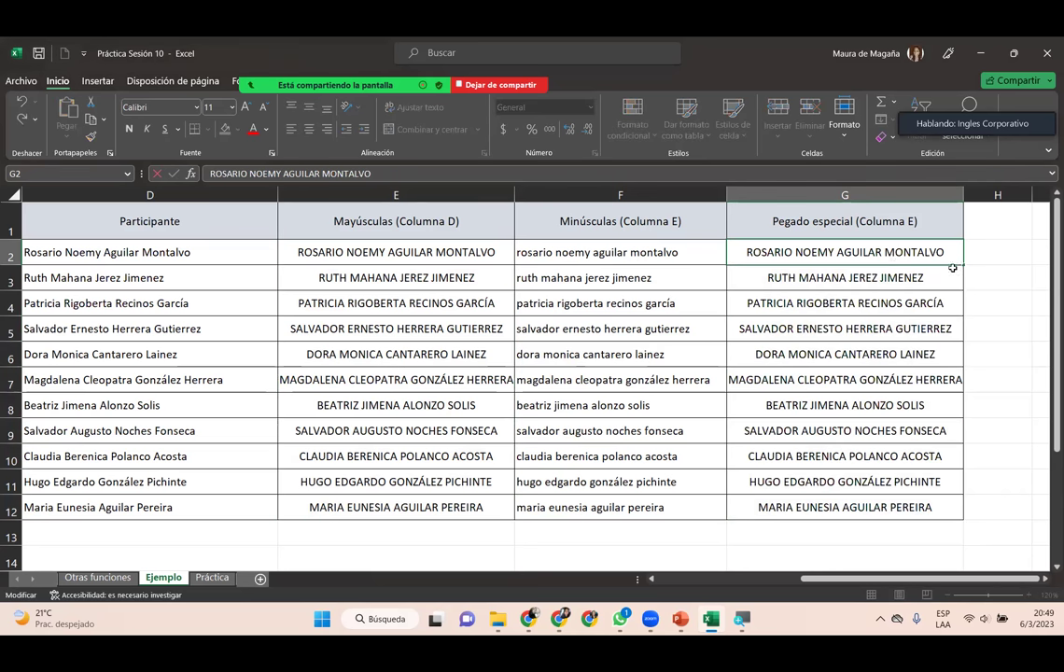
# - Commit G2 and widen column G to fit the longest uppercase name
pyautogui.press('Return')
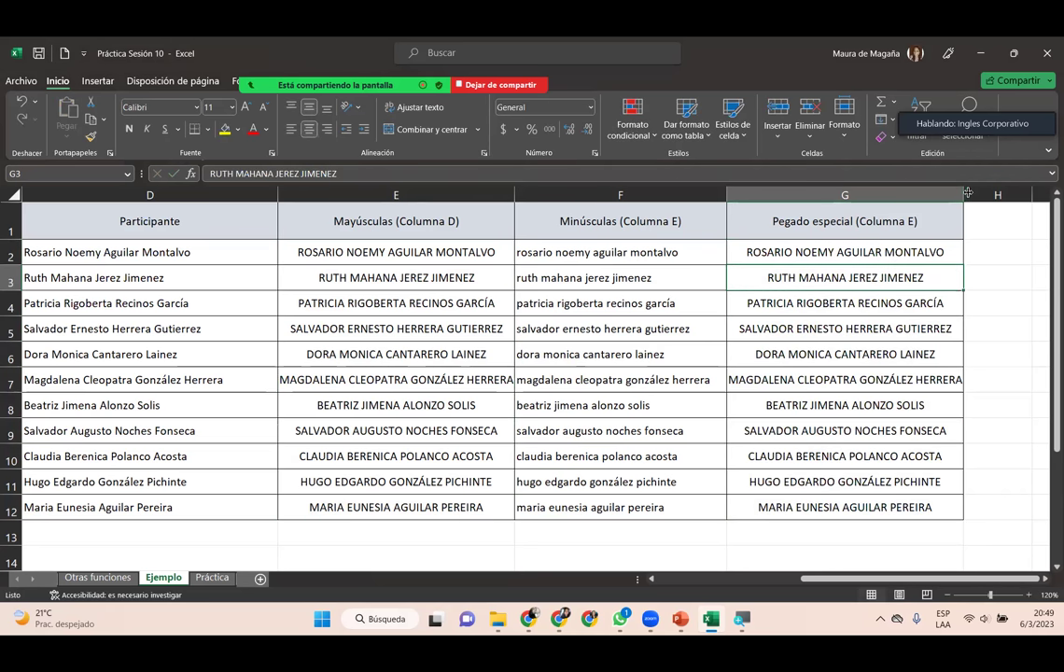
pyautogui.moveTo(978, 194); pyautogui.dragTo(980, 194)
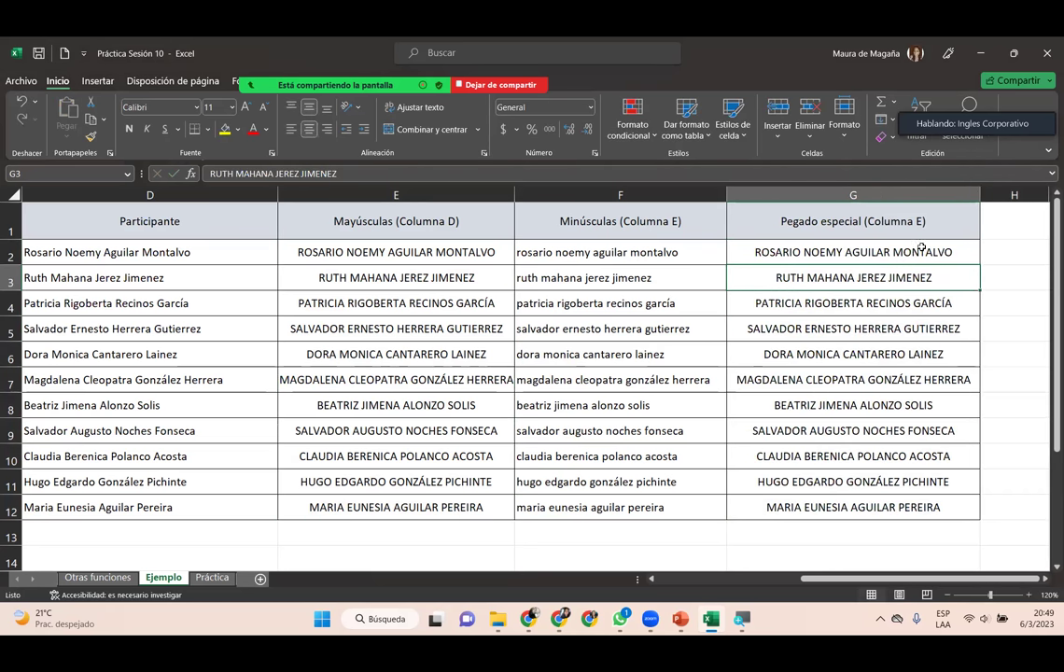
pyautogui.click(919, 250)
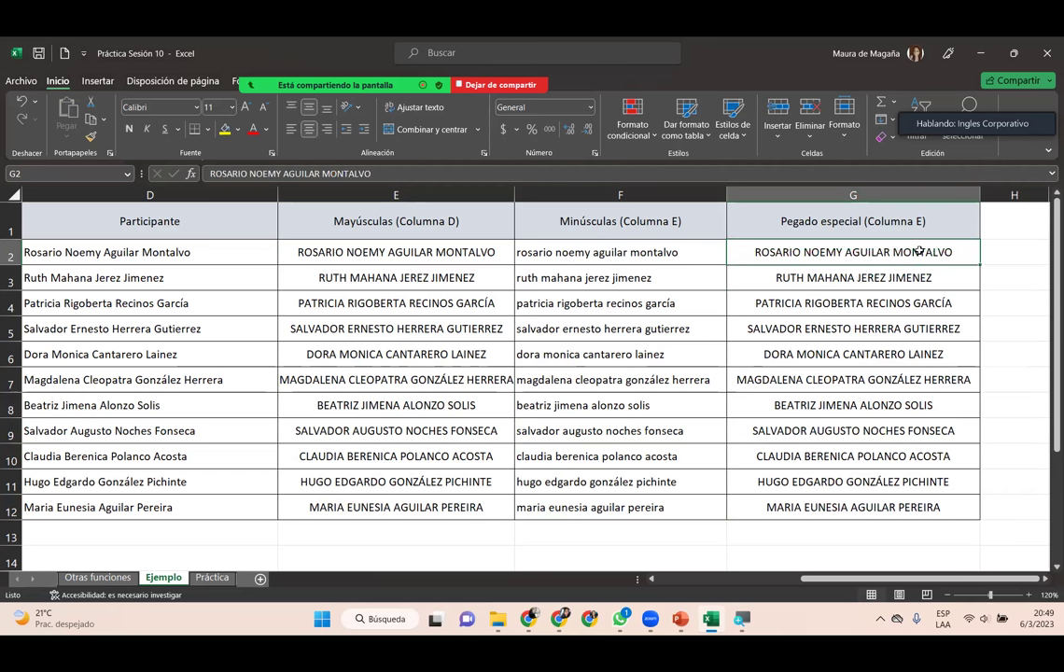
pyautogui.doubleClick(924, 250)
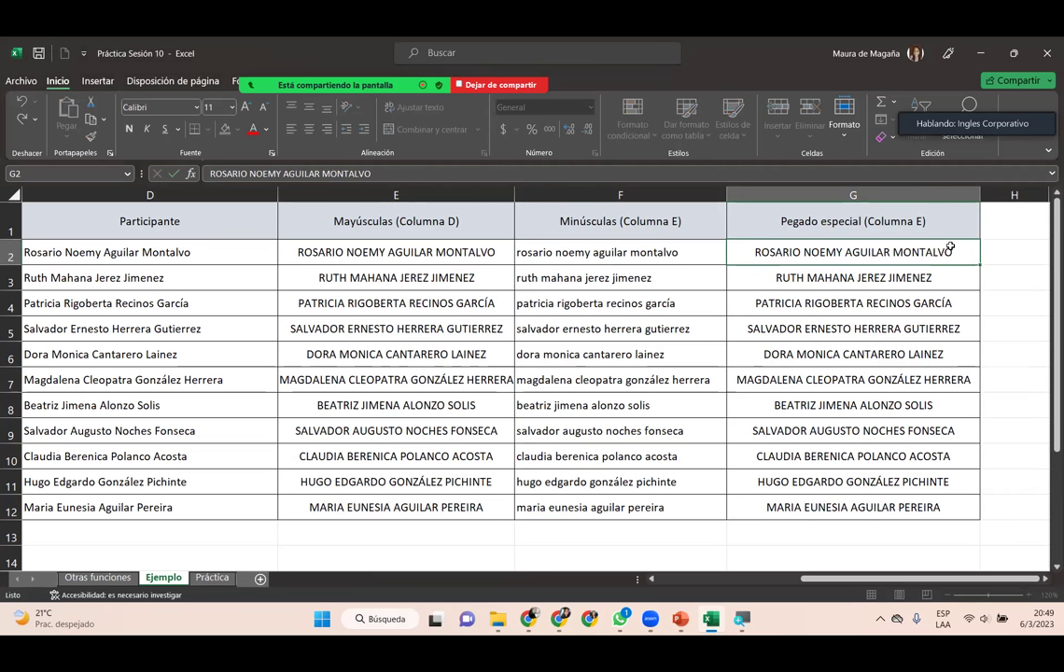
pyautogui.press('Return')
# - Check the pasted uppercase names down column G from G2 to G12
pyautogui.press('Down')
pyautogui.press('Down')
pyautogui.press('Down')
pyautogui.press('Down')
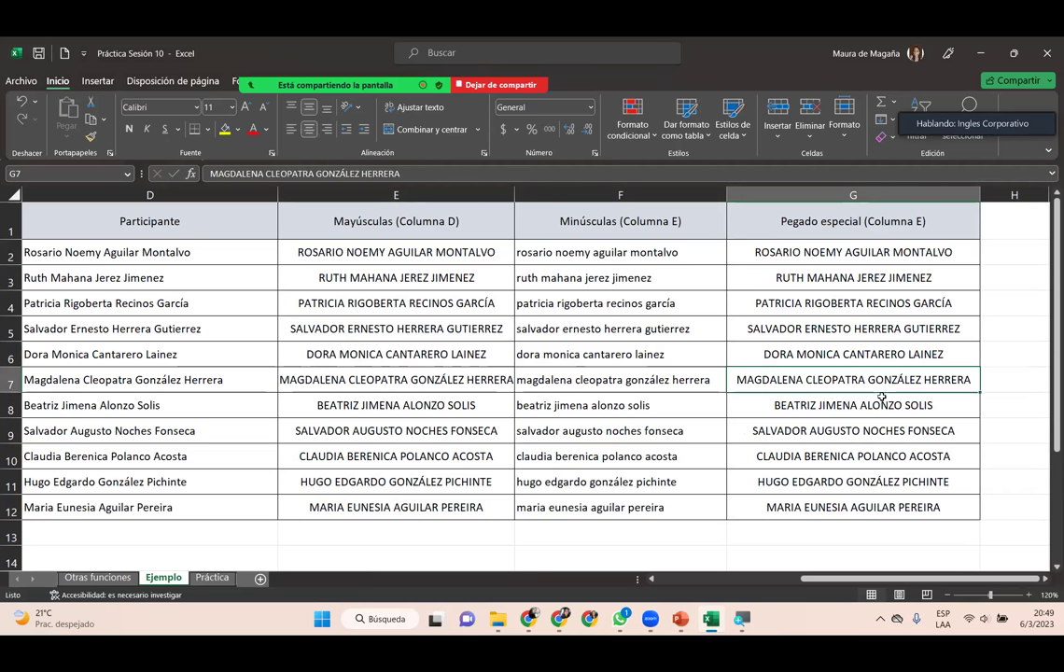
pyautogui.press('Down')
pyautogui.press('Down')
pyautogui.click(812, 456)
pyautogui.click(835, 482)
pyautogui.click(853, 505)
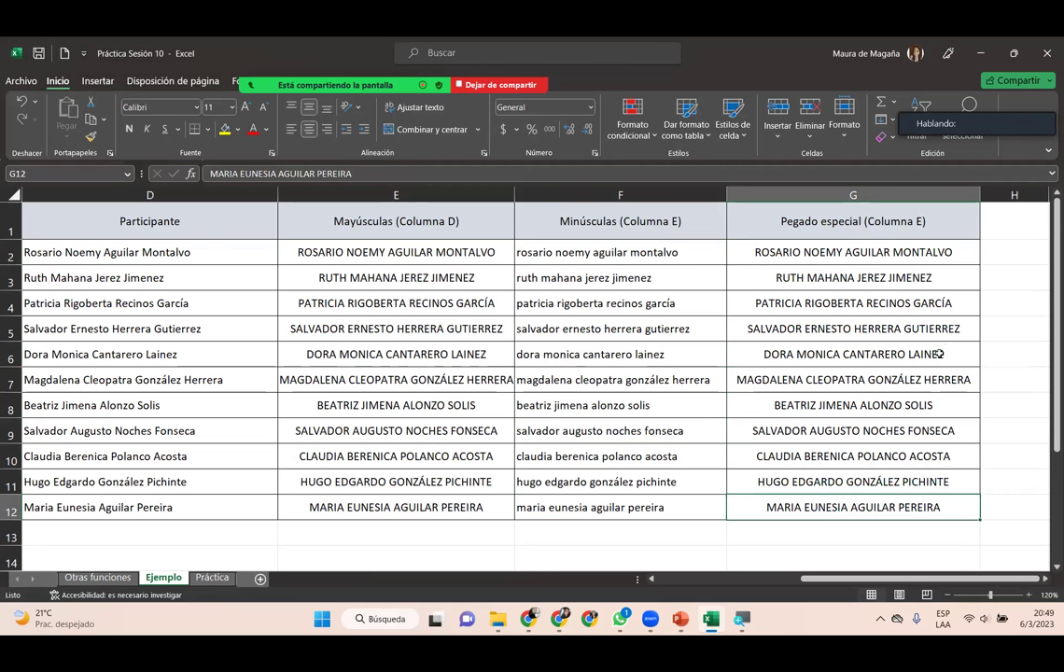
pyautogui.click(828, 250)
pyautogui.click(810, 276)
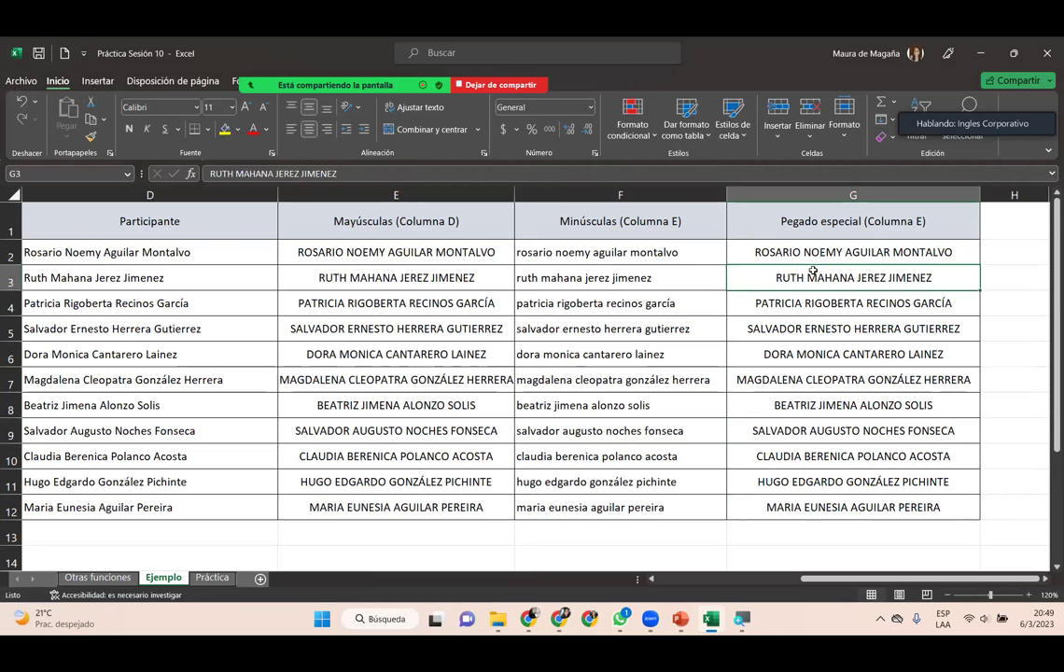
pyautogui.click(784, 302)
pyautogui.click(787, 354)
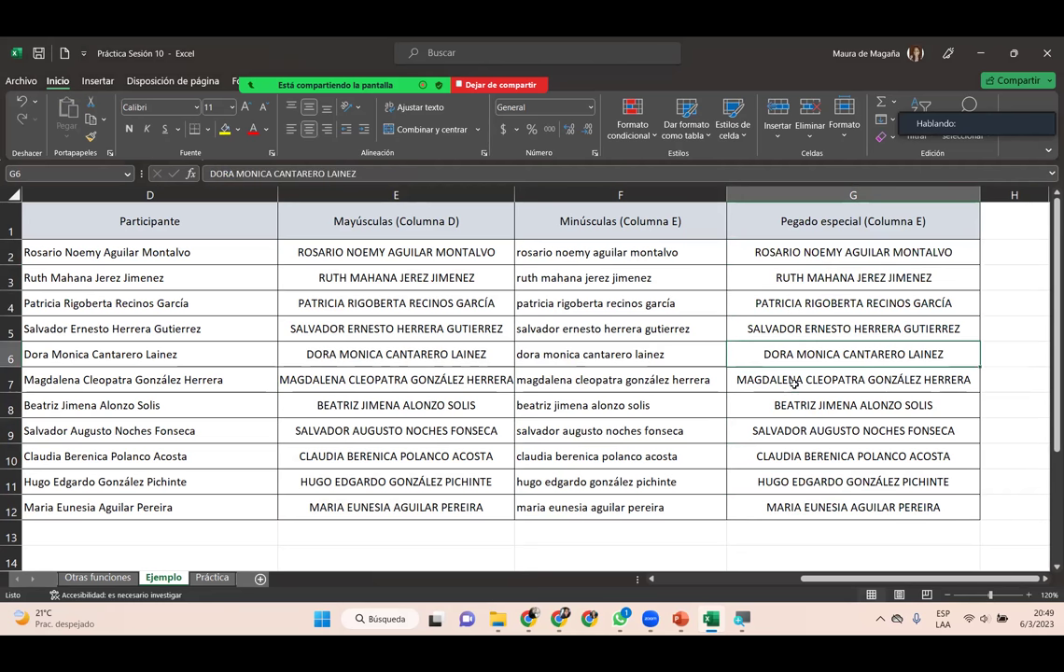
pyautogui.click(793, 380)
pyautogui.click(790, 404)
pyautogui.press('Down')
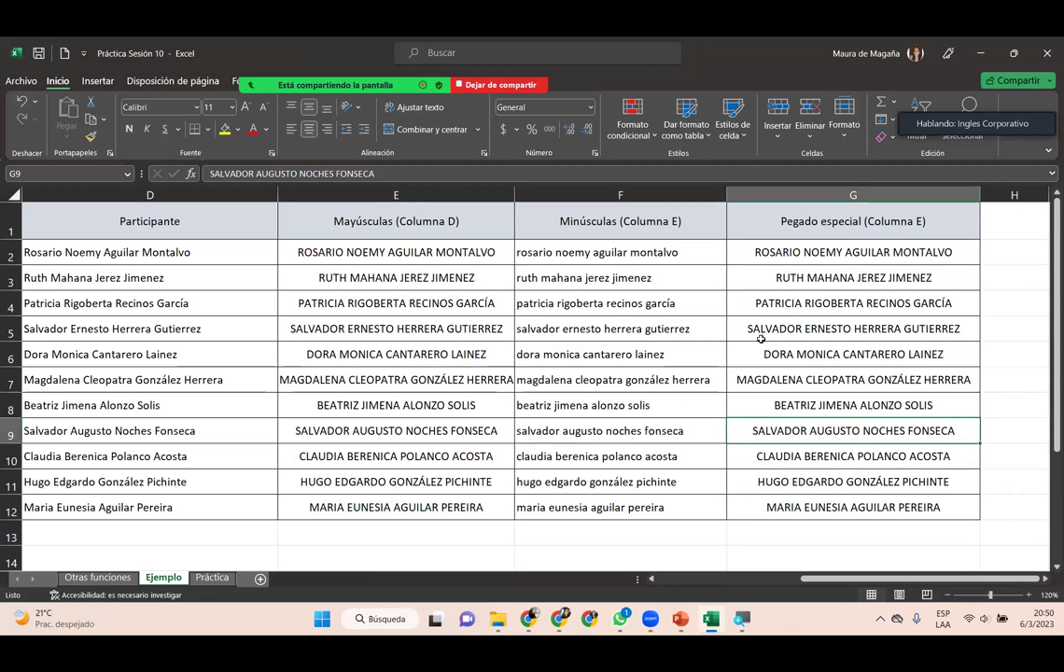
# - Visit the Práctica sheet and return to the Ejemplo sheet
pyautogui.moveTo(859, 584)
pyautogui.mouseDown()
pyautogui.moveTo(799, 601)
pyautogui.moveTo(165, 590)
pyautogui.mouseUp()
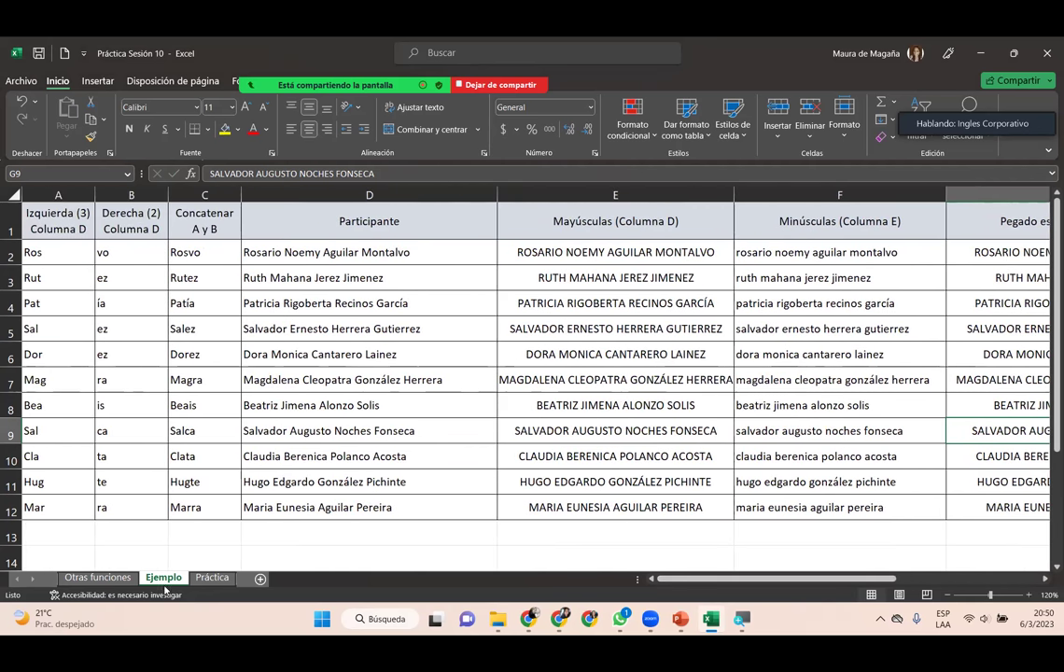
pyautogui.click(201, 579)
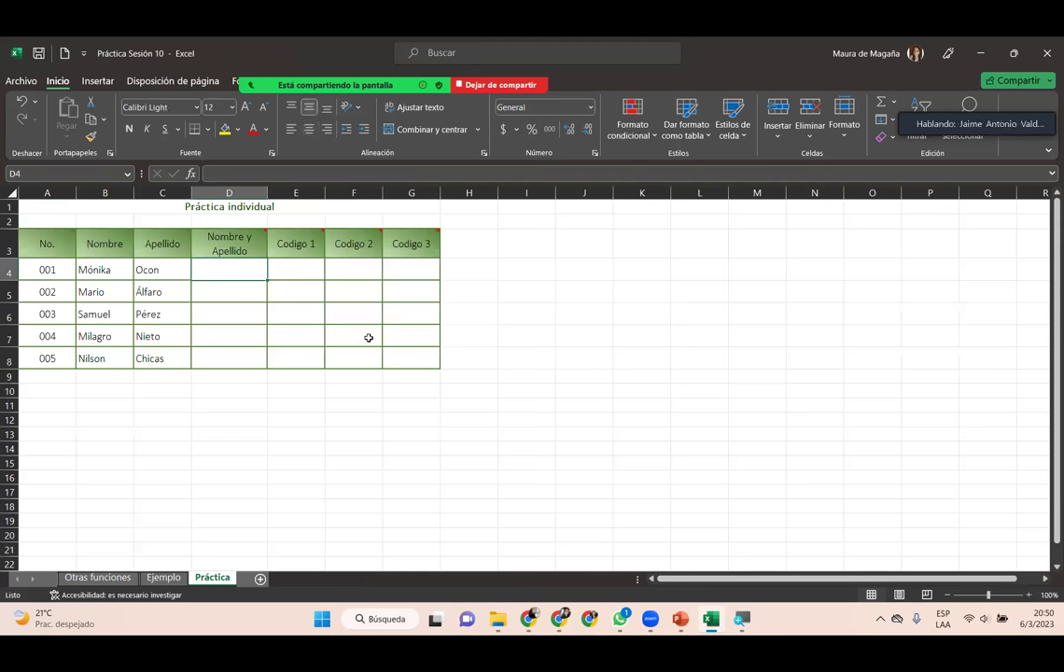
pyautogui.click(152, 577)
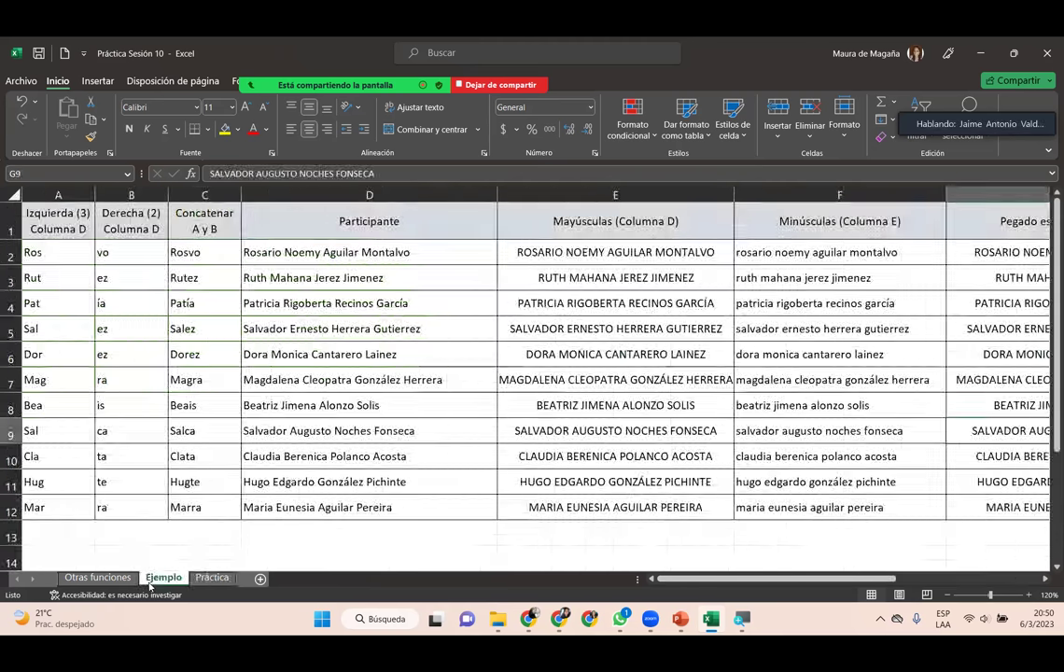
pyautogui.click(1043, 579)
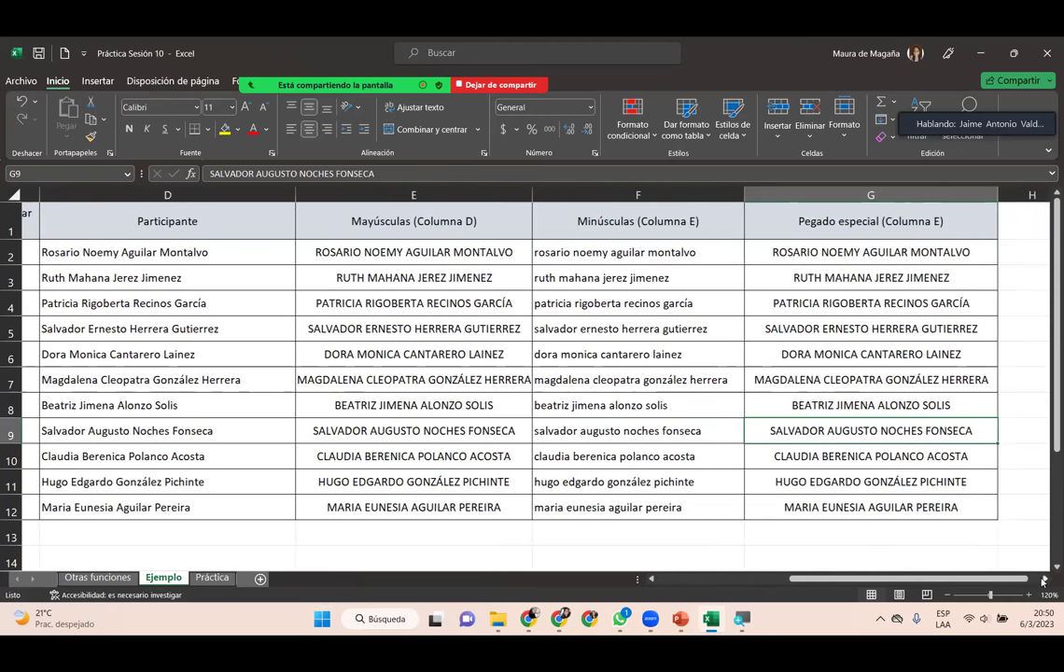
# - Clear the pasted uppercase names from G2:G12
pyautogui.moveTo(800, 578); pyautogui.dragTo(746, 587)
pyautogui.moveTo(802, 252); pyautogui.dragTo(840, 521)
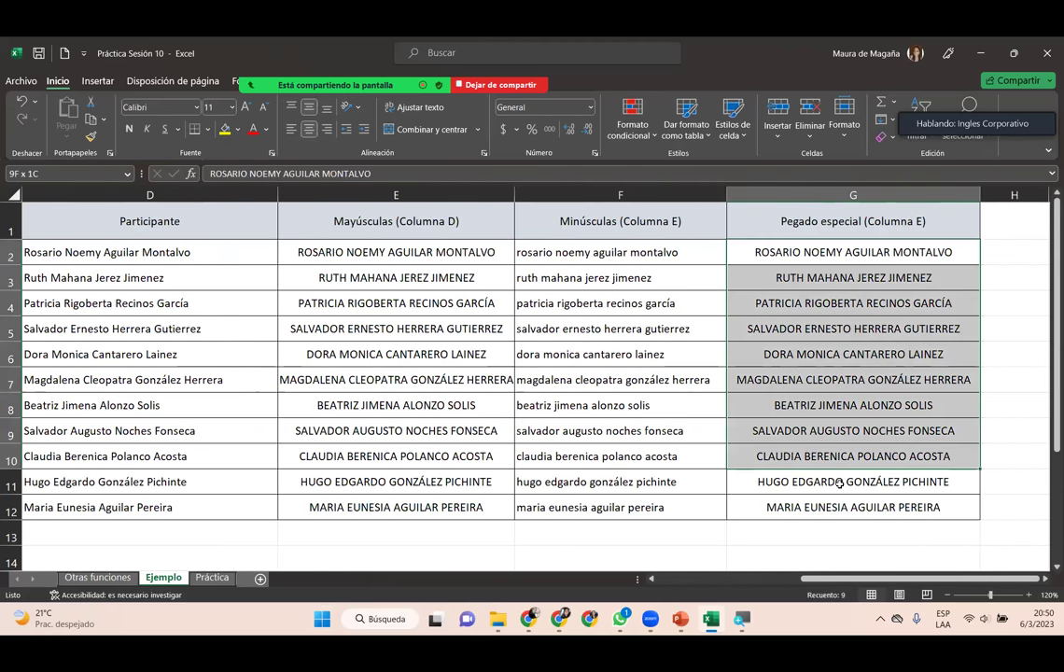
pyautogui.press('Delete')
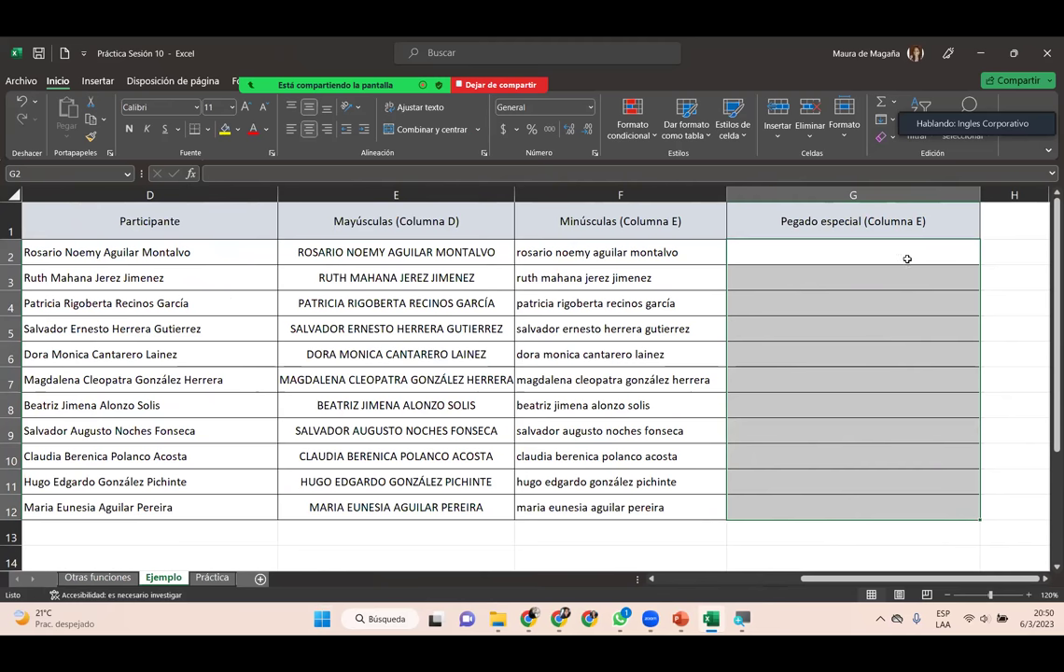
# - Copy E2:E12 and paste it at G2 as values with source formatting
pyautogui.click(905, 259)
pyautogui.moveTo(373, 250); pyautogui.dragTo(439, 508)
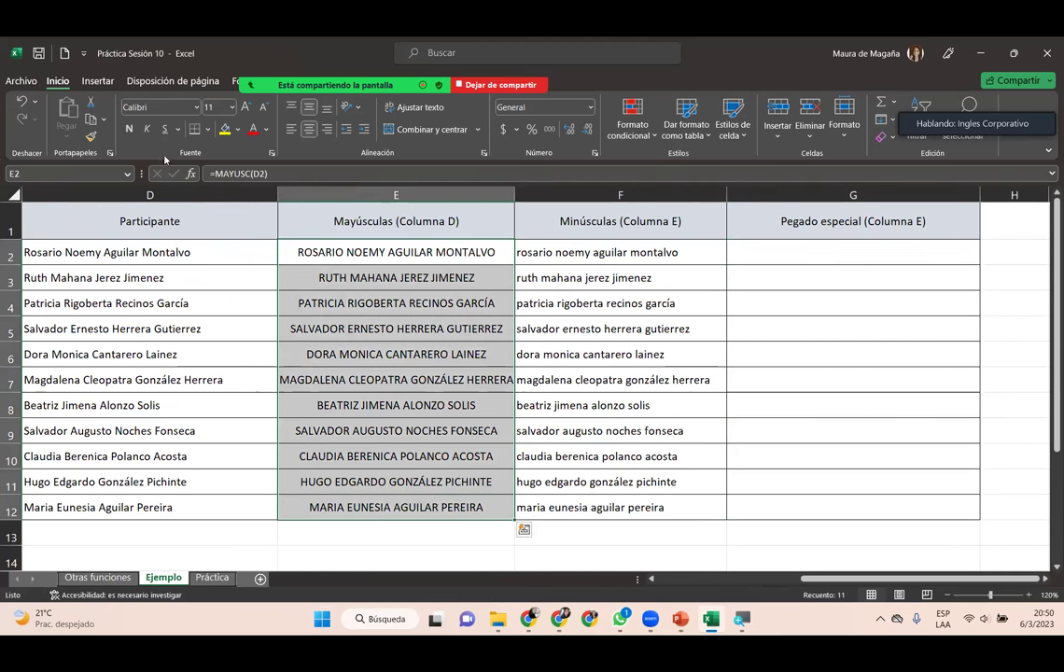
pyautogui.click(90, 102)
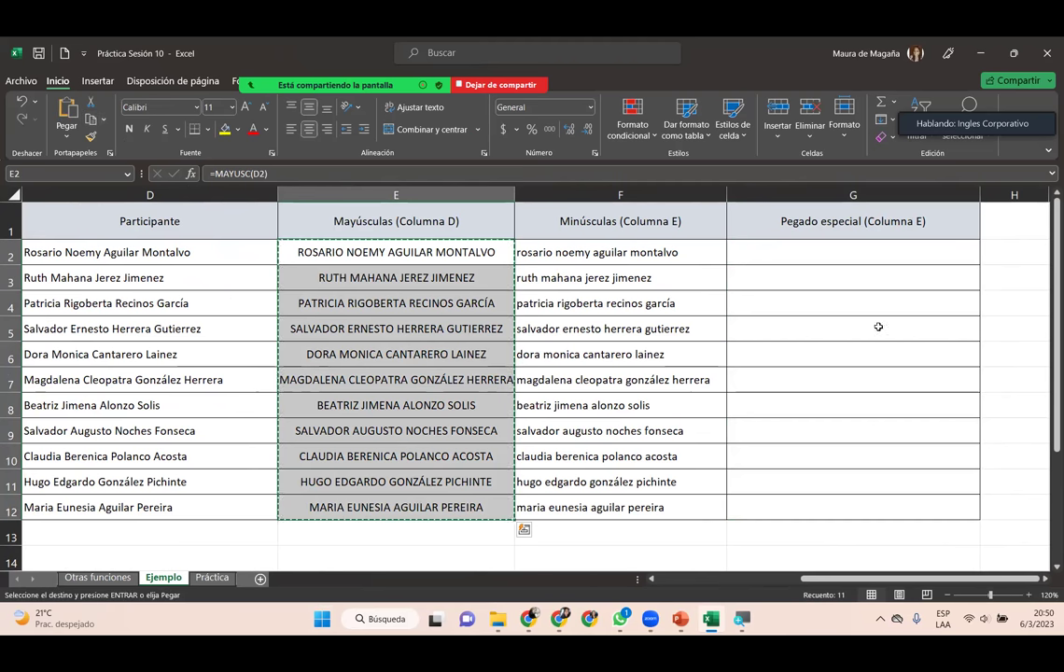
pyautogui.click(905, 252)
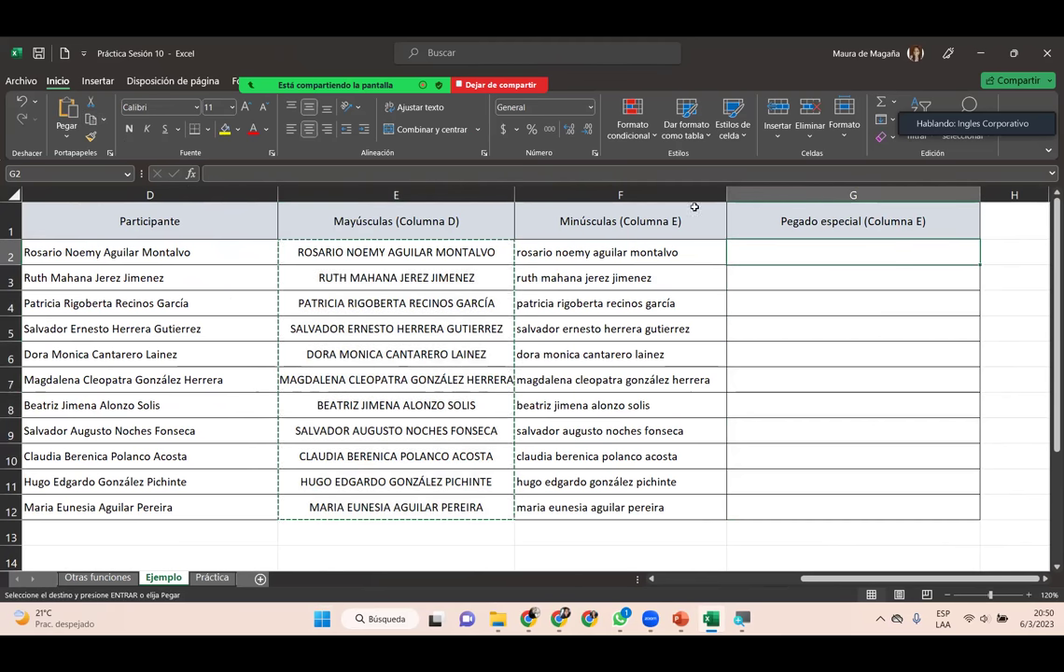
pyautogui.click(73, 138)
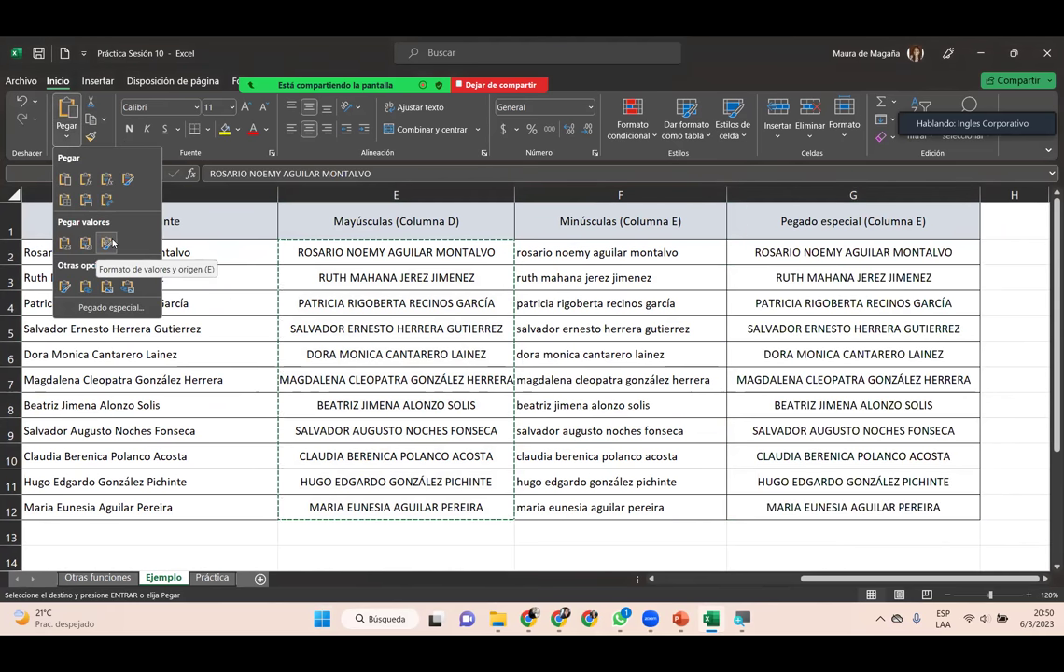
pyautogui.click(108, 243)
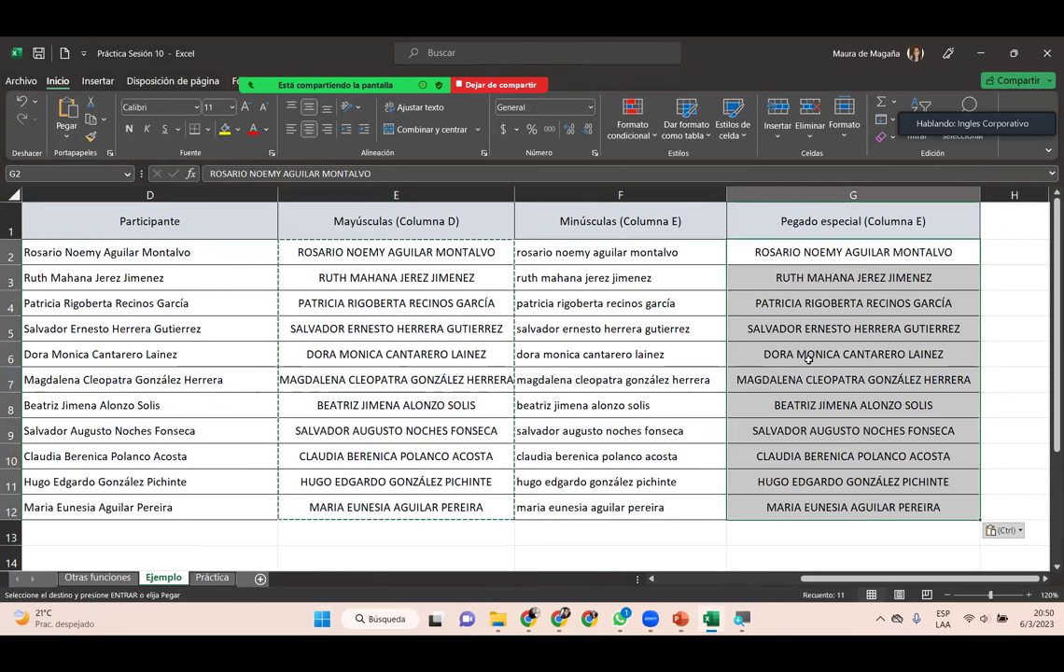
# - Clear G2:G12 and paste the uppercase formulas from E2:E12 into G2 again
pyautogui.press('Delete')
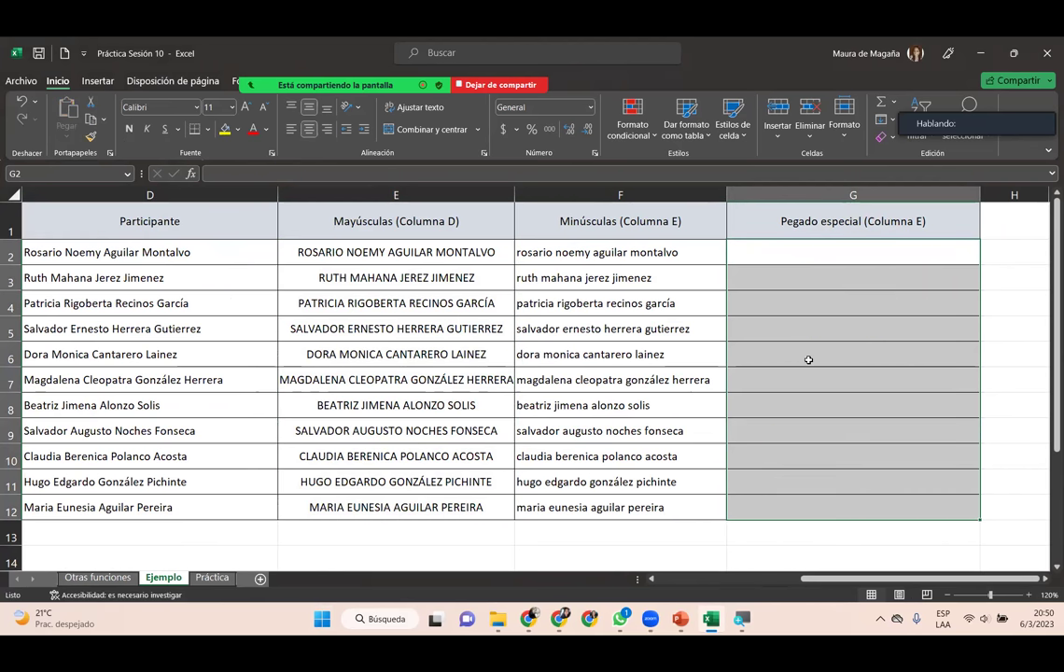
pyautogui.moveTo(494, 252); pyautogui.dragTo(476, 508)
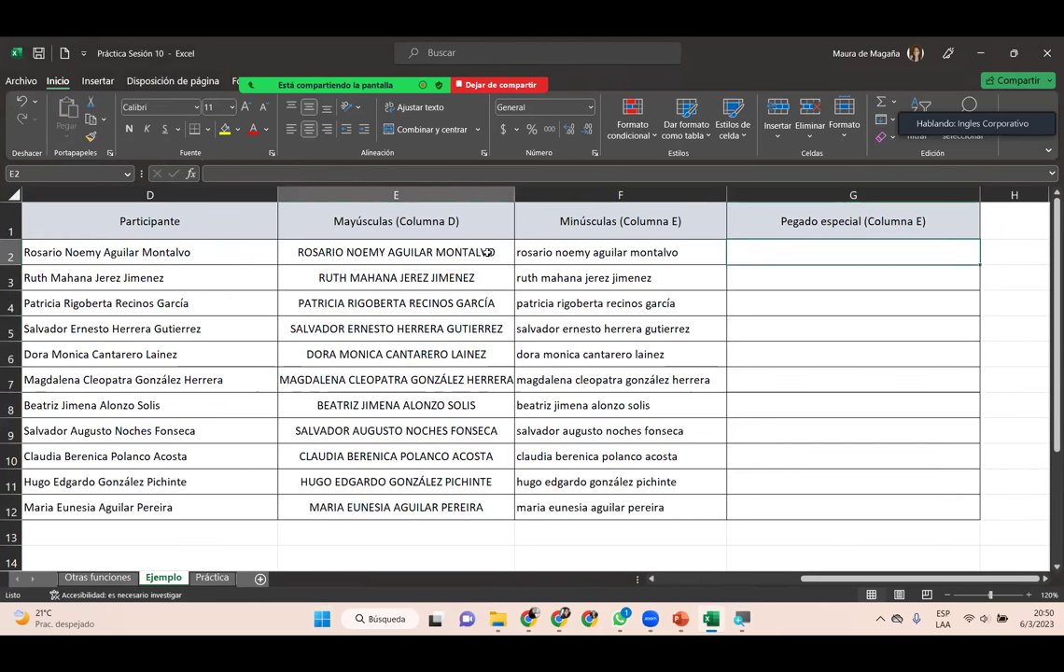
pyautogui.hotkey('ctrl', 'c')
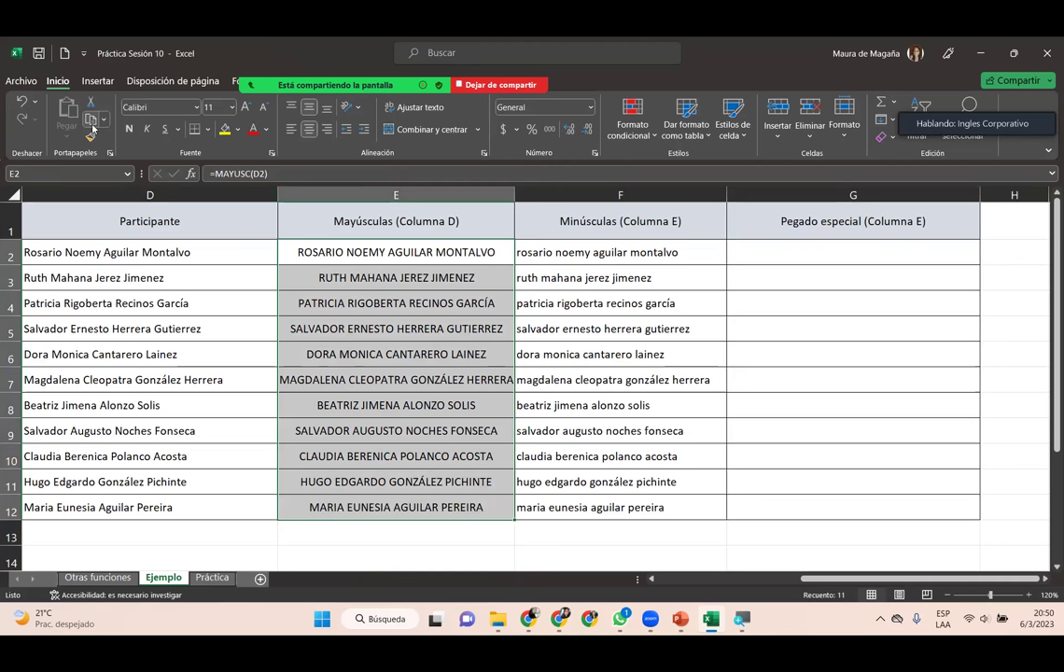
pyautogui.click(905, 261)
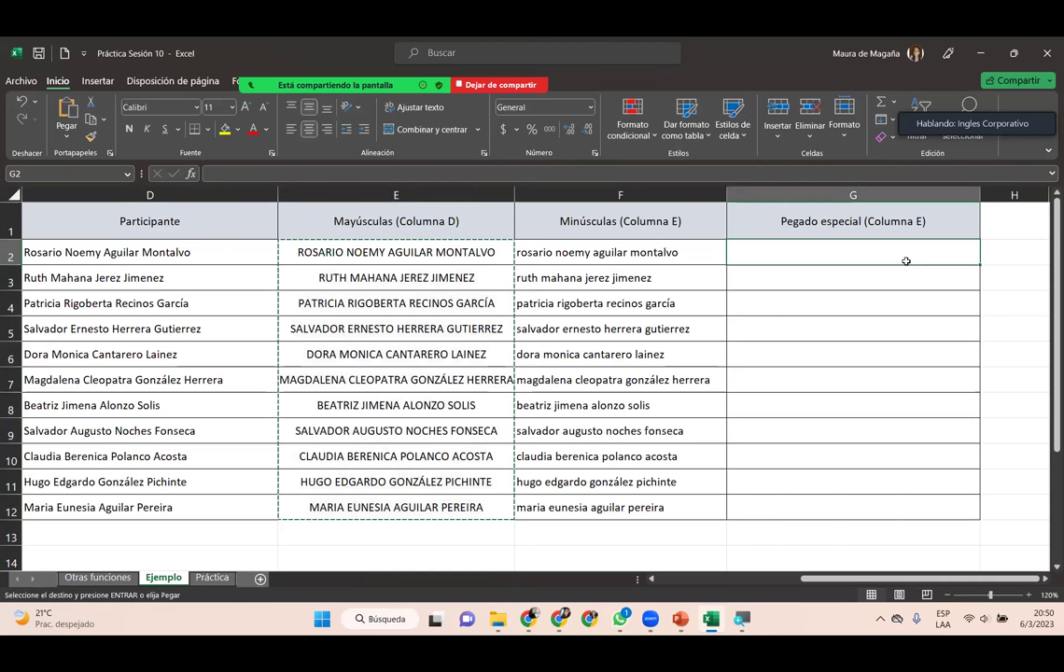
pyautogui.hotkey('ctrl', 'v')
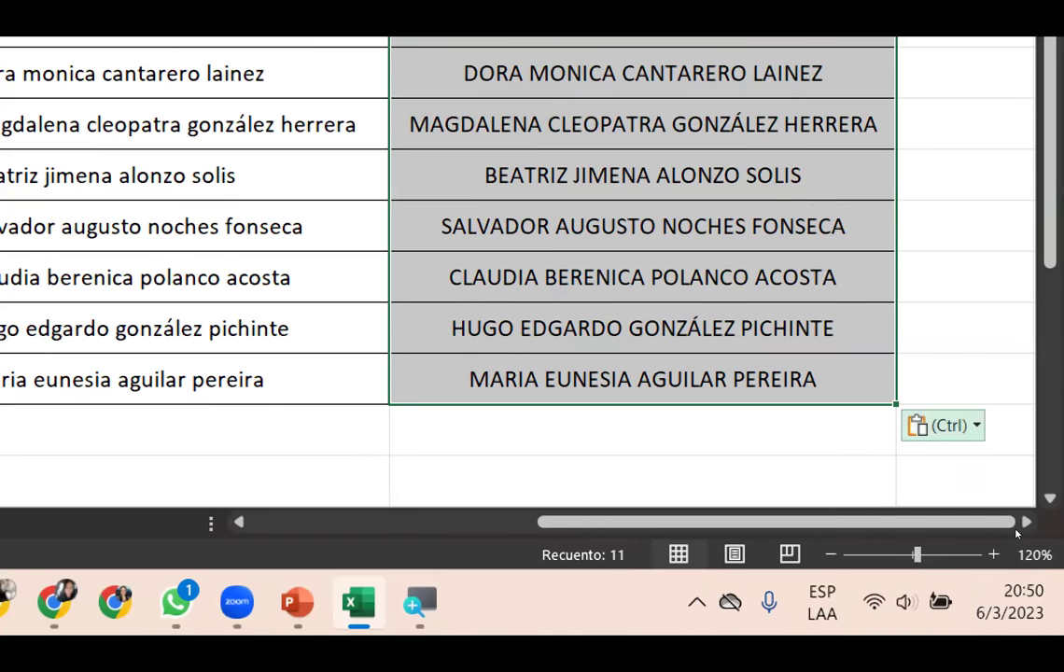
pyautogui.click(919, 425)
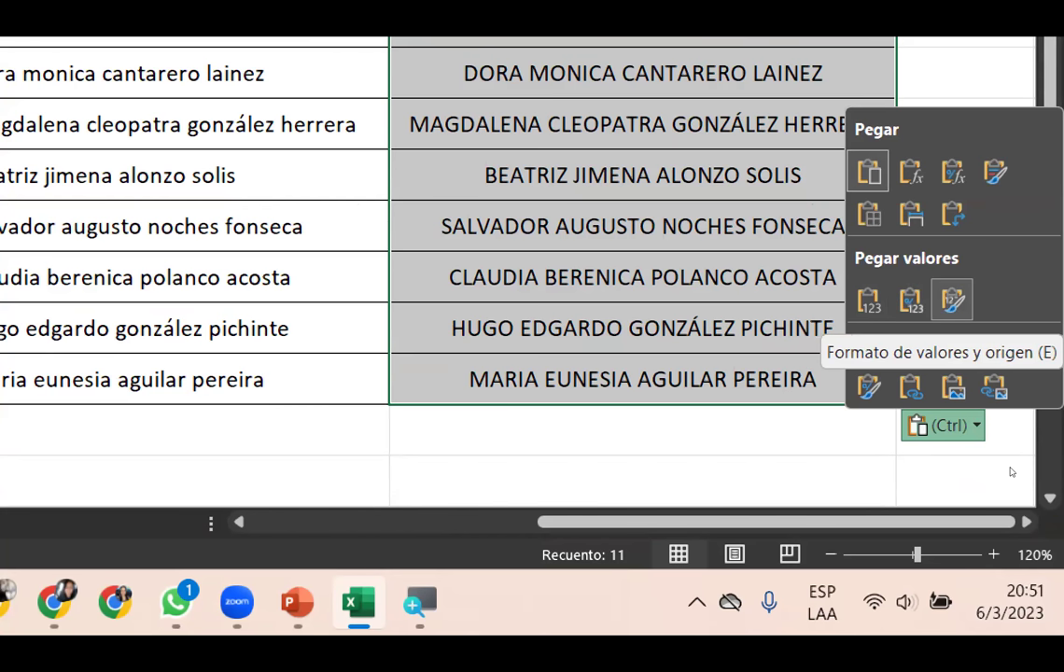
pyautogui.press('Escape')
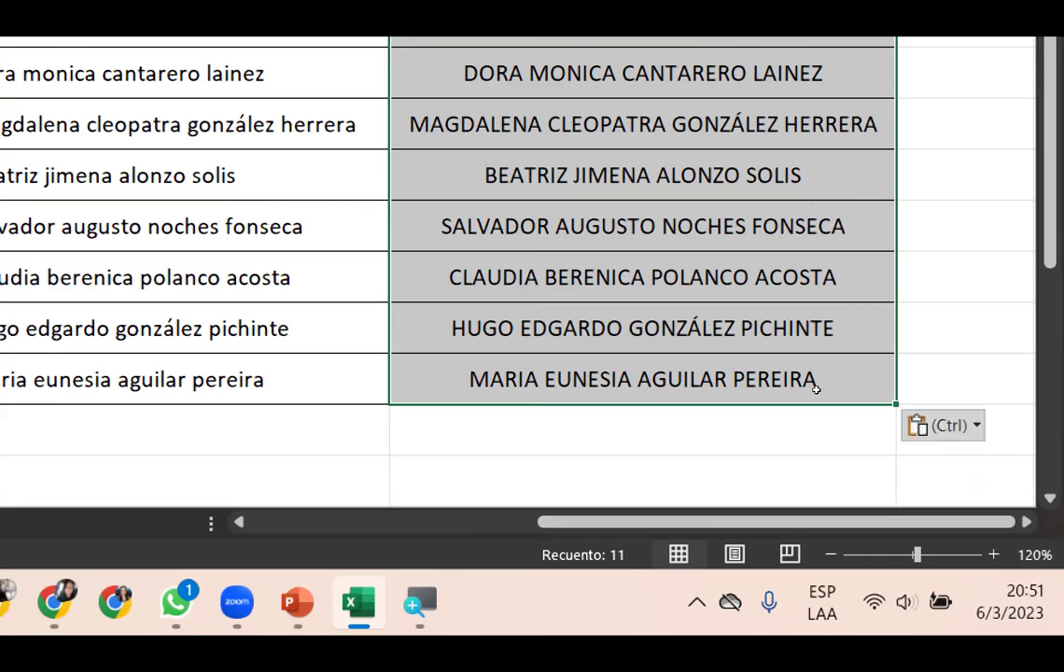
# - Check the pasted names in G2 and G3 without changing them, then go to the Práctica sheet
pyautogui.press('Down')
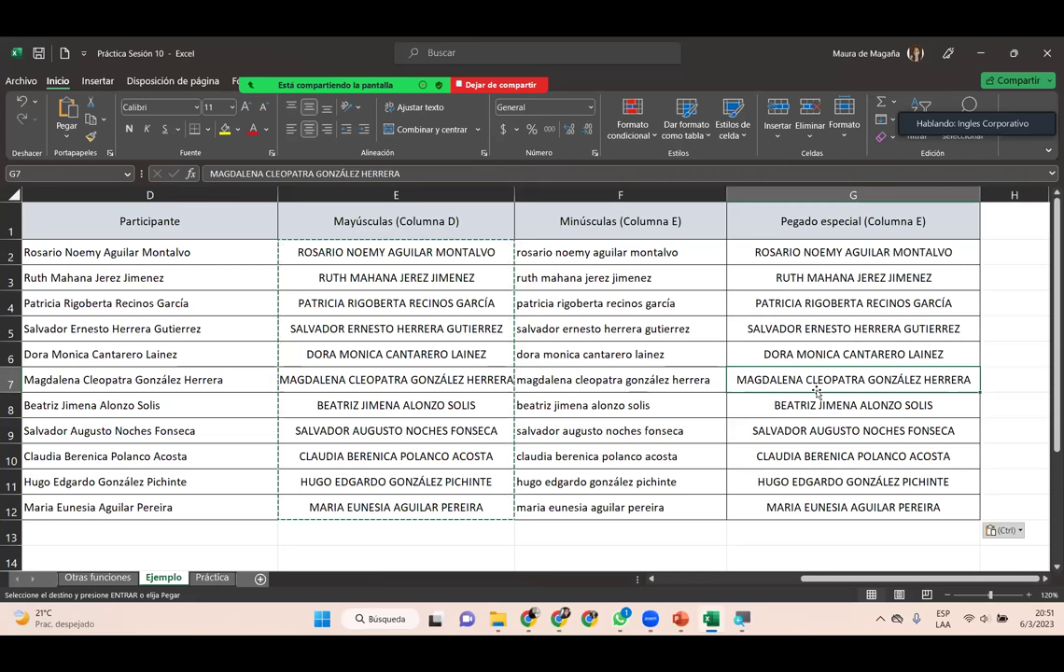
pyautogui.write('=')
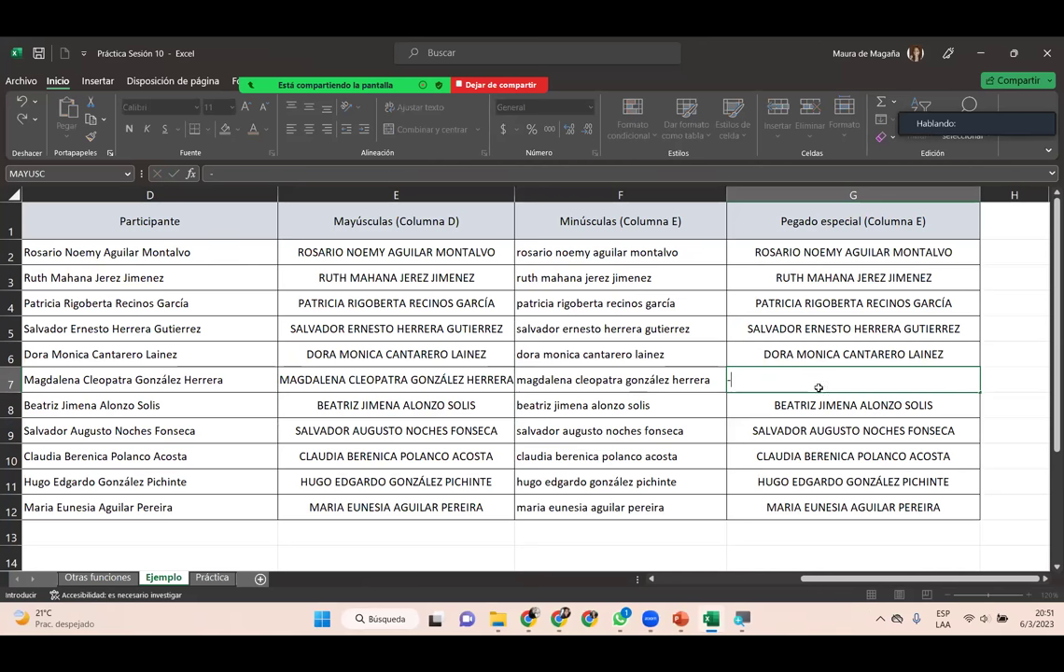
pyautogui.press('Escape')
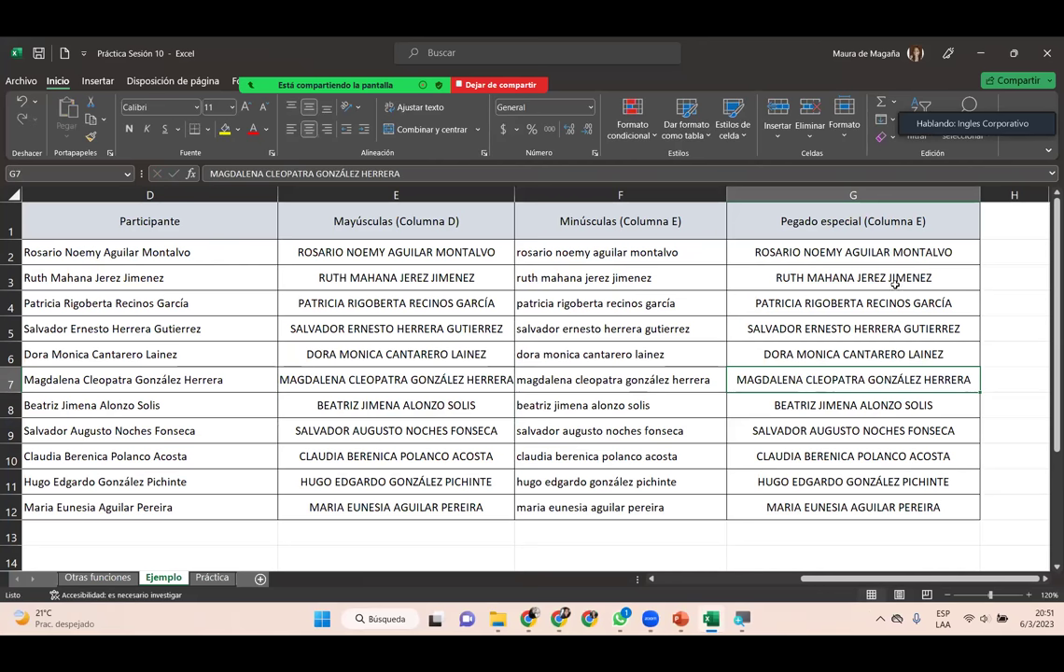
pyautogui.click(891, 278)
pyautogui.click(952, 245)
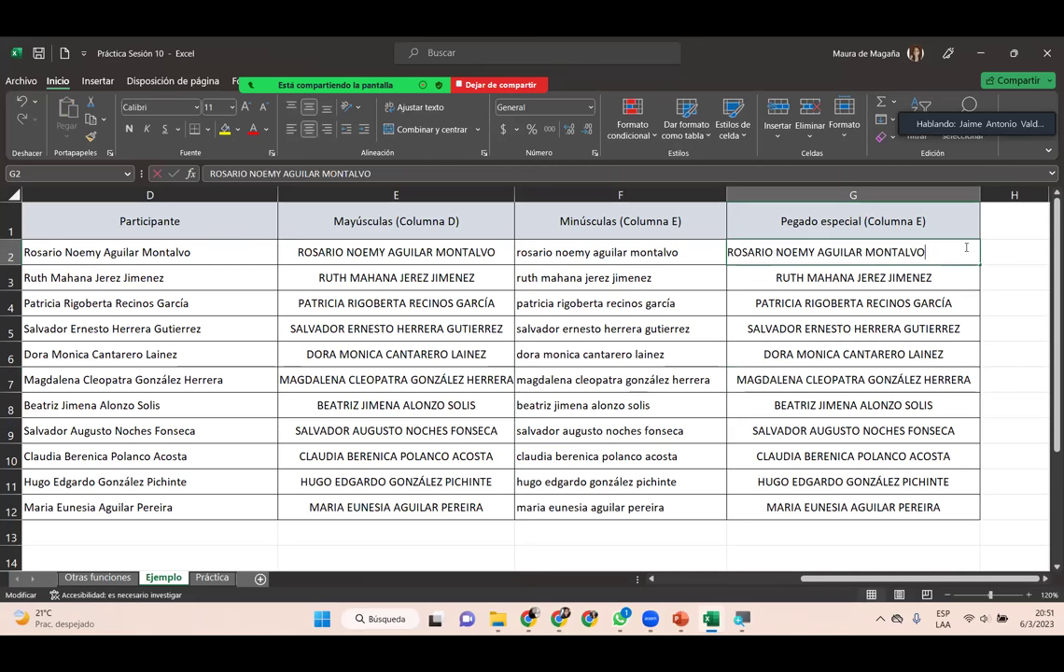
pyautogui.doubleClick(950, 243)
pyautogui.press('Return')
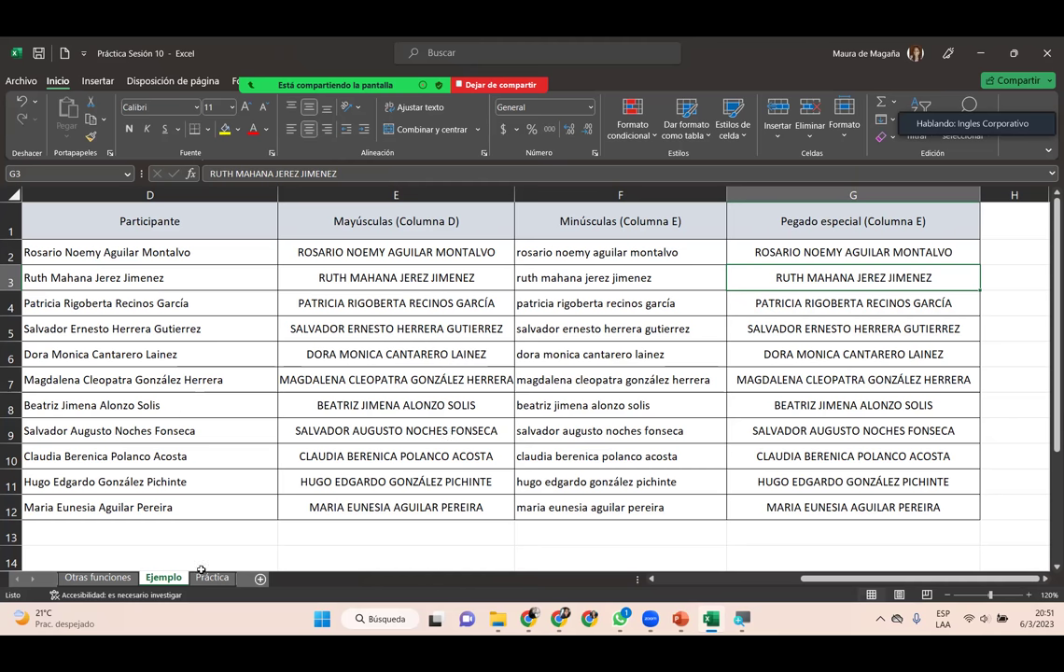
pyautogui.click(198, 576)
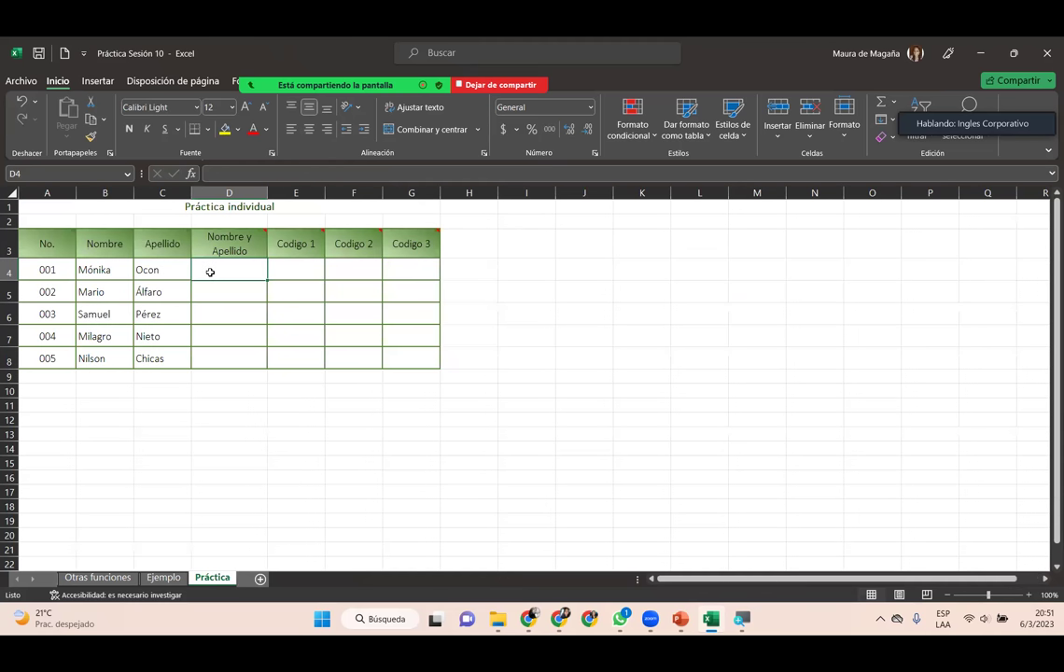
# - Zoom the Práctica sheet in to 160% so the practice table fills the screen
pyautogui.click(1030, 595)
pyautogui.click(1030, 595)
pyautogui.click(1030, 595)
pyautogui.click(1030, 595)
pyautogui.click(1031, 595)
pyautogui.click(1031, 595)
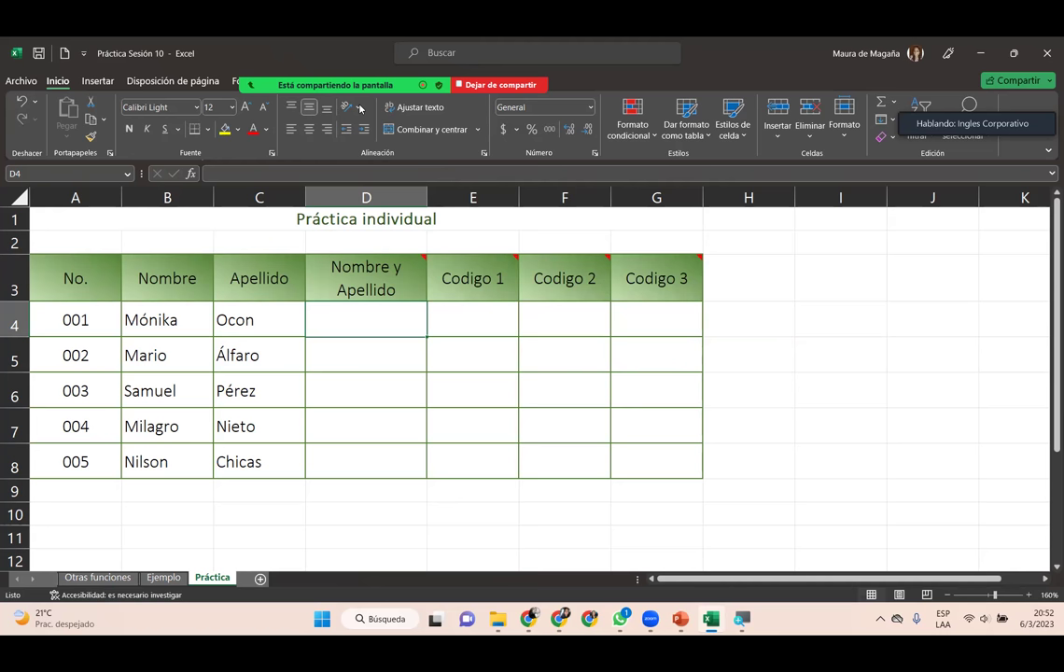
pyautogui.moveTo(345, 85)
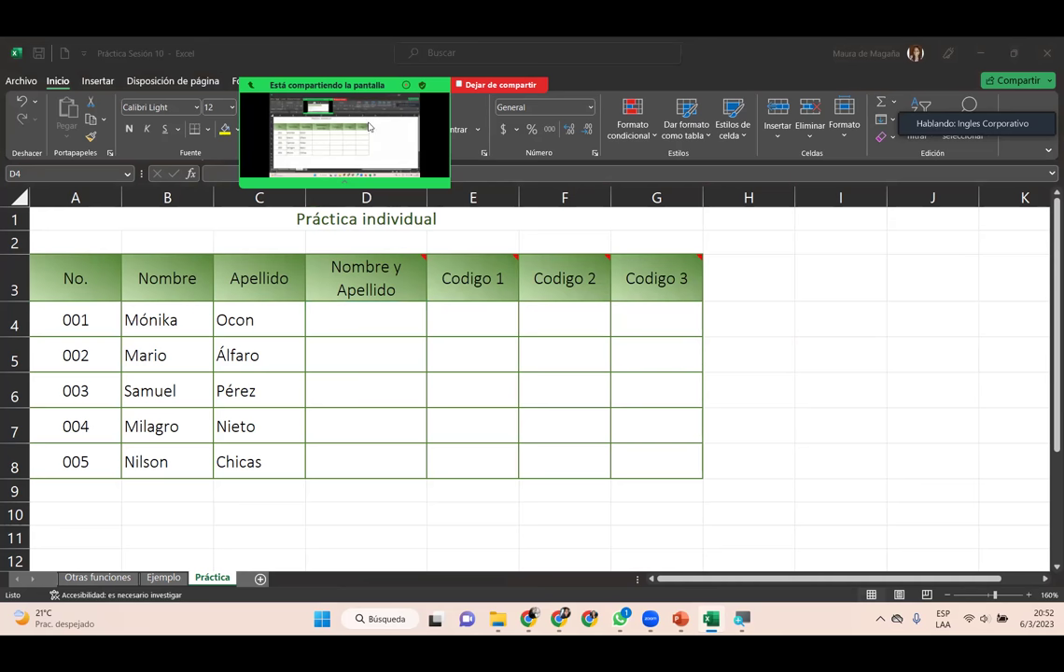
pyautogui.click(369, 127)
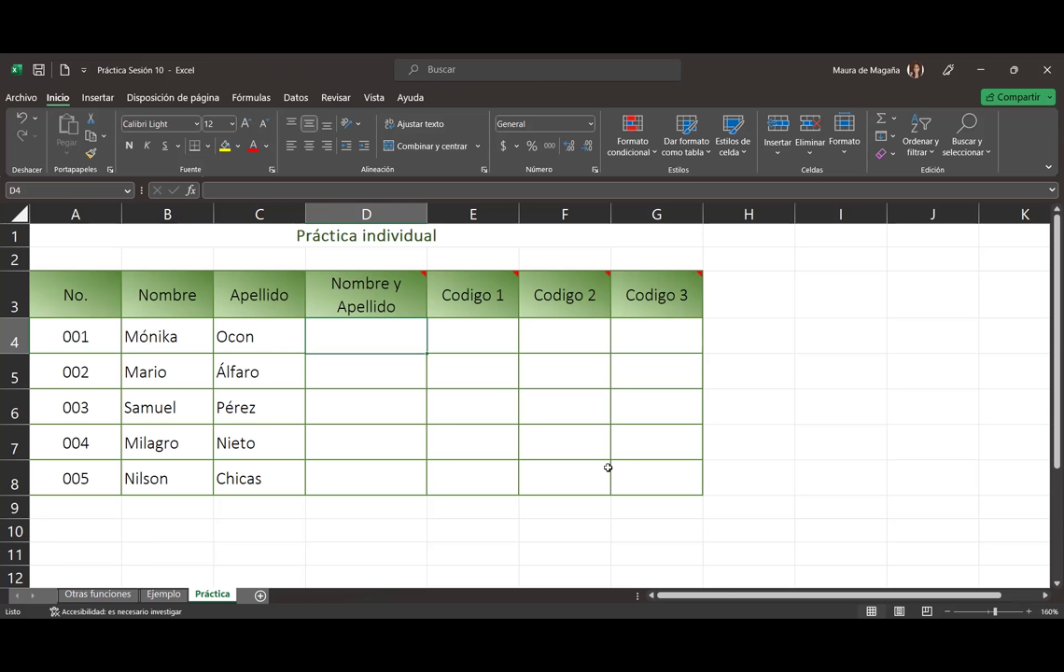
pyautogui.click(485, 337)
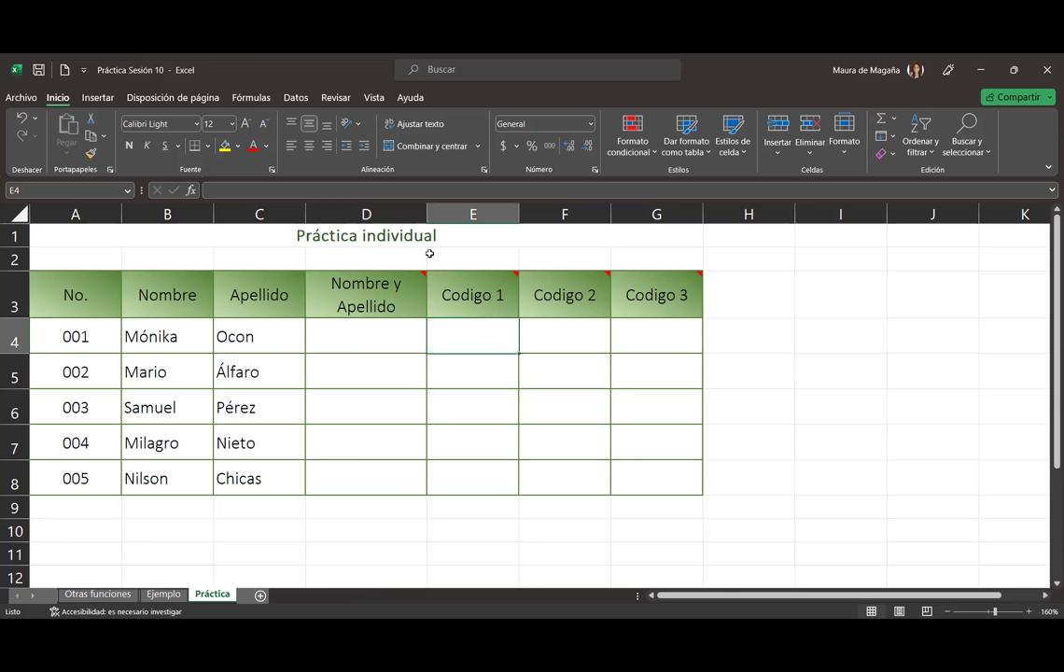
pyautogui.click(189, 192)
pyautogui.write('concatenar')
pyautogui.press('Return')
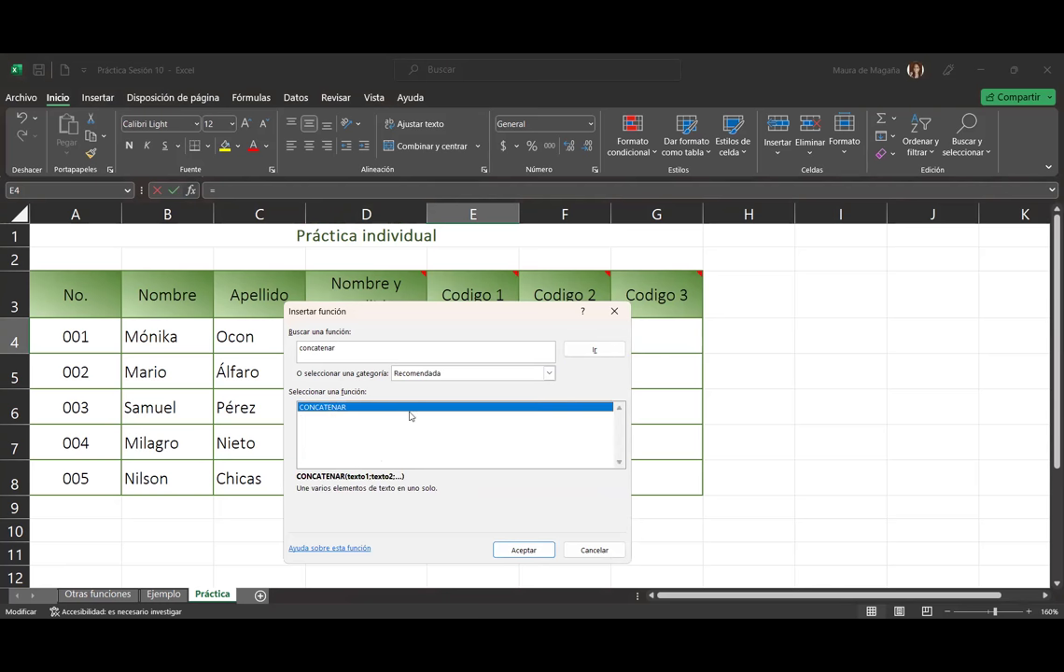
pyautogui.doubleClick(410, 408)
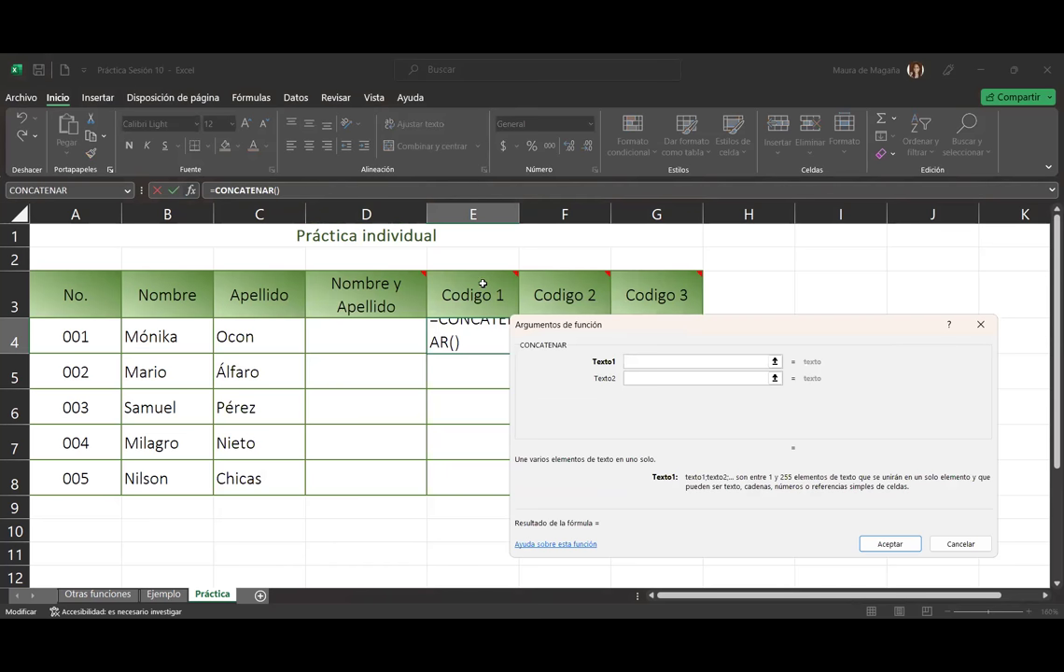
pyautogui.click(774, 363)
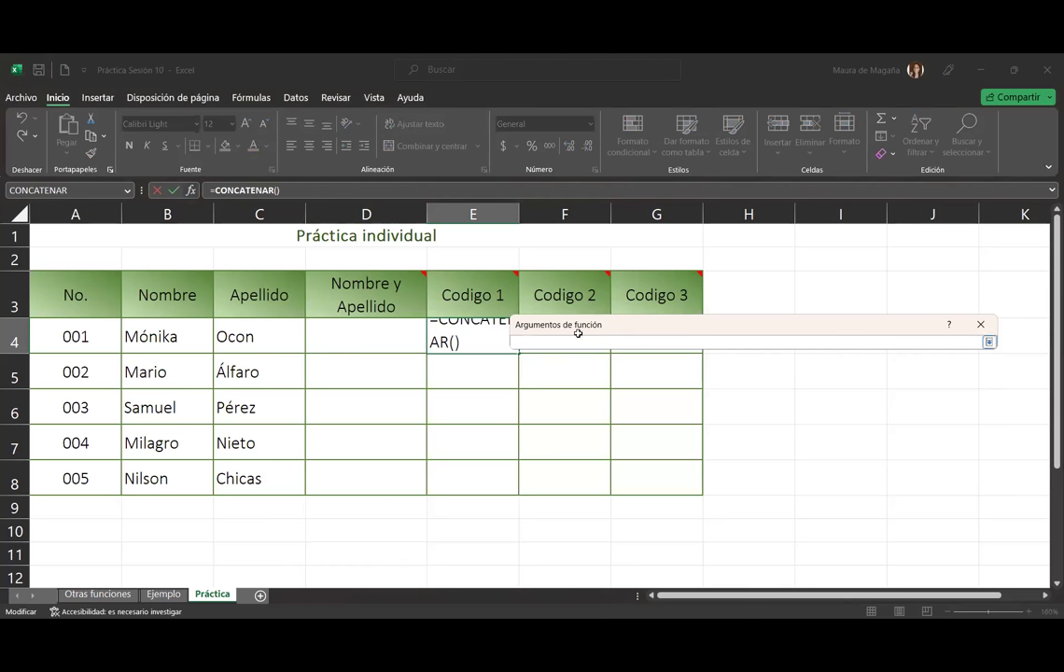
pyautogui.press('Escape')
pyautogui.click(479, 296)
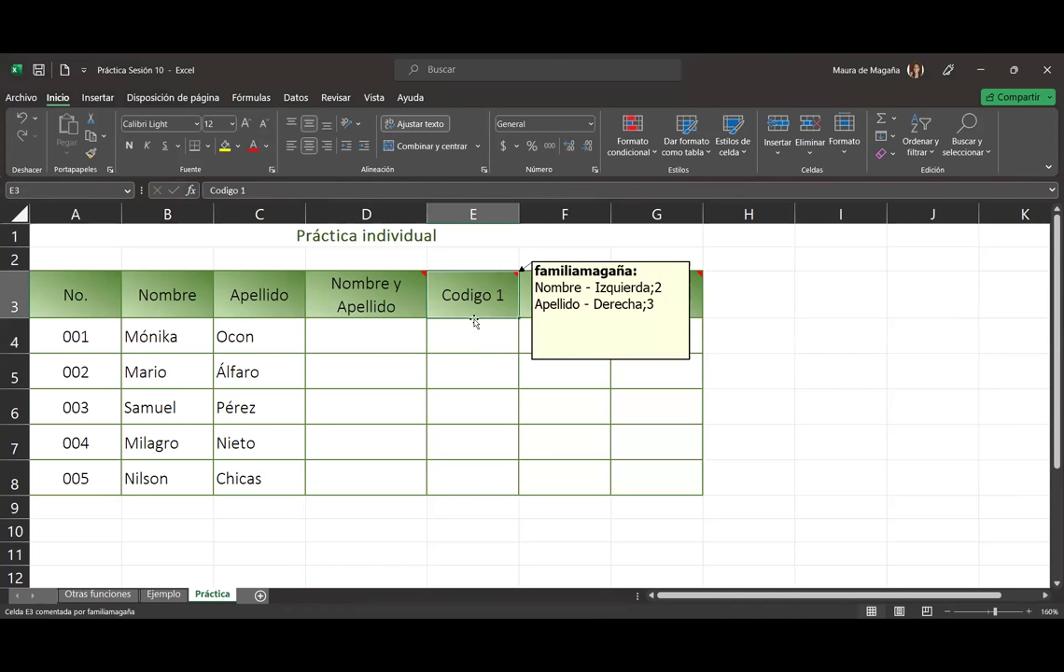
pyautogui.click(459, 345)
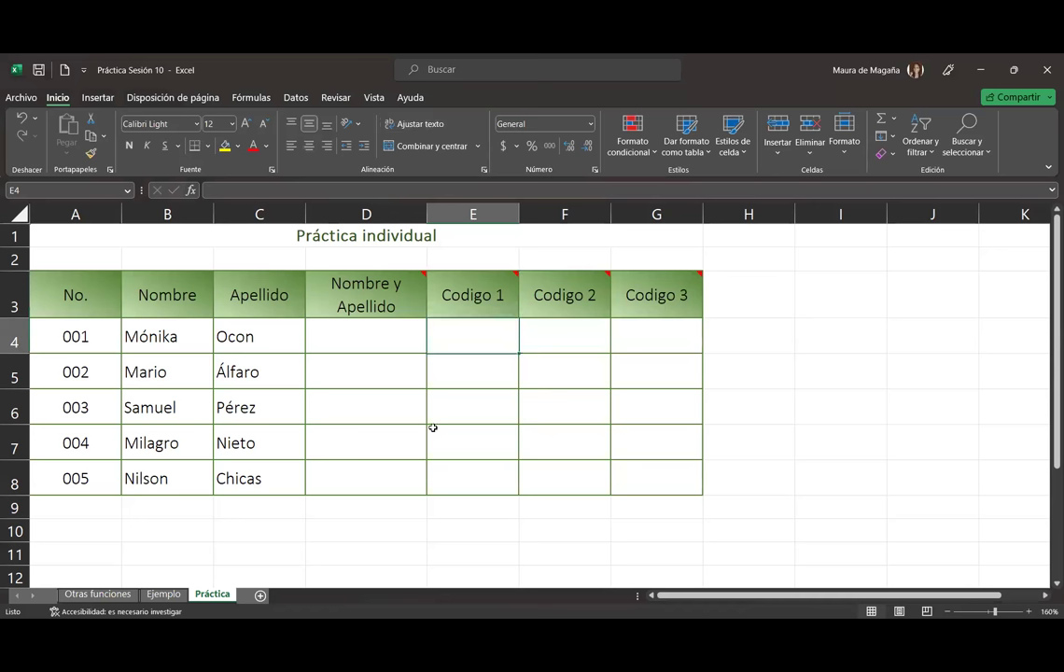
# - Enter =CONCATENAR(B4;" ";C4) in D4 to join first name and surname with a space
pyautogui.click(390, 332)
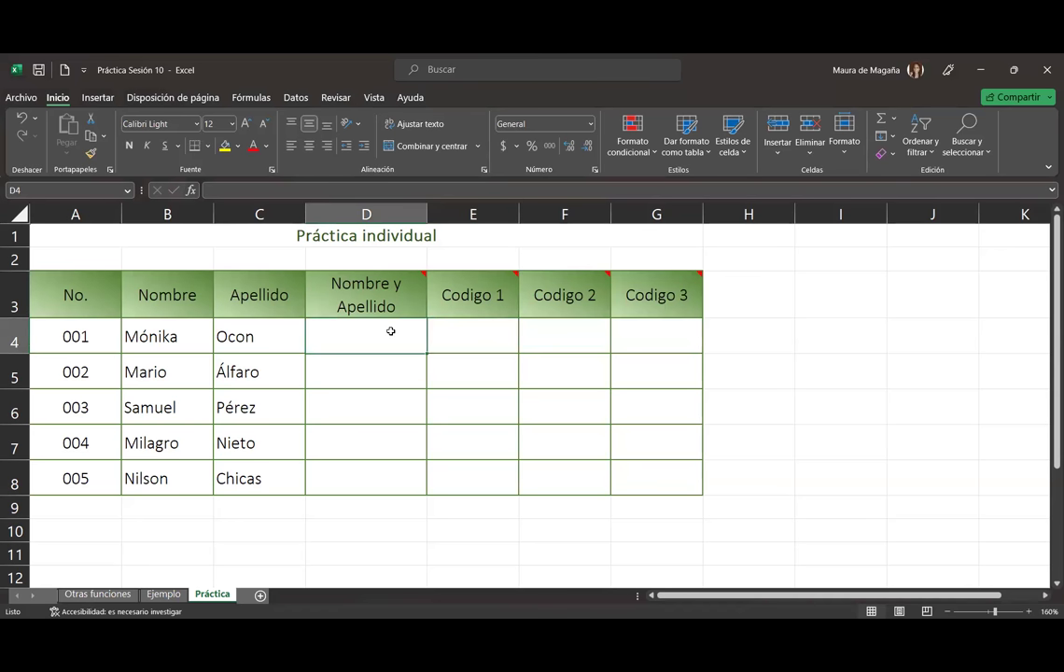
pyautogui.write('=conca')
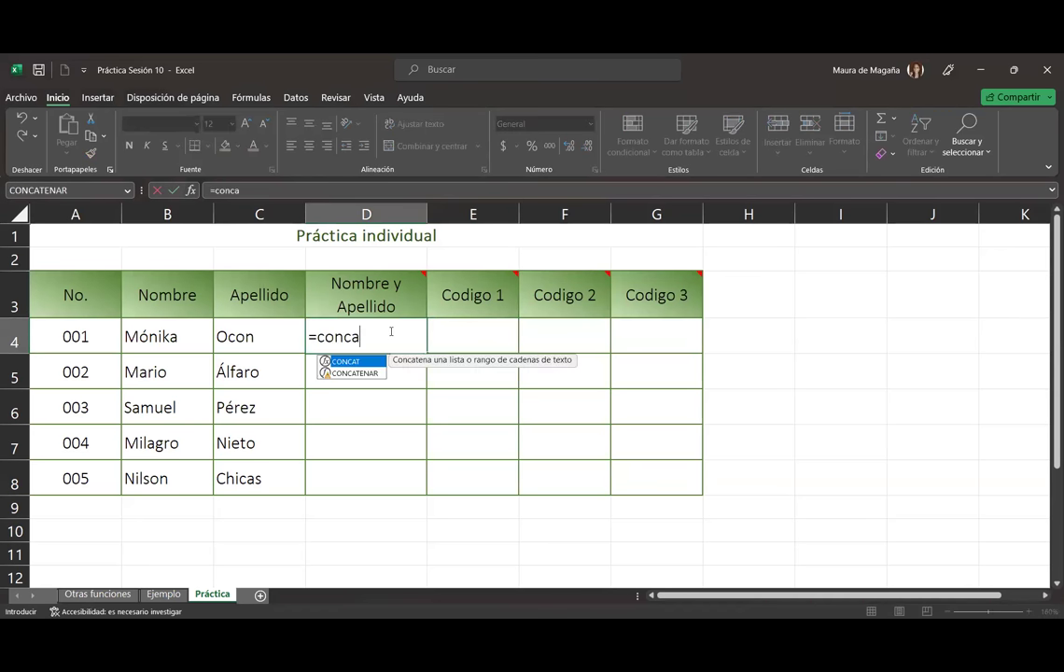
pyautogui.doubleClick(353, 373)
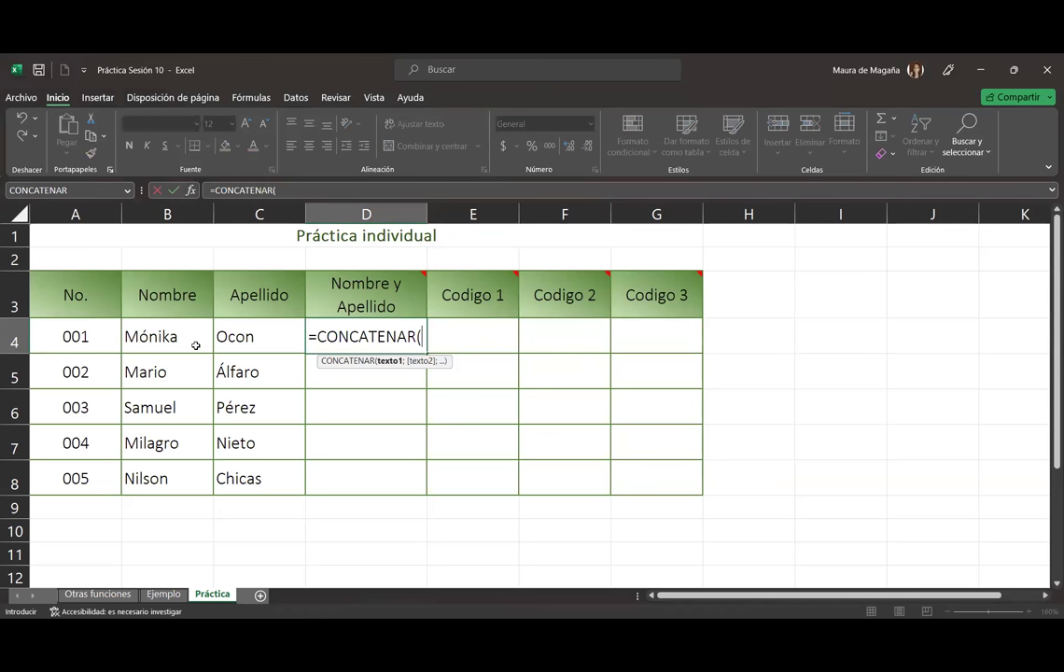
pyautogui.click(196, 347)
pyautogui.write(';')
pyautogui.click(246, 346)
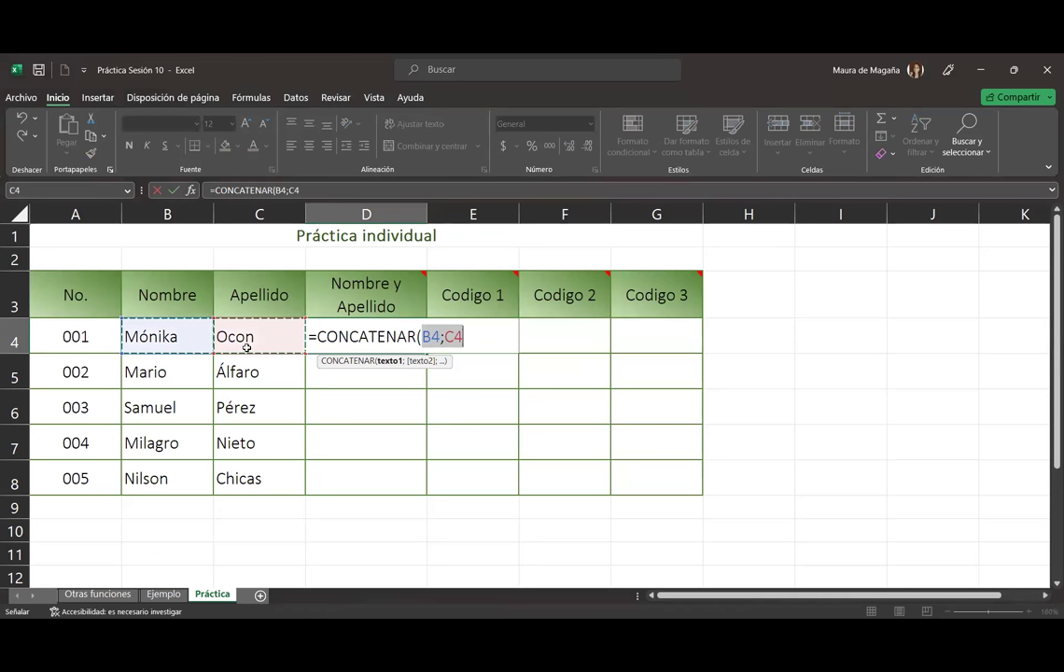
pyautogui.write(')')
pyautogui.write(')')
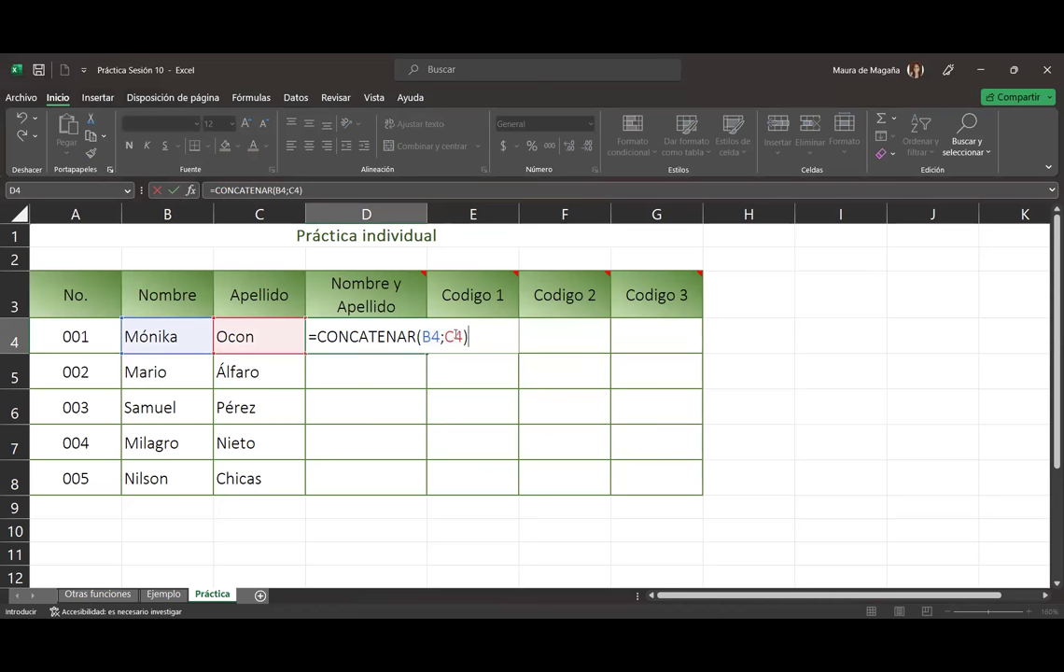
pyautogui.click(445, 336)
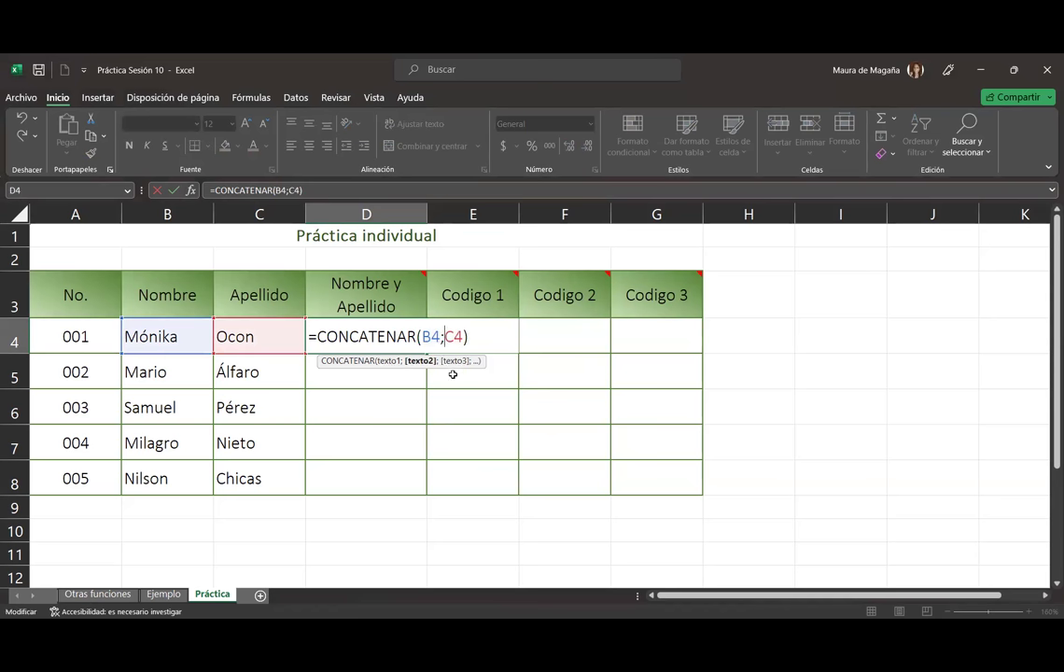
pyautogui.write('" "')
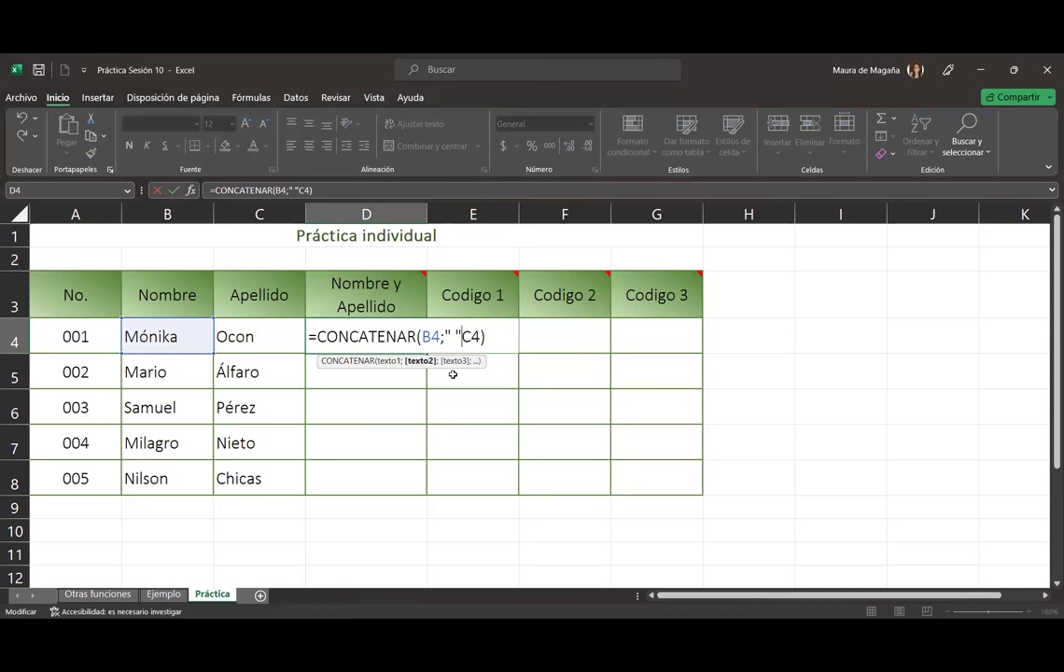
pyautogui.write(';')
pyautogui.press('Return')
# - Copy the full-name formula from D4 down through D8
pyautogui.click(408, 337)
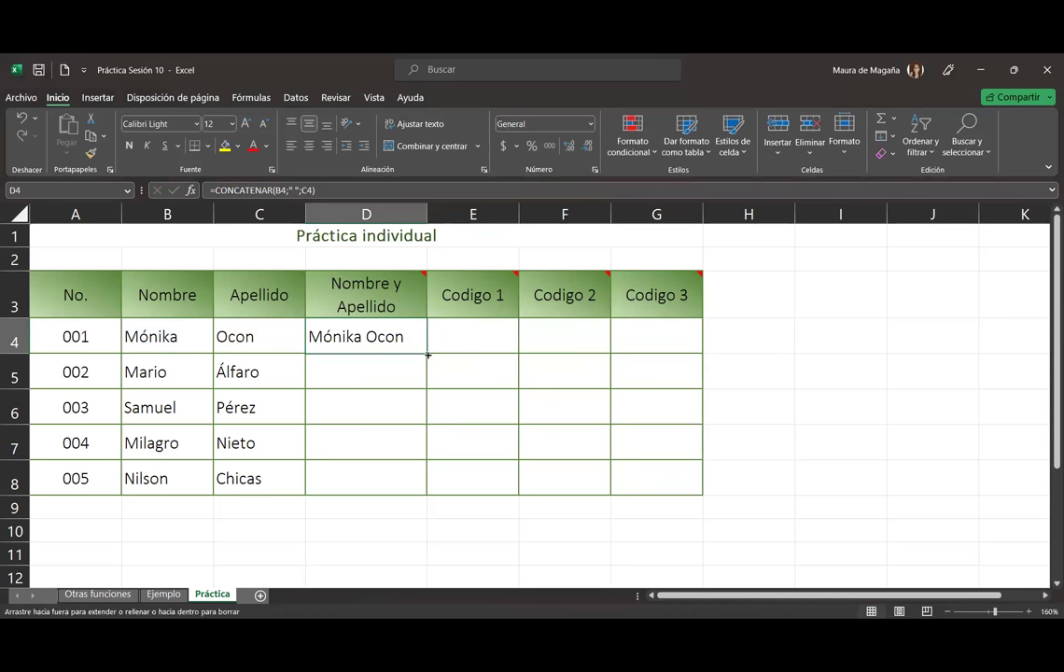
pyautogui.moveTo(428, 354); pyautogui.dragTo(427, 490)
pyautogui.click(475, 339)
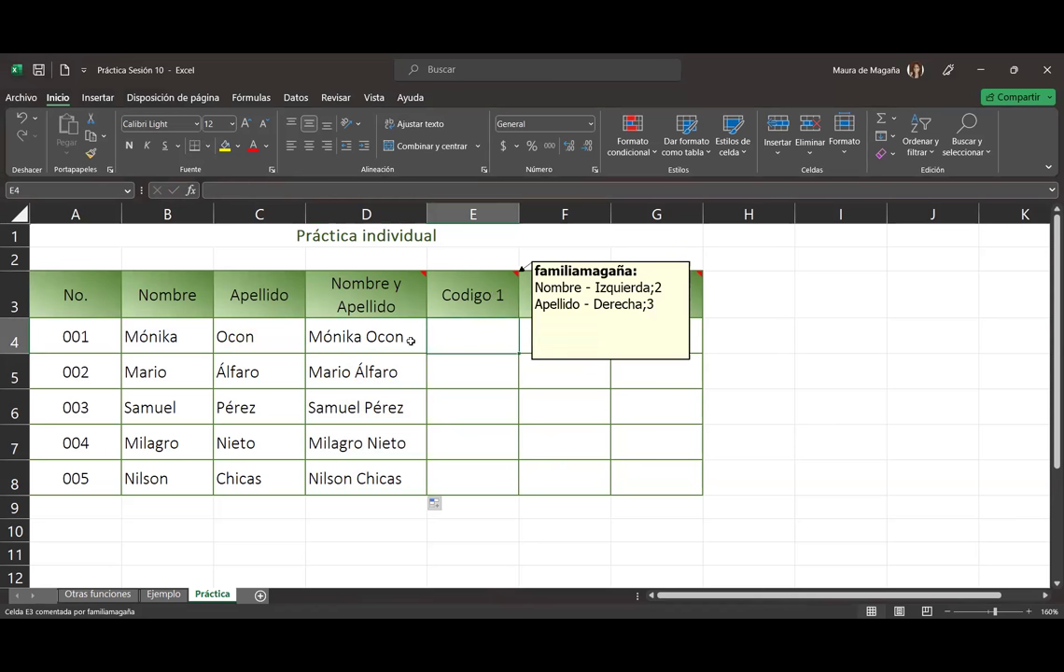
# - Enter =CONCATENAR(IZQUIERDA(B4;2);DERECHA(C4;3)) in E4, giving Mócon
pyautogui.click(193, 190)
pyautogui.write('conc')
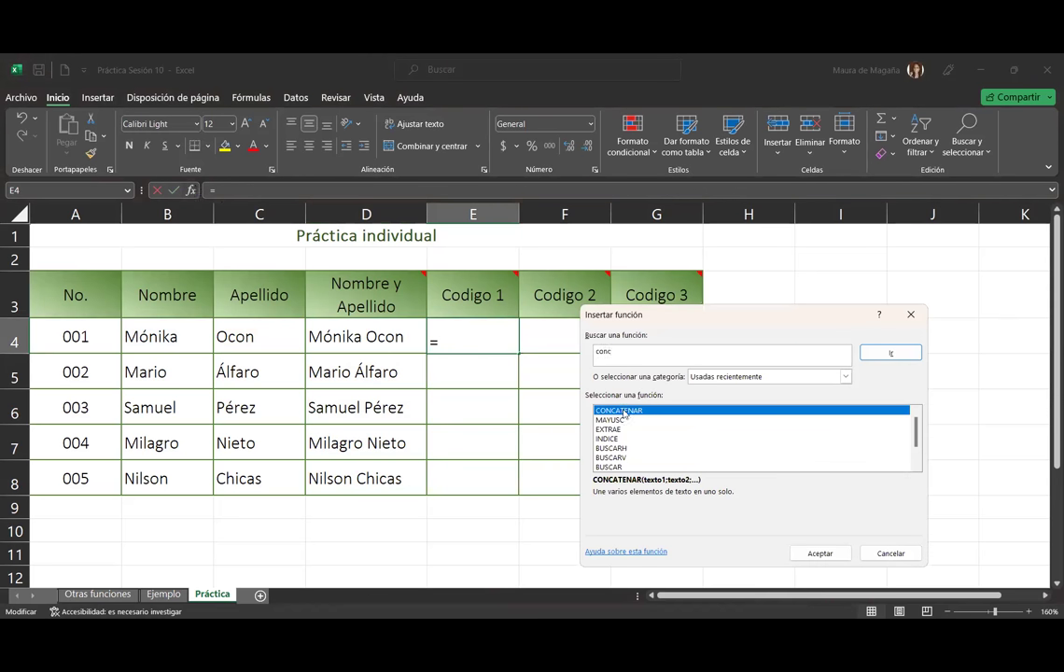
pyautogui.click(623, 411)
pyautogui.press('Return')
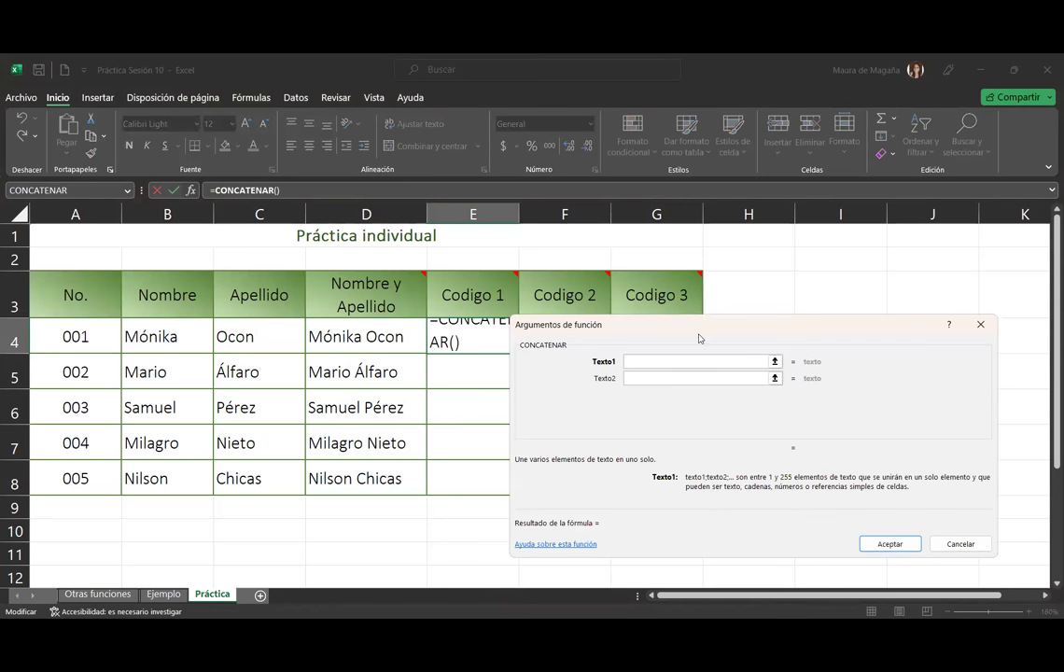
pyautogui.write('izquierda')
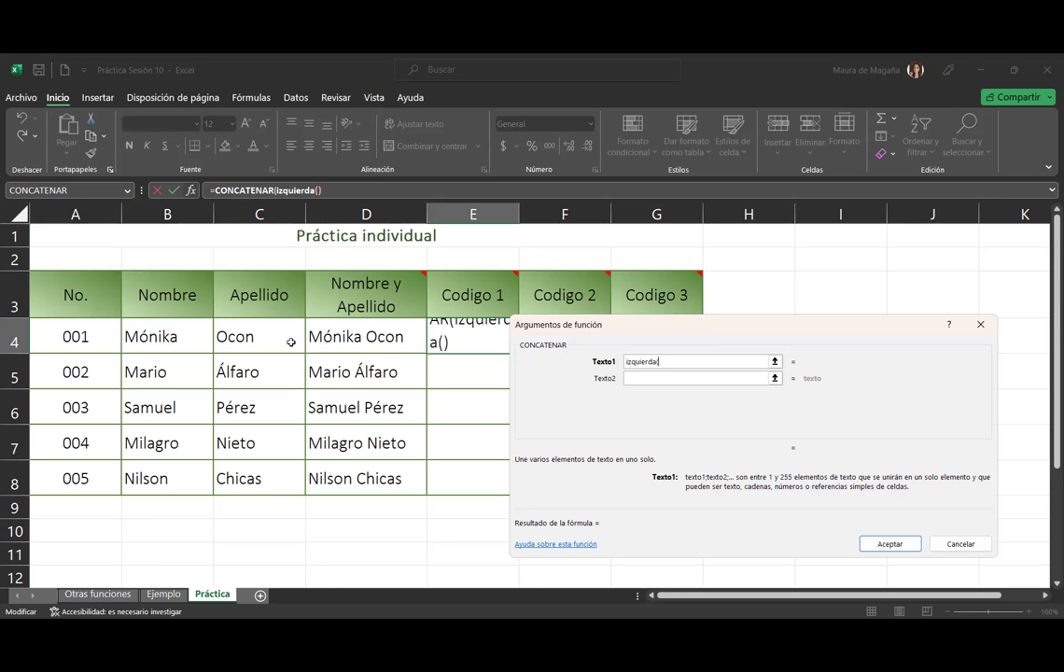
pyautogui.write('(')
pyautogui.click(157, 336)
pyautogui.write(';2)')
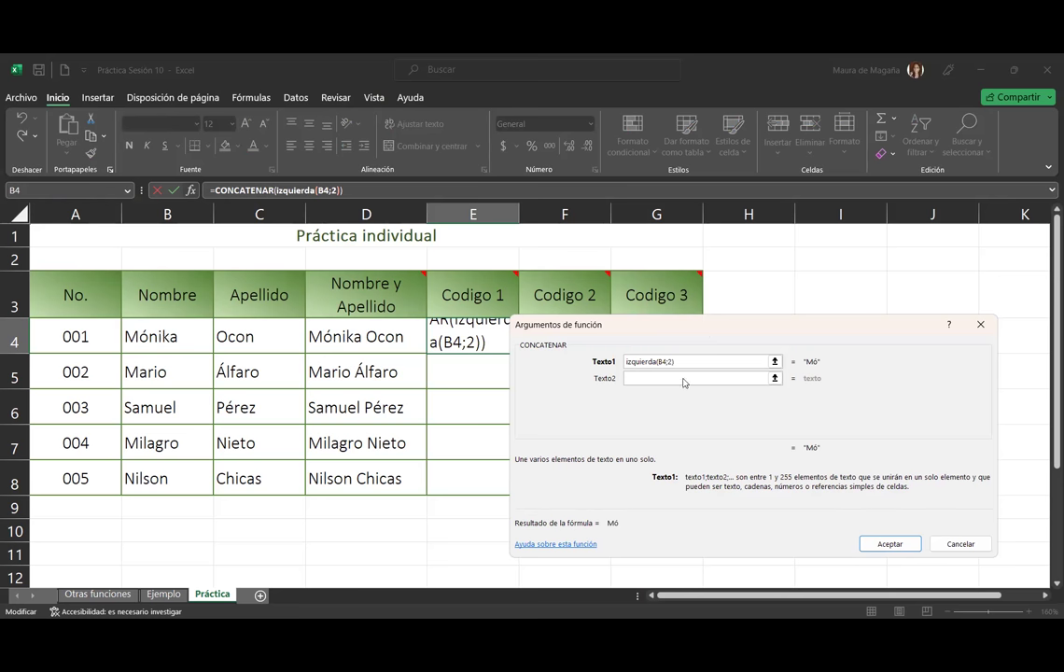
pyautogui.click(684, 379)
pyautogui.write('derecha(')
pyautogui.click(239, 340)
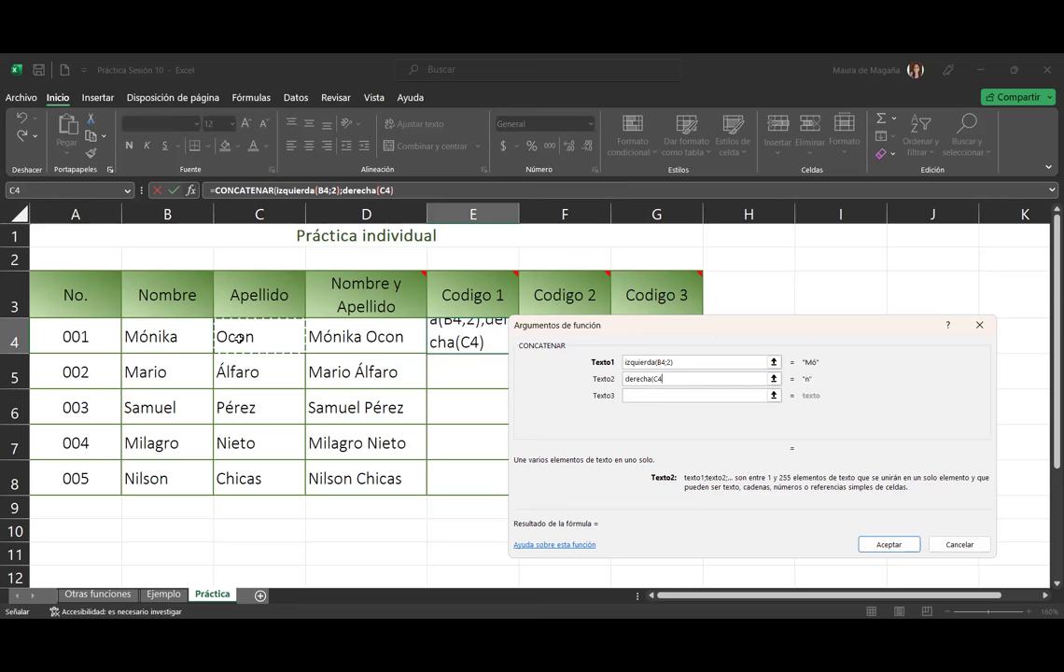
pyautogui.write(';3)')
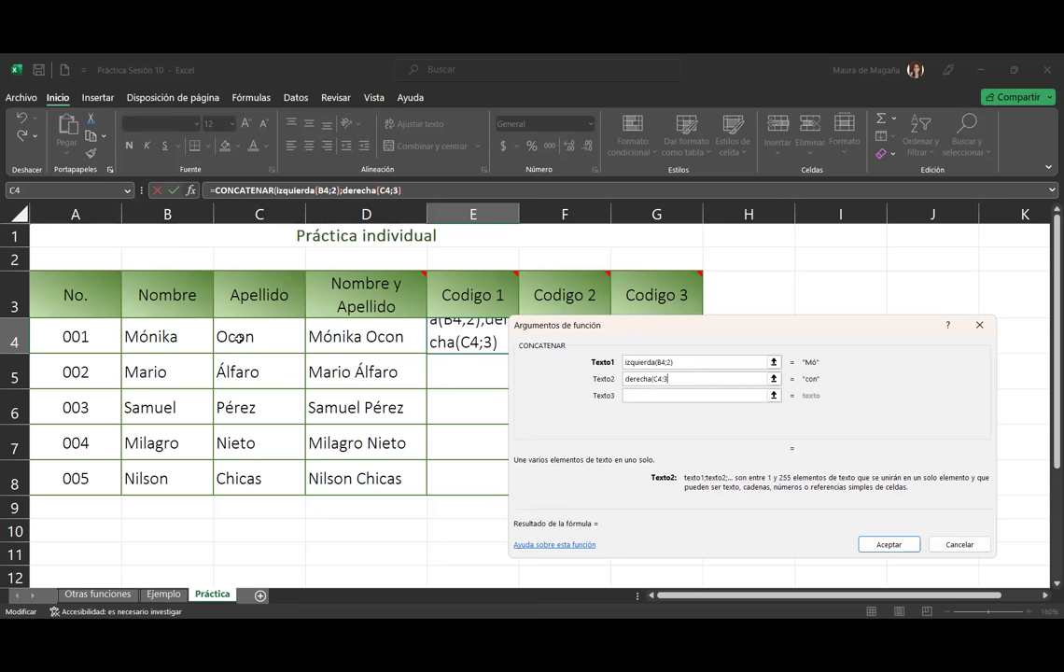
pyautogui.press('Return')
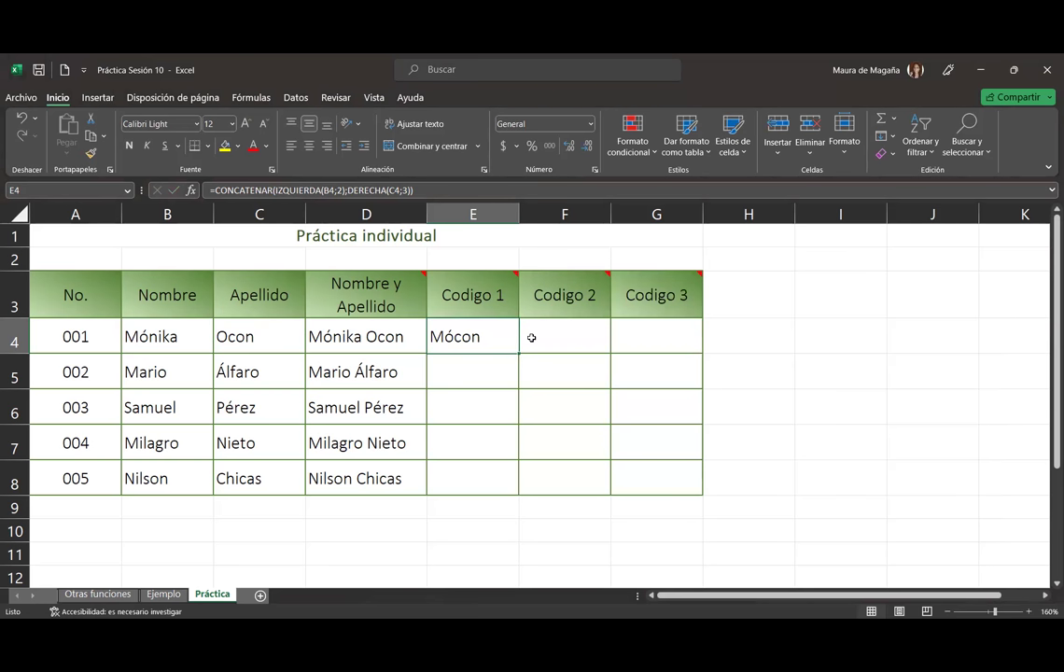
pyautogui.click(531, 338)
pyautogui.moveTo(564, 295)
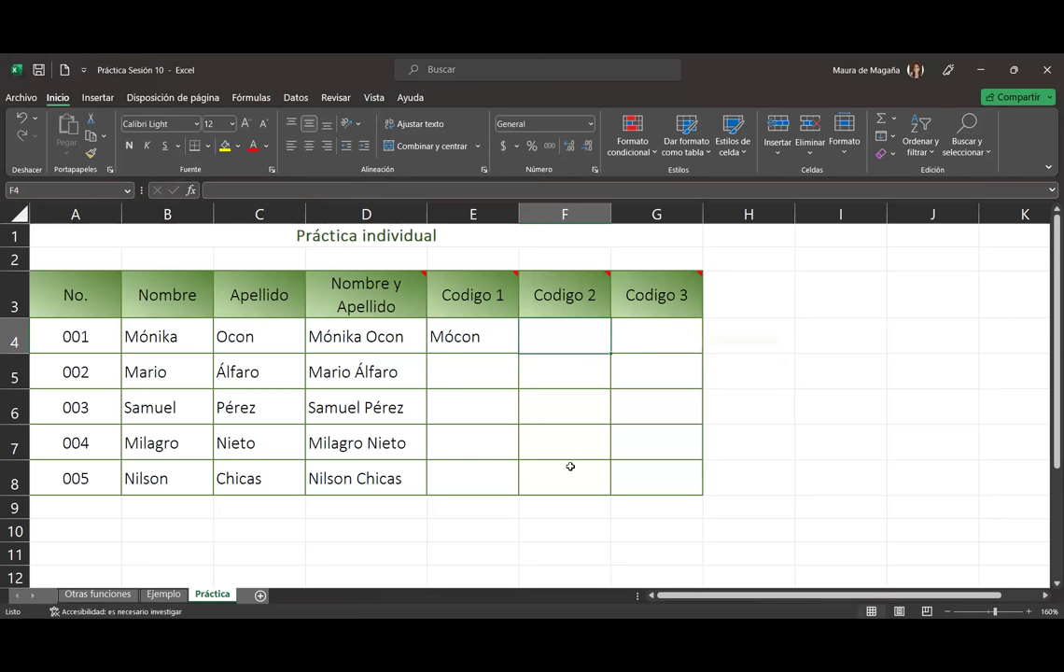
# - Begin a CONCATENAR formula in F4, then cancel the unfinished entry
pyautogui.click(194, 193)
pyautogui.write('conca')
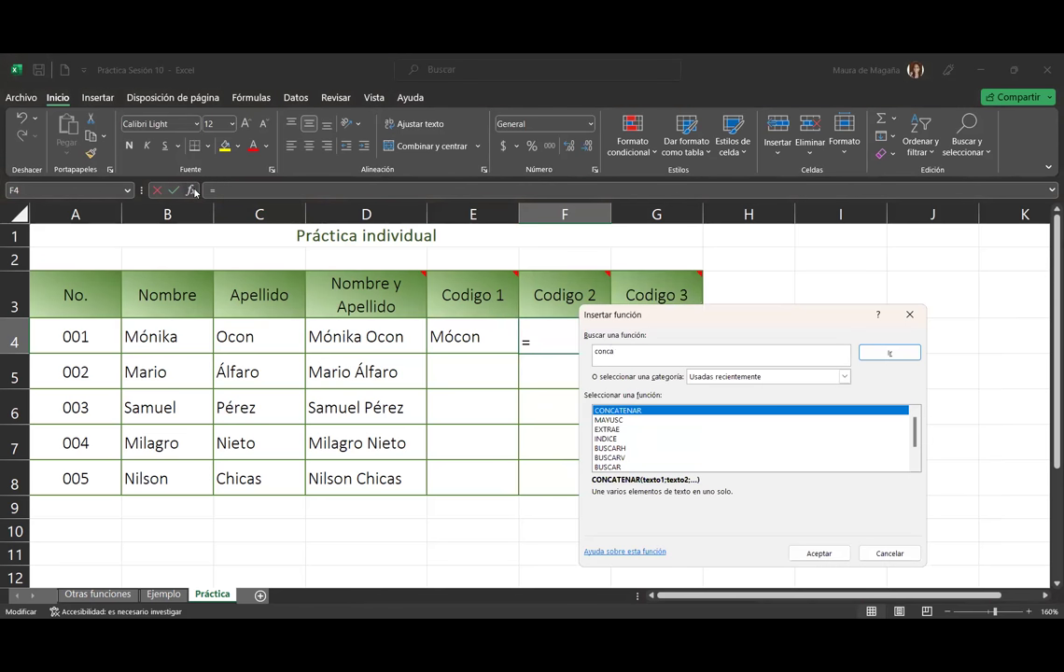
pyautogui.click(643, 412)
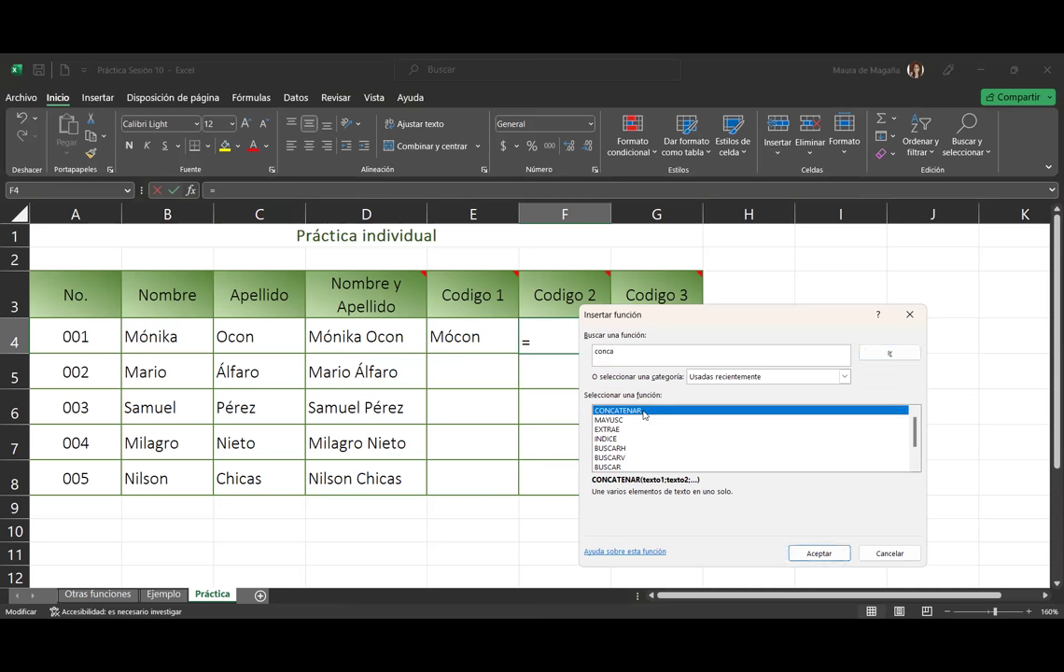
pyautogui.doubleClick(643, 413)
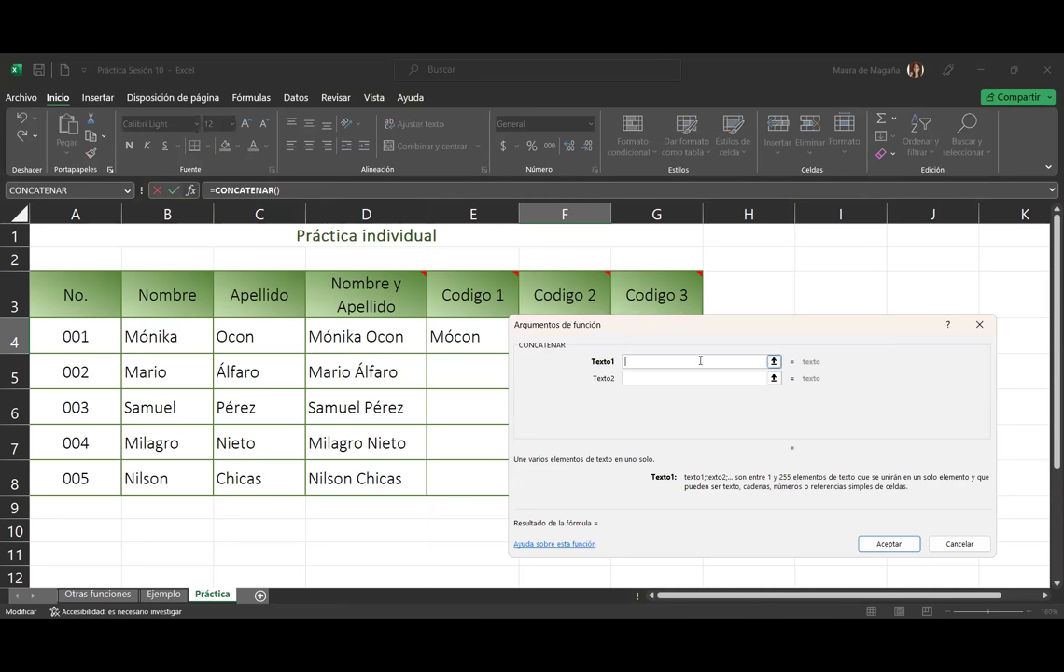
pyautogui.write('izquier')
pyautogui.press('Escape')
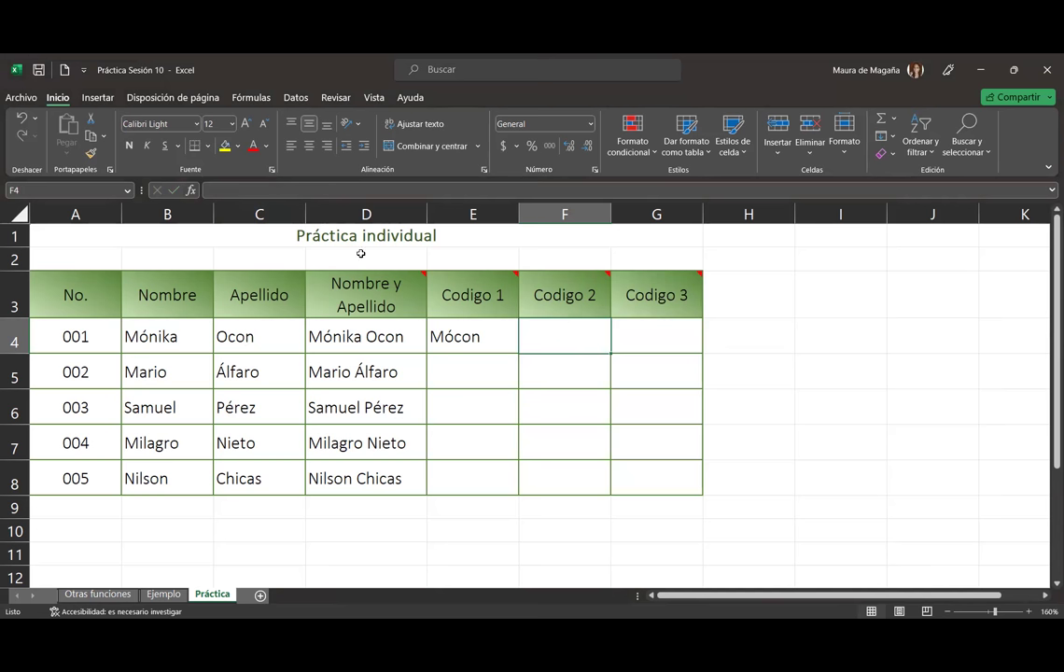
# - Enter =CONCATENAR(DERECHA(C4;2);IZQUIERDA(B4;3)) in F4, then fill E4:F4 down to row 8
pyautogui.click(191, 191)
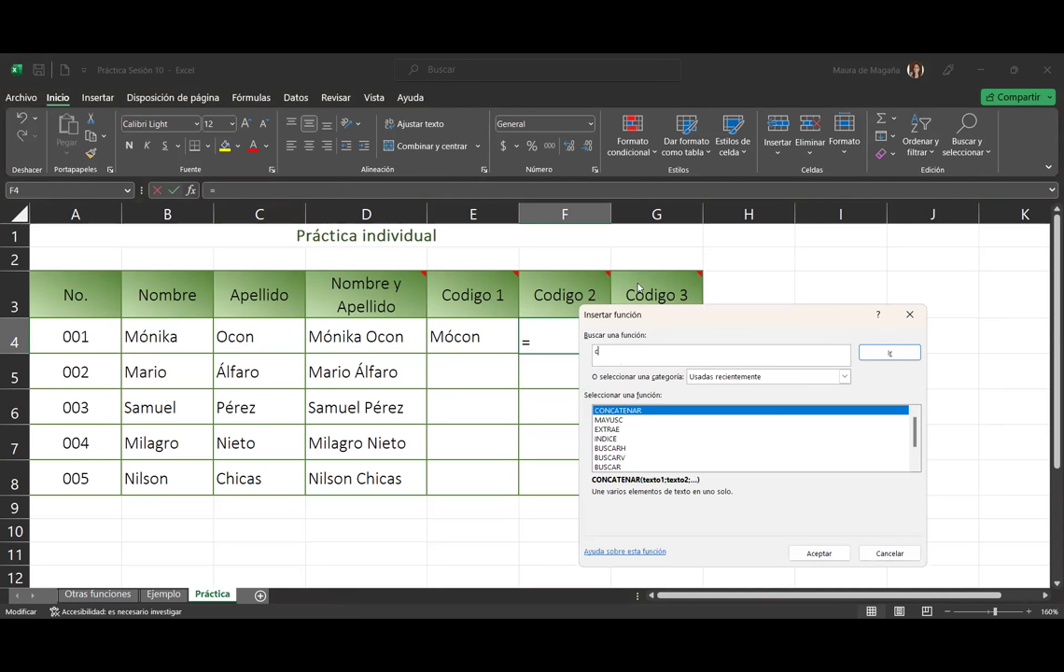
pyautogui.doubleClick(821, 411)
pyautogui.write('derecha(')
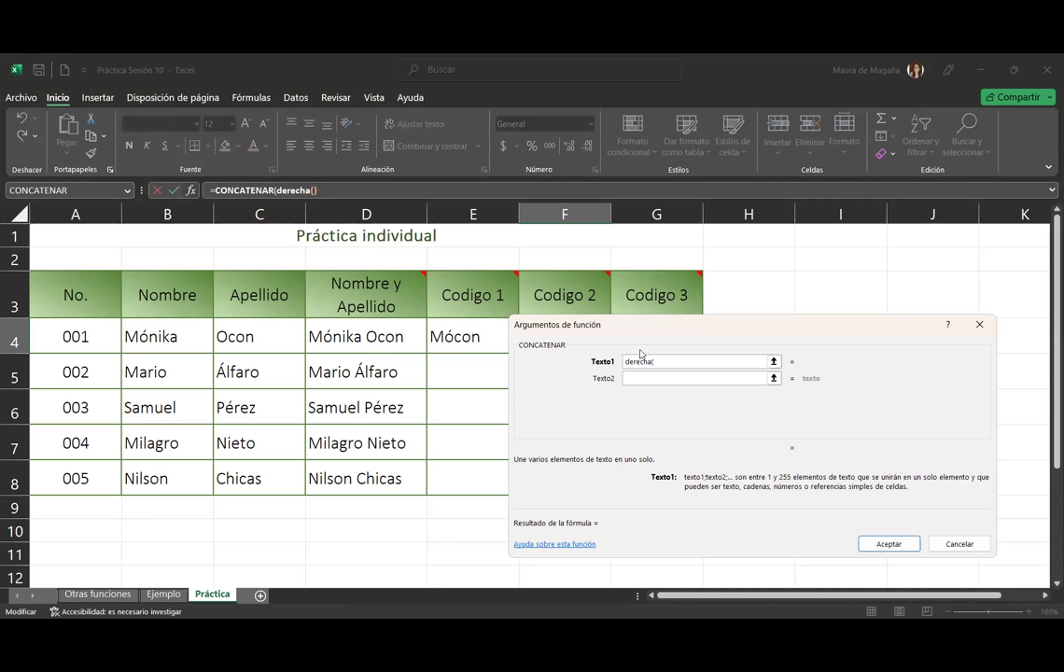
pyautogui.click(233, 335)
pyautogui.write('2')
pyautogui.press('BackSpace')
pyautogui.write(';2)')
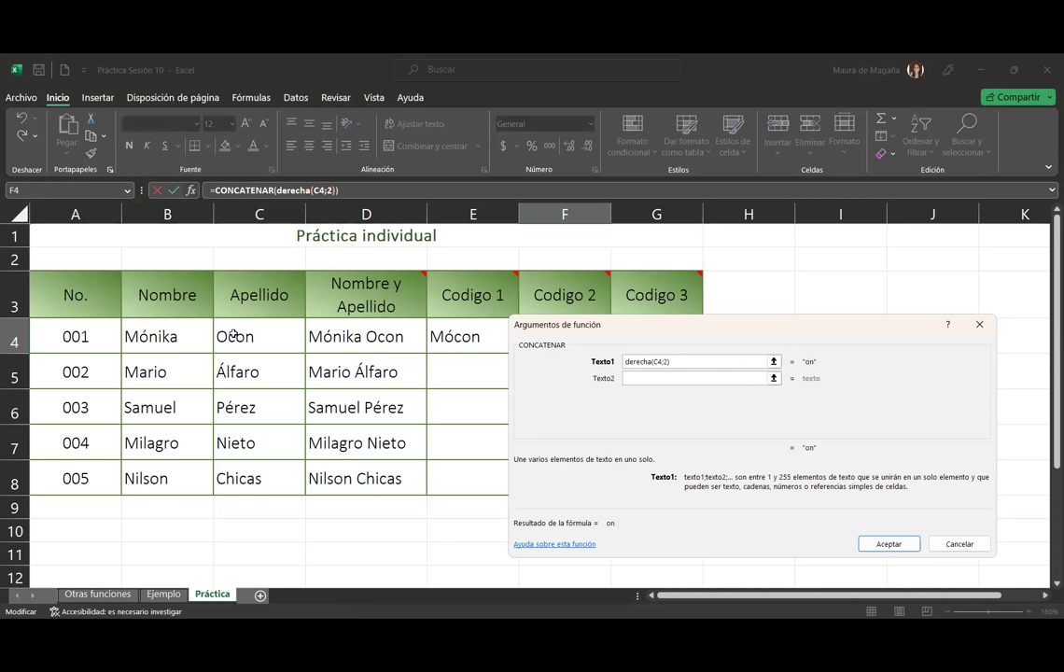
pyautogui.click(712, 377)
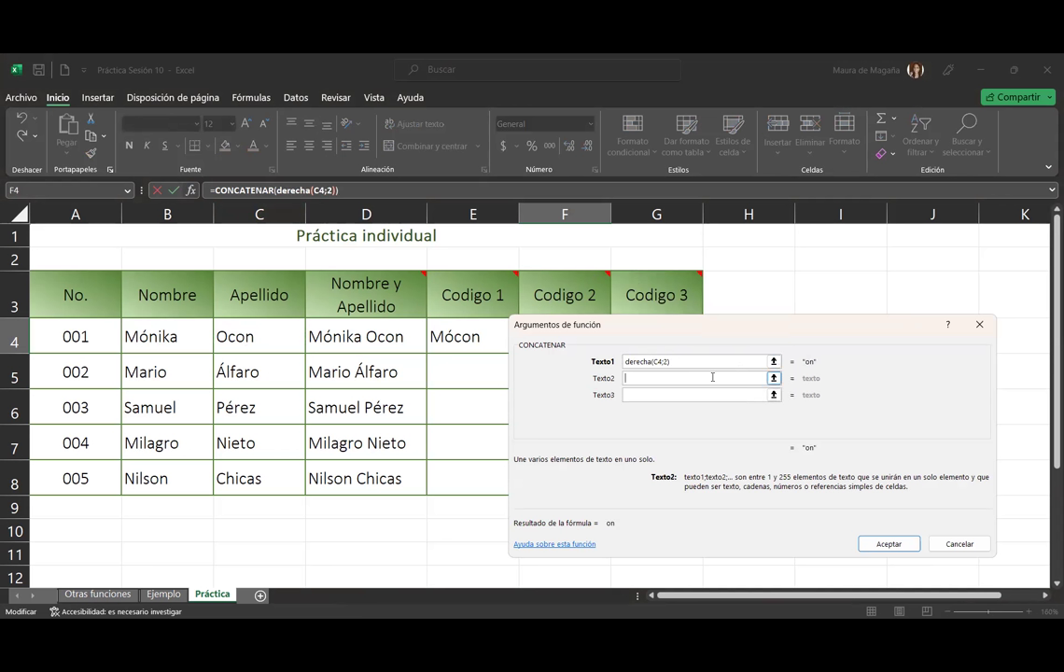
pyautogui.write('izquierda(')
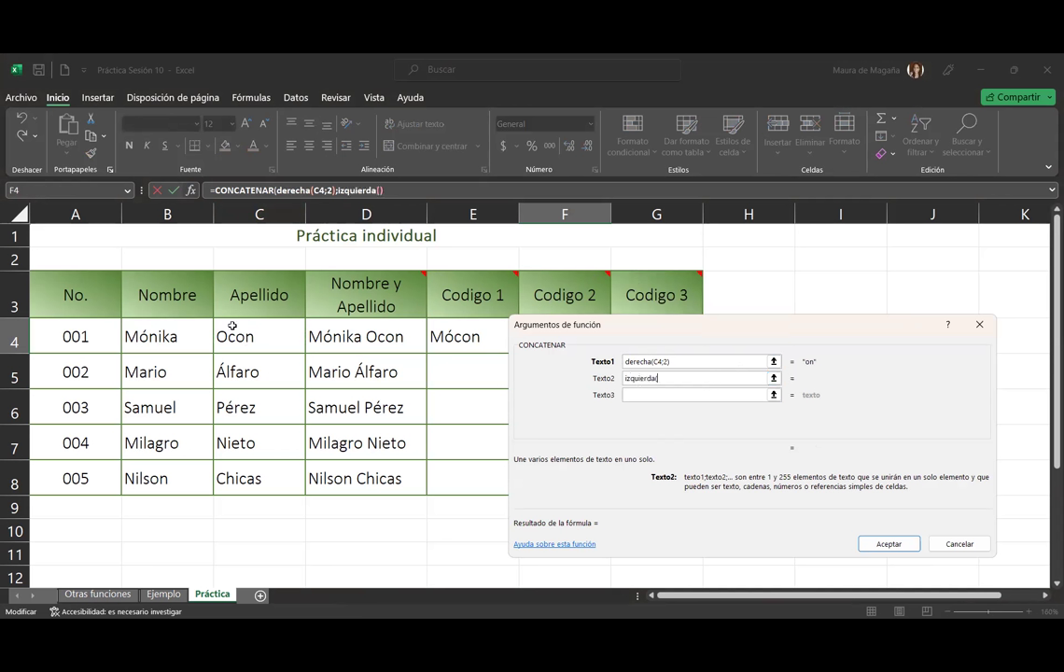
pyautogui.click(184, 334)
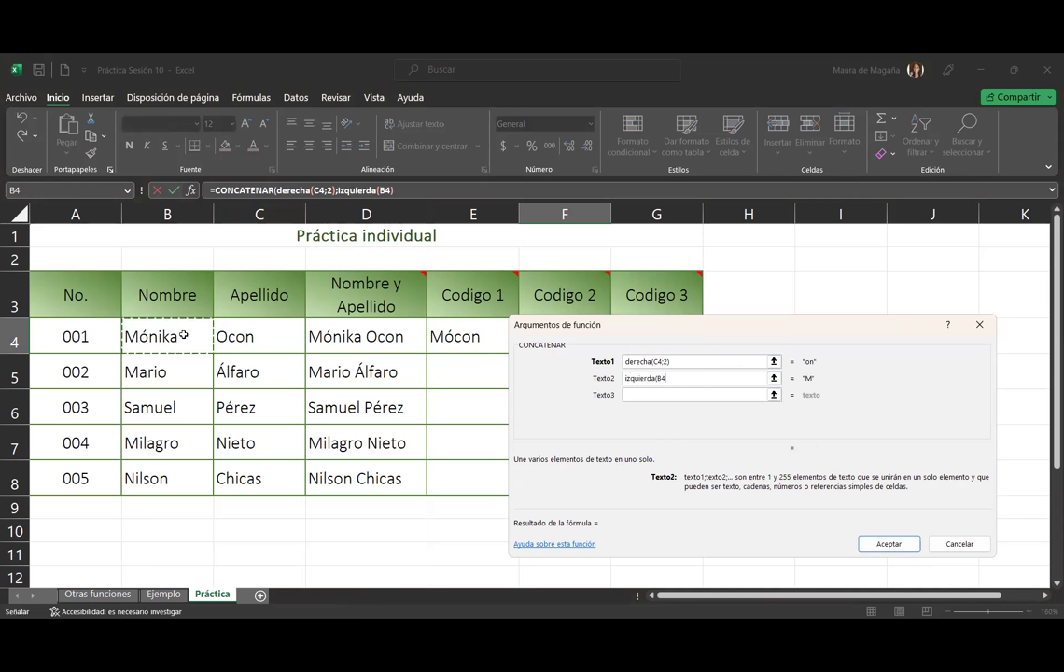
pyautogui.write(';3)')
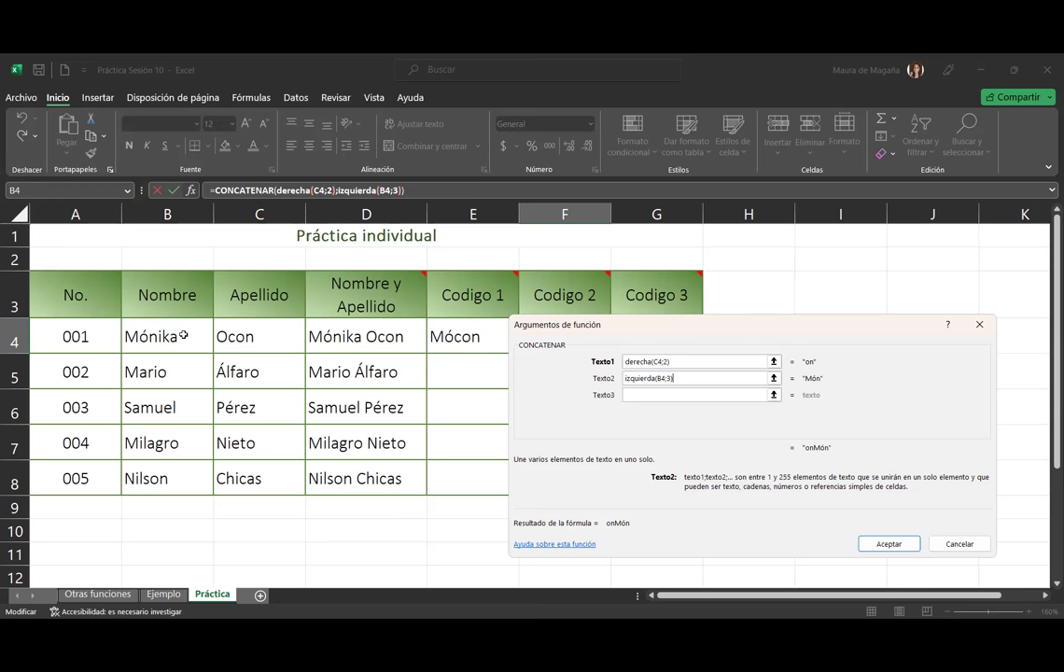
pyautogui.press('Return')
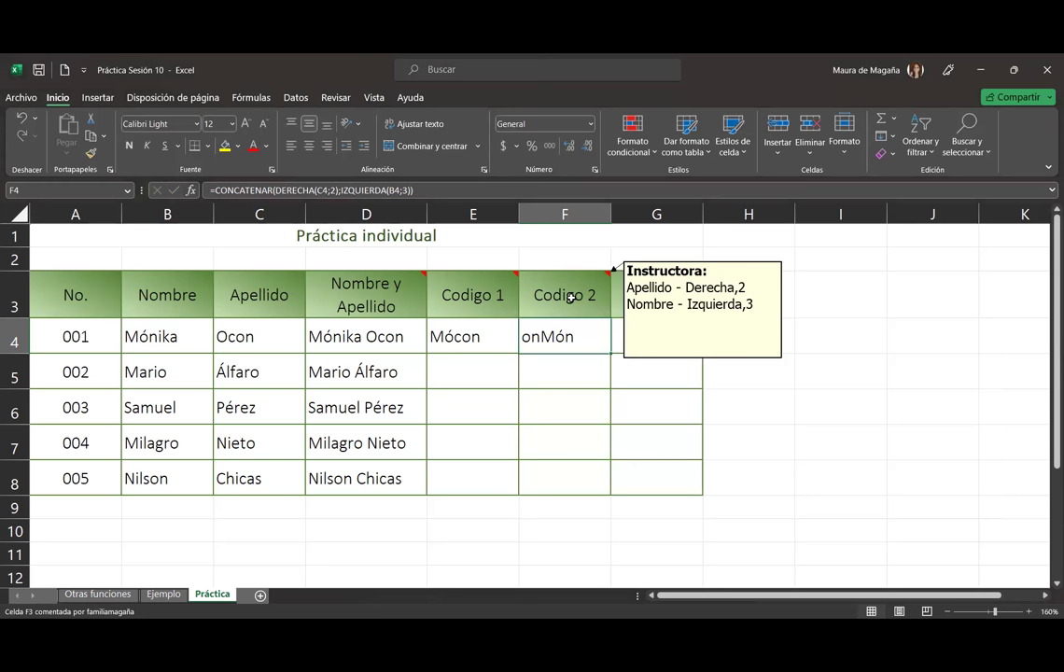
pyautogui.moveTo(489, 339)
pyautogui.mouseDown()
pyautogui.moveTo(597, 348)
pyautogui.moveTo(613, 491)
pyautogui.mouseUp()
pyautogui.click(658, 344)
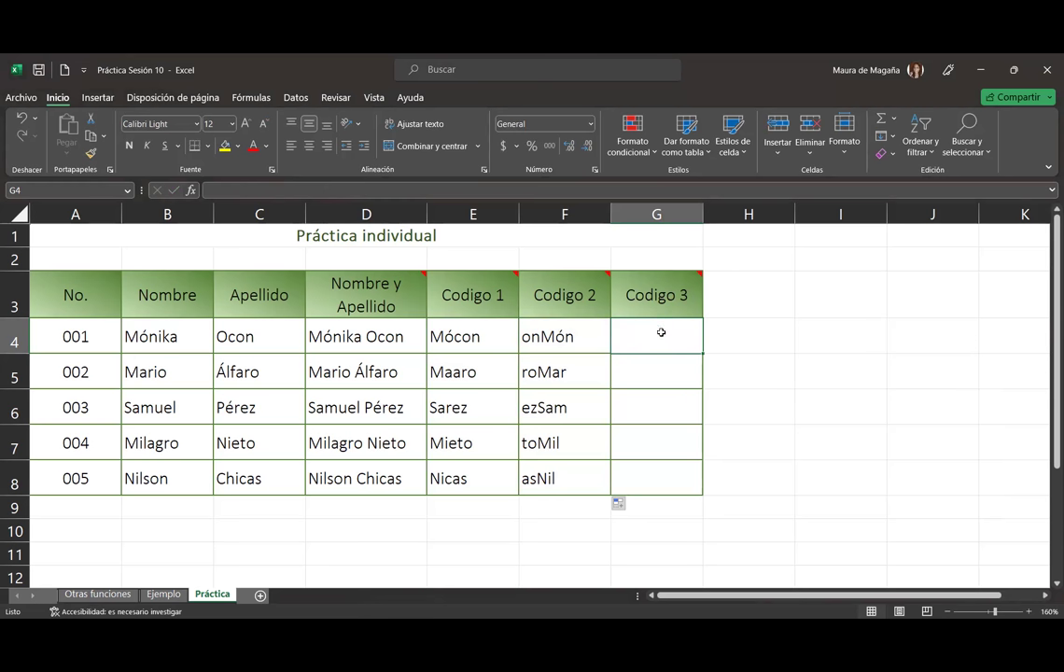
# - Enter =CONCATENAR(IZQUIERDA(C4;2);DERECHA(B4;2)) in G4 to produce Ocka
pyautogui.click(193, 191)
pyautogui.write('conc')
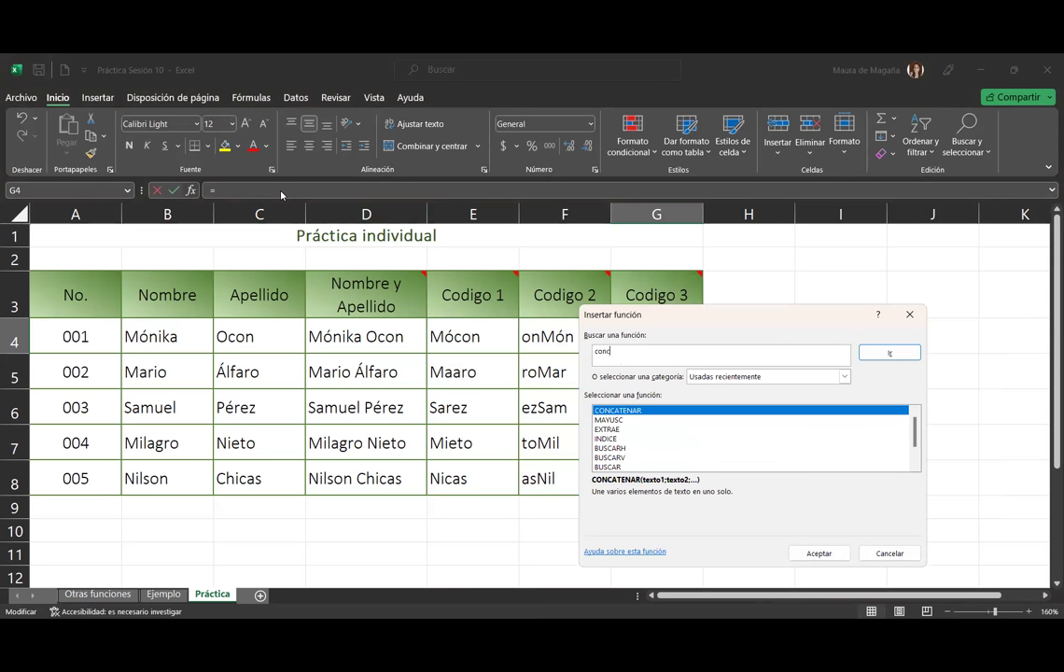
pyautogui.click(653, 411)
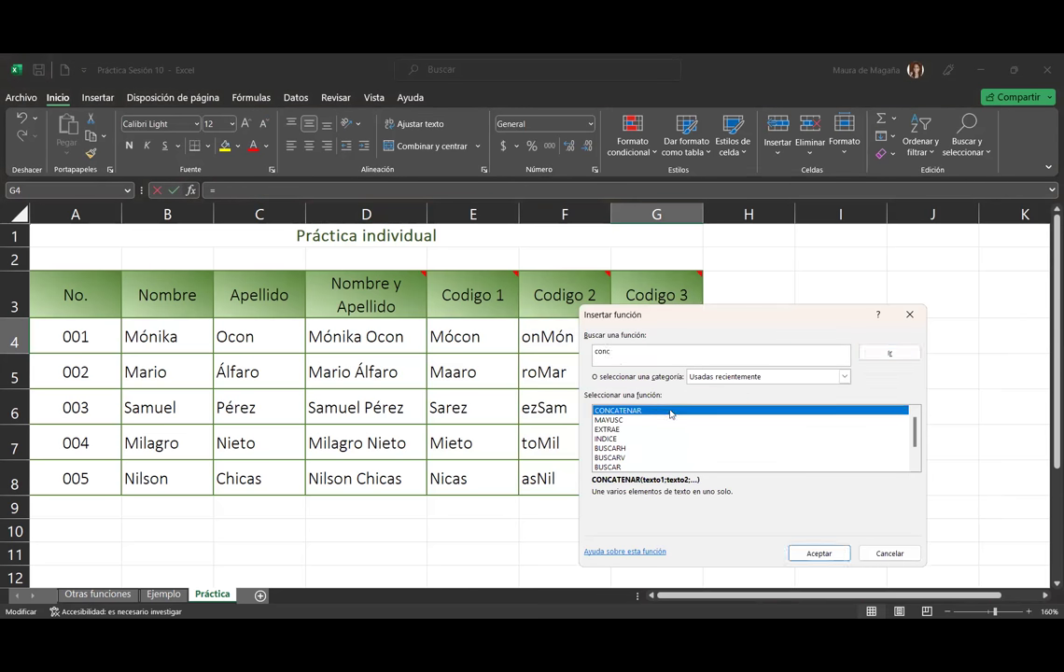
pyautogui.doubleClick(653, 416)
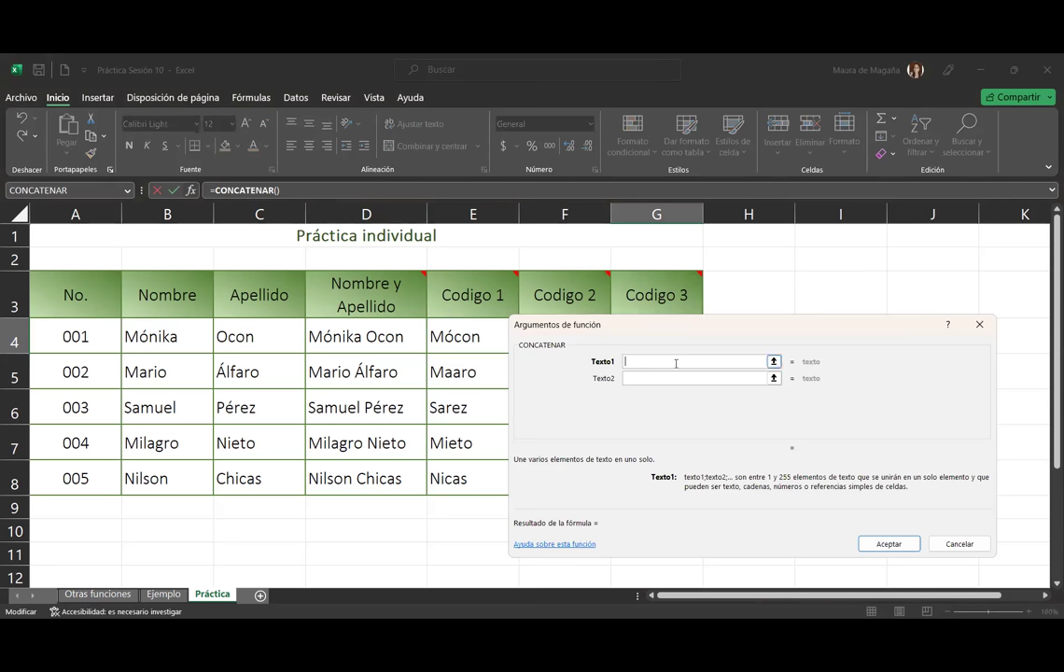
pyautogui.write('izquierda')
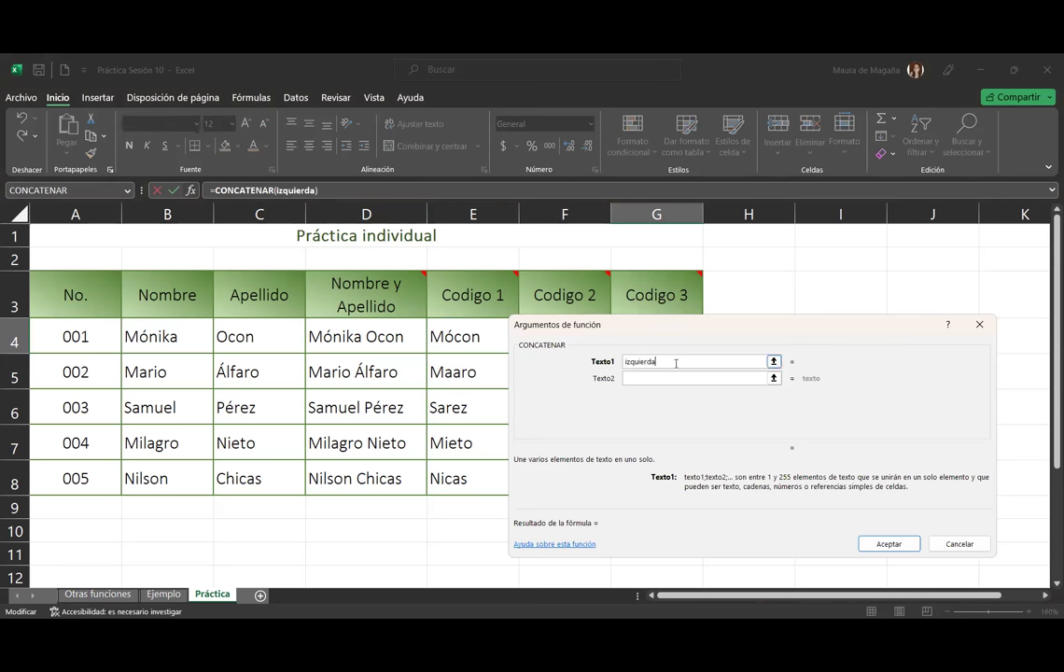
pyautogui.write('(')
pyautogui.click(280, 339)
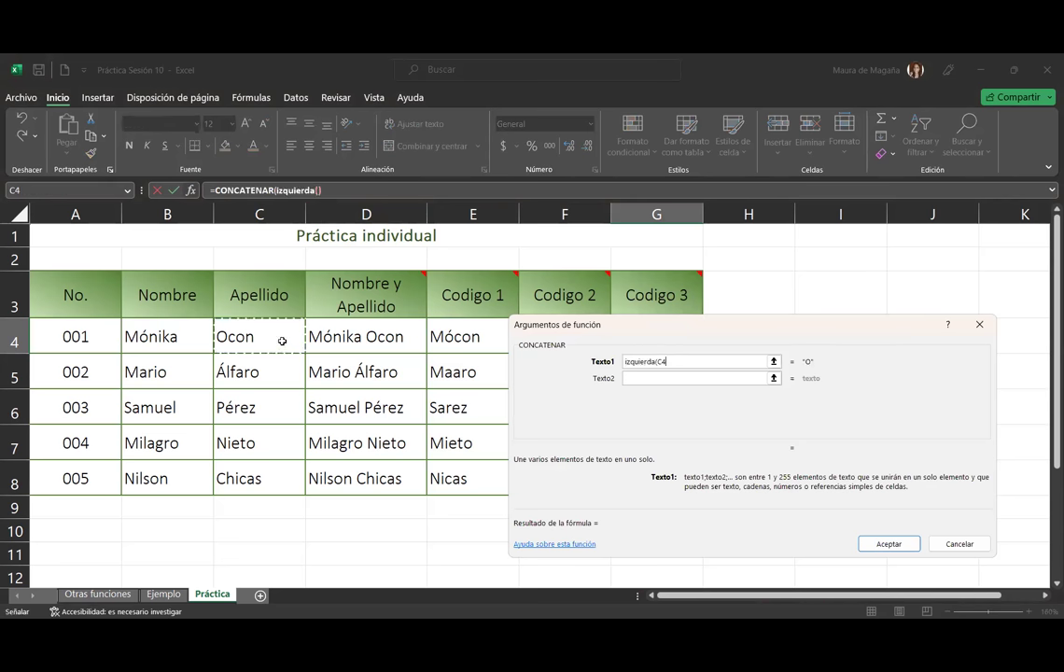
pyautogui.write(';2)')
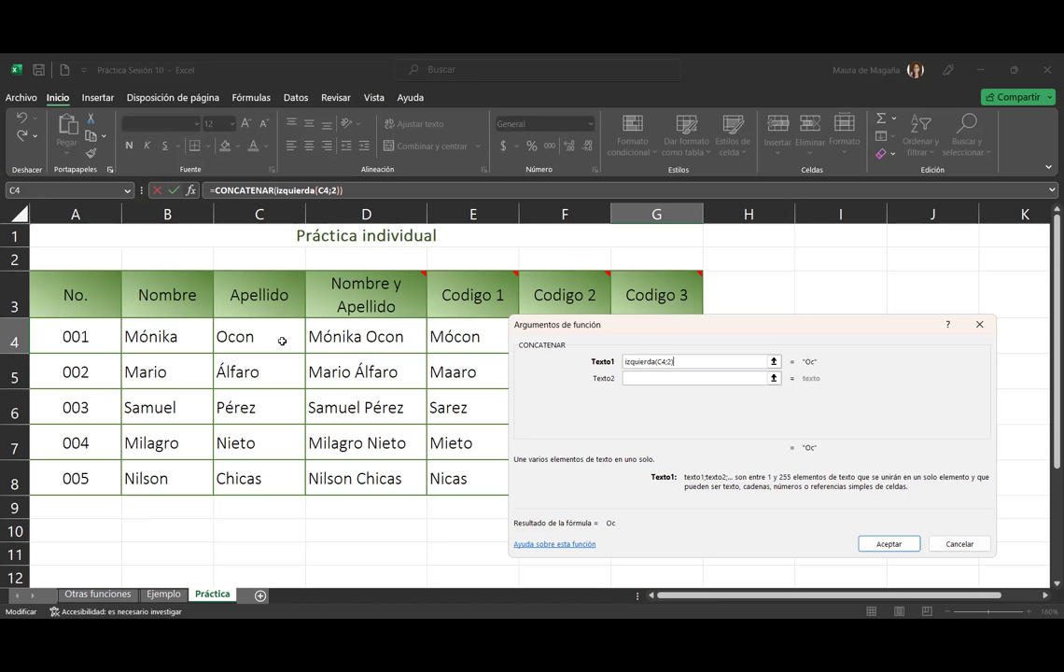
pyautogui.click(646, 379)
pyautogui.write('derecha(')
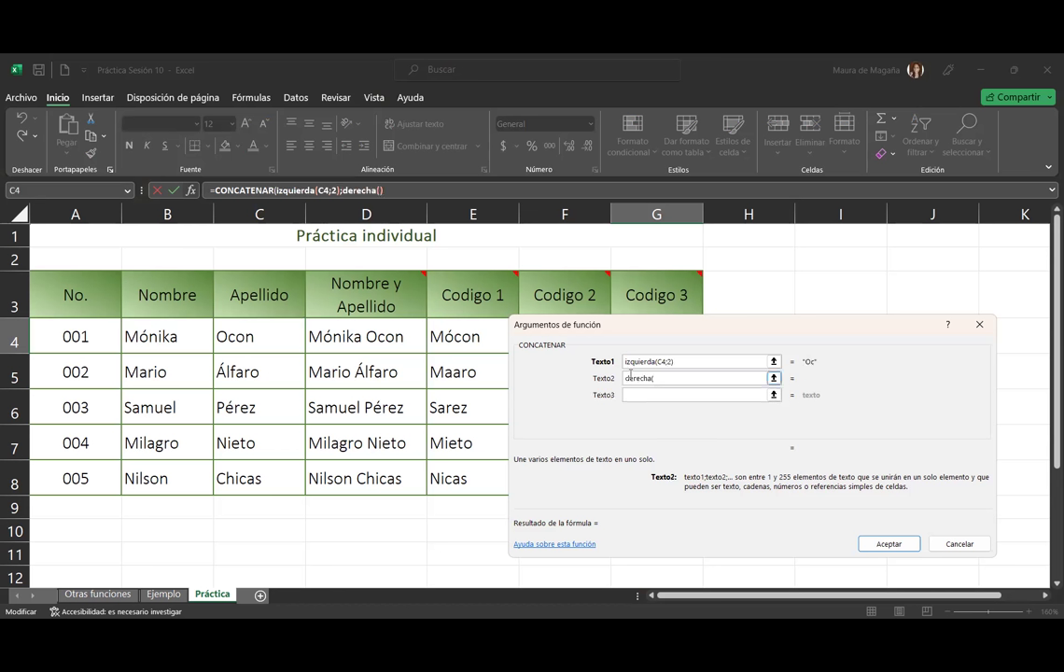
pyautogui.click(179, 337)
pyautogui.write(';2)')
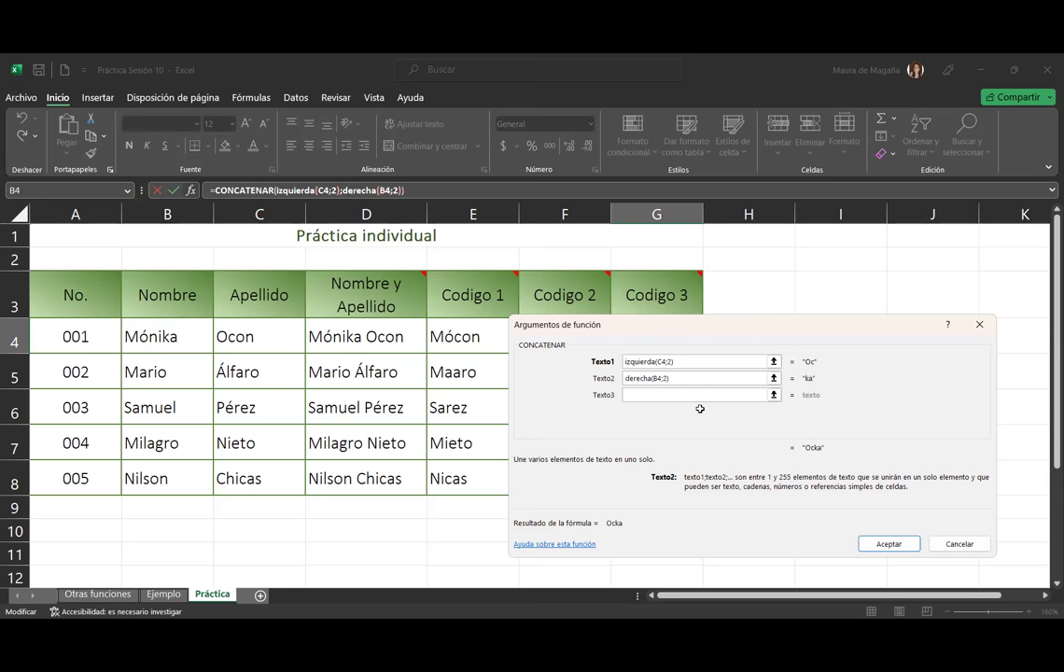
pyautogui.press('Return')
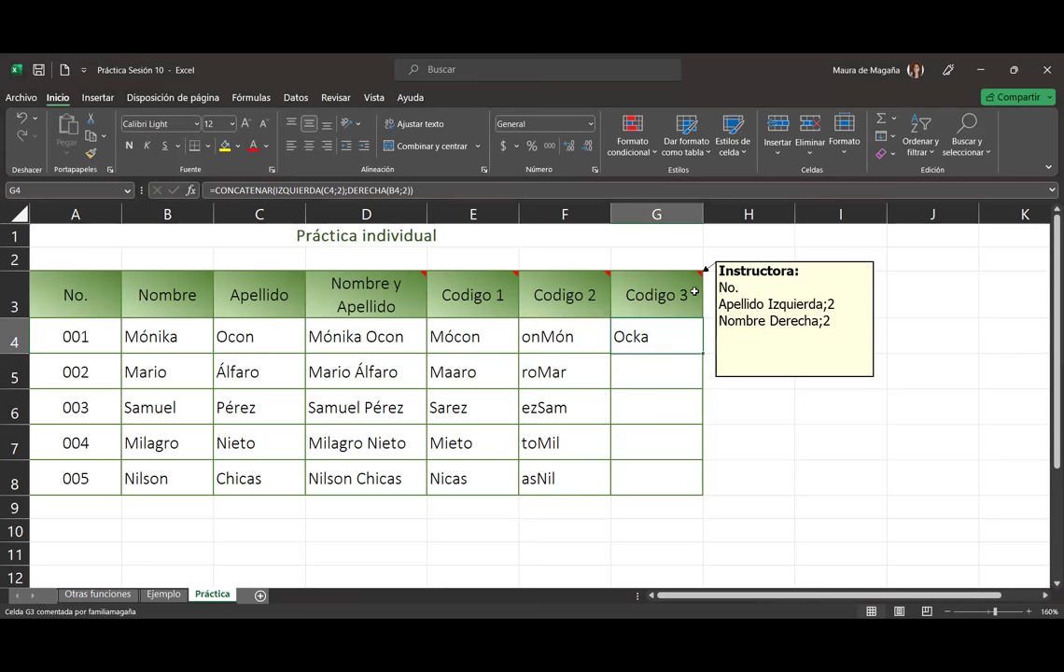
# - Copy G4's Código 3 formula down through G8, adding Álio, Péel, Niro and Chon
pyautogui.doubleClick(703, 354)
pyautogui.click(751, 407)
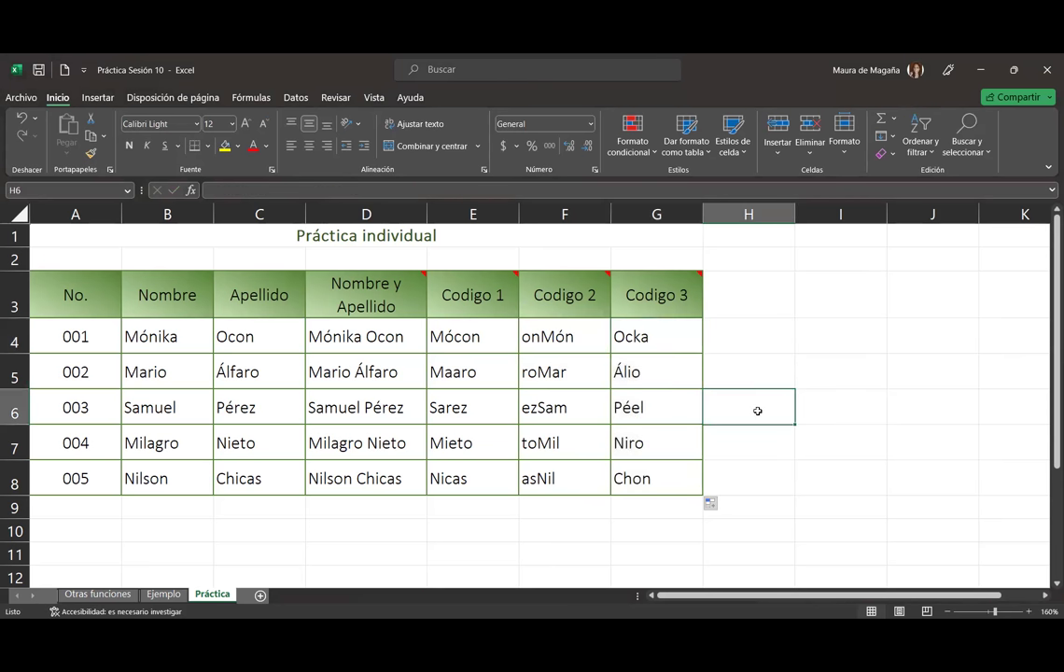
pyautogui.click(841, 475)
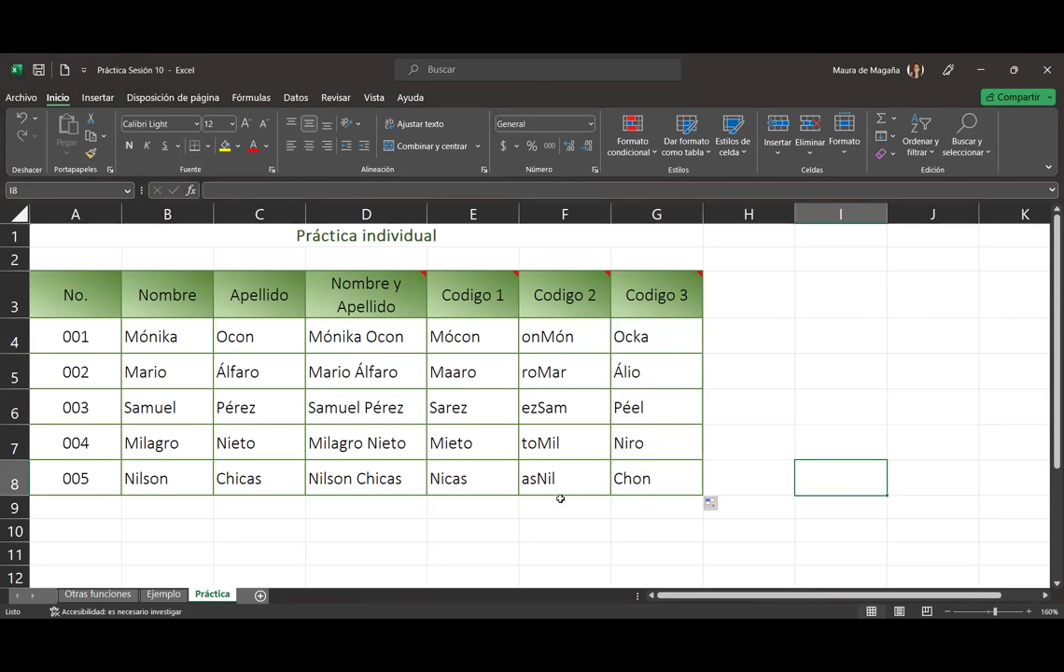
pyautogui.click(219, 506)
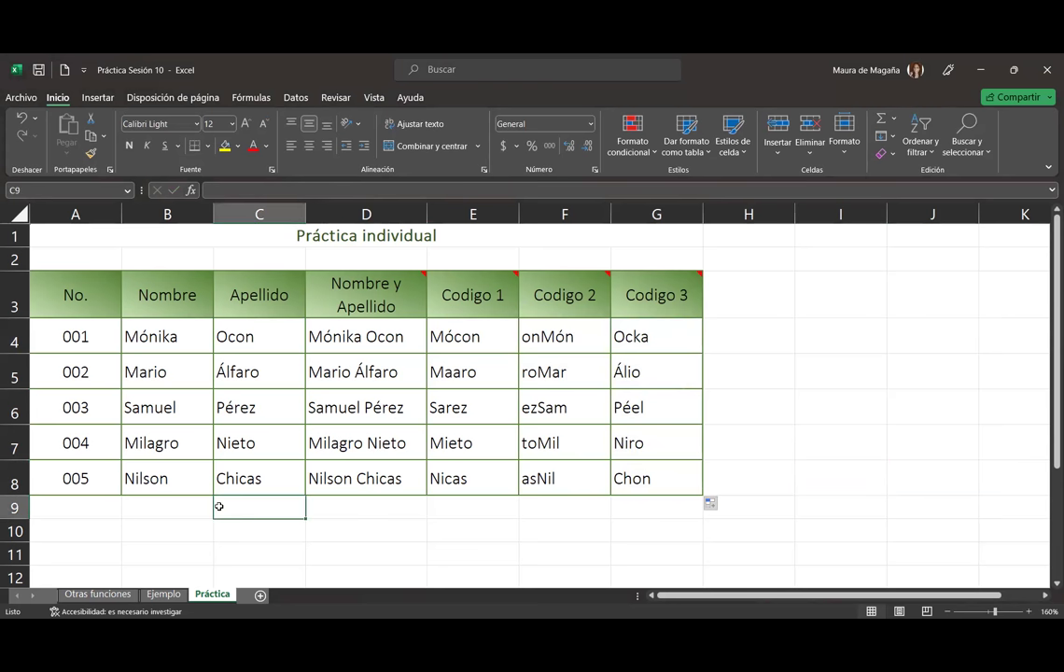
pyautogui.click(74, 508)
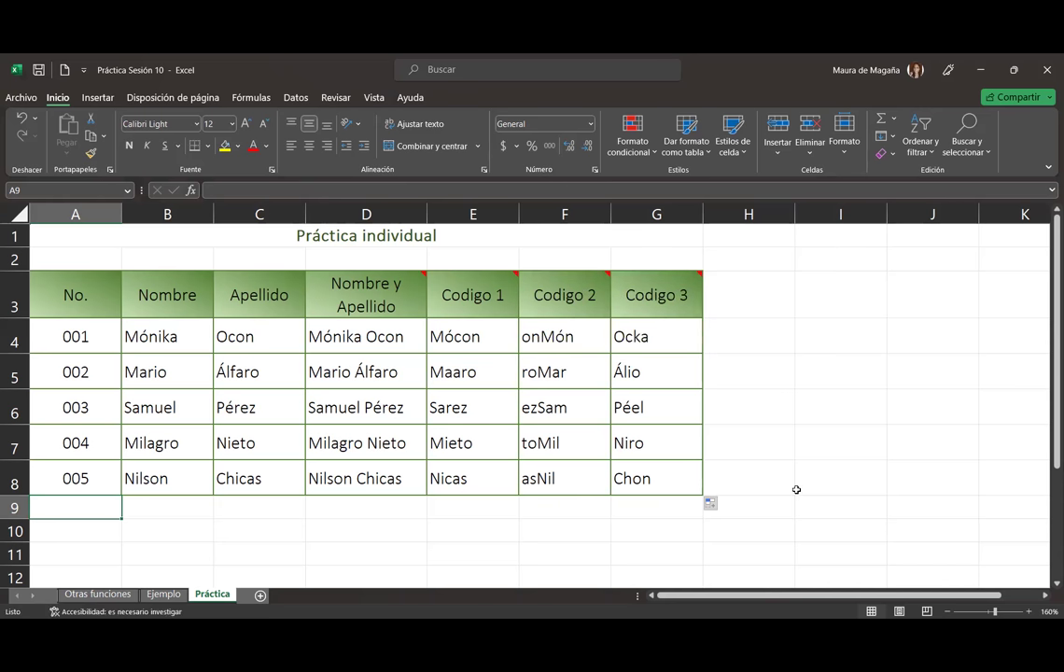
pyautogui.moveTo(657, 291)
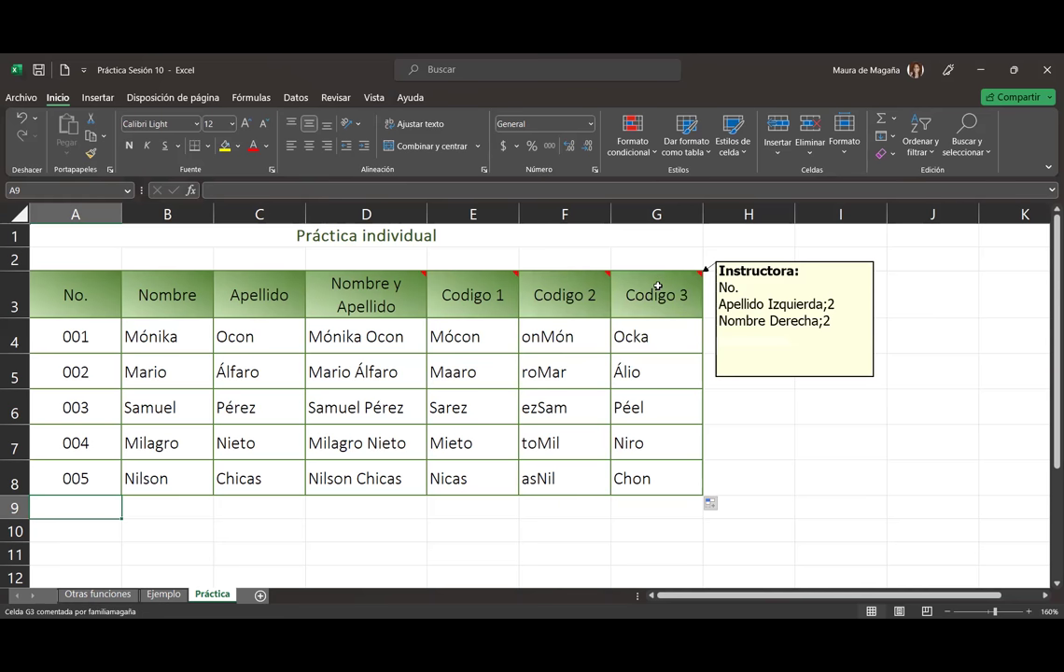
# - Review the IZQUIERDA(C4;2) and DERECHA(B4;2) arguments of G4's formula, then edit G4 in-cell
pyautogui.click(636, 336)
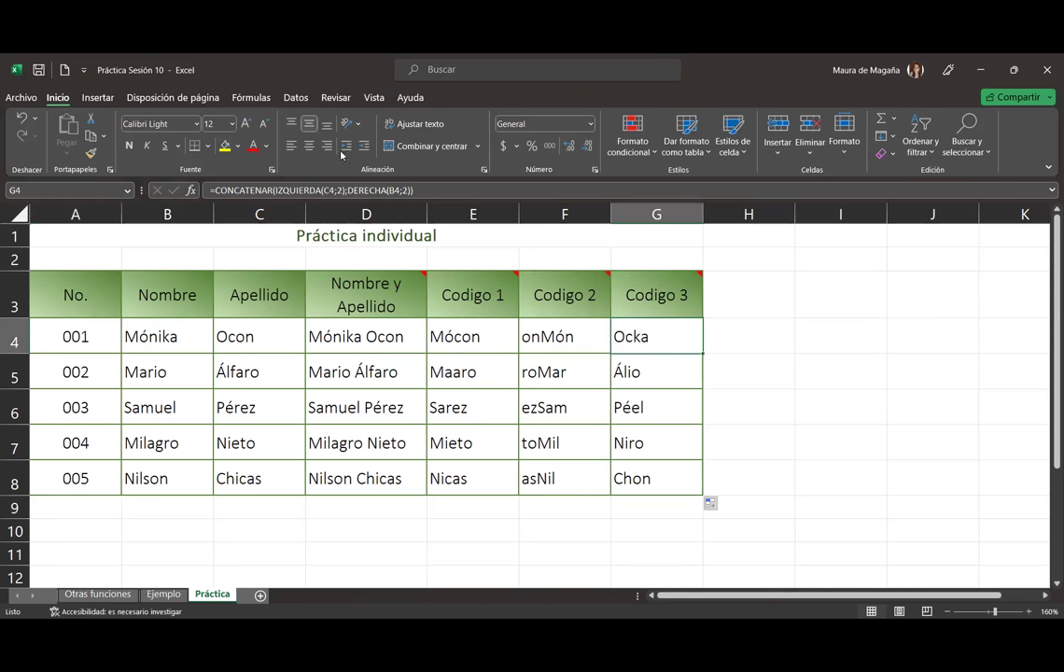
pyautogui.click(191, 189)
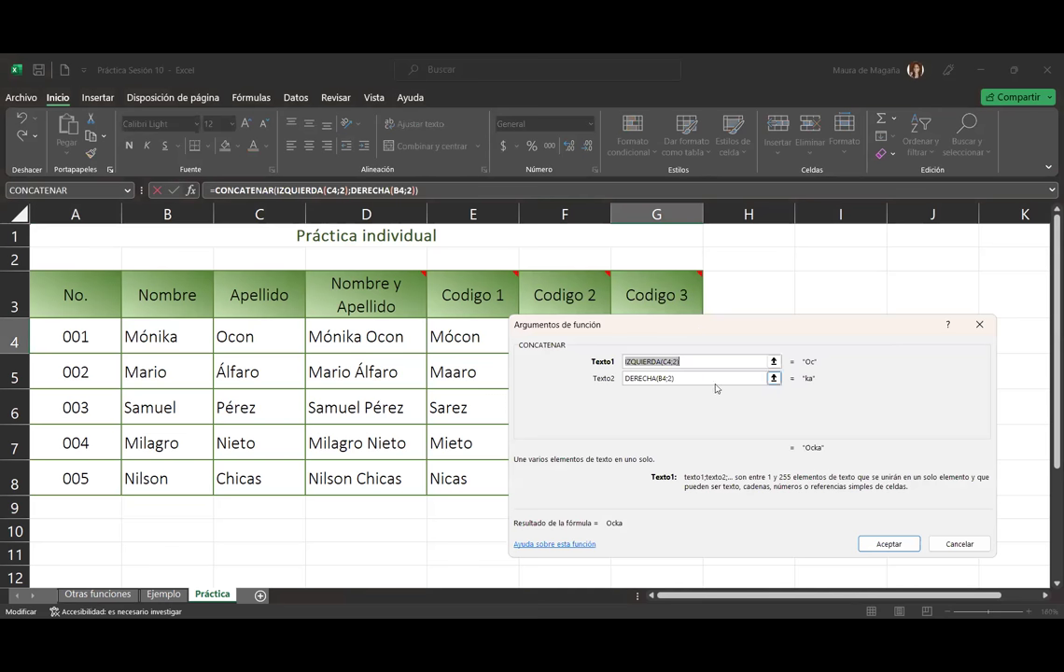
pyautogui.click(718, 378)
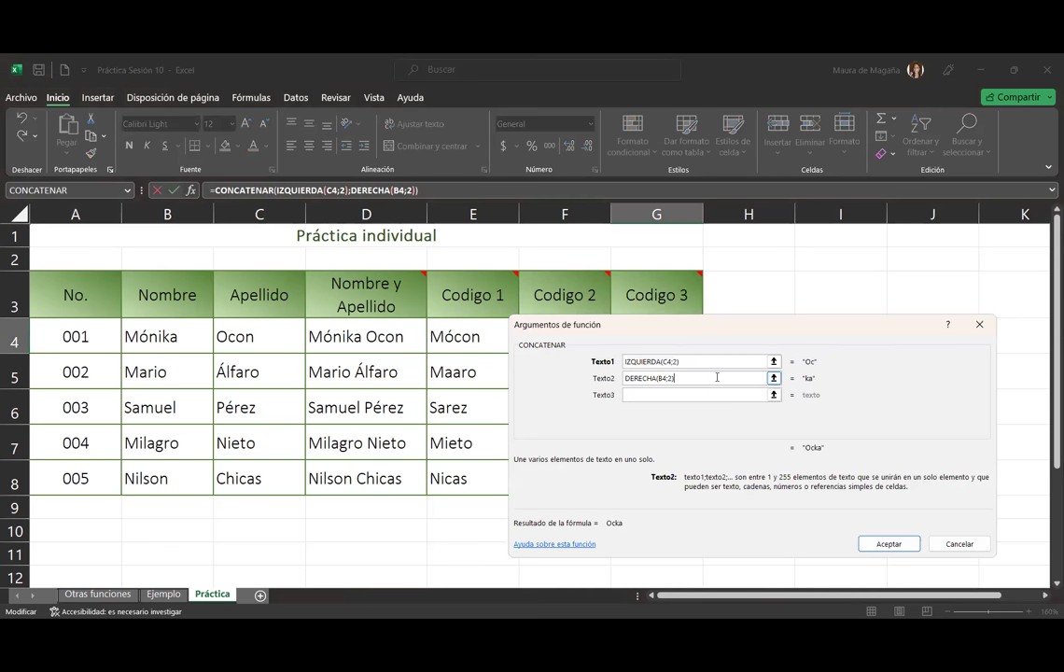
pyautogui.click(983, 323)
pyautogui.moveTo(656, 295)
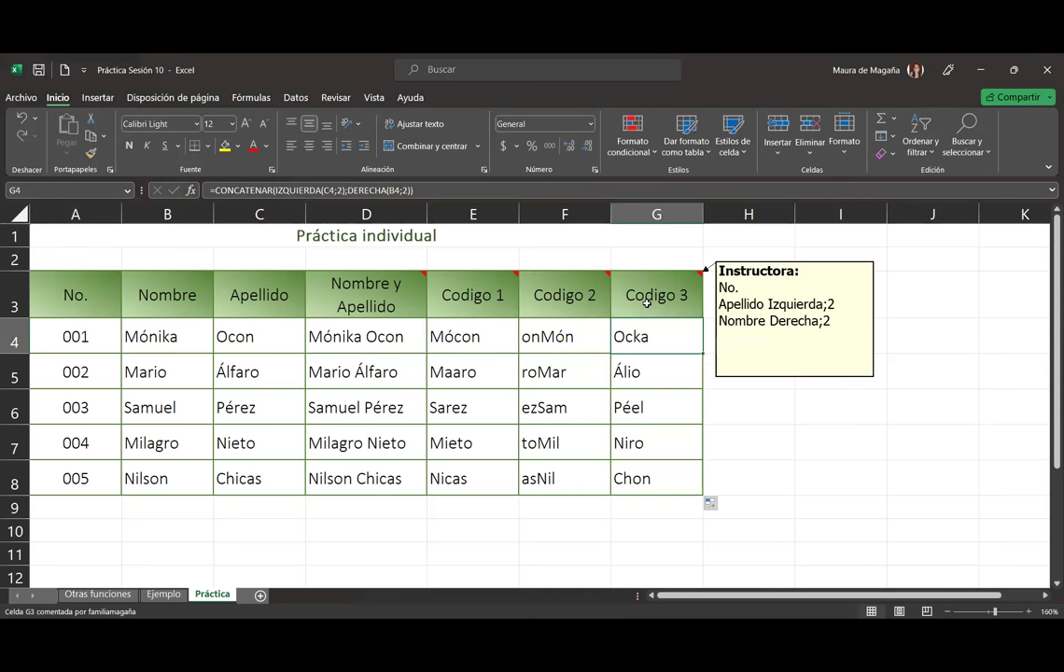
pyautogui.doubleClick(630, 336)
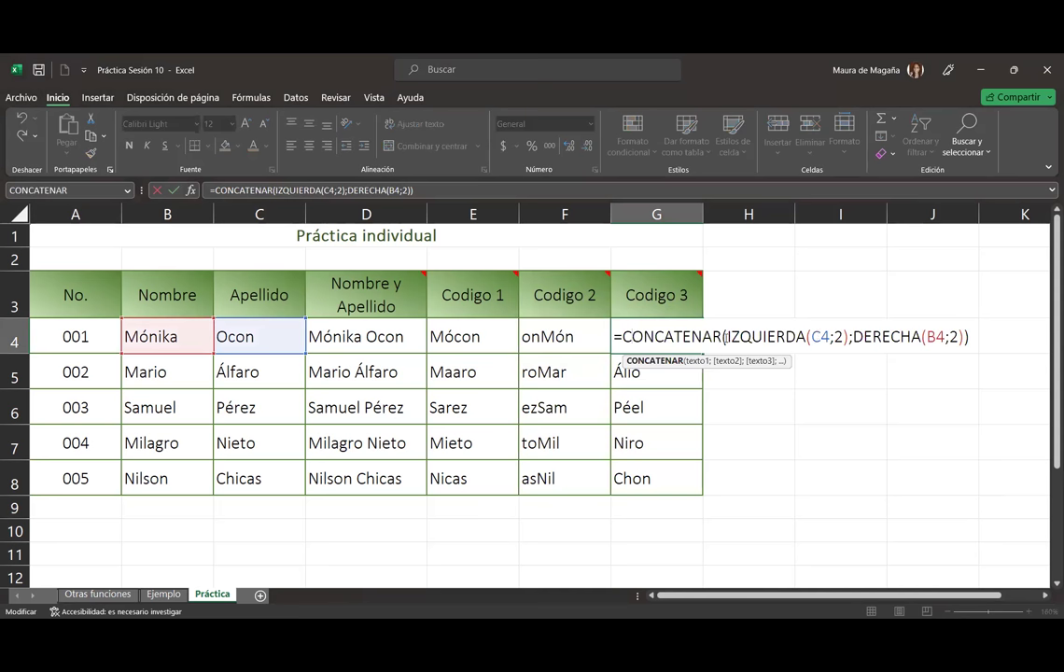
pyautogui.click(67, 331)
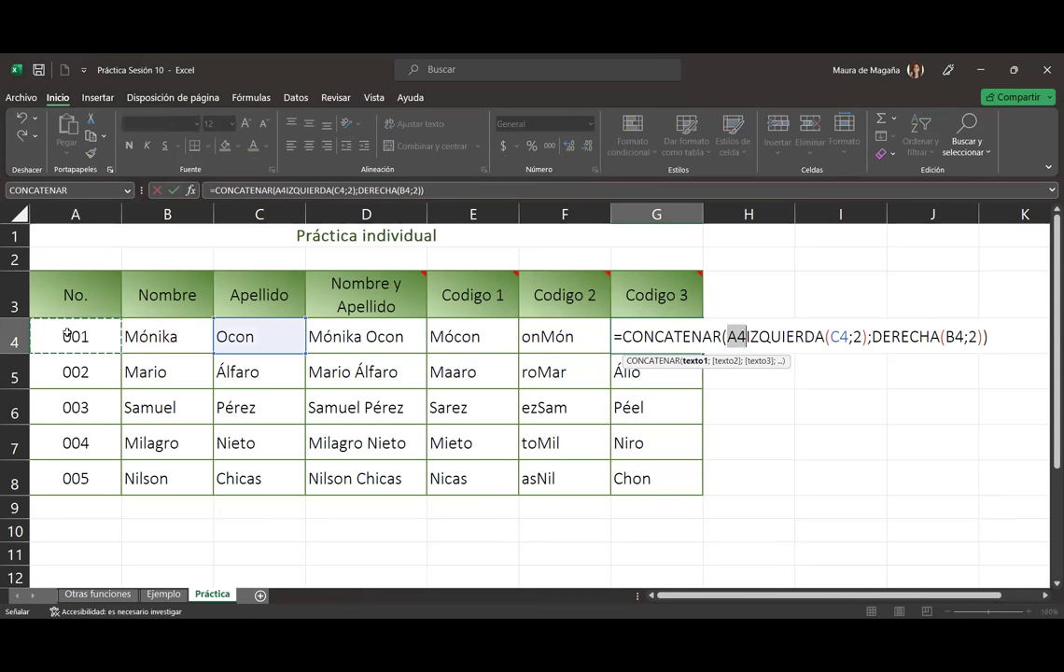
pyautogui.write(';')
pyautogui.press('Return')
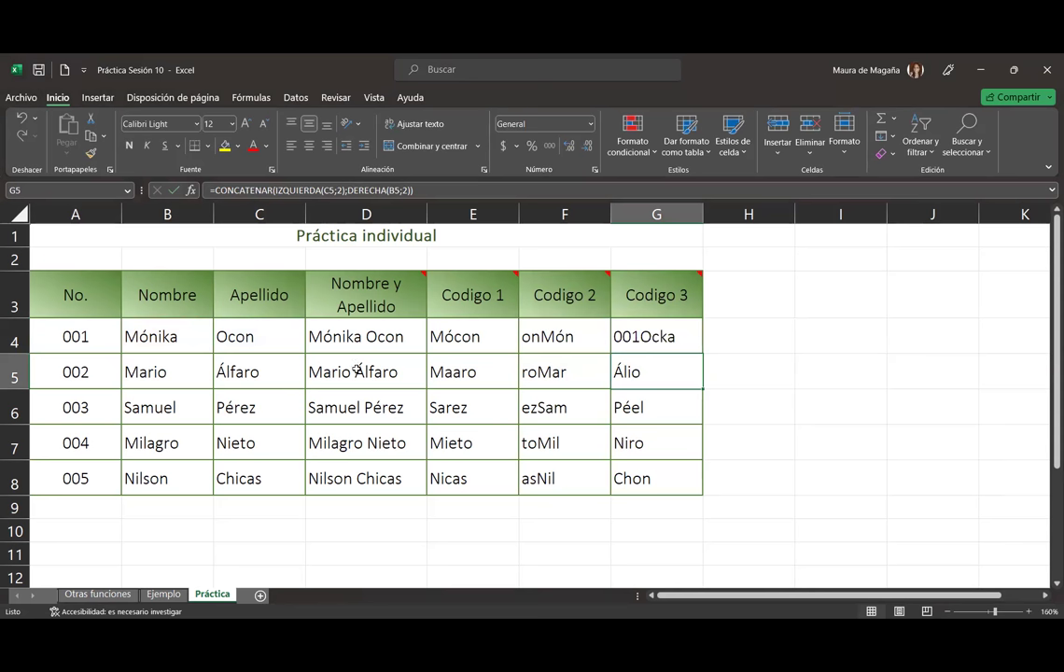
pyautogui.click(627, 340)
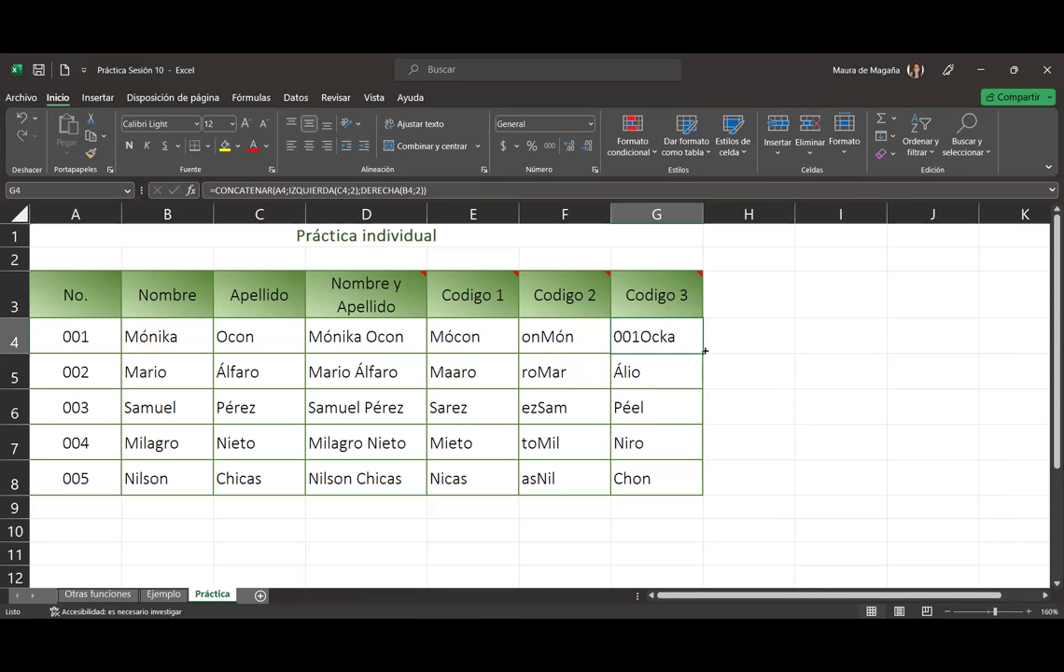
pyautogui.doubleClick(703, 353)
pyautogui.click(789, 401)
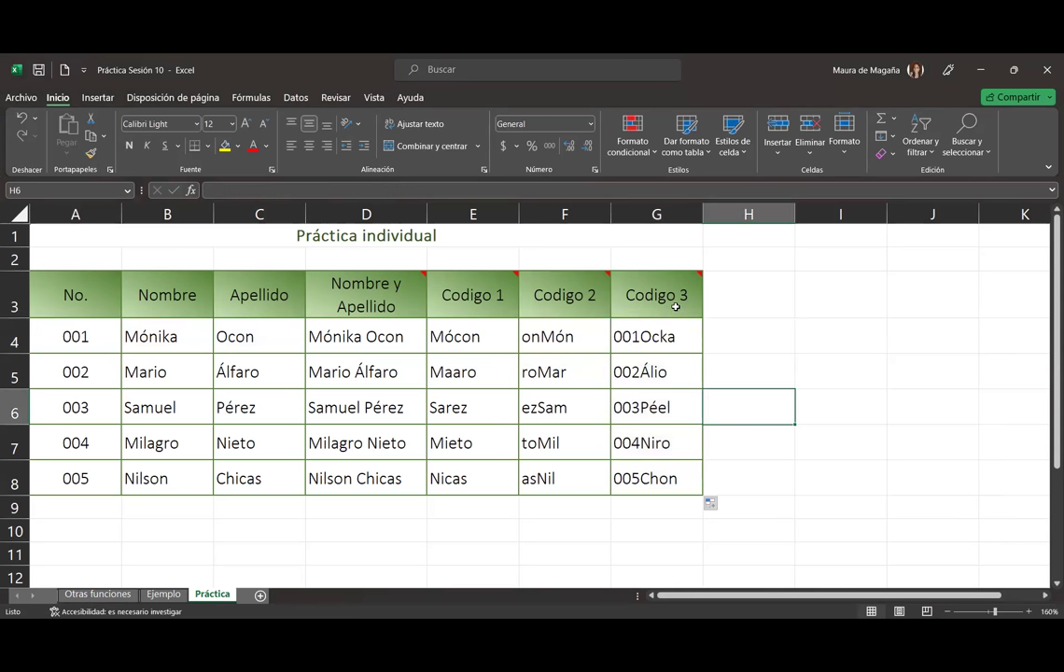
pyautogui.moveTo(665, 295)
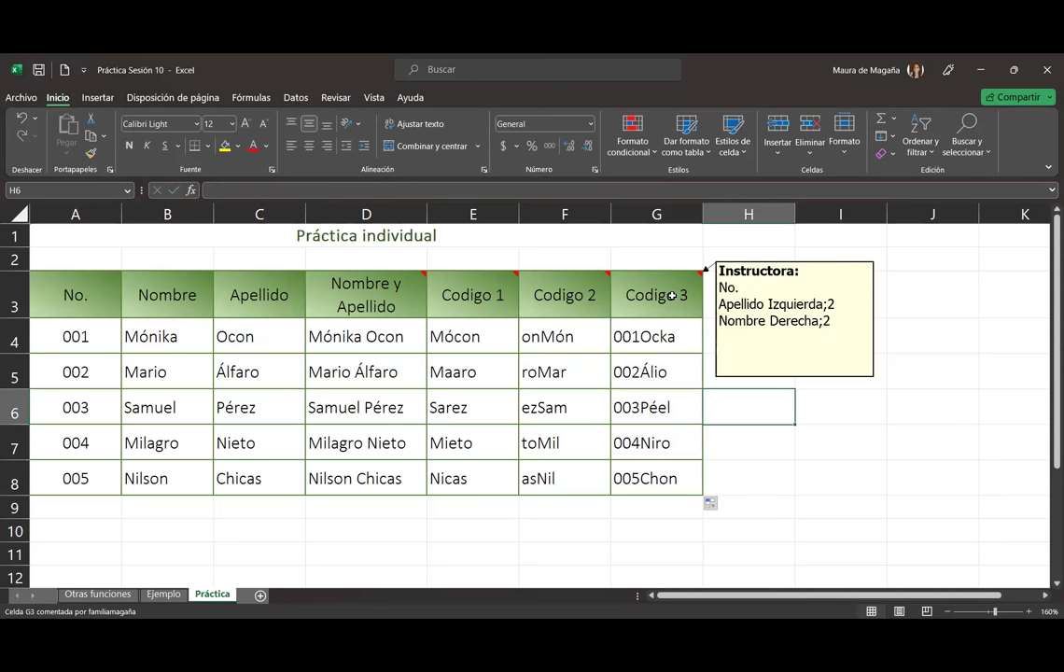
# - Dismiss the Código 3 note and move the selection to an empty cell below the table
pyautogui.click(670, 342)
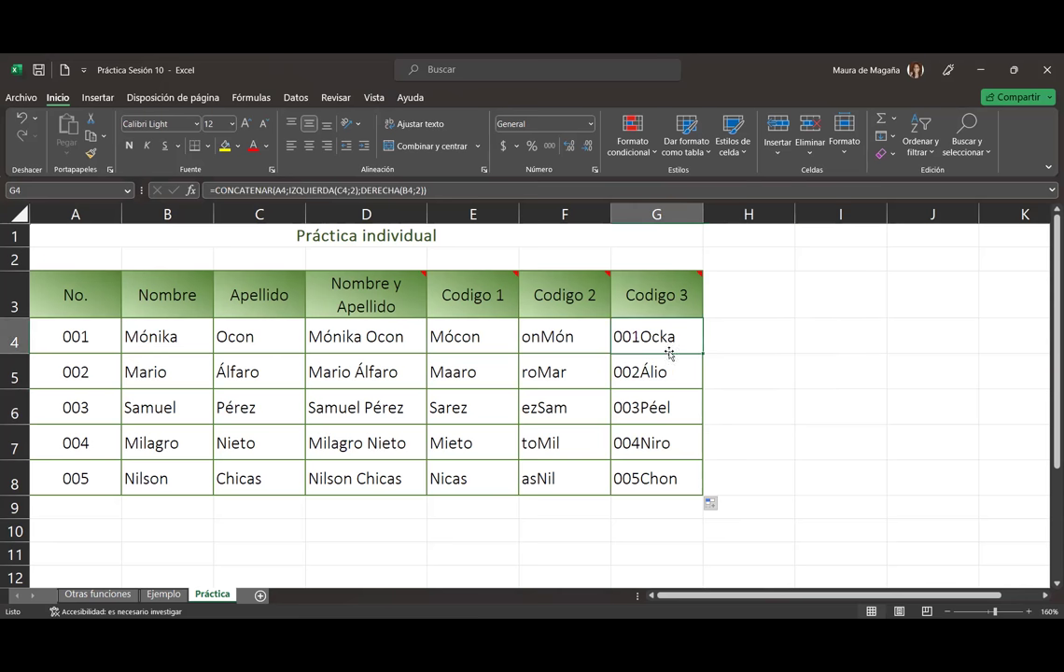
pyautogui.click(786, 485)
pyautogui.click(807, 528)
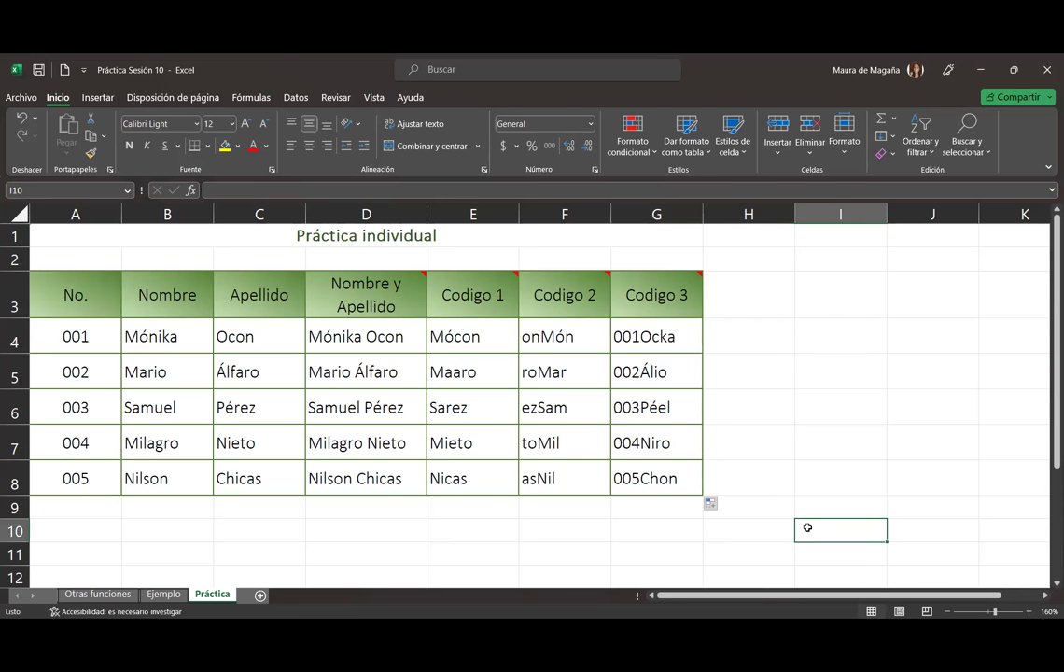
pyautogui.press('Left')
pyautogui.press('Left')
pyautogui.press('Left')
pyautogui.press('Up')
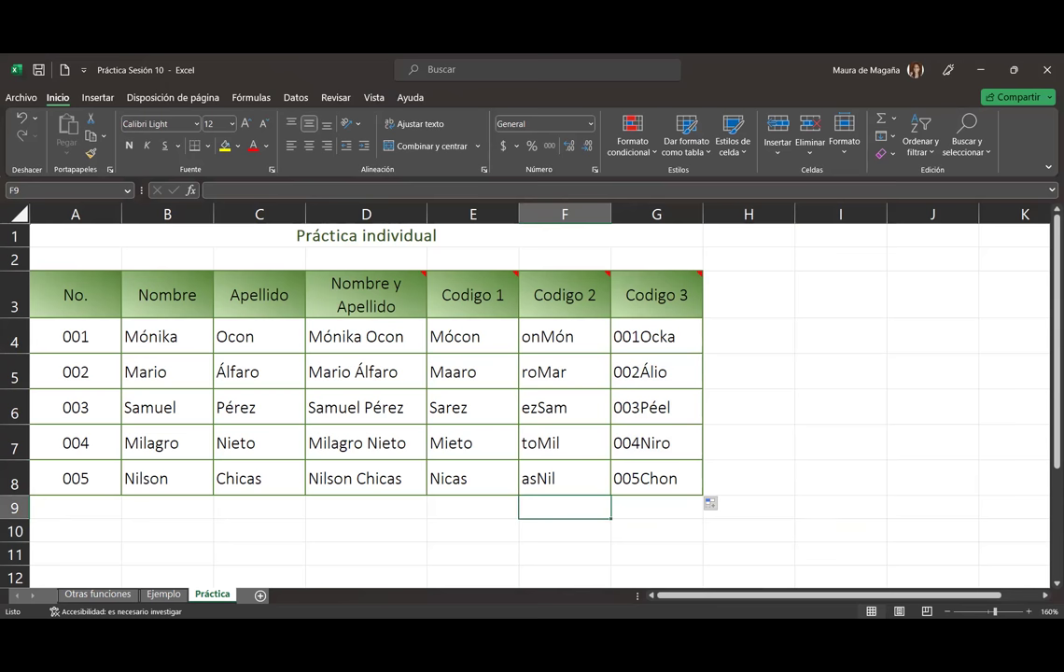
# - Zoom the Práctica sheet up to 200%
pyautogui.click(1030, 611)
pyautogui.click(1029, 612)
pyautogui.click(1029, 611)
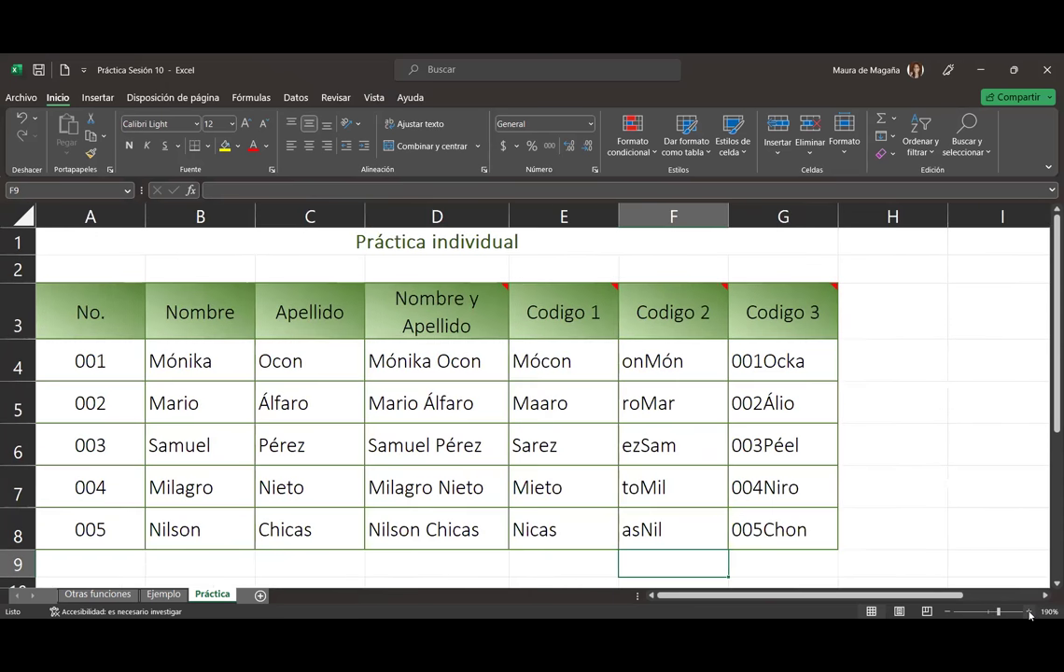
pyautogui.click(1029, 611)
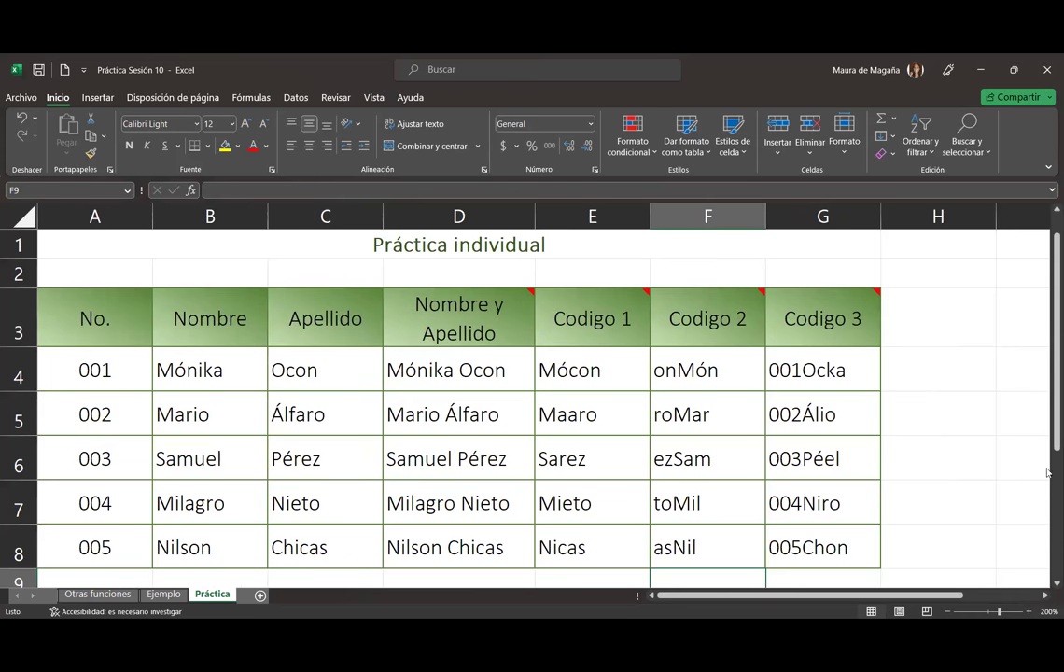
pyautogui.click(967, 355)
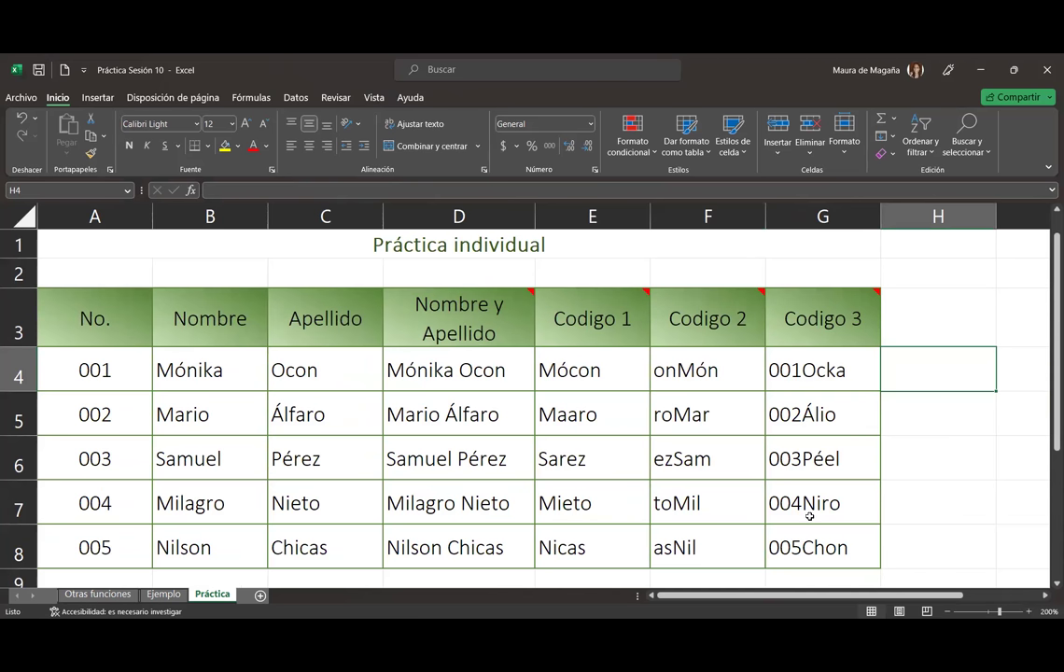
pyautogui.moveTo(840, 317)
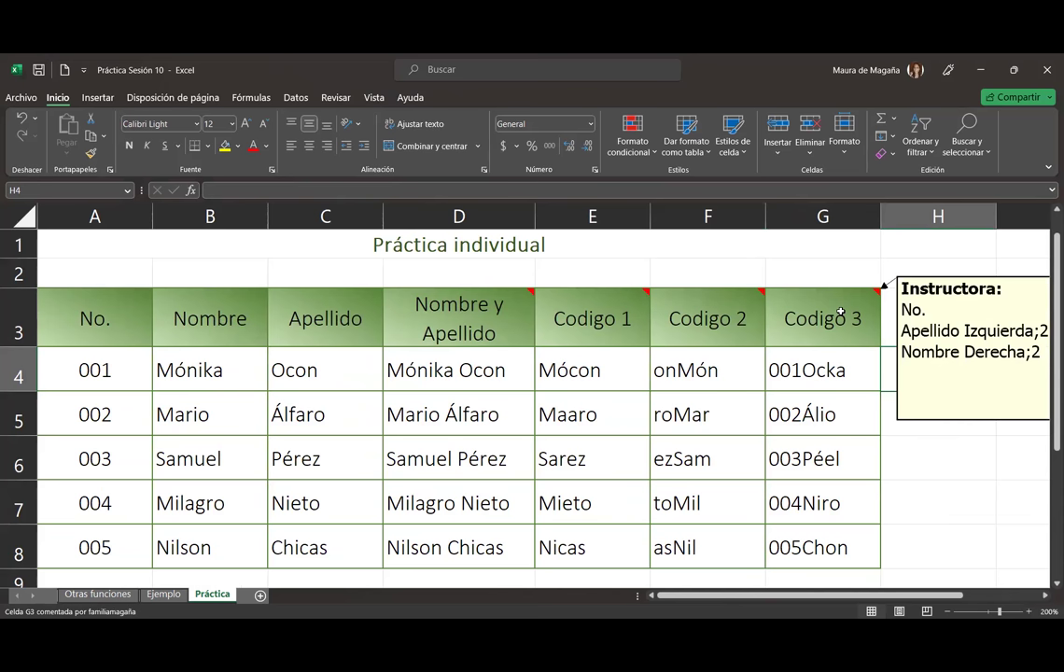
pyautogui.click(947, 480)
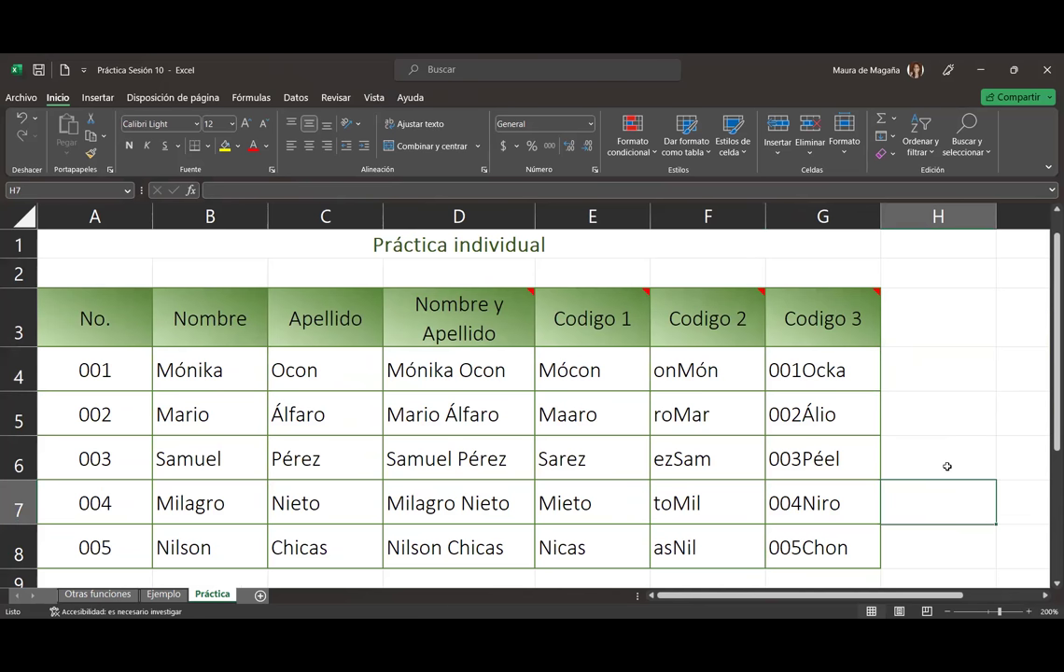
pyautogui.press('Up')
pyautogui.press('Up')
pyautogui.press('Up')
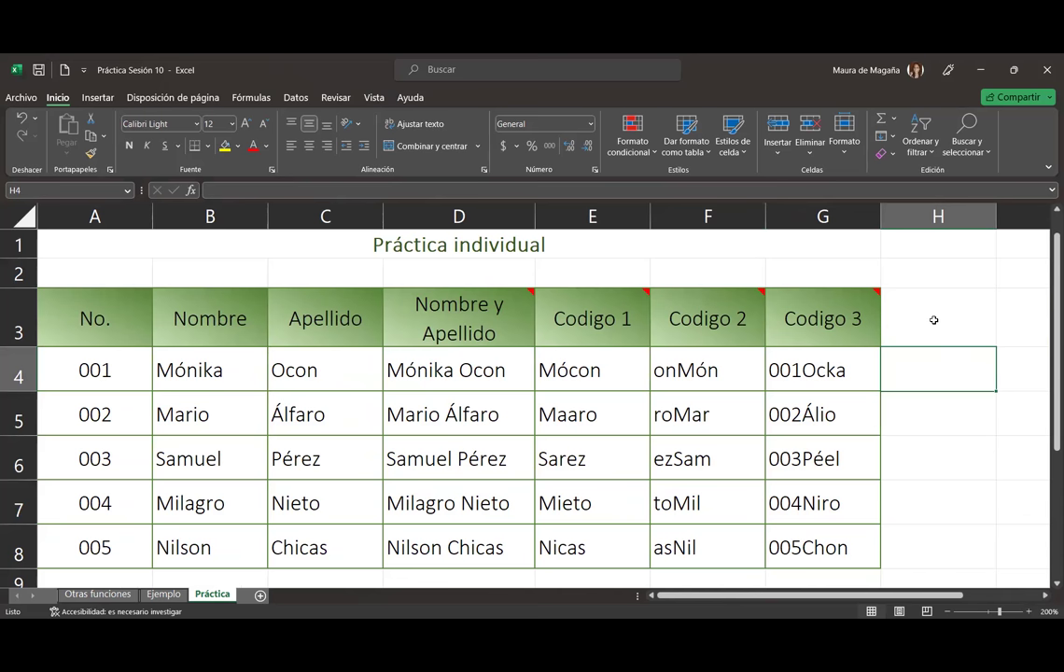
pyautogui.click(898, 271)
pyautogui.click(913, 314)
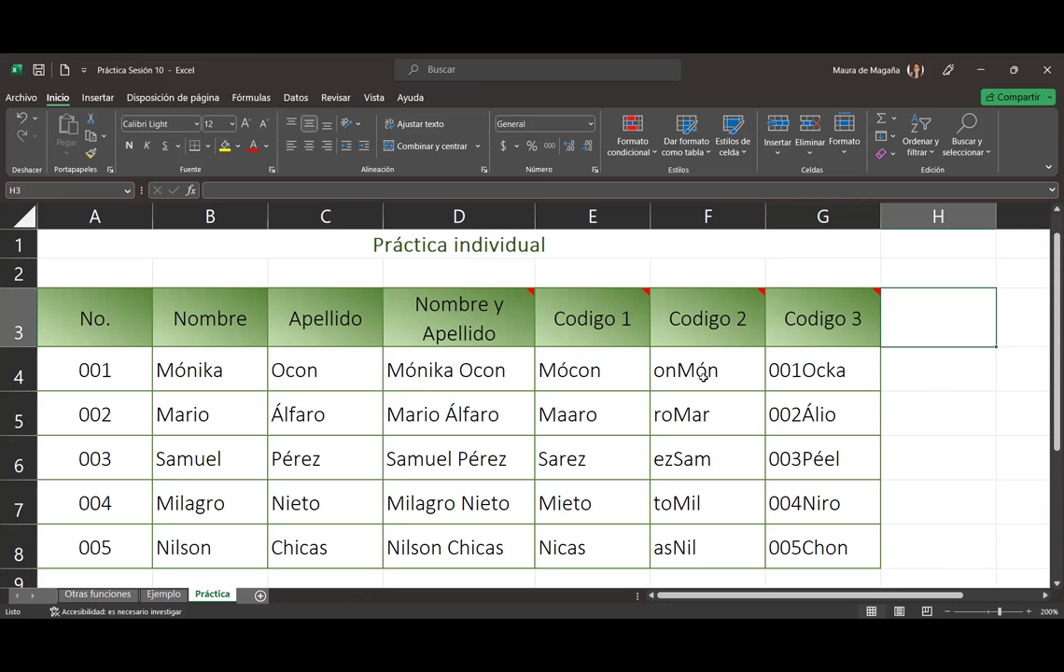
pyautogui.click(569, 271)
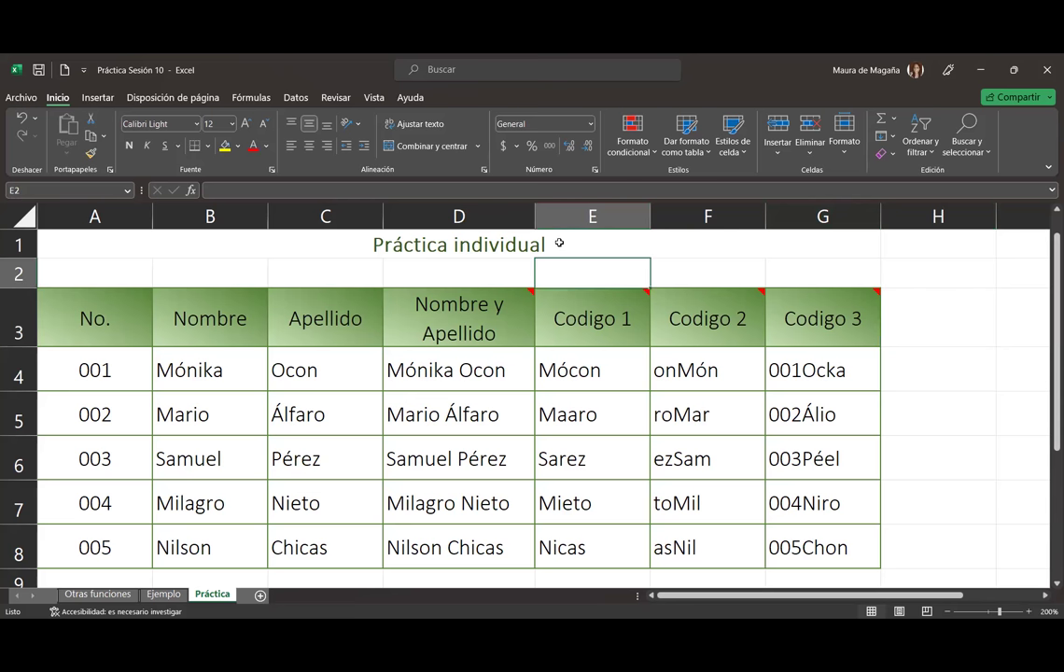
pyautogui.press('Left')
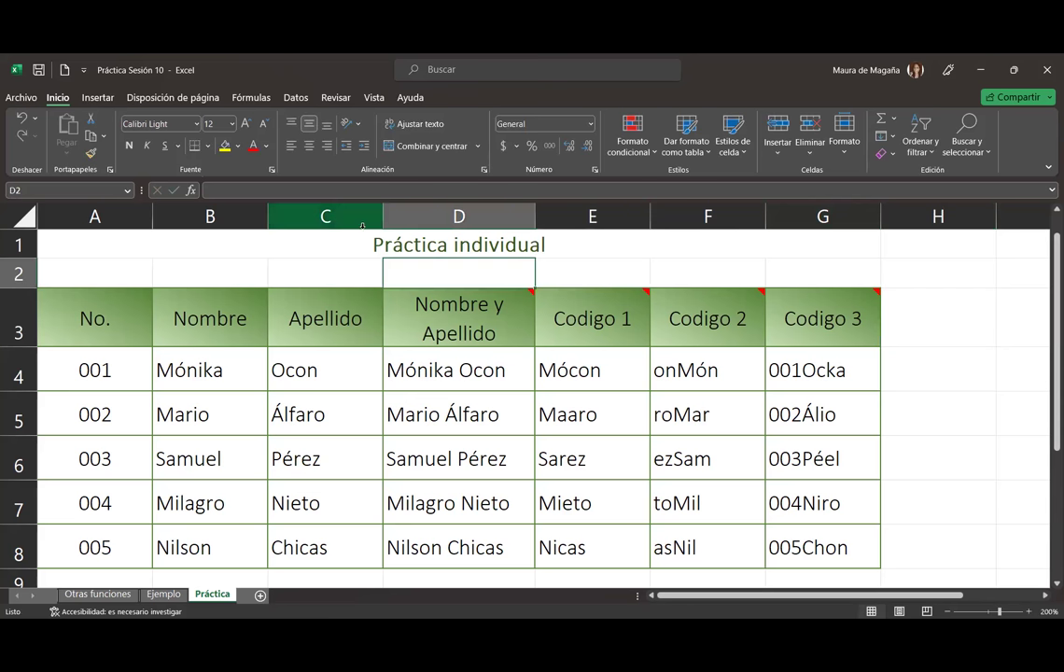
pyautogui.press('Left')
pyautogui.press('Left')
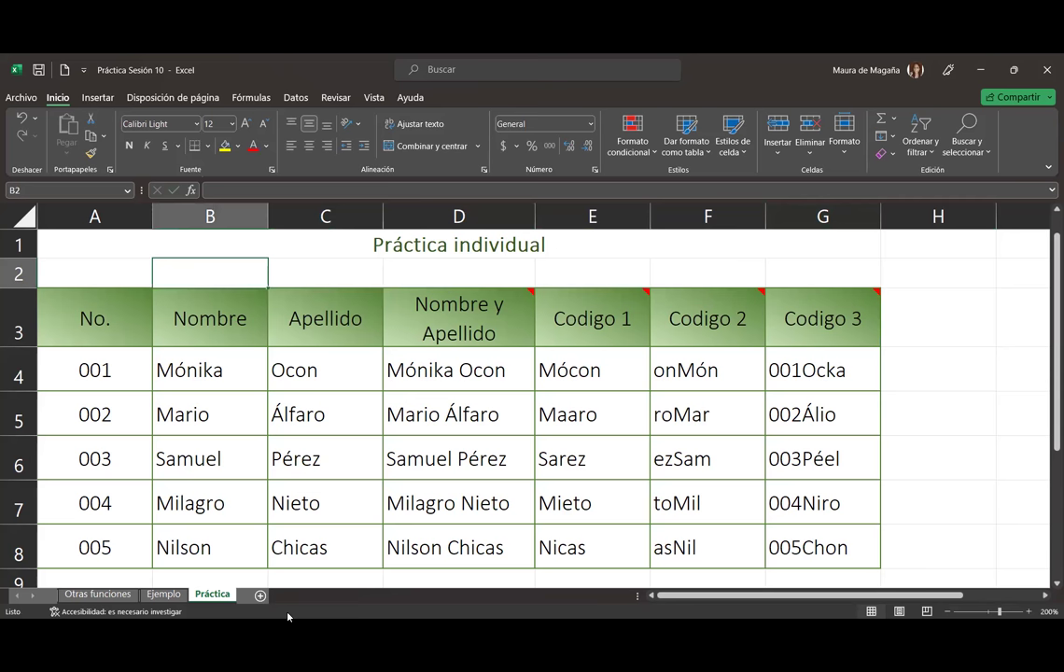
pyautogui.press('Up')
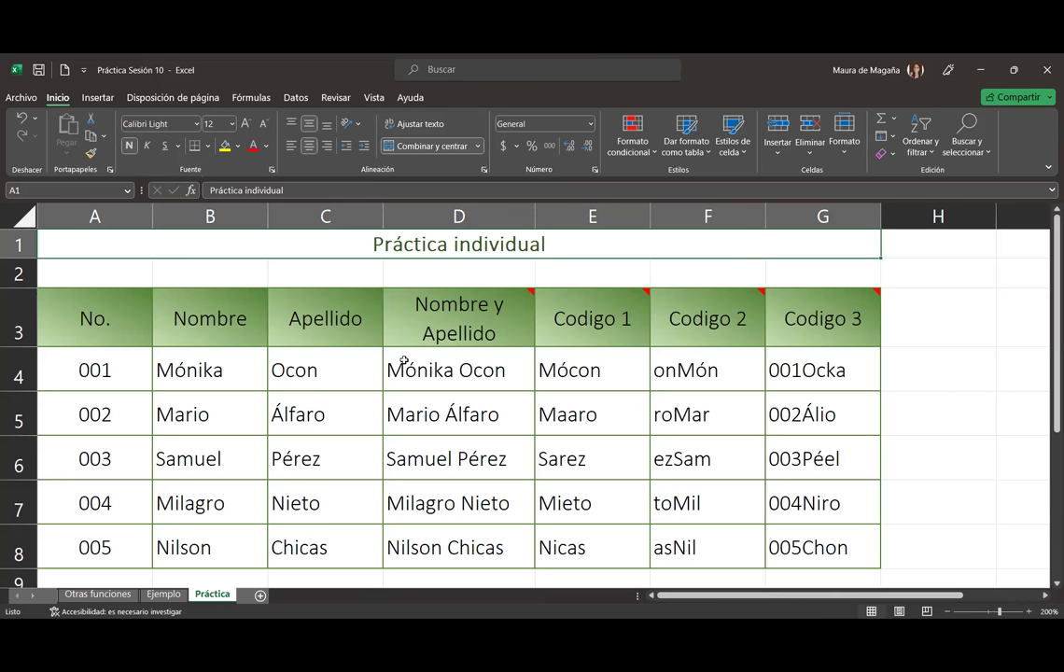
pyautogui.moveTo(597, 318)
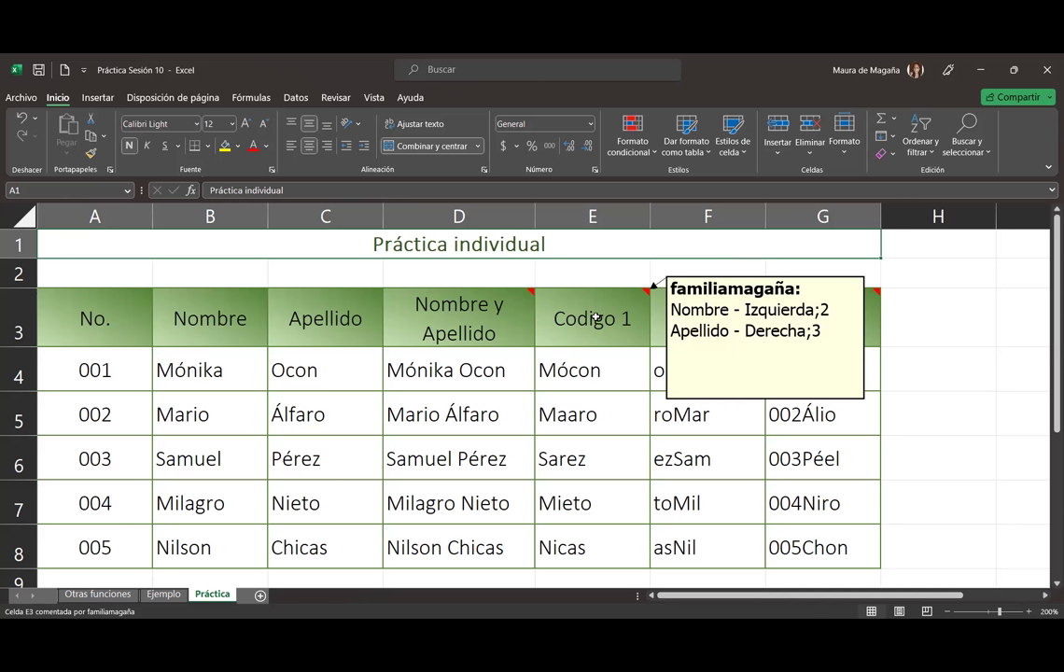
# - Walk through E4's CONCATENAR formula, highlighting IZQUIERDA (two letters of B4) and DERECHA (three letters of C4), leaving it unchanged
pyautogui.click(613, 365)
pyautogui.doubleClick(613, 365)
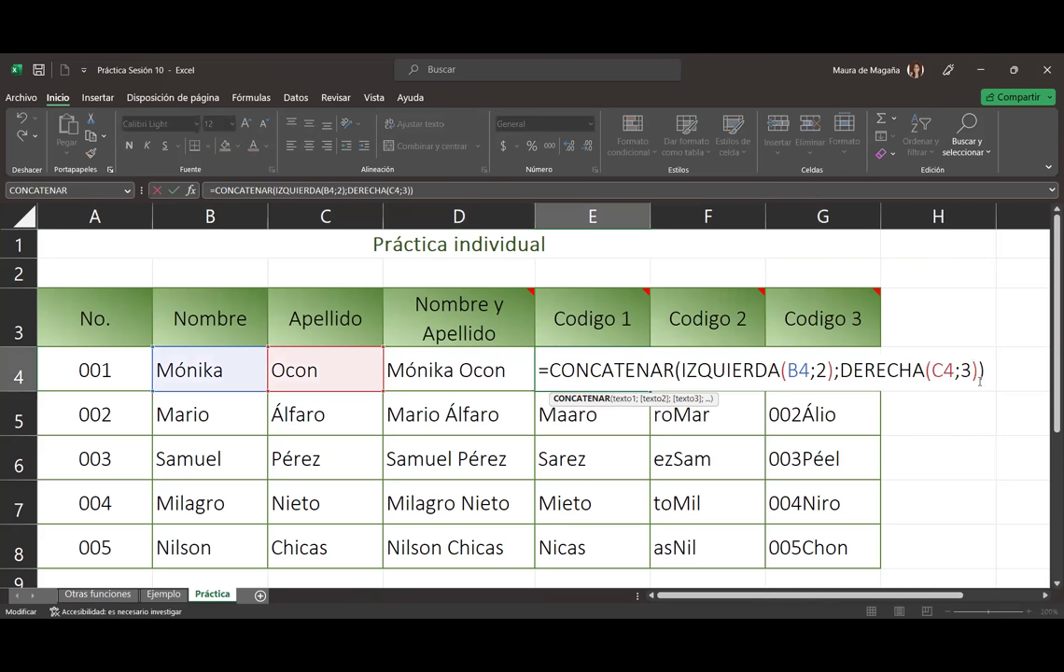
pyautogui.click(613, 369)
pyautogui.moveTo(679, 370); pyautogui.dragTo(830, 370)
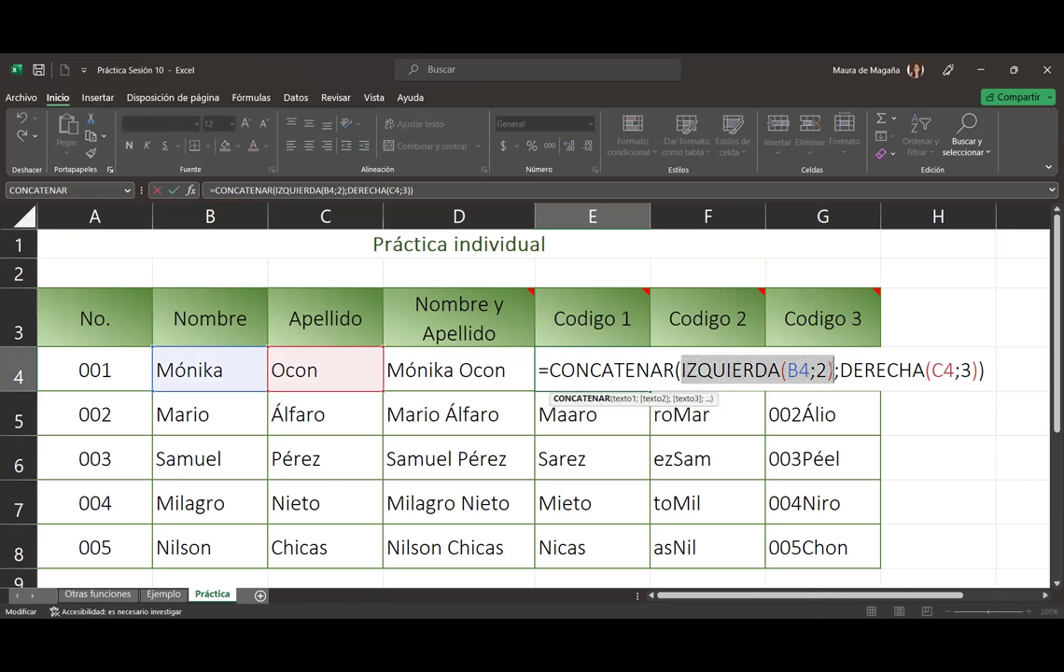
pyautogui.moveTo(839, 370); pyautogui.dragTo(981, 374)
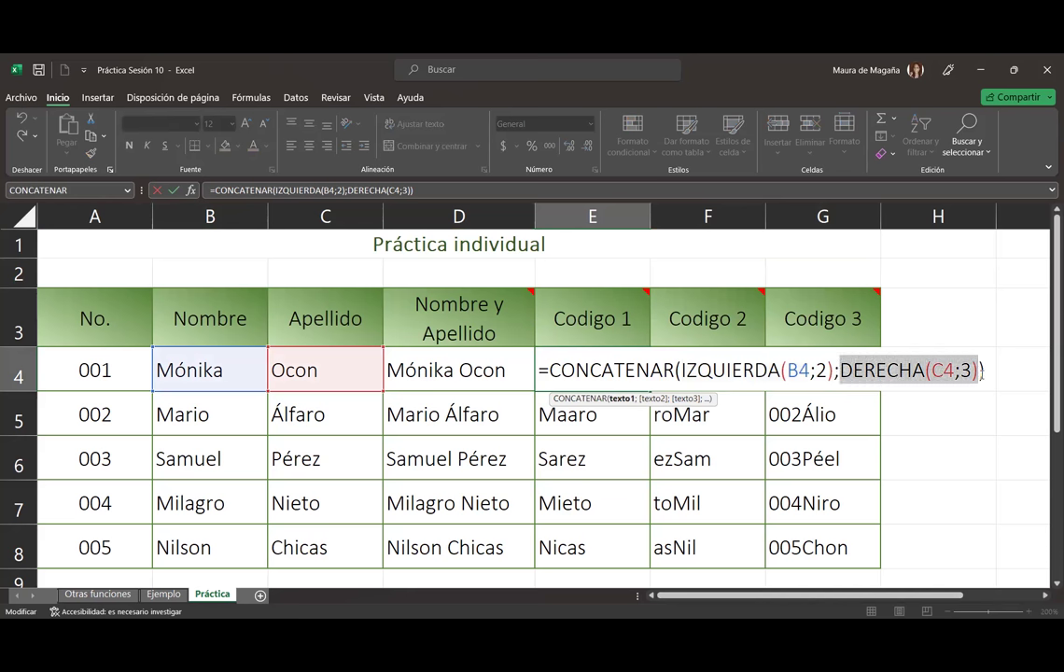
pyautogui.press('Return')
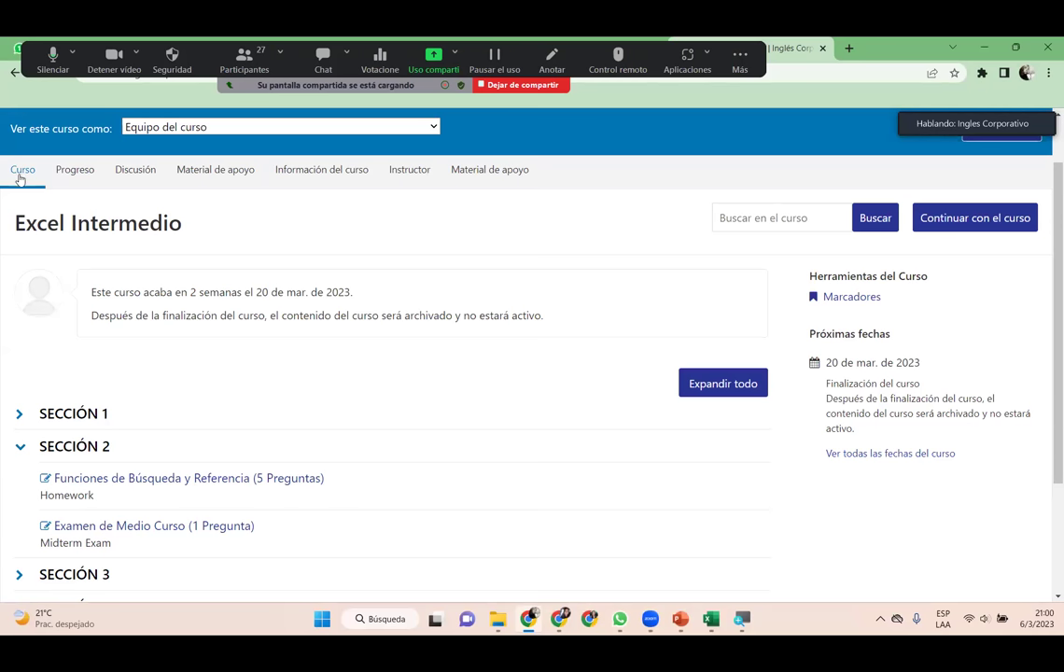
# - Expand and collapse Sección 1, then open the Funciones de Búsqueda y Referencia lessons
pyautogui.scroll(-2, 1047, 396)
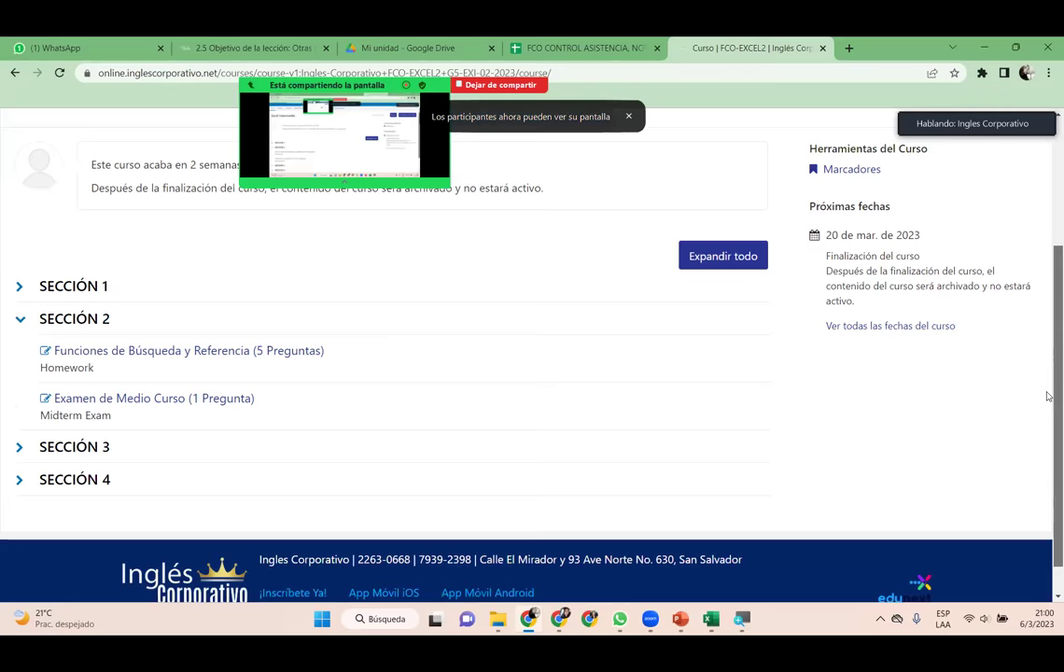
pyautogui.scroll(-1, 1047, 397)
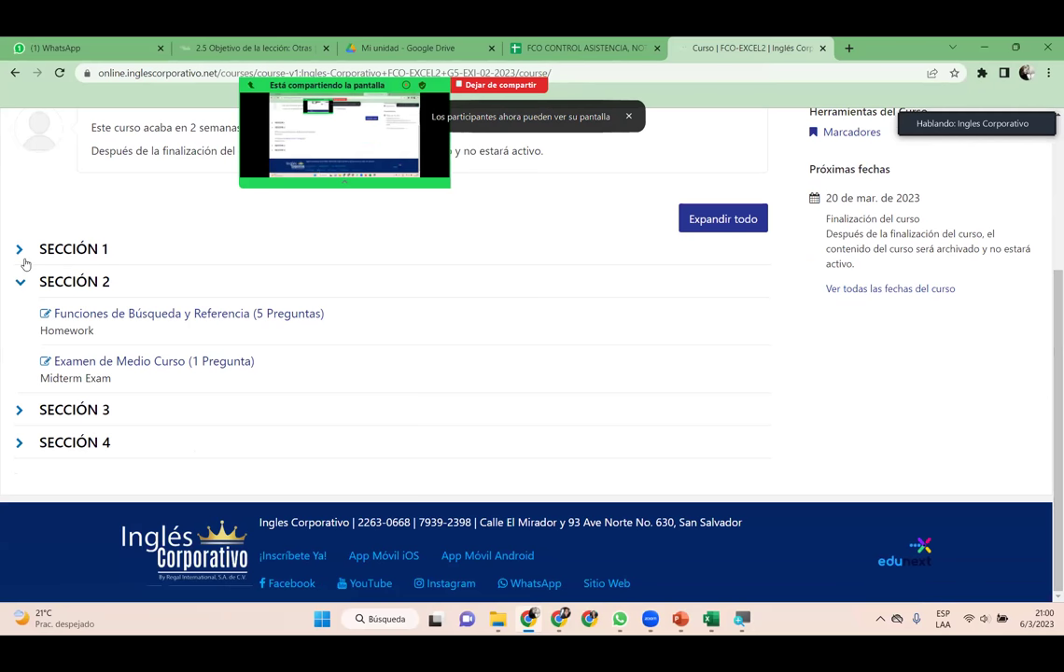
pyautogui.click(19, 250)
pyautogui.click(19, 250)
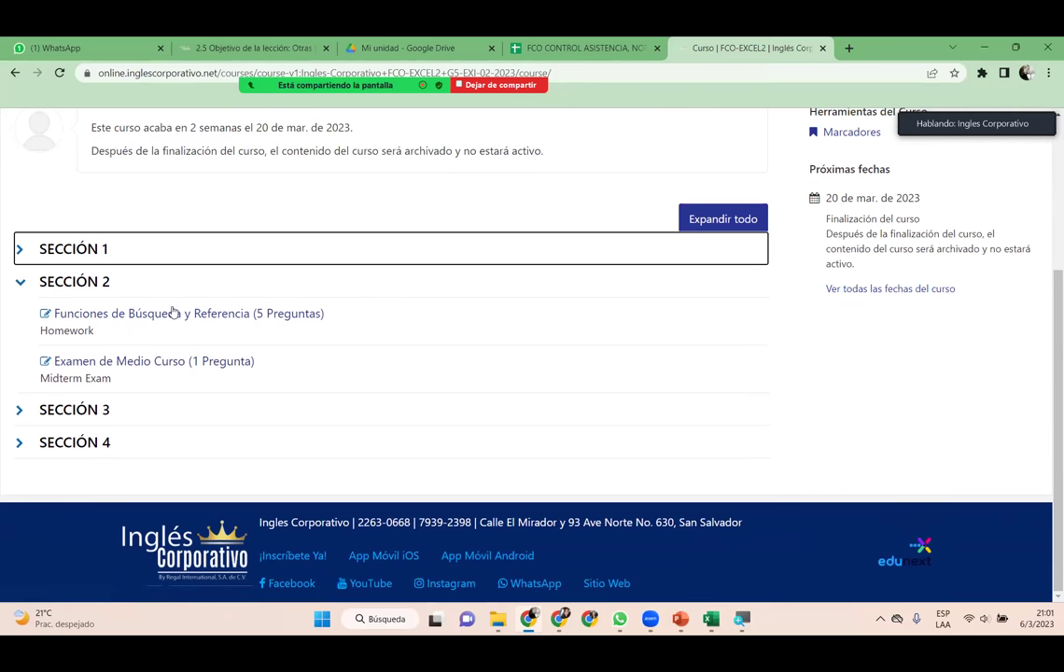
pyautogui.click(247, 319)
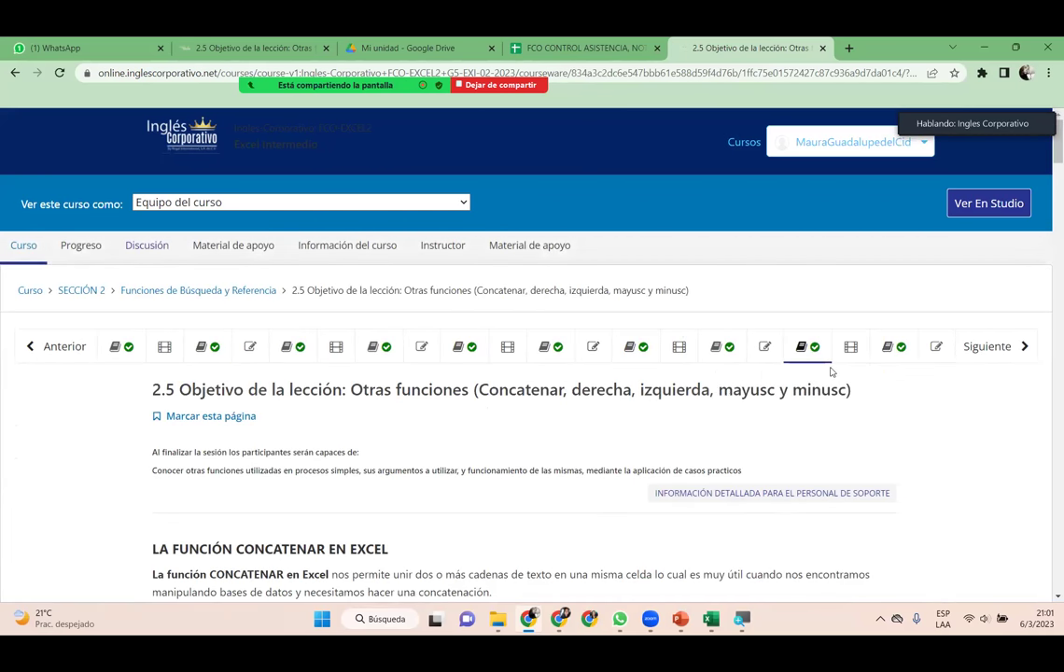
# - Look over the Laboratorio 5 and Examen de Medio Curso pages, then minimize Chrome
pyautogui.click(937, 347)
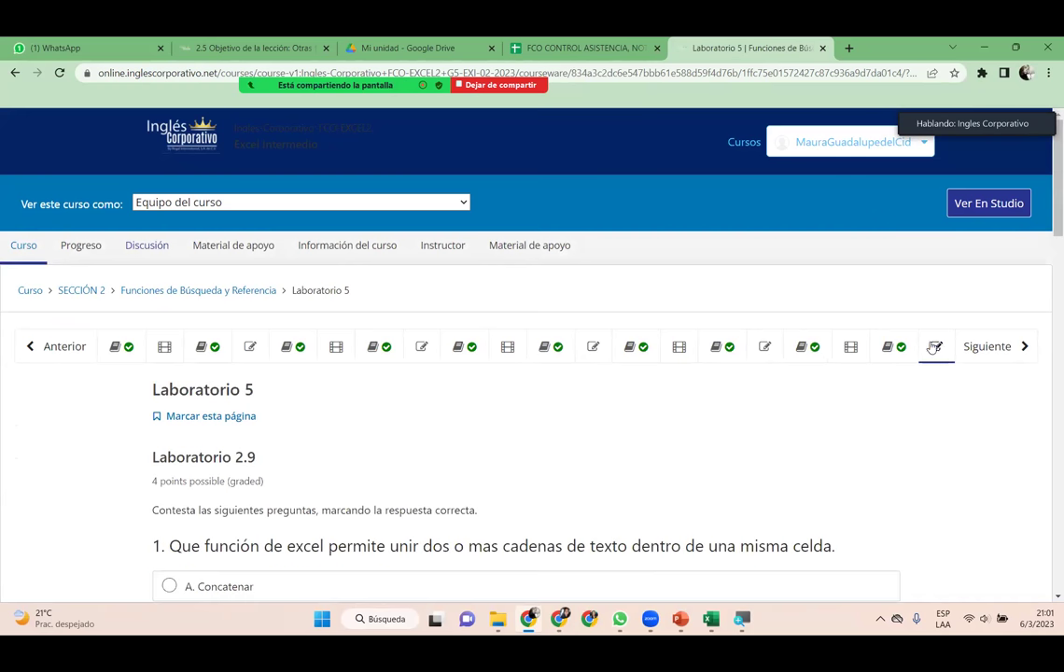
pyautogui.moveTo(1047, 206)
pyautogui.mouseDown()
pyautogui.moveTo(1047, 520)
pyautogui.moveTo(1047, 129)
pyautogui.mouseUp()
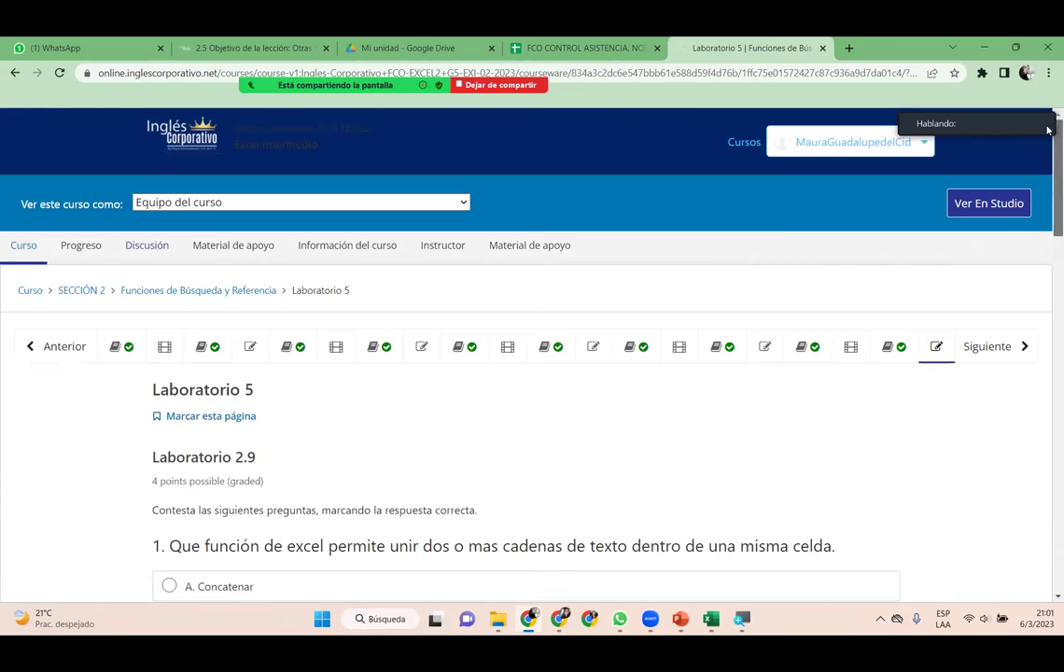
pyautogui.click(991, 350)
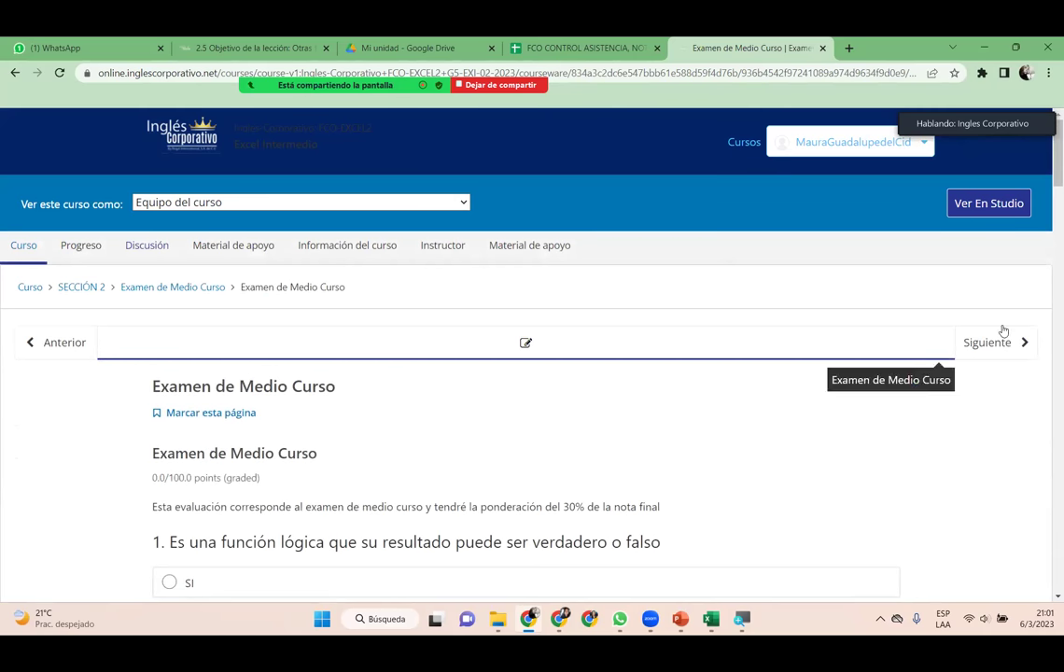
pyautogui.scroll(-1, 1048, 154)
pyautogui.scroll(-5, 1047, 154)
pyautogui.scroll(-5, 1047, 186)
pyautogui.scroll(-5, 1047, 233)
pyautogui.scroll(5, 1047, 287)
pyautogui.scroll(15, 1047, 287)
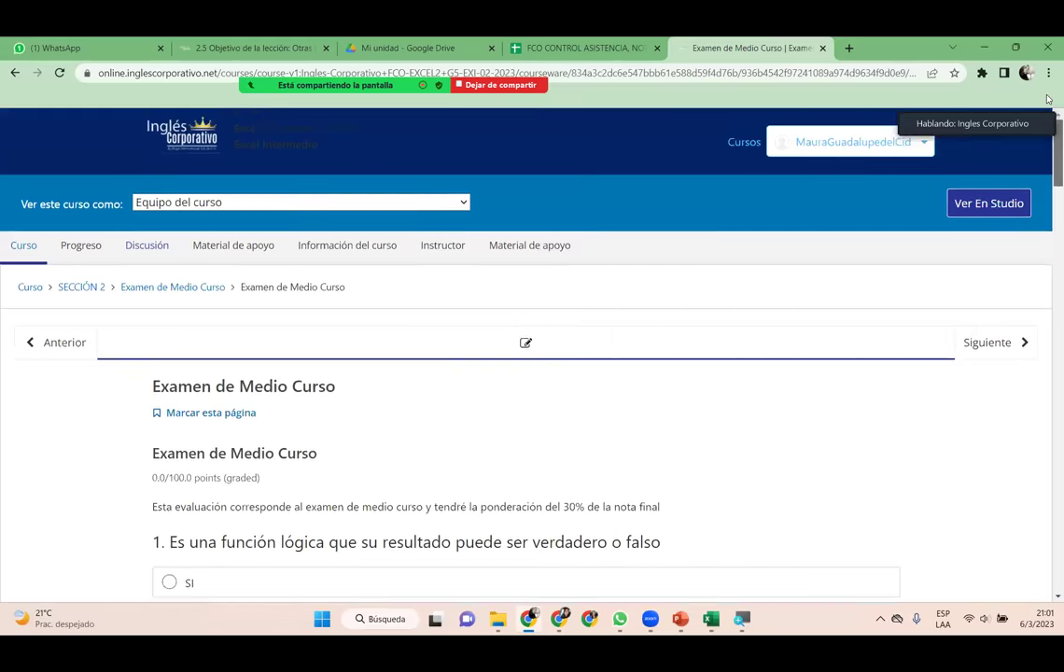
pyautogui.click(984, 46)
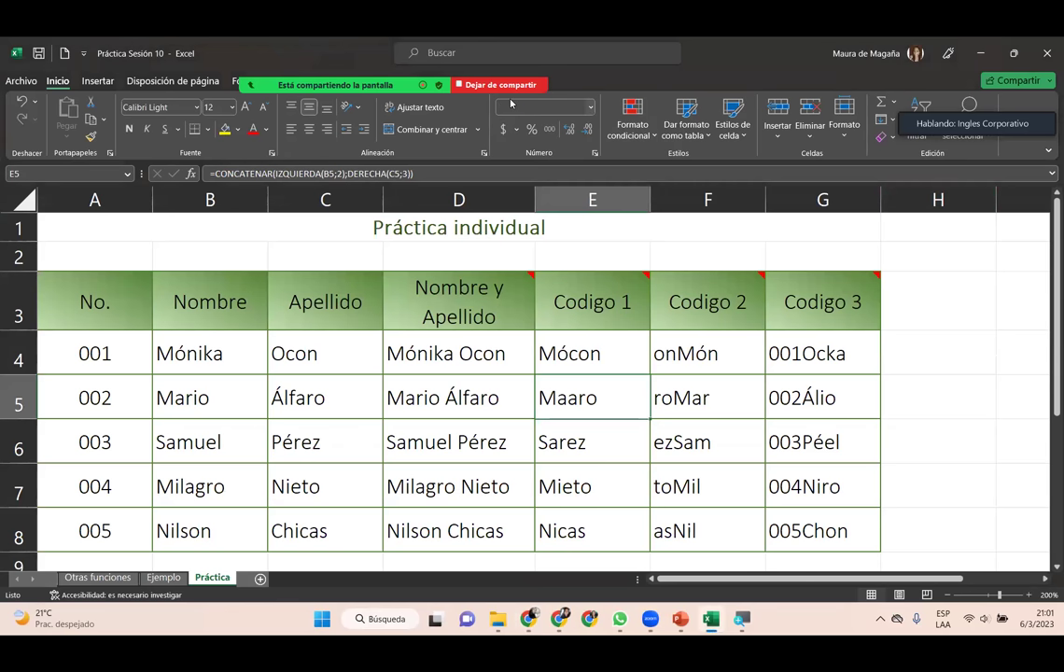
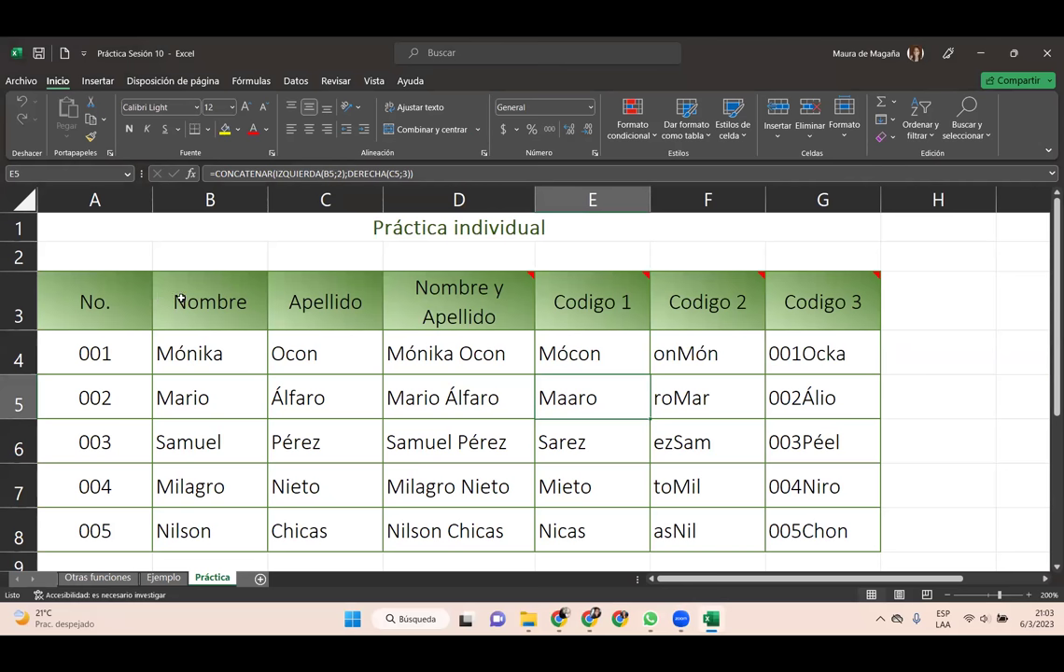
# - Select the No. header in cell A3 and switch to the Revisar ribbon
pyautogui.click(118, 303)
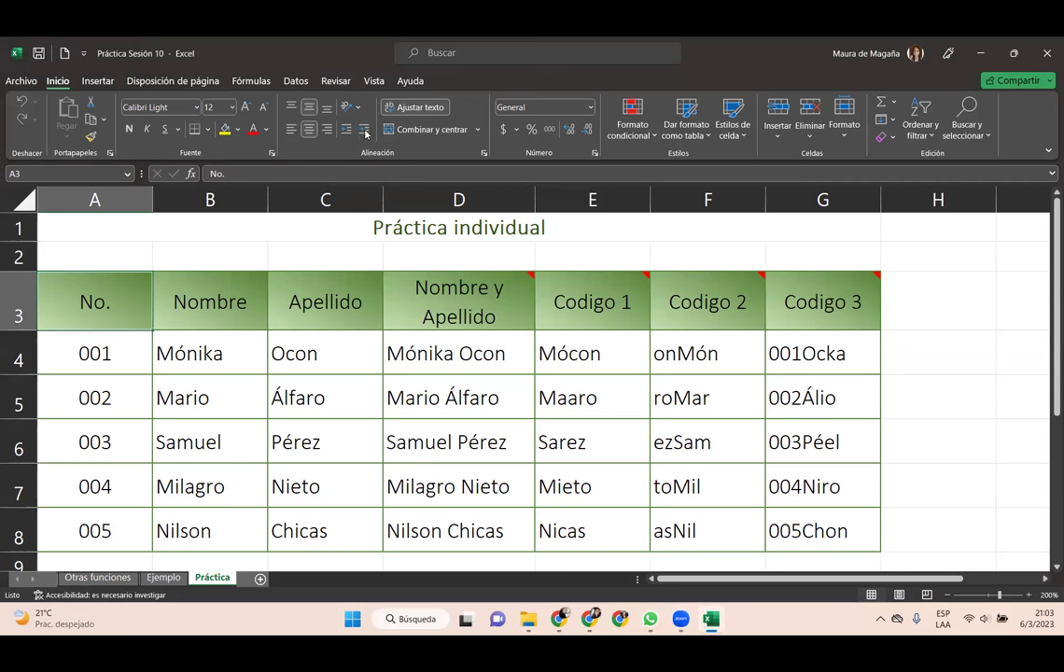
pyautogui.click(336, 81)
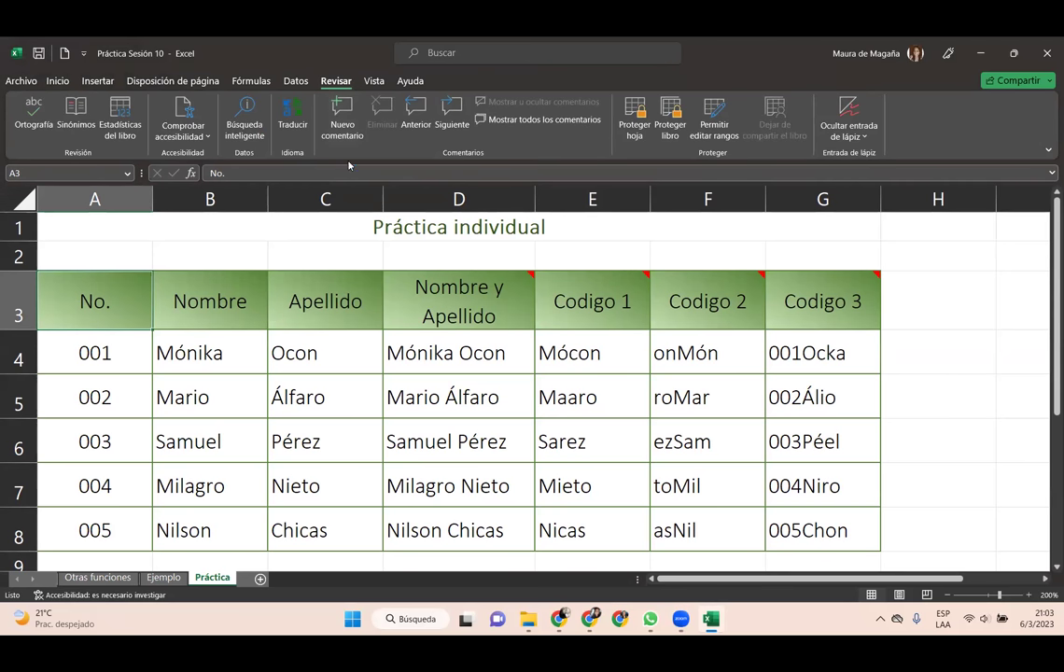
# - Magnify the screen and insert a new empty comment on cell A3
pyautogui.press('super+plus')
pyautogui.press('super+plus')
pyautogui.press('super+plus')
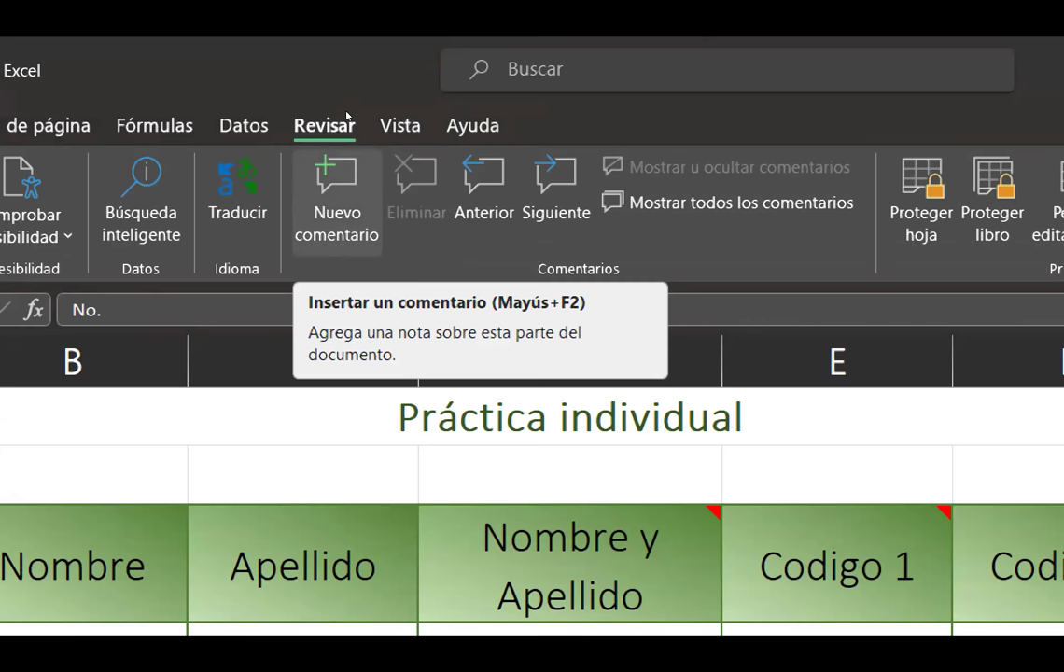
pyautogui.click(336, 191)
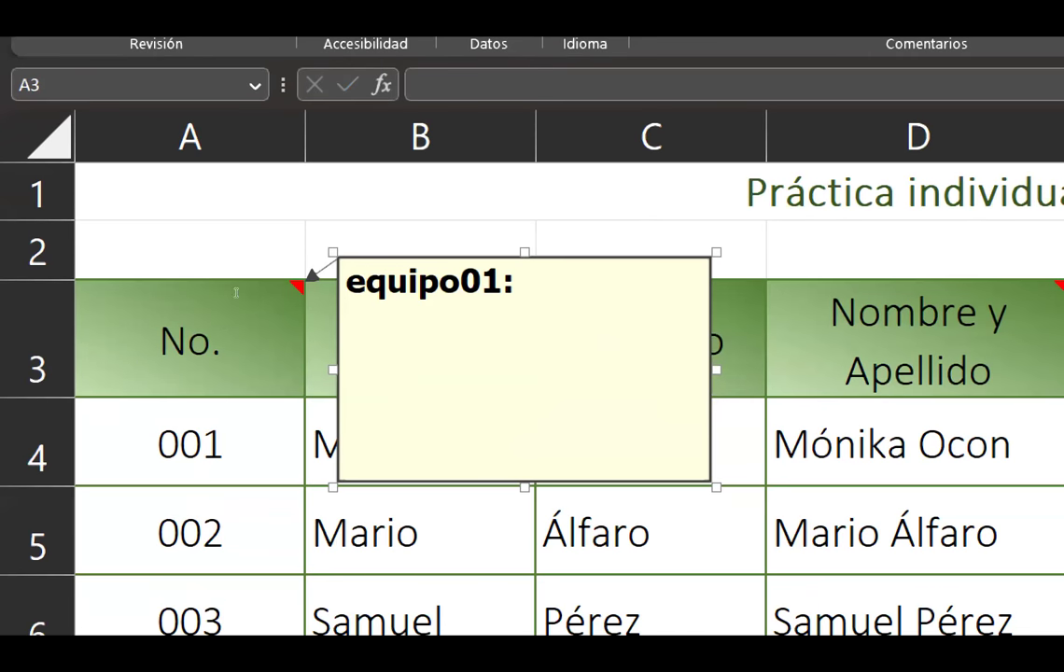
# - Write 'Este es un número correlativo' in the comment and resize its box wider and shorter
pyautogui.write('Este e')
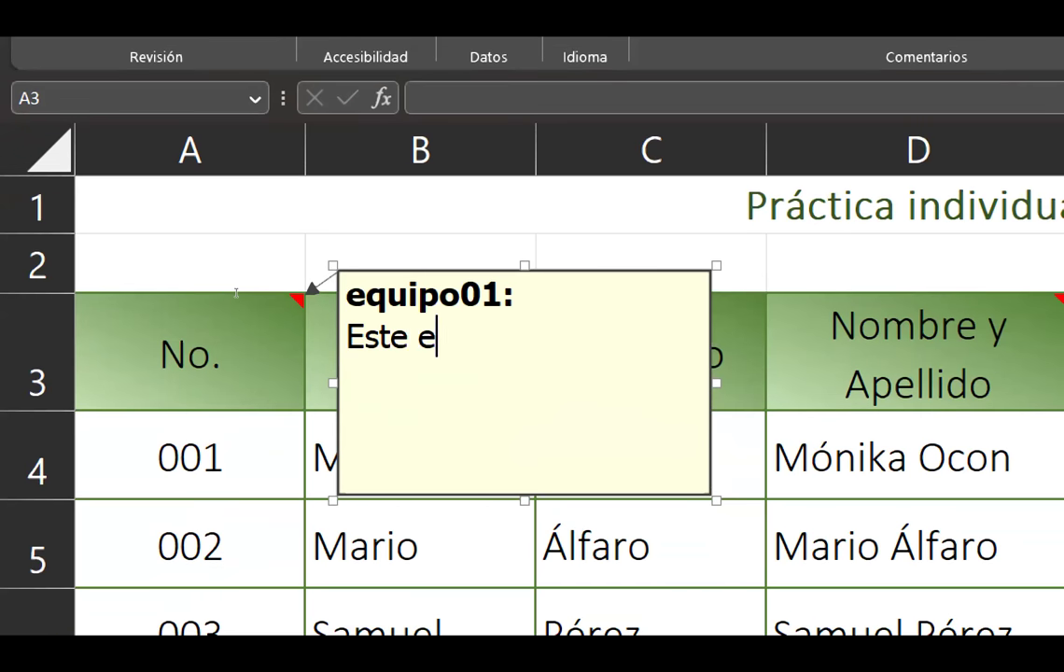
pyautogui.write('s un núm')
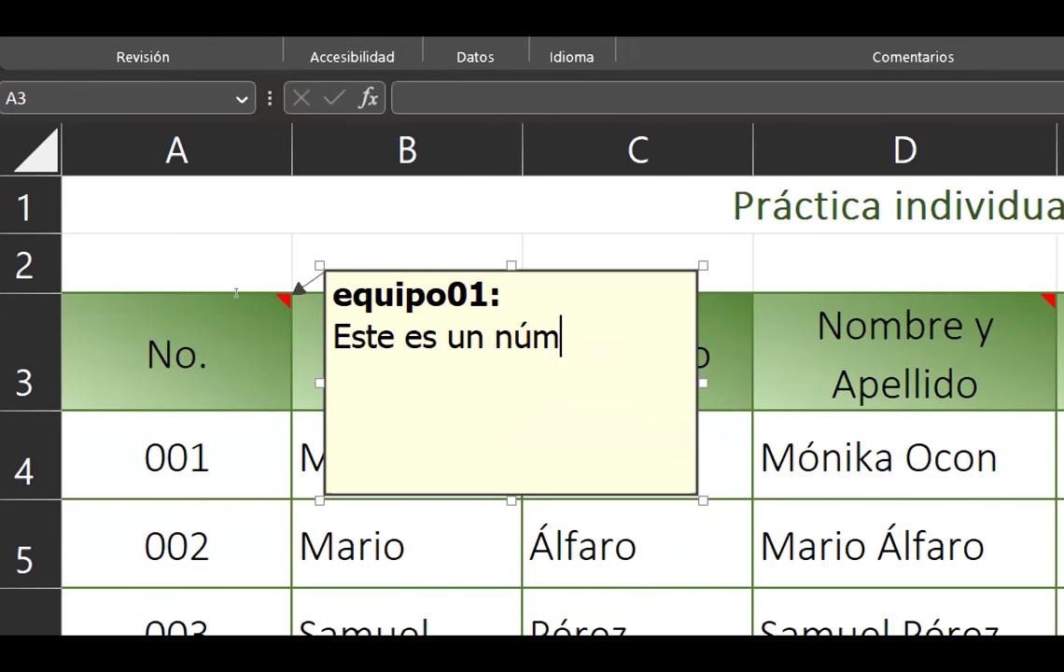
pyautogui.write('ero ')
pyautogui.write('correlativo')
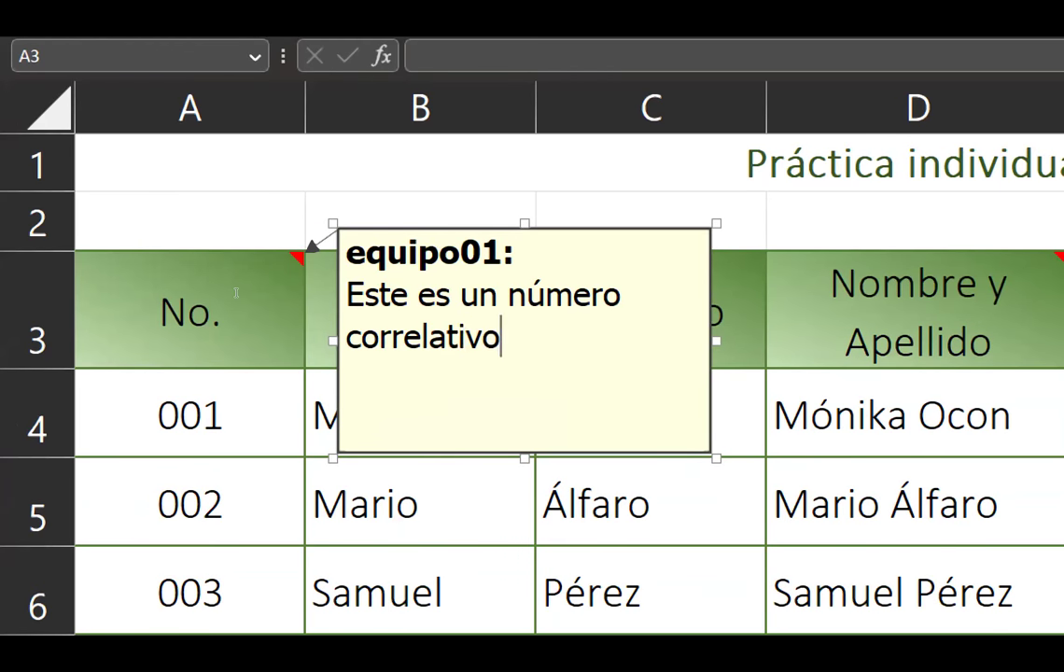
pyautogui.moveTo(260, 373); pyautogui.dragTo(286, 334)
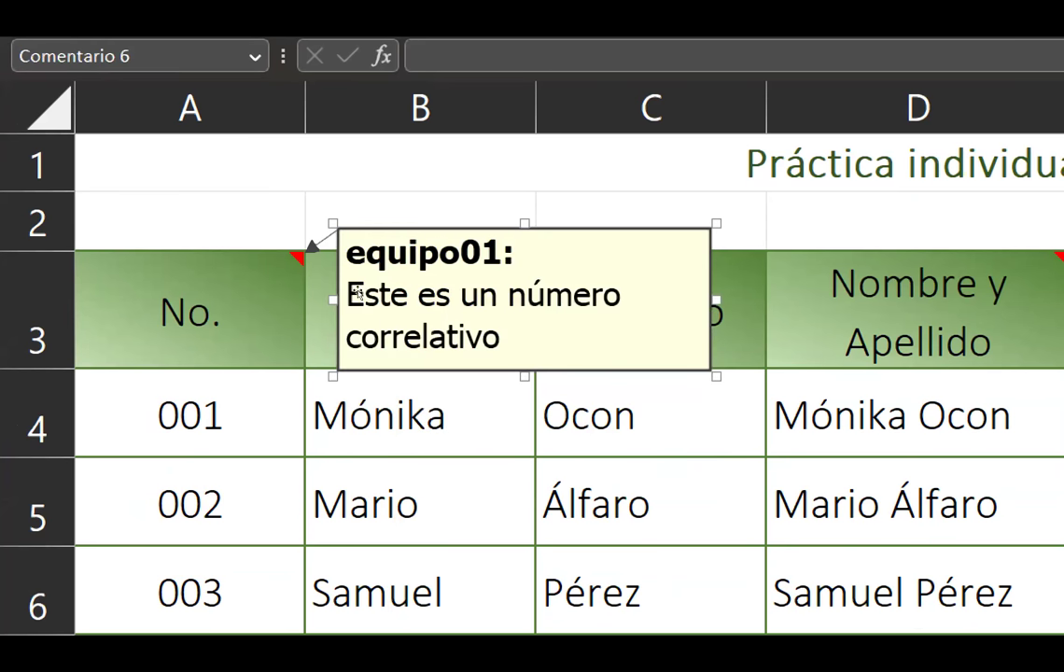
pyautogui.moveTo(359, 295); pyautogui.dragTo(419, 296)
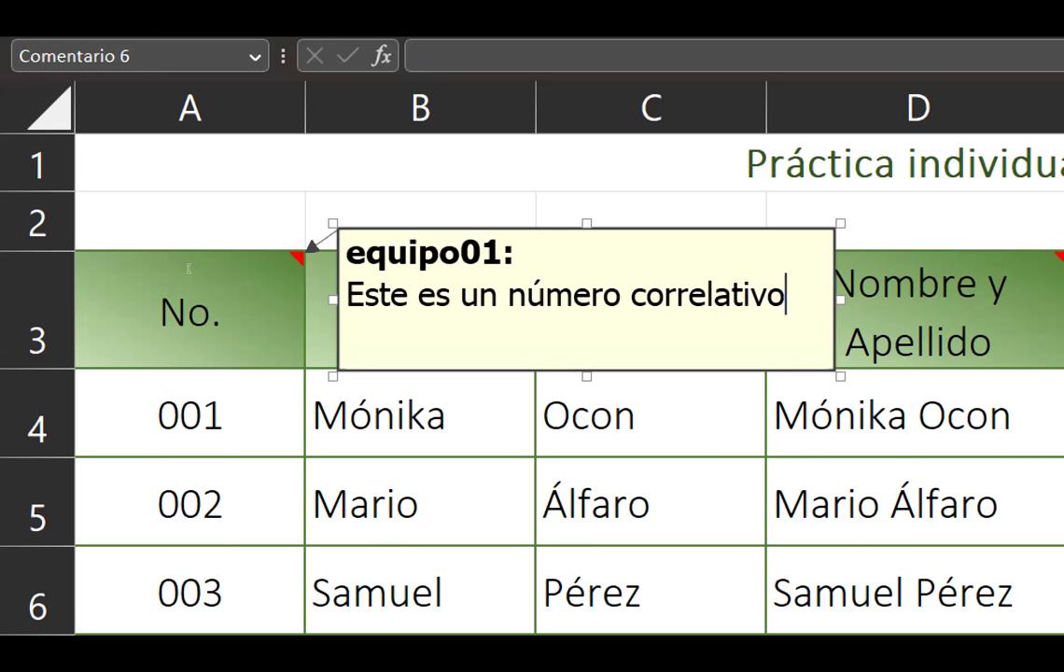
# - Replace the comment's default author label with the teacher's name
pyautogui.hotkey('shift', 'Home')
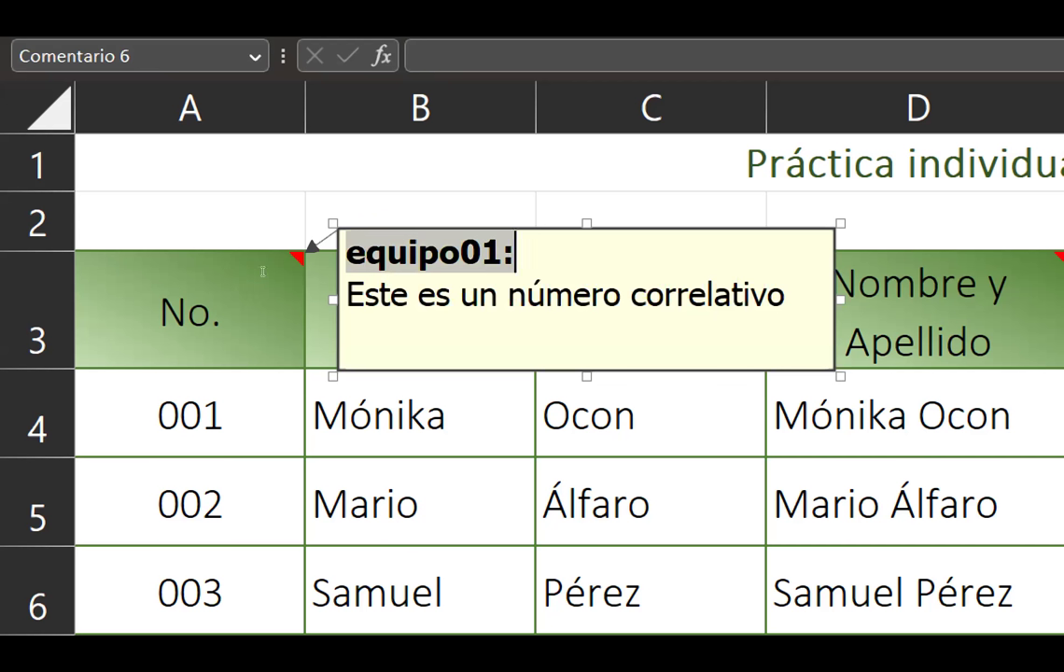
pyautogui.press('End')
pyautogui.hotkey('shift', 'Left')
pyautogui.hotkey('shift', 'Left')
pyautogui.hotkey('shift', 'Left')
pyautogui.hotkey('shift', 'Left')
pyautogui.hotkey('shift', 'Left')
pyautogui.write('Teacher Maura')
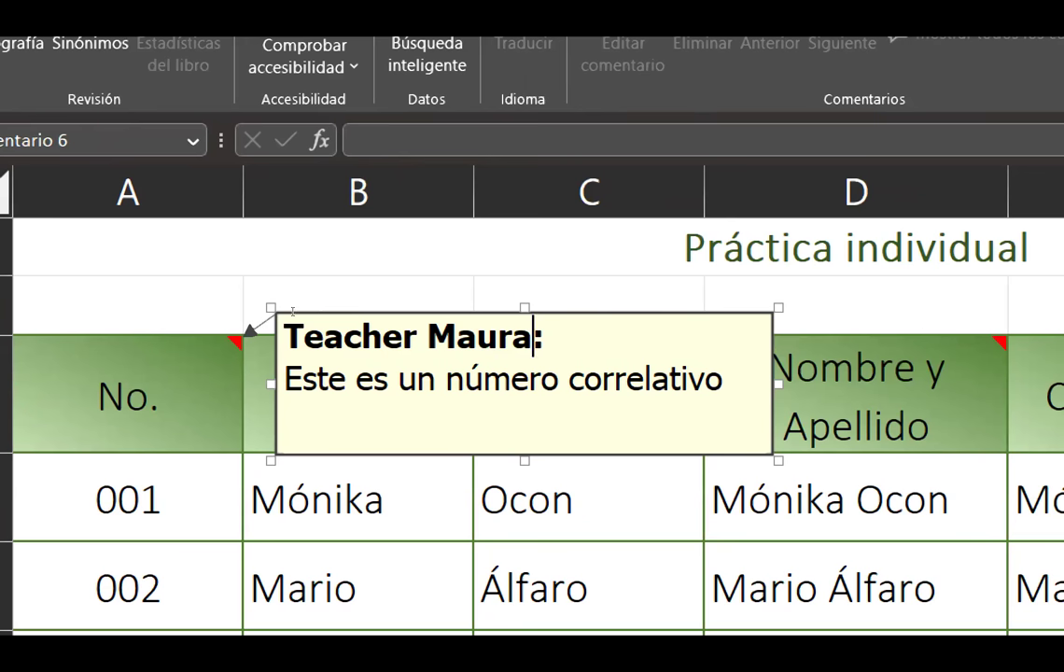
# - Finish editing the comment and move the selection to cell B4
pyautogui.click(297, 325)
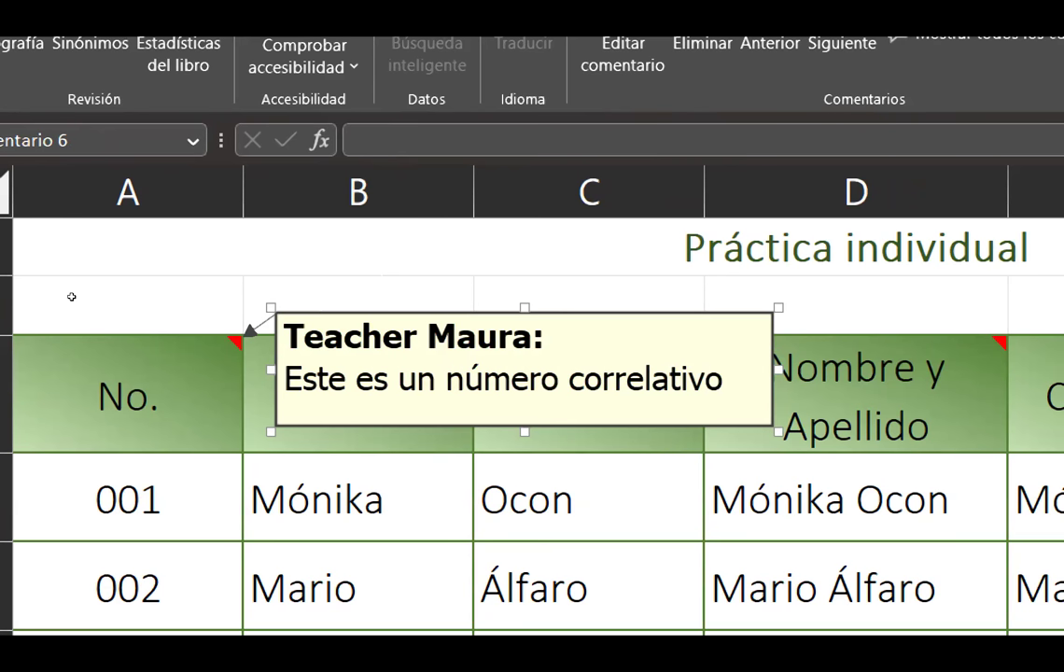
pyautogui.click(98, 341)
pyautogui.press('Down')
pyautogui.press('Right')
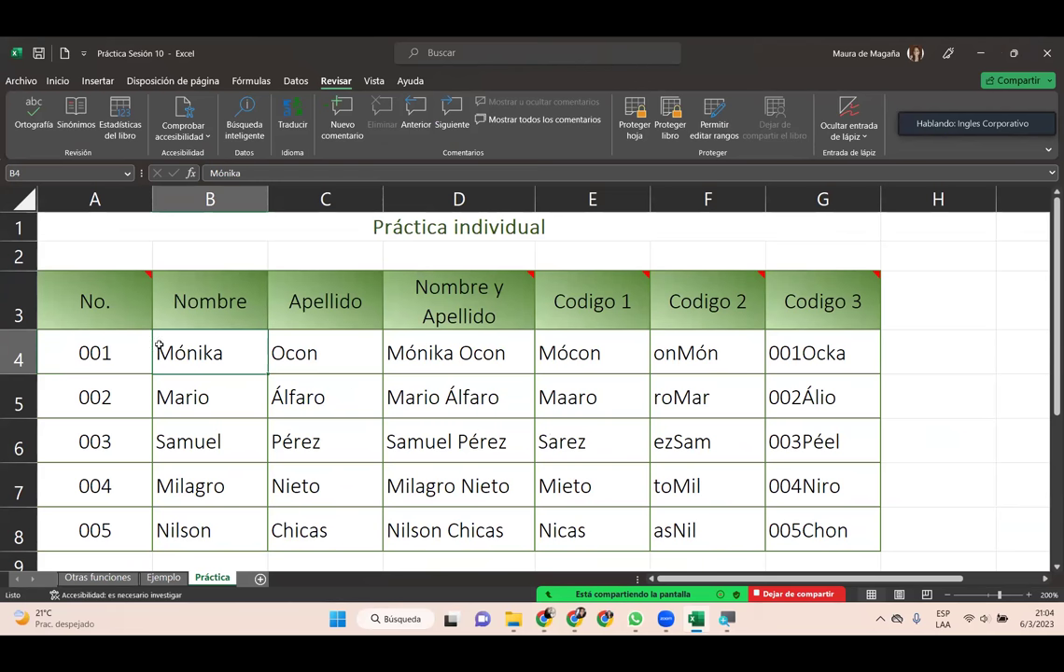
# - Pin only the A3 comment open using Mostrar u ocultar comentarios, keeping others hidden
pyautogui.click(131, 311)
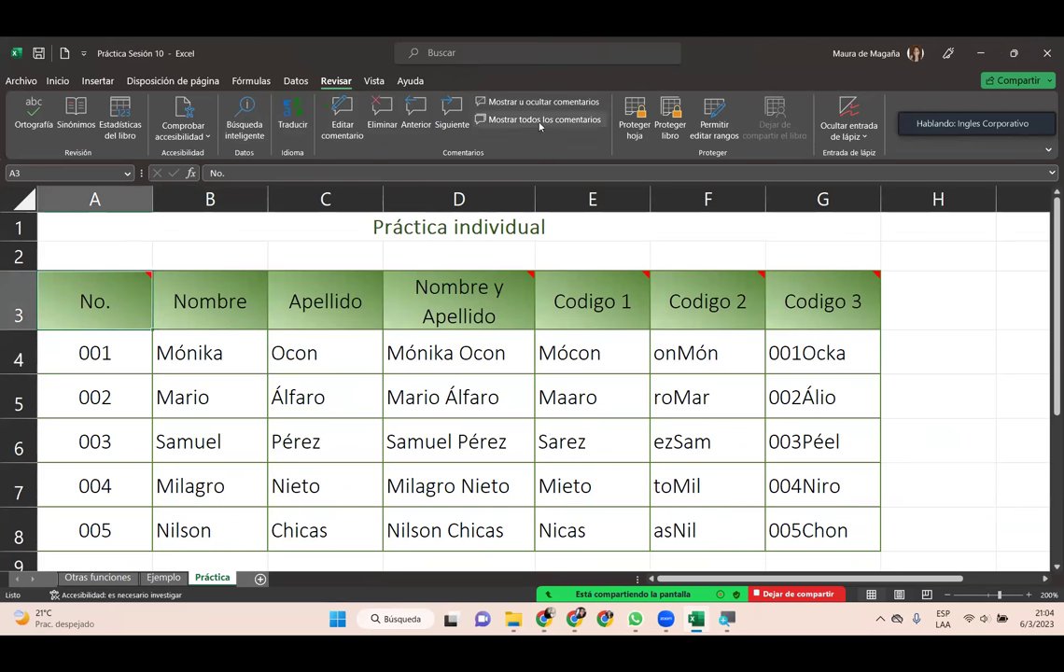
pyautogui.click(539, 126)
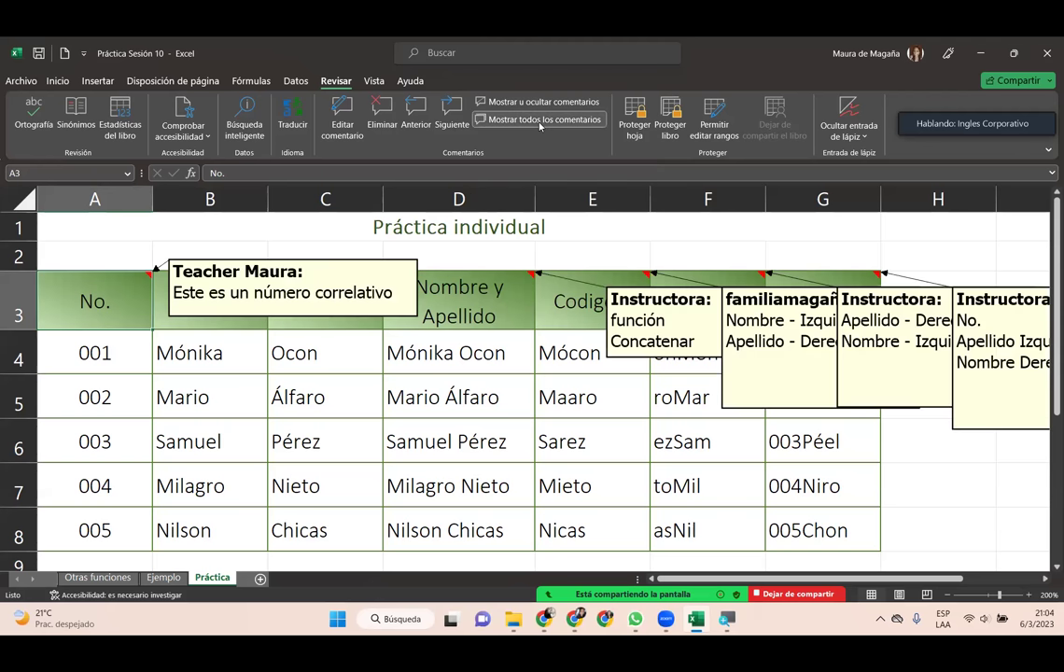
pyautogui.click(539, 123)
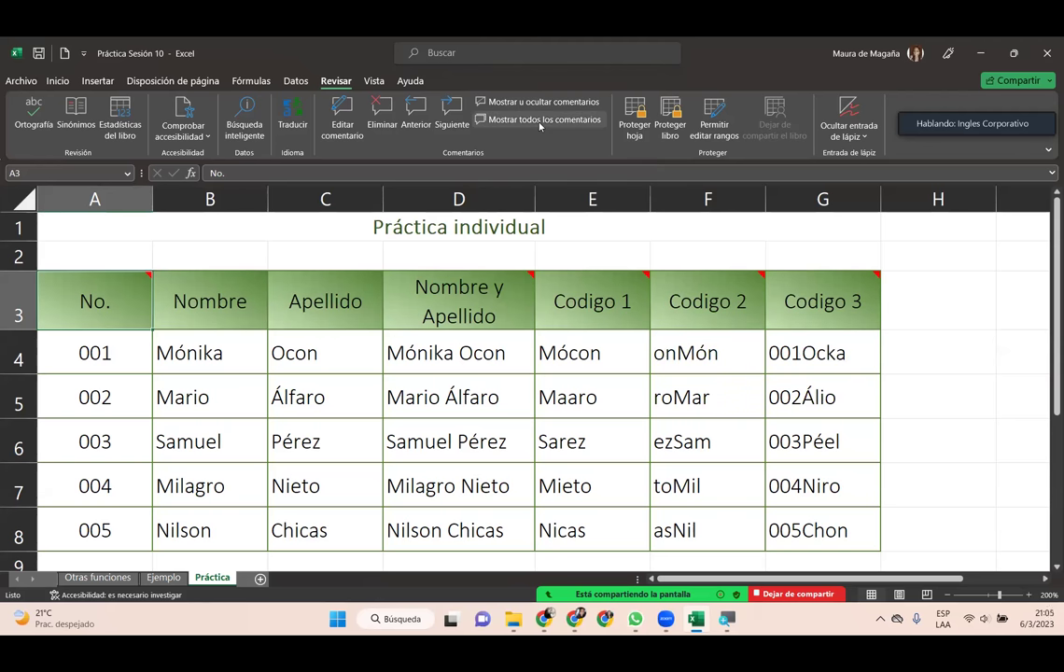
pyautogui.click(553, 103)
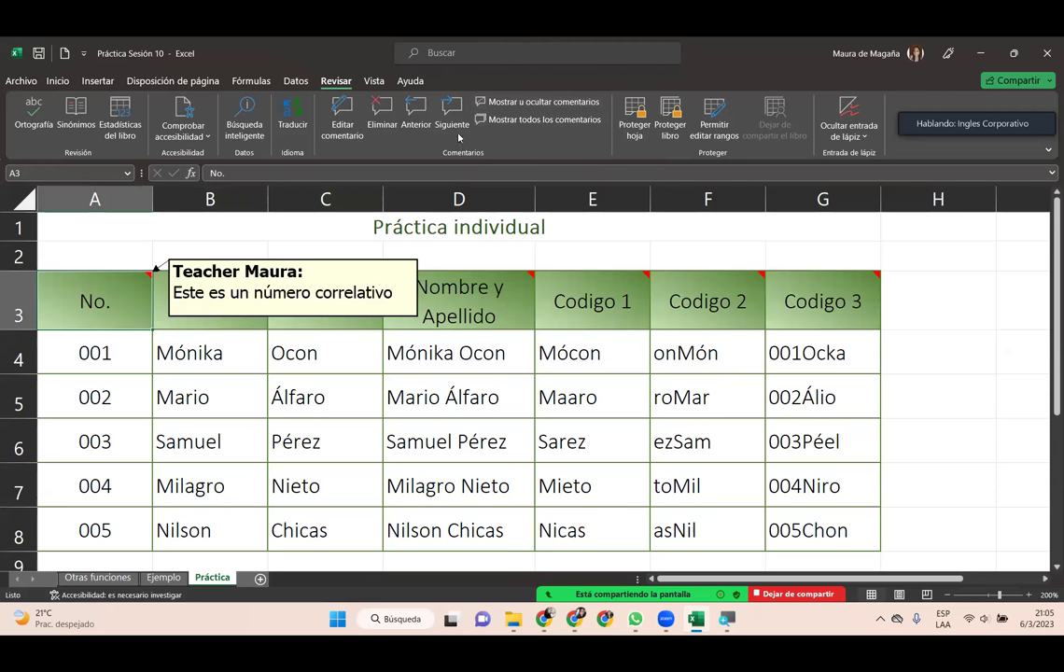
# - Append 'hasta el 100' to the A3 comment text and exit the comment
pyautogui.click(390, 292)
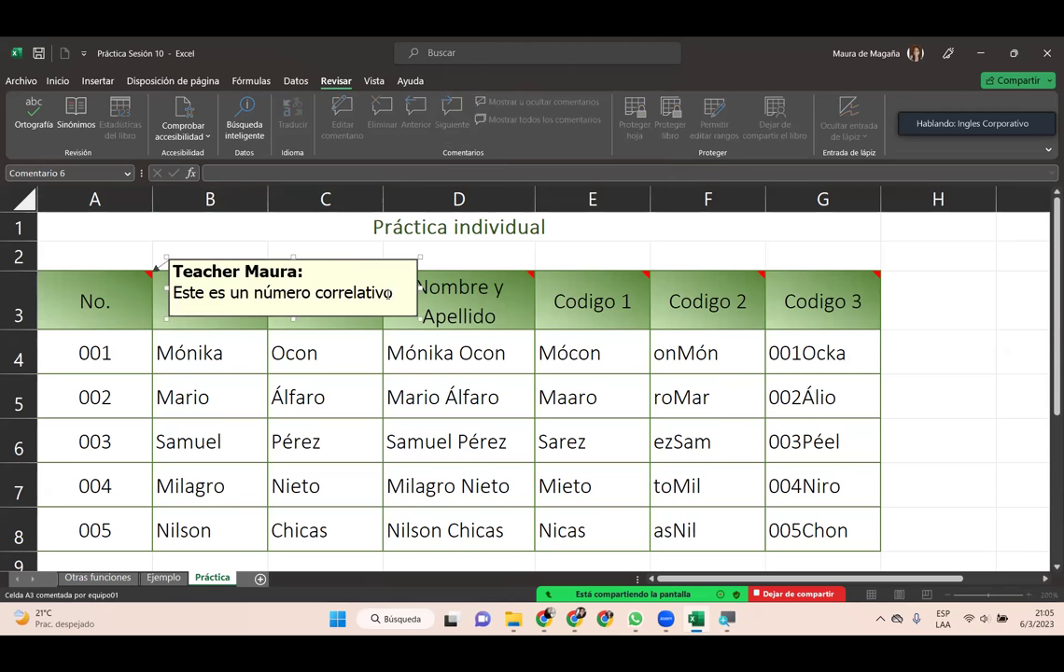
pyautogui.write('hasta el 100')
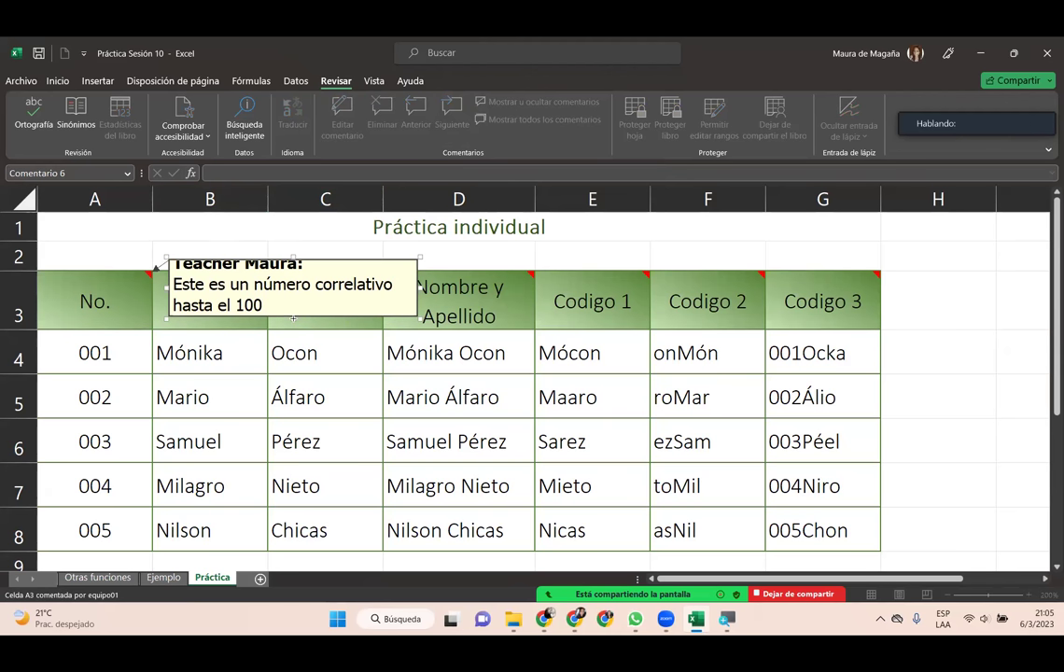
pyautogui.click(238, 338)
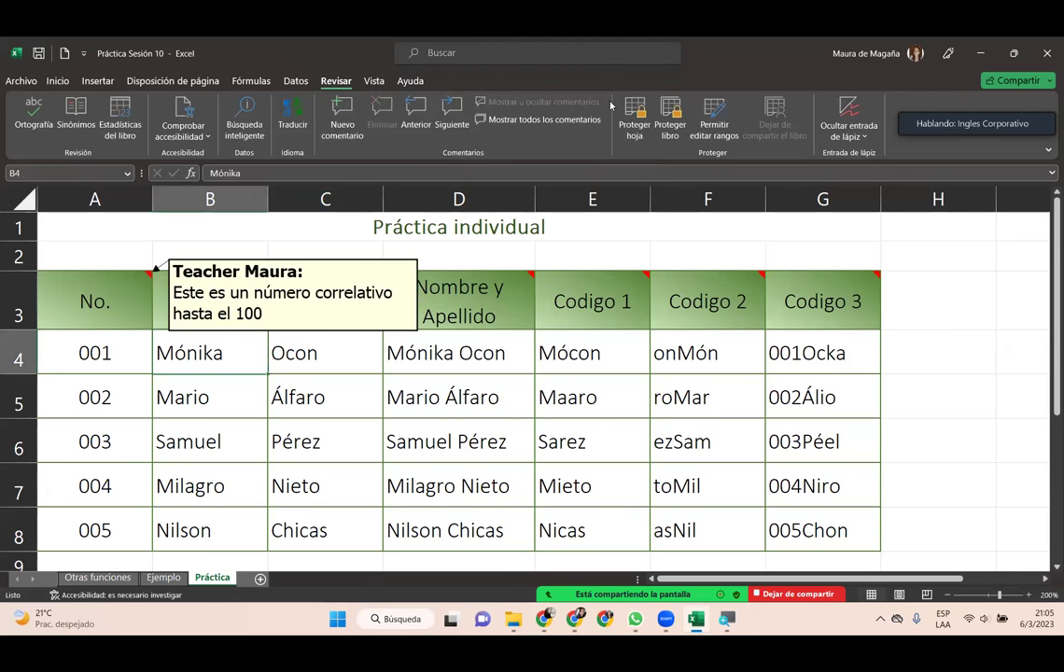
pyautogui.click(317, 314)
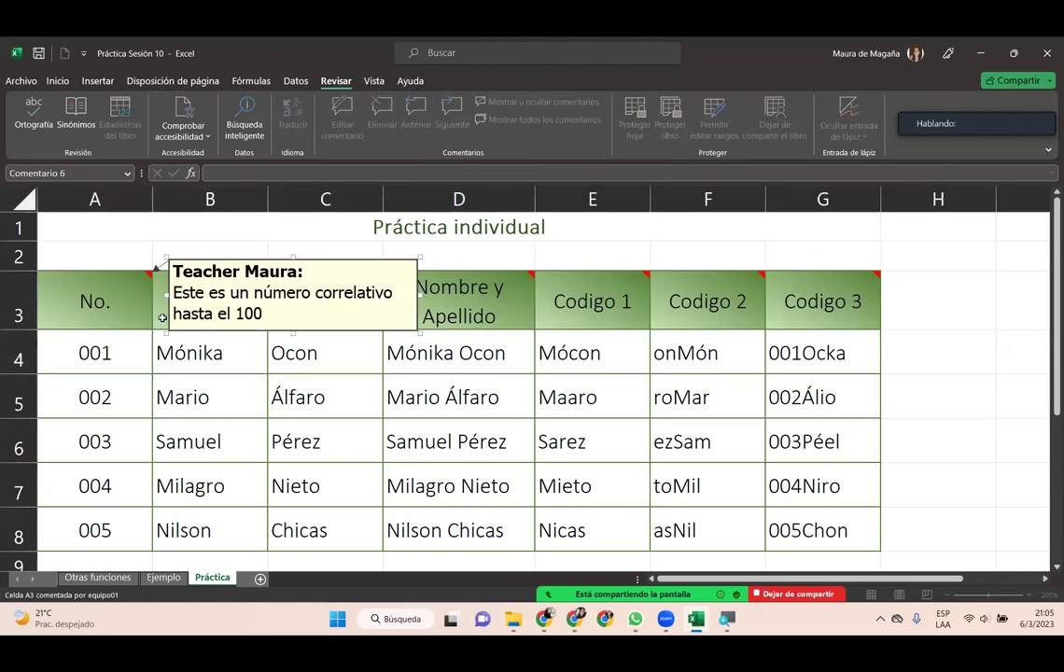
pyautogui.click(145, 327)
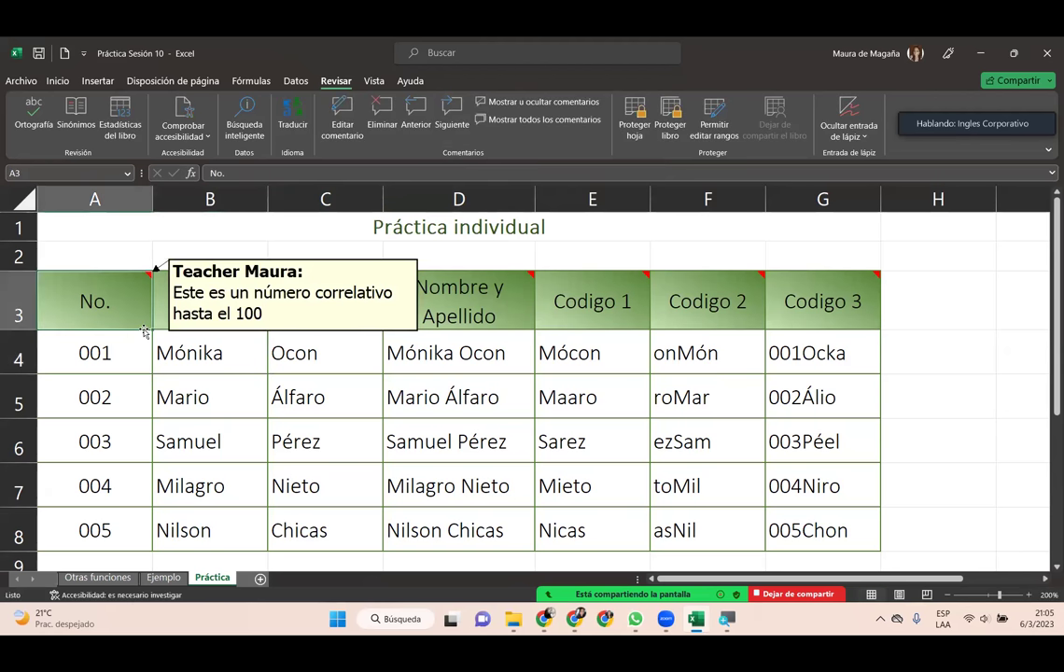
# - Hide the A3 comment again and stop sharing the screen
pyautogui.click(552, 102)
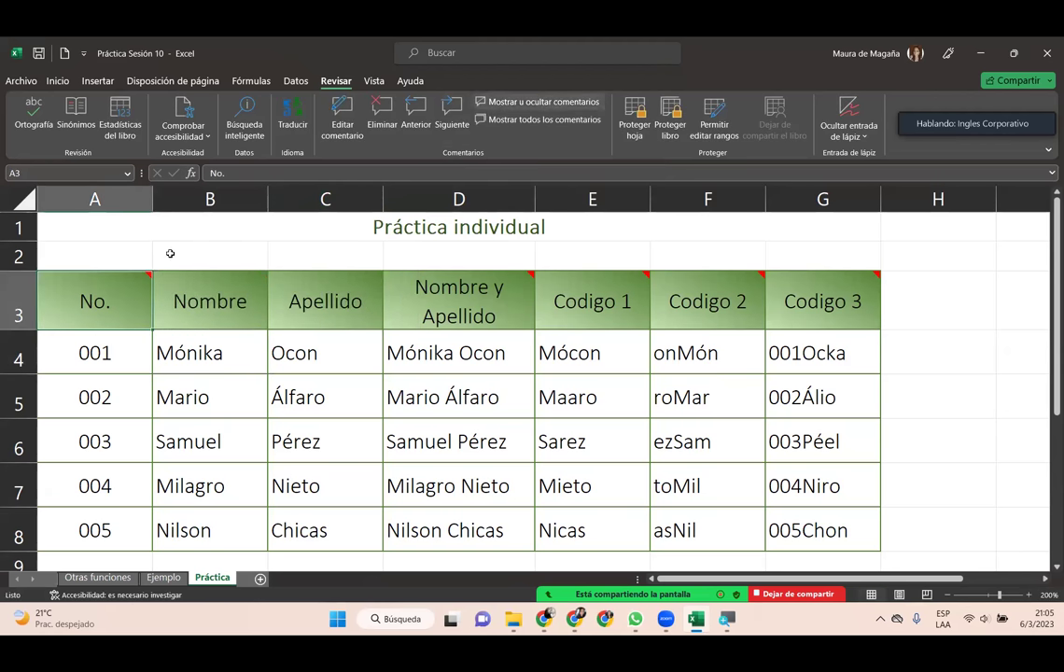
pyautogui.click(212, 398)
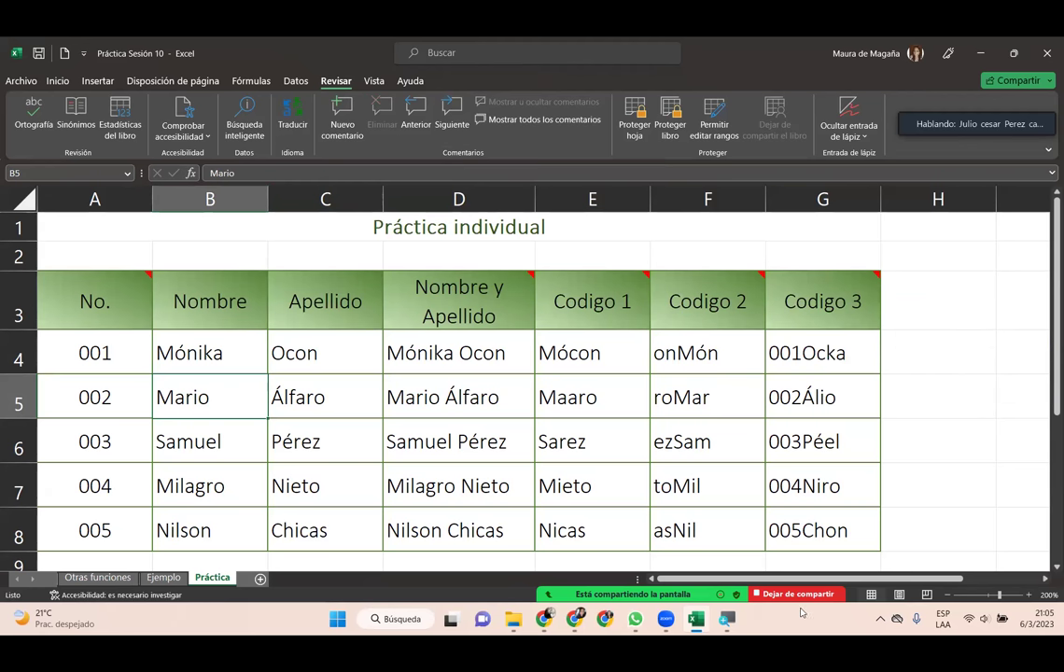
pyautogui.click(797, 593)
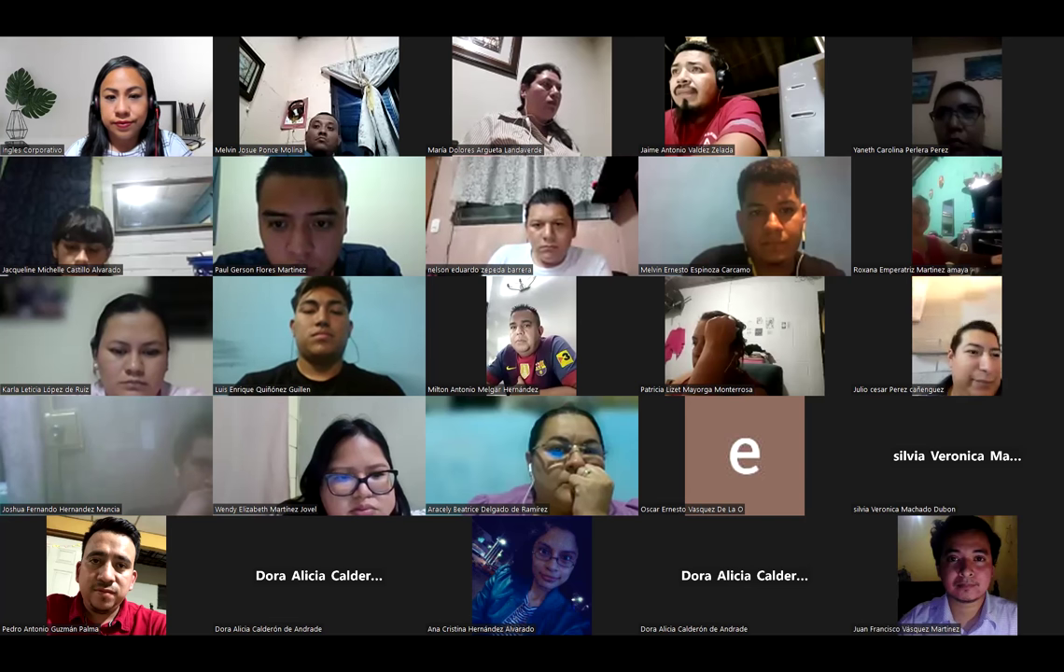